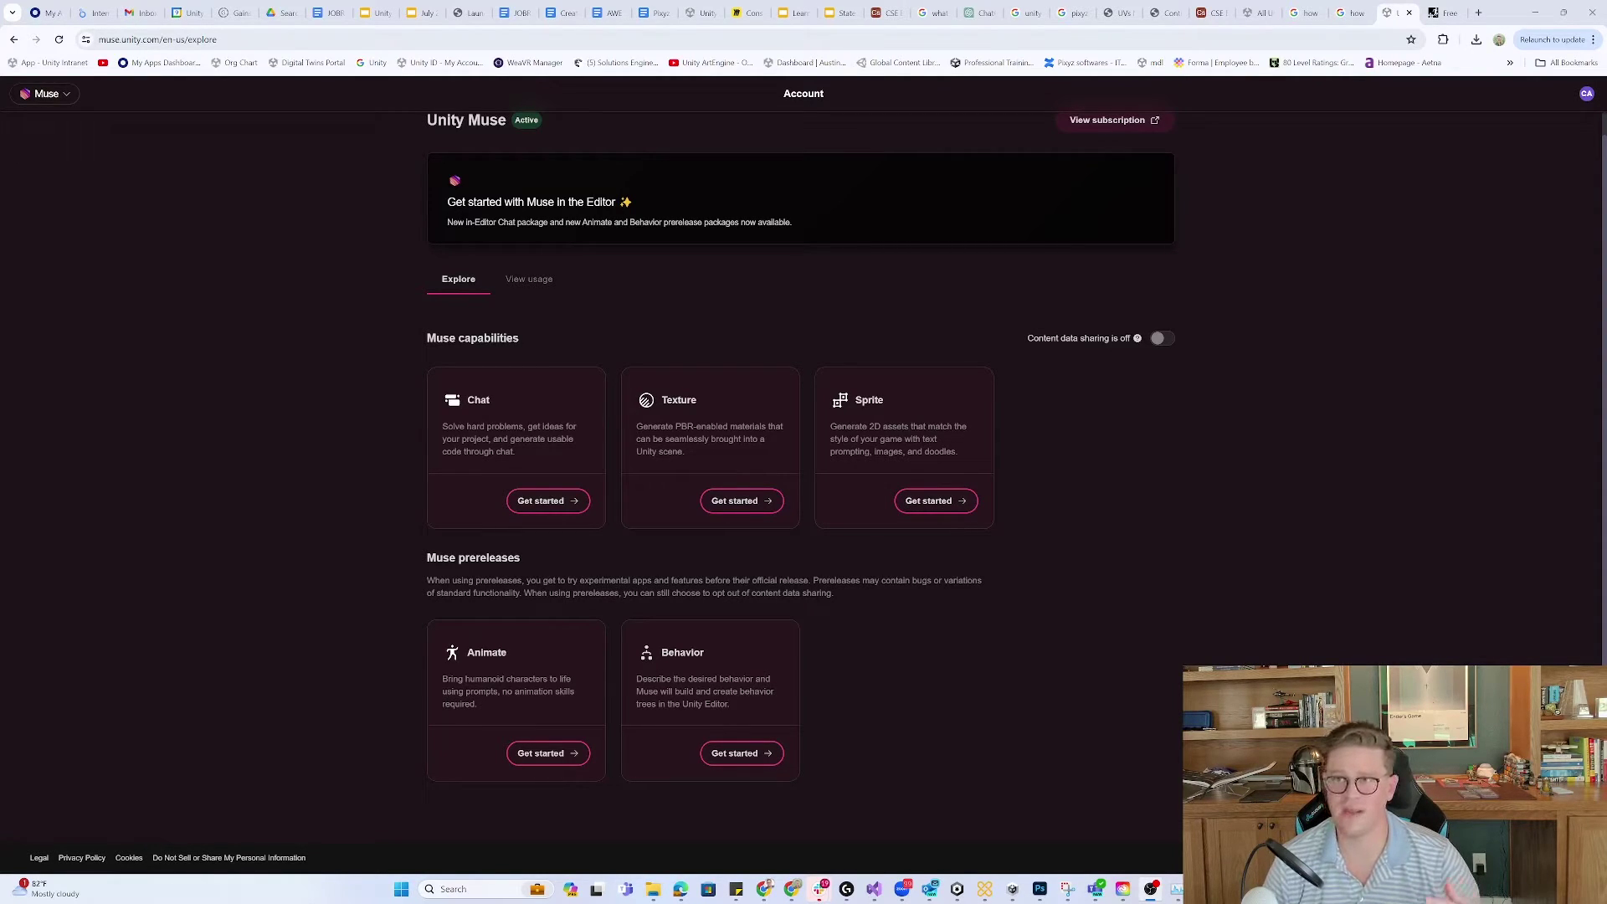
- Switch to the Renderpeople free models page, dismiss the file format choice and look over the free 3D people downloads
click(1443, 13)
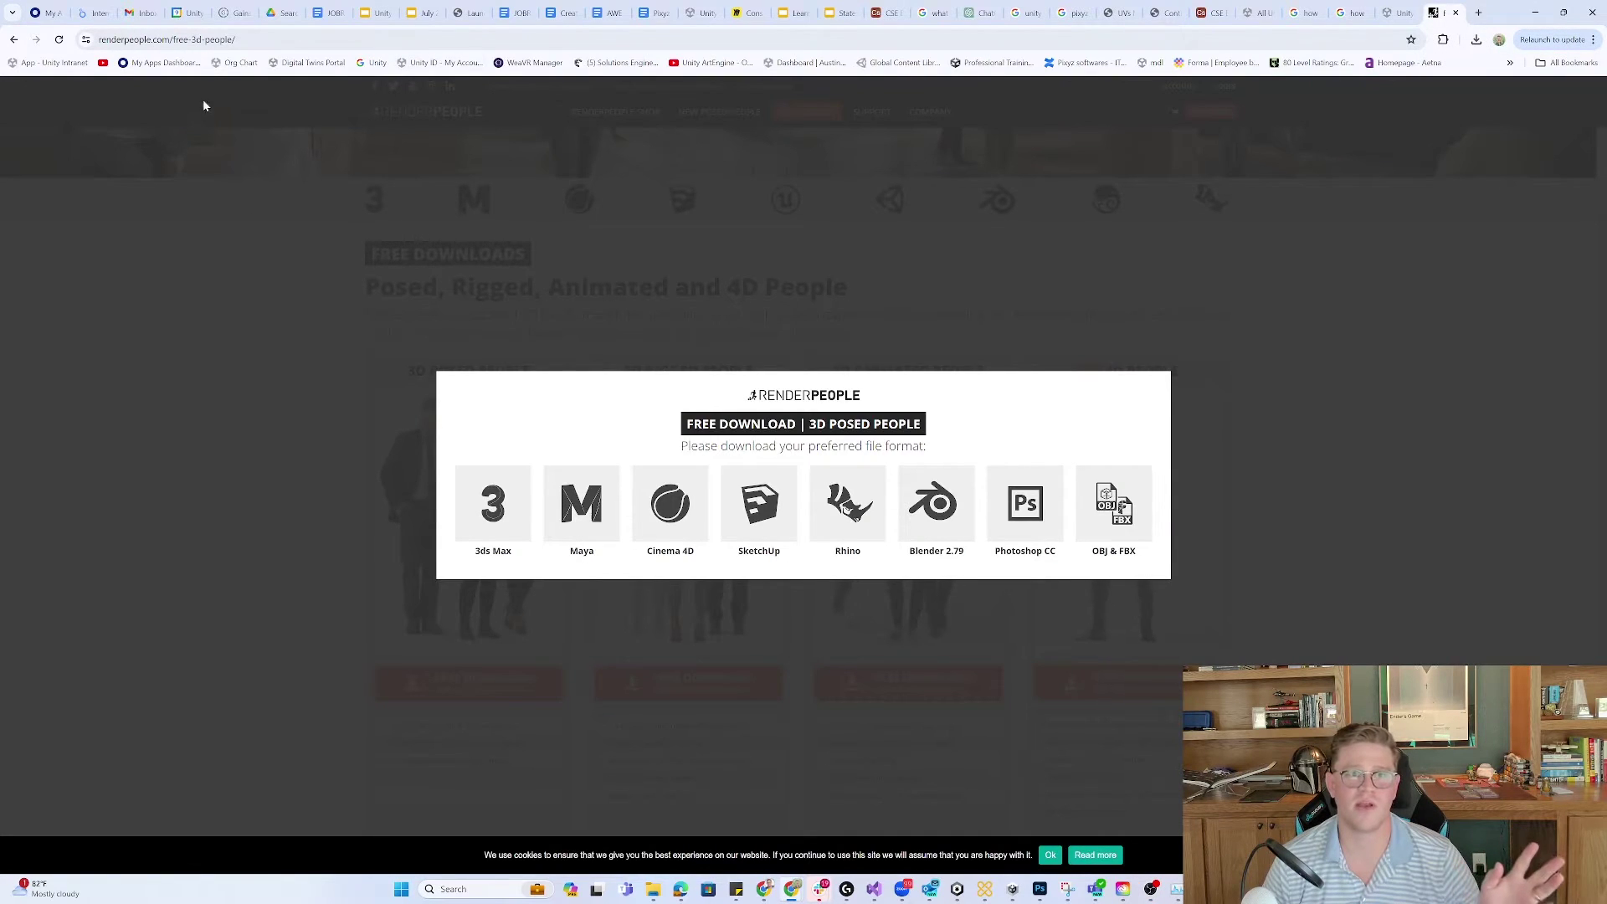
click(201, 39)
click(246, 334)
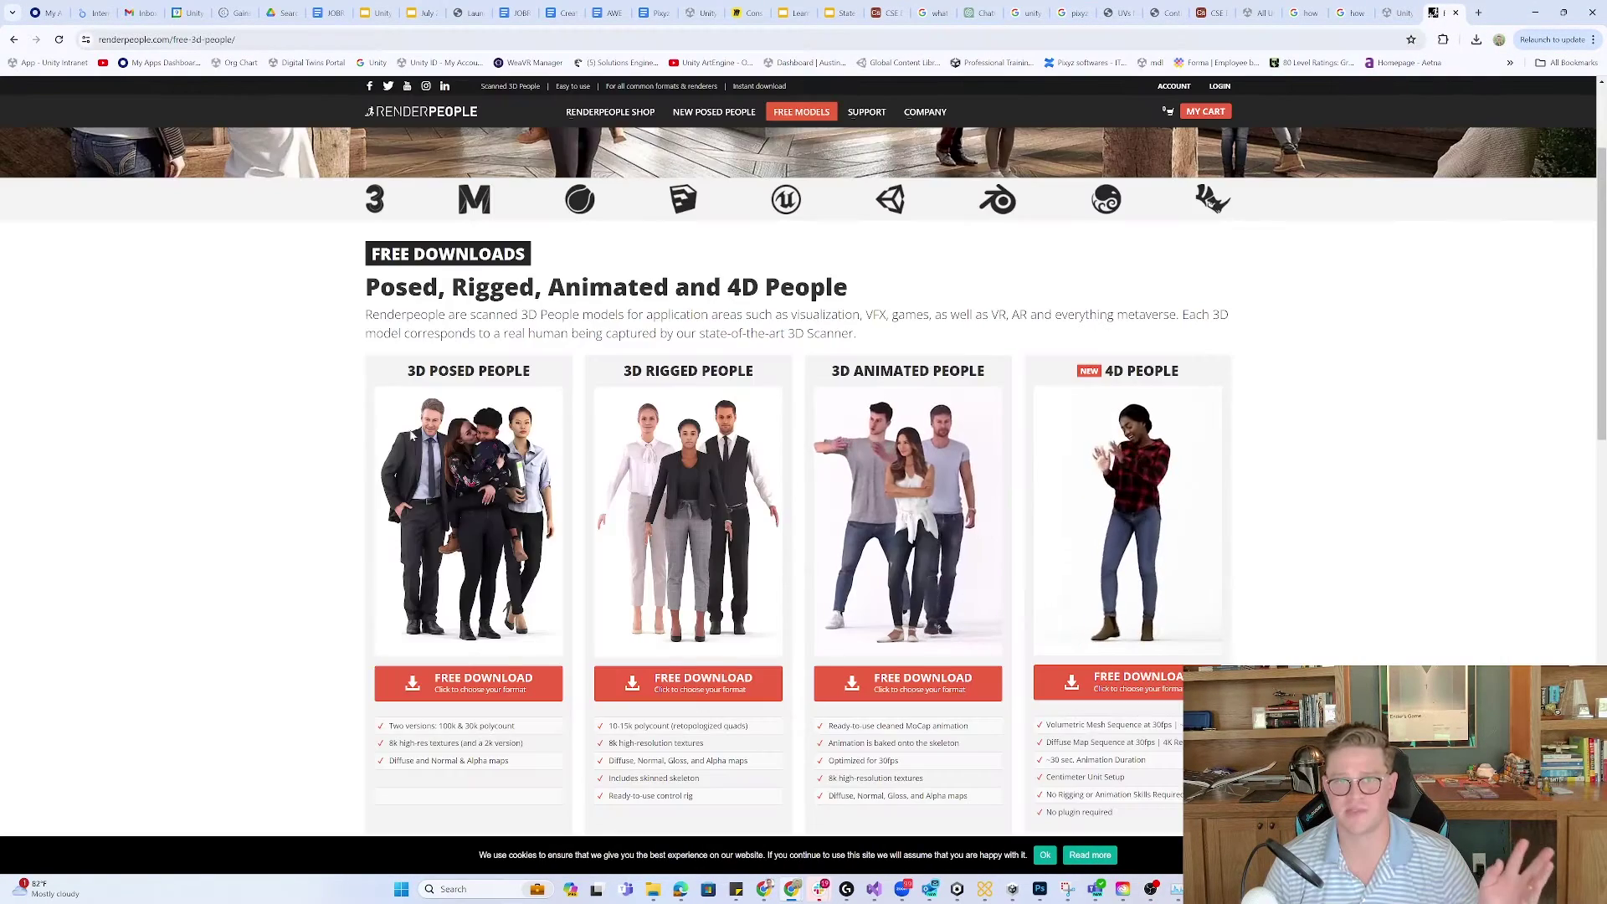
scroll(796, 360, down, 1)
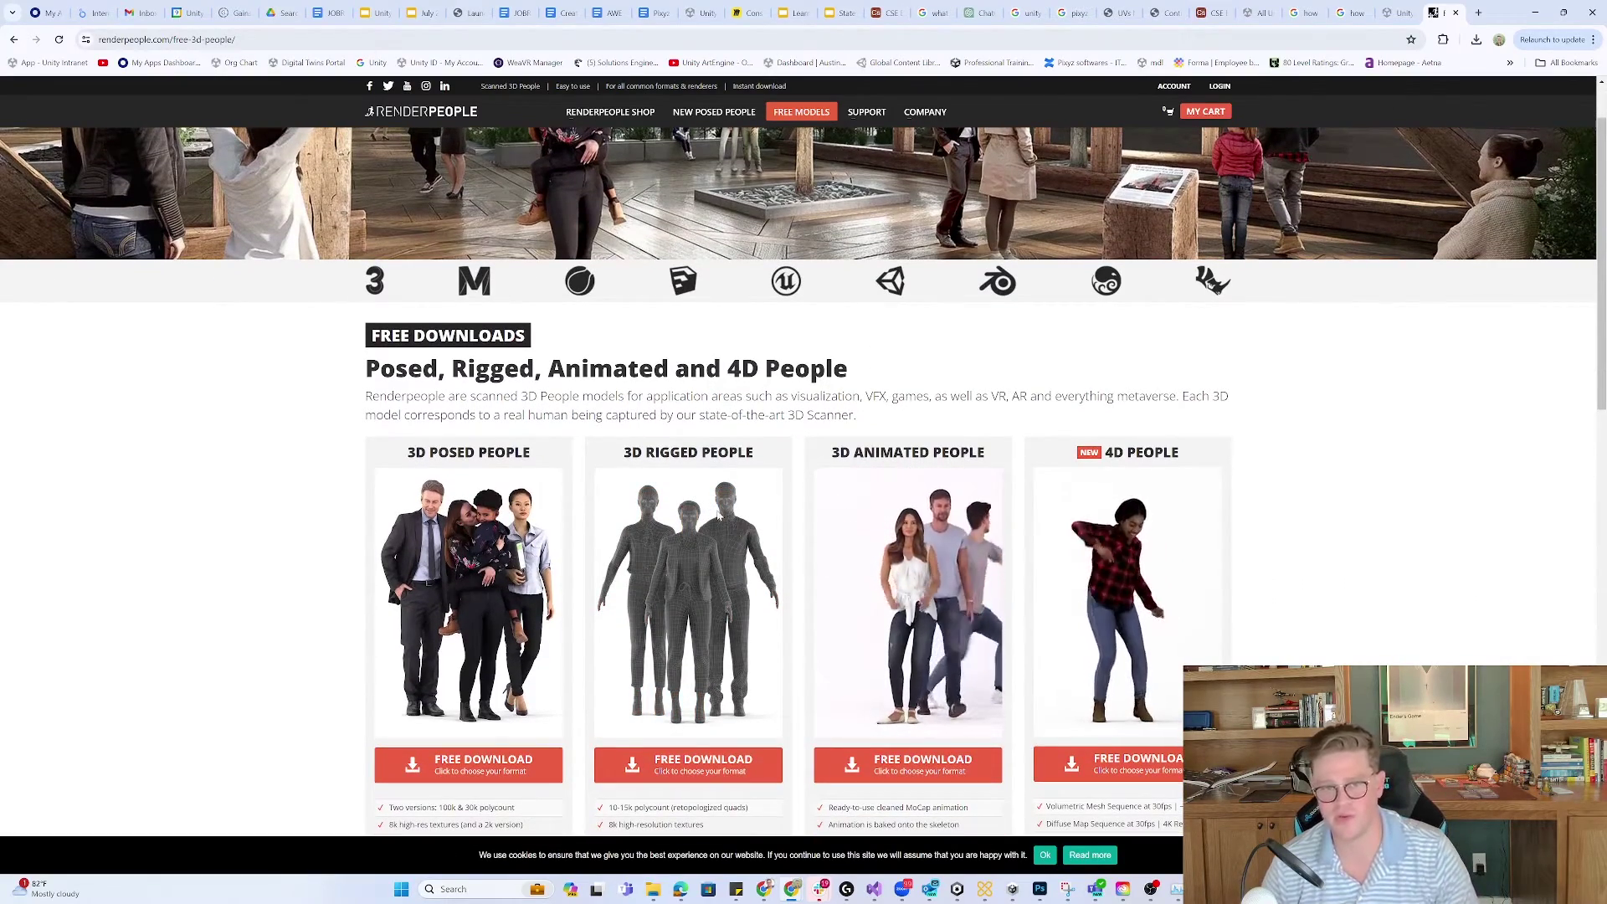
scroll(753, 549, down, 1)
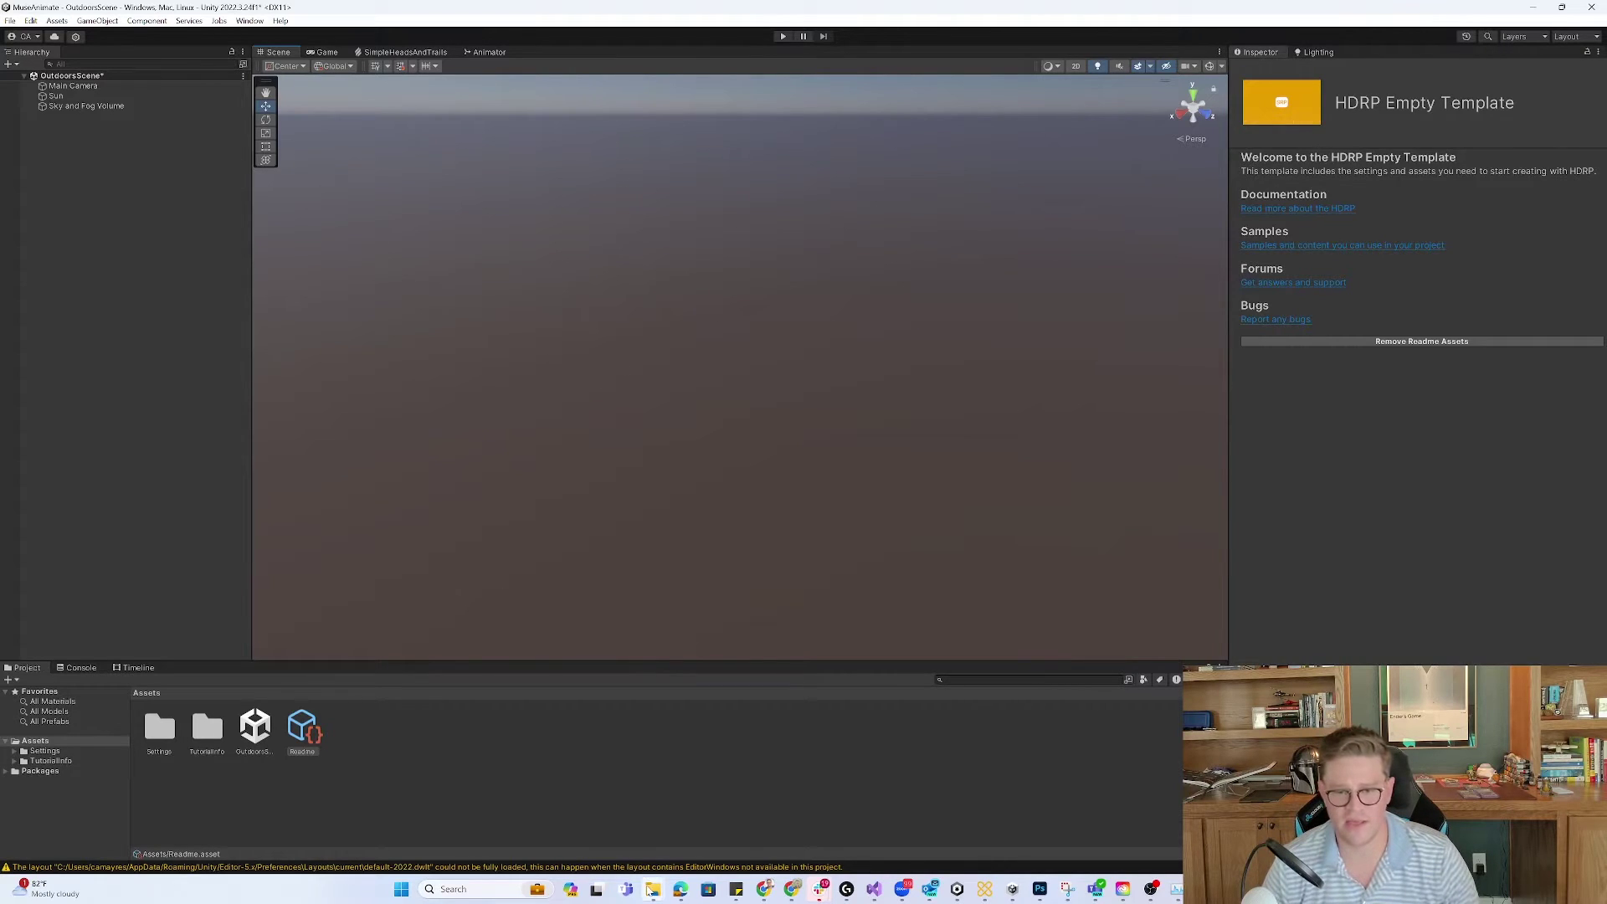
- Import all contents of the rp_eric_rigged_001 Unity package from its rp_eric_rigged_001_U3D folder into the MuseAnimate project
mouse_move(653, 889)
click(1032, 827)
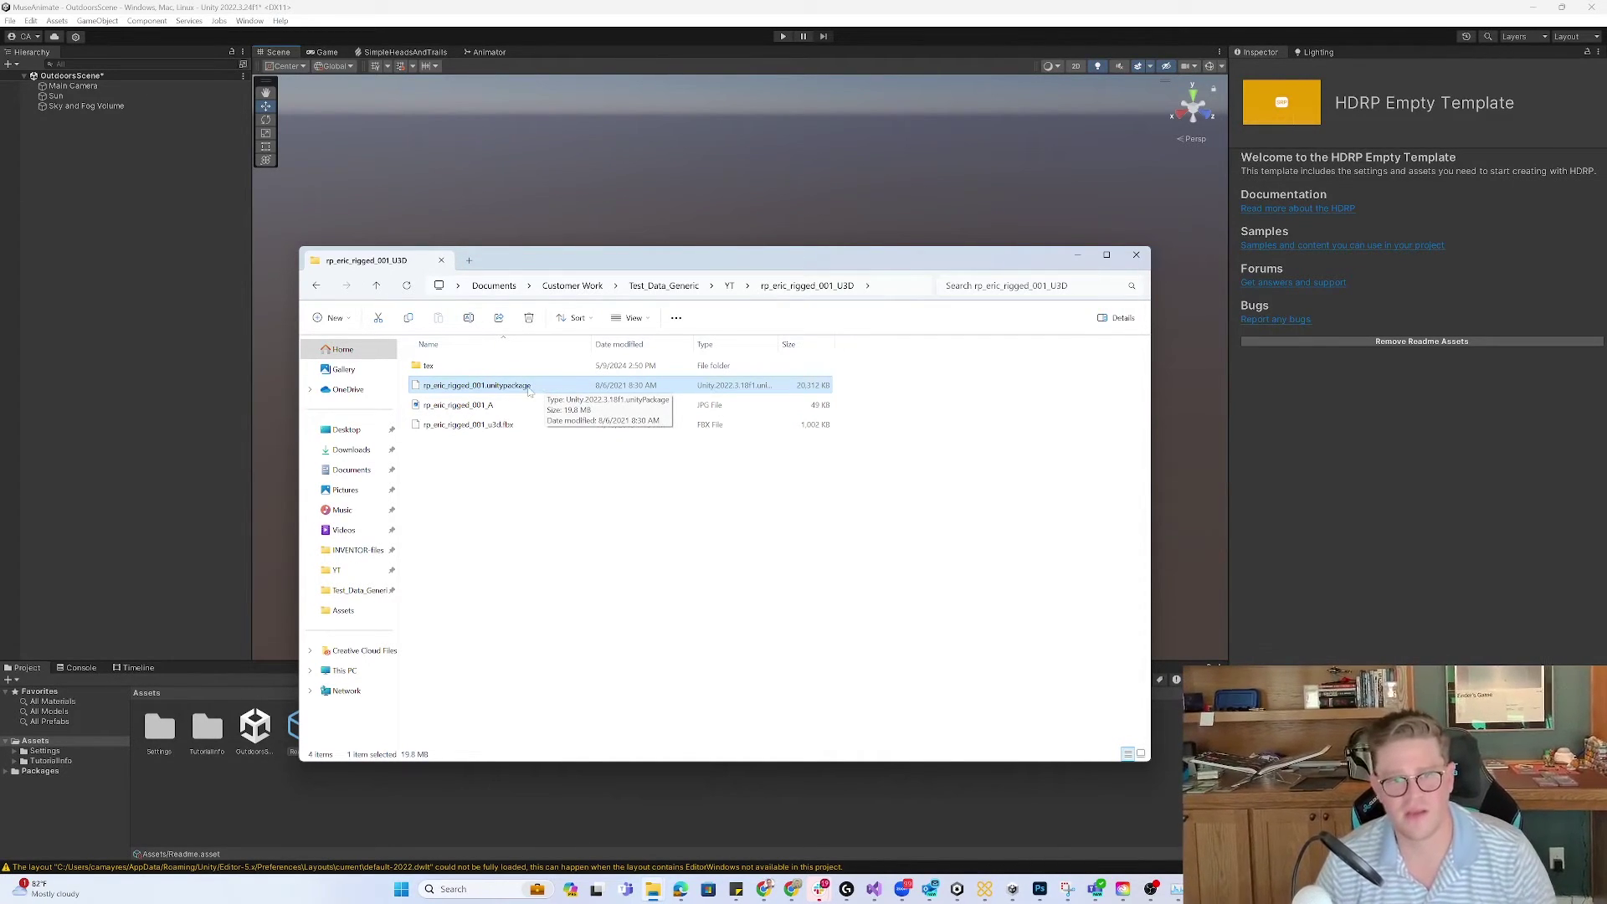
drag(529, 391, 1141, 797)
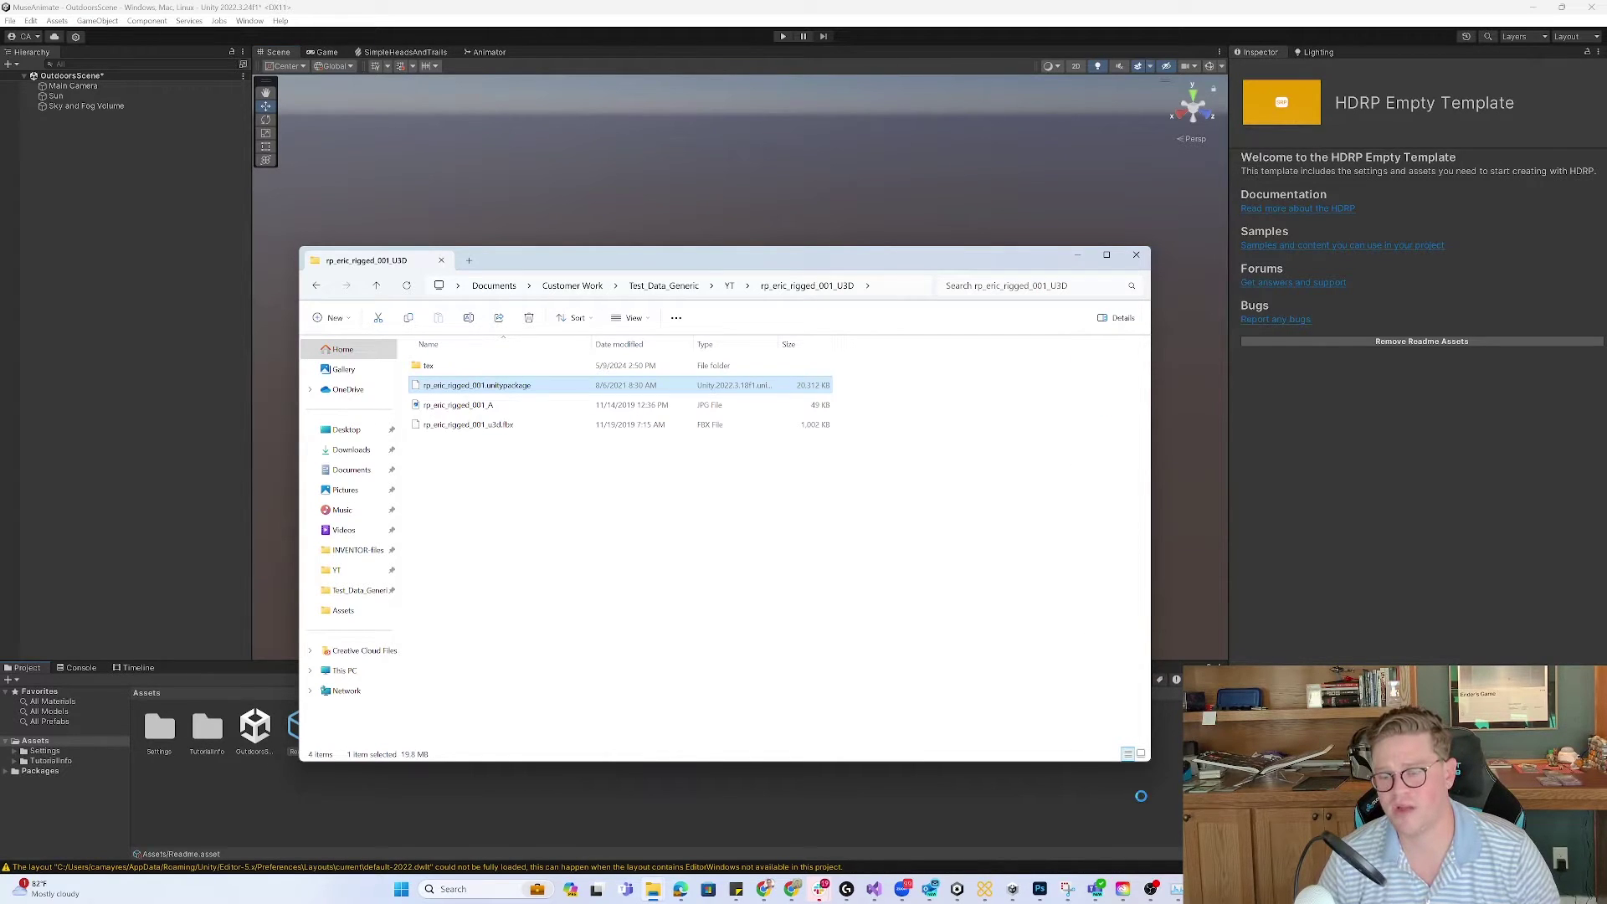
click(1077, 255)
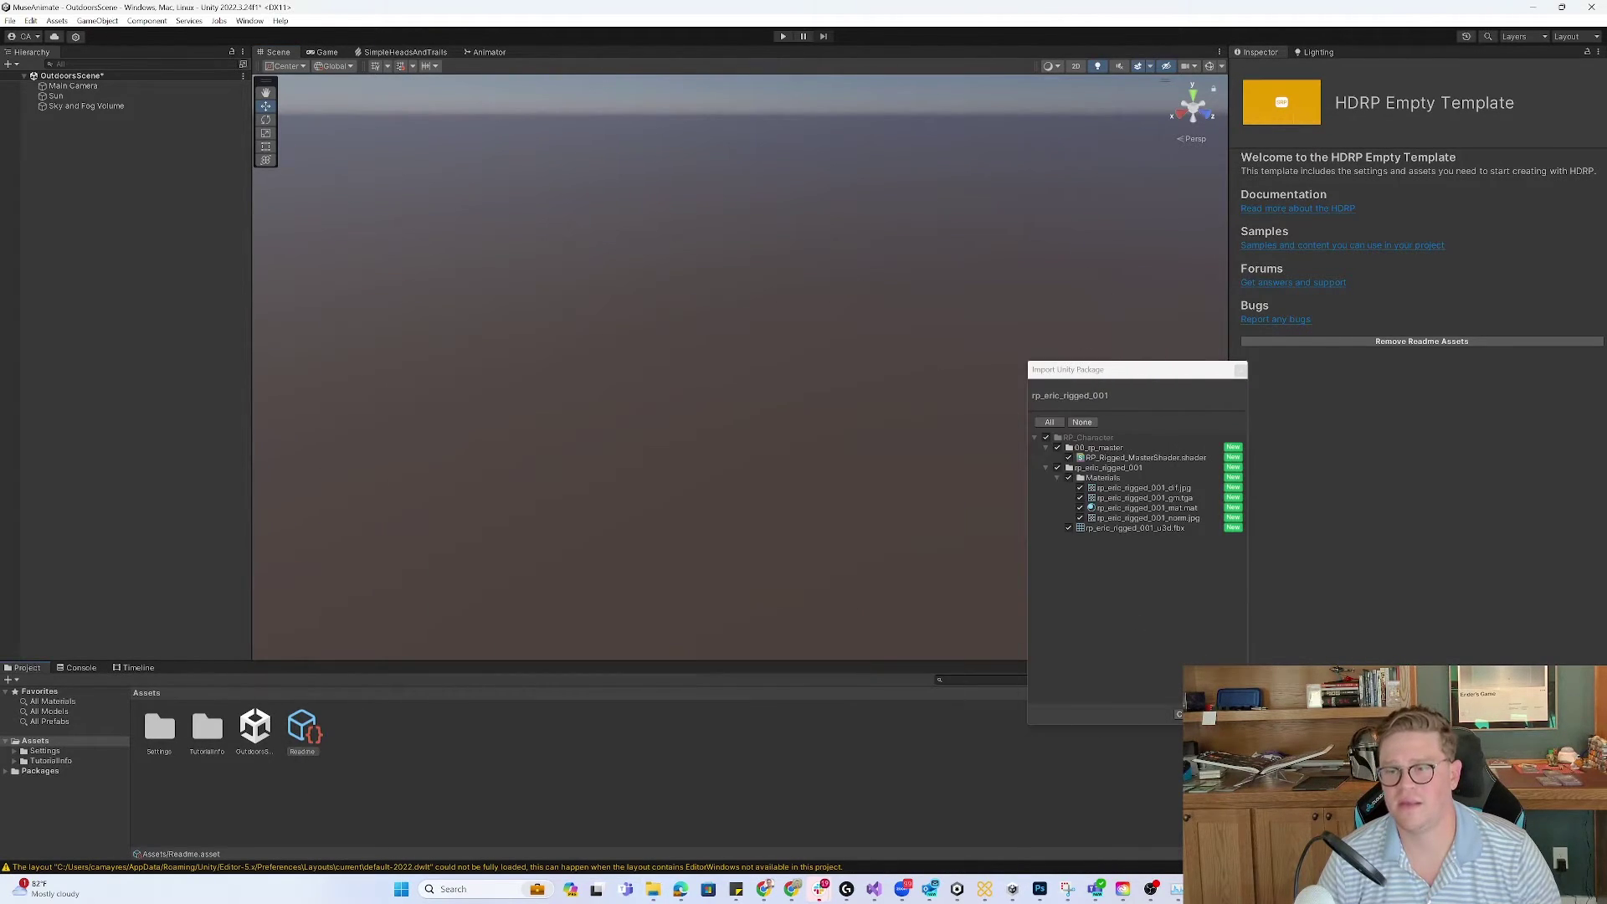
click(1219, 714)
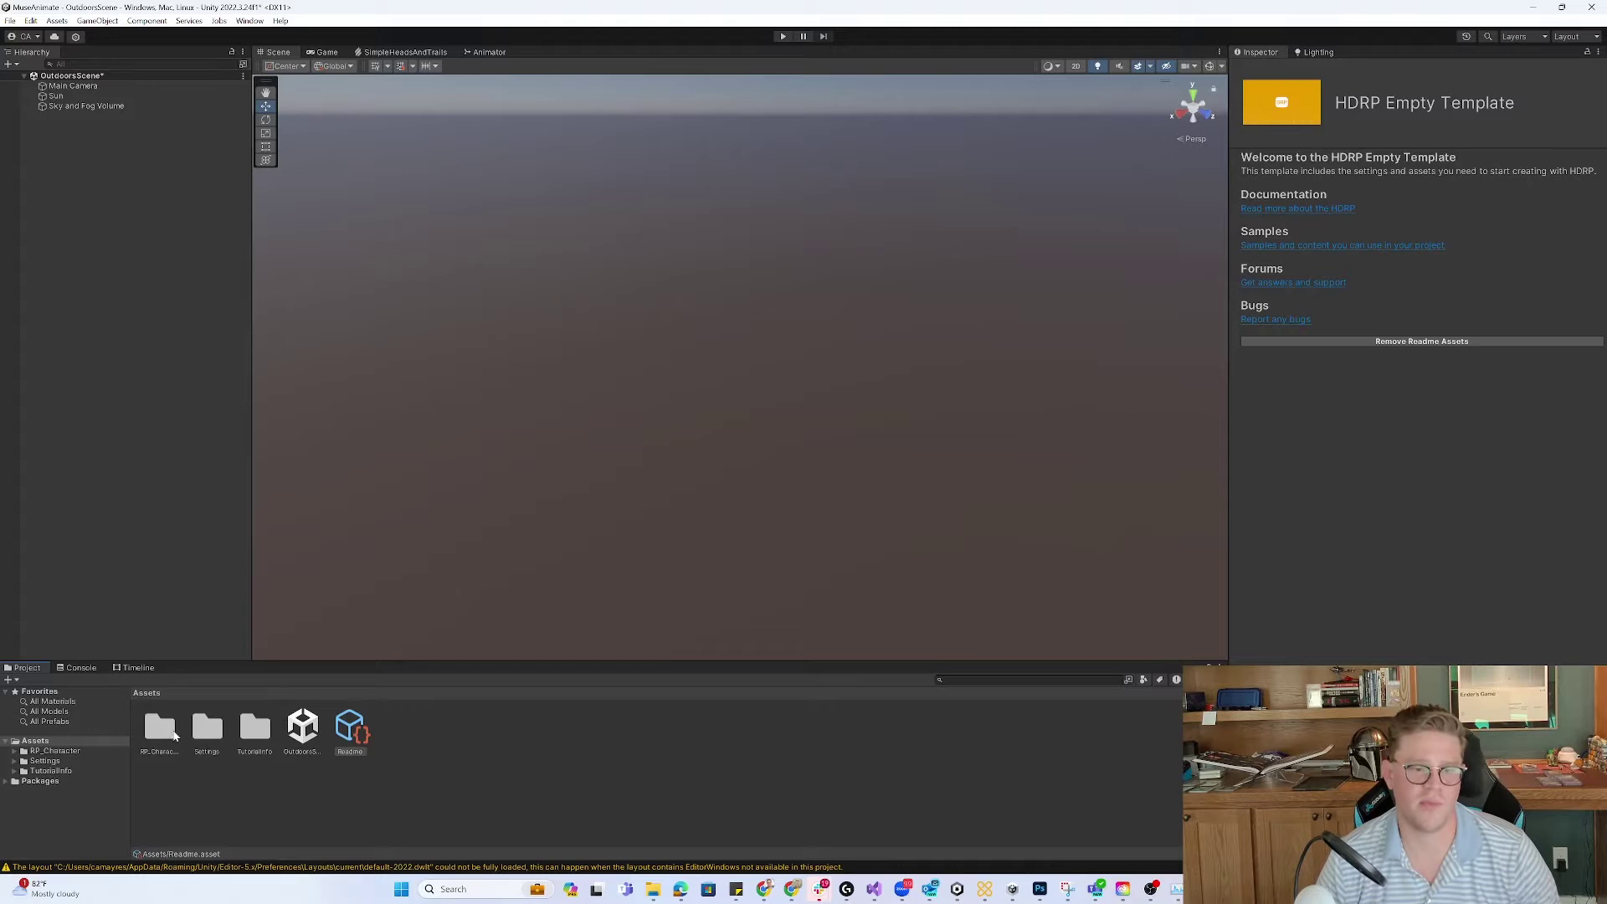
- Add the rp_eric_rigged_001_u3d model from the RP_Character/rp_eric_rigged_001 folder to the OutdoorsScene and frame it
click(175, 733)
double_click(175, 733)
double_click(206, 729)
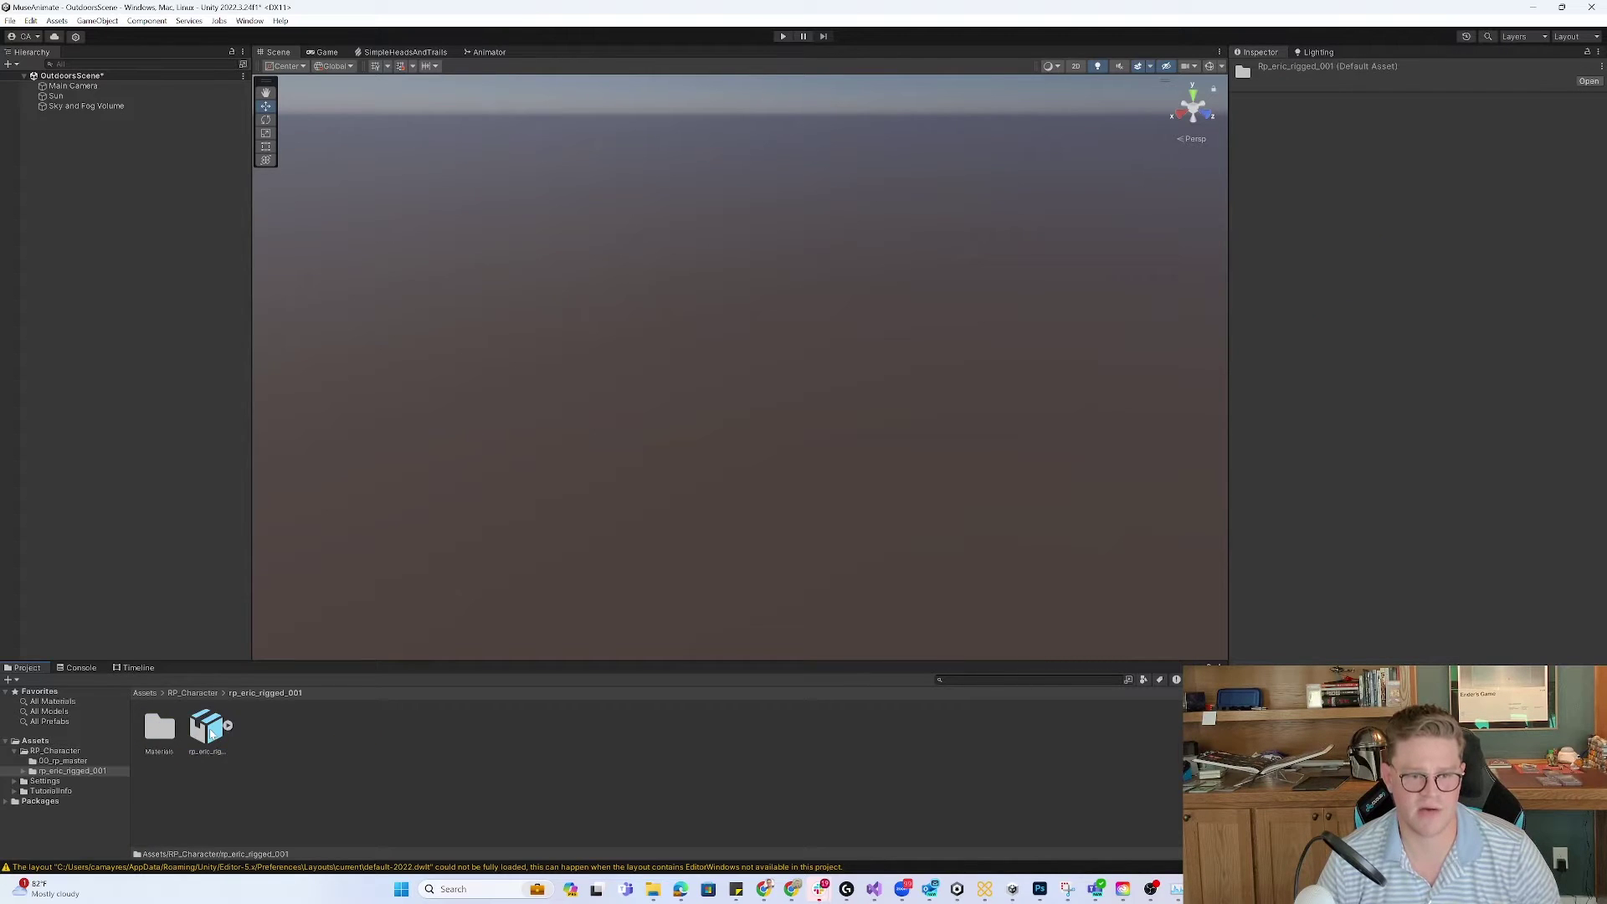
click(228, 726)
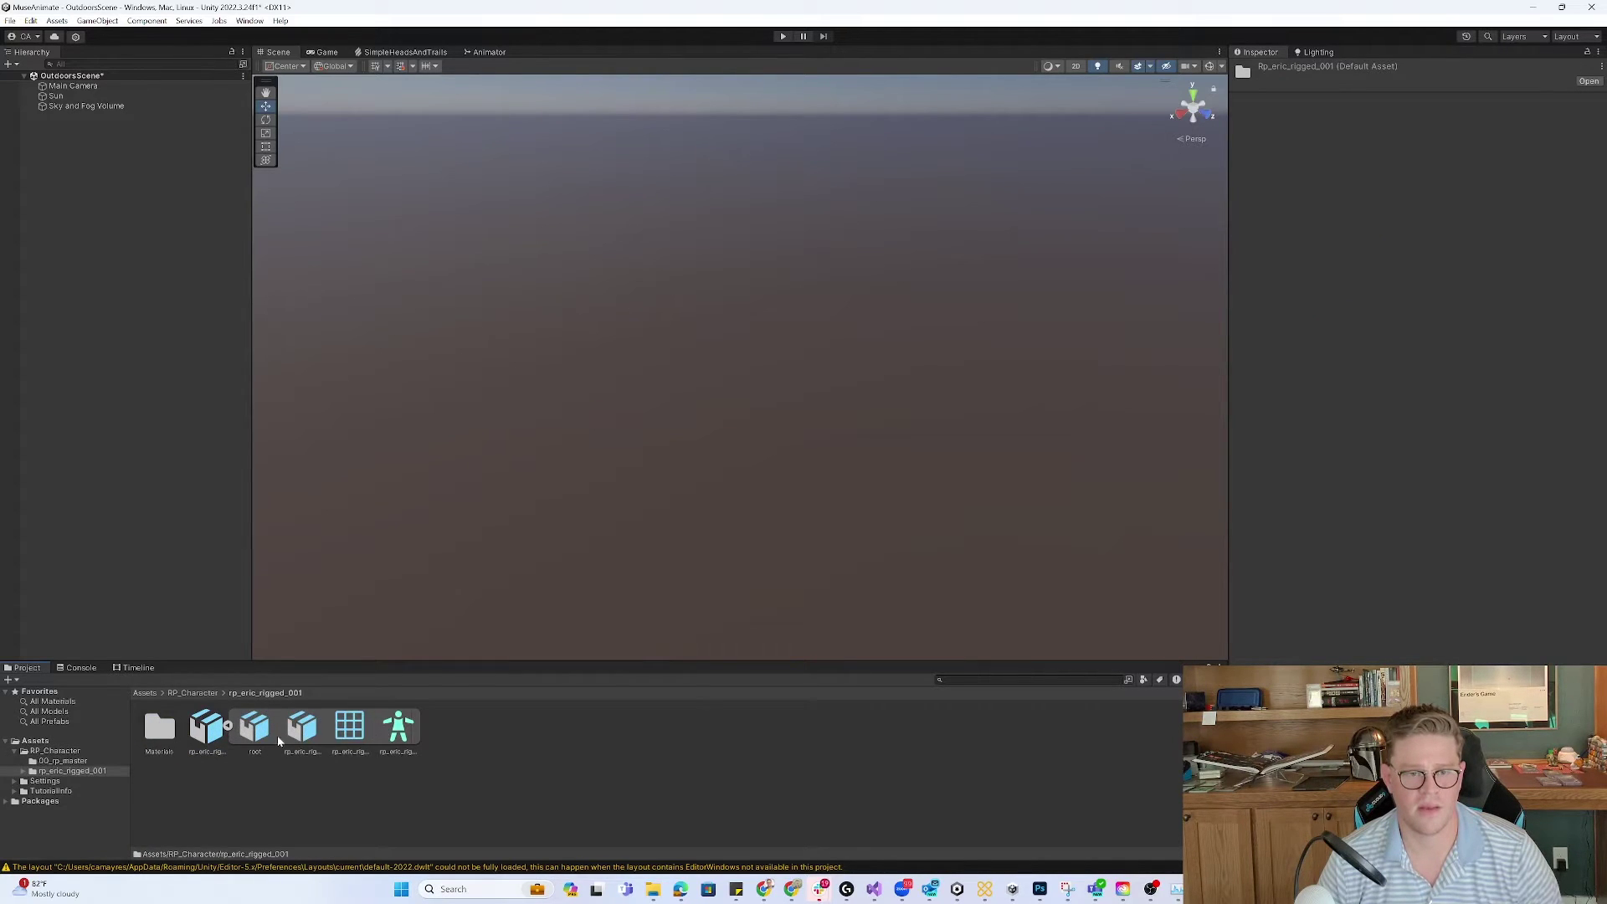
drag(209, 730, 200, 415)
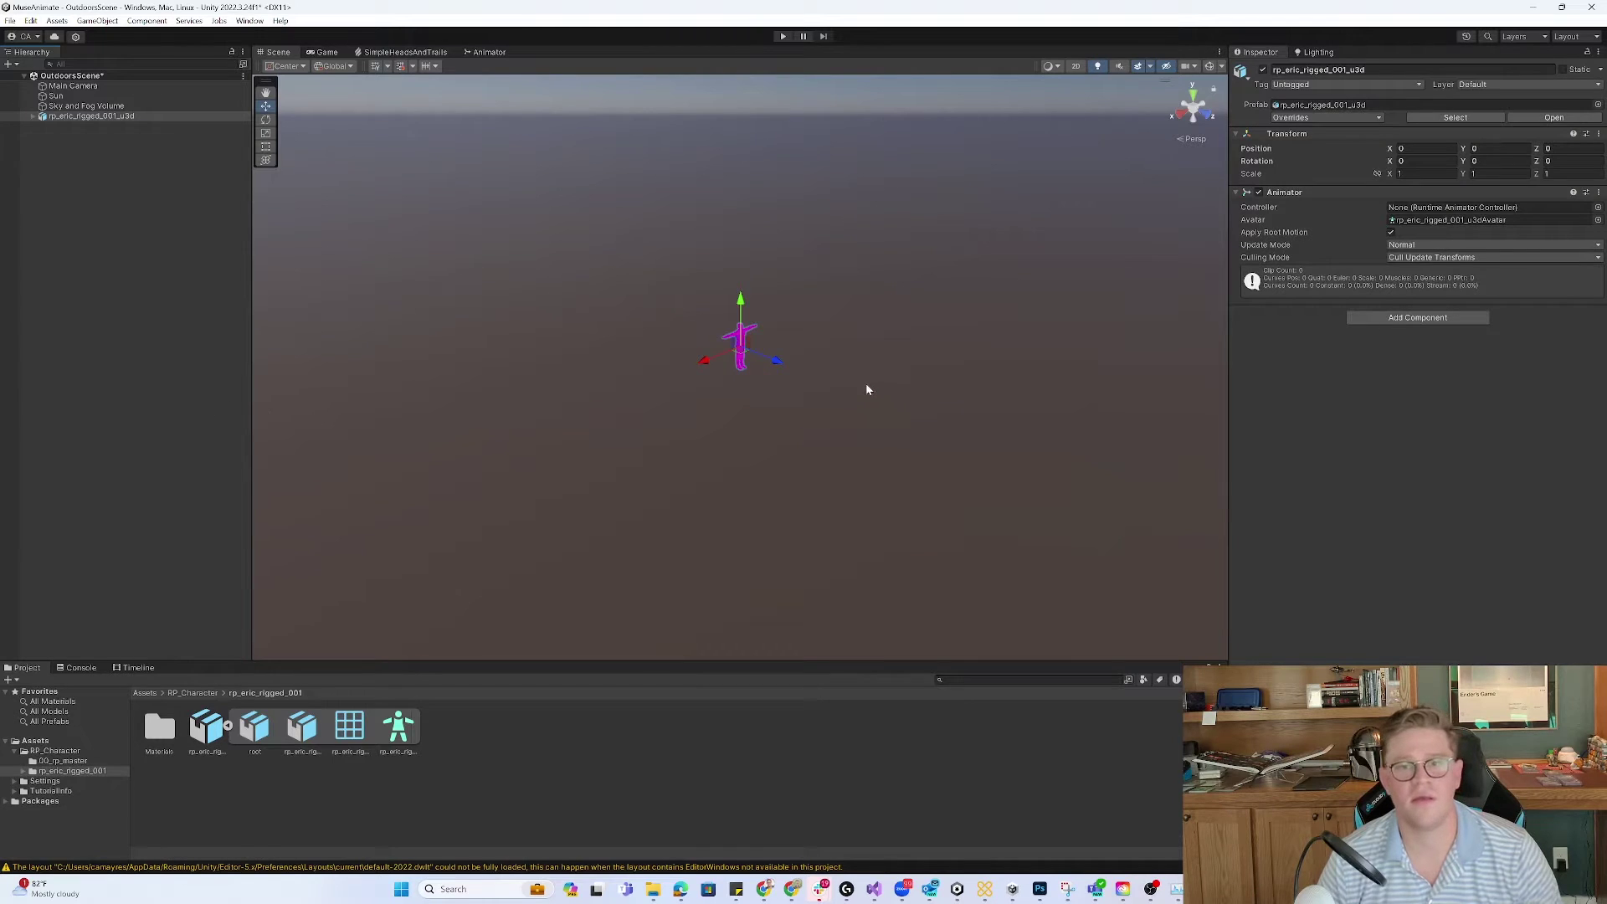
key(f)
alt+drag(951, 380, 901, 359)
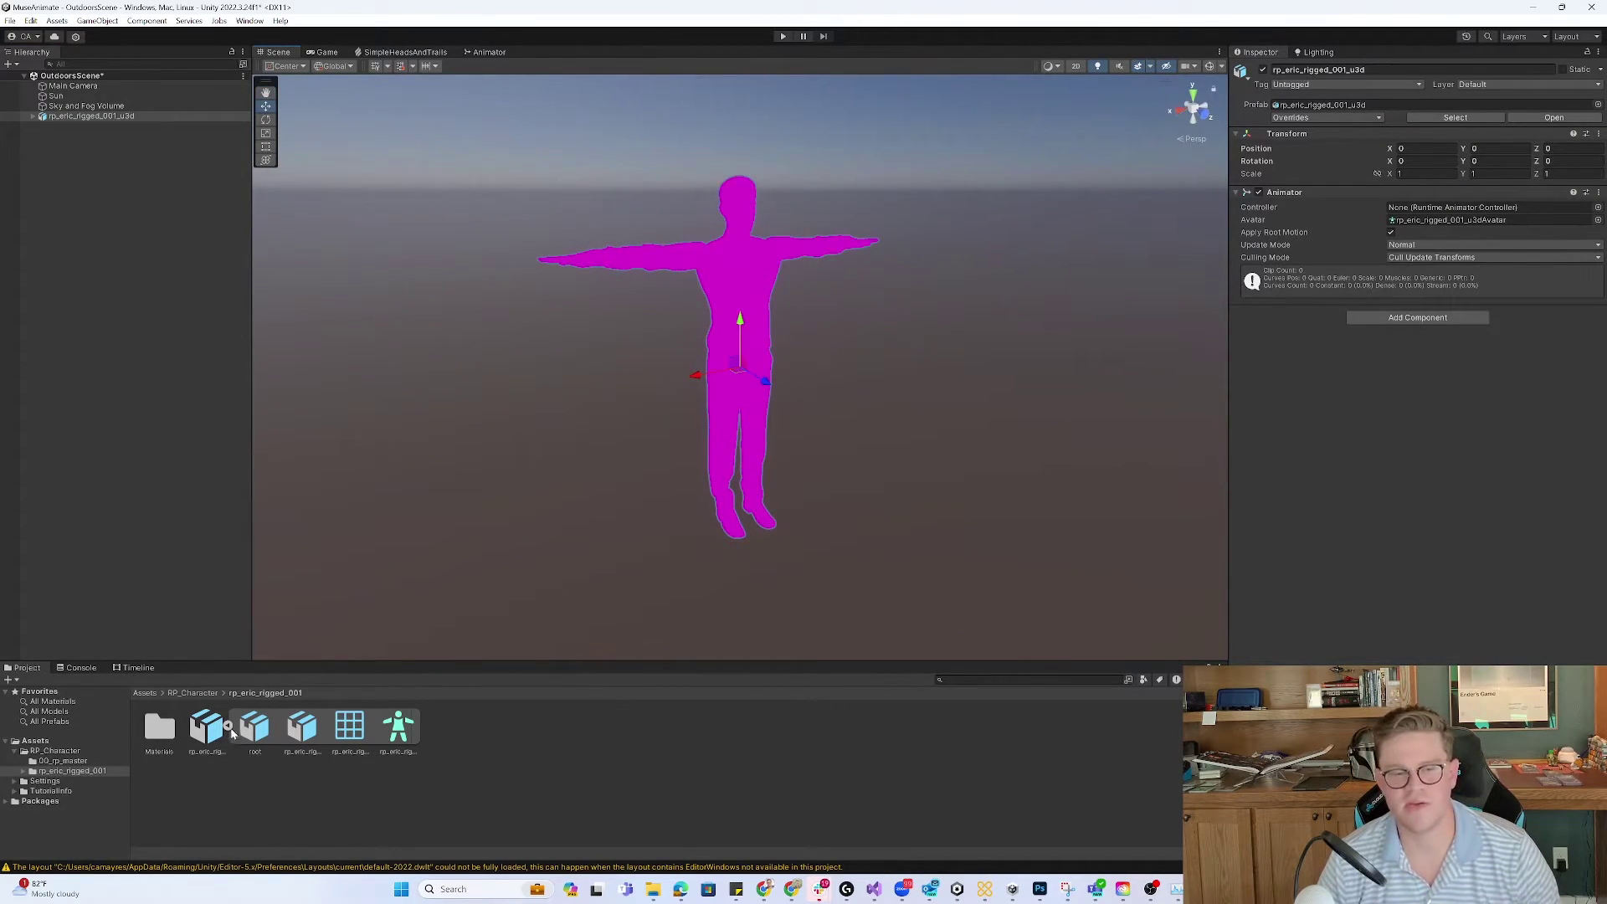
- Change the shader of the character's rp_eric_rigged_001_mat material to HDRP/Lit
double_click(159, 727)
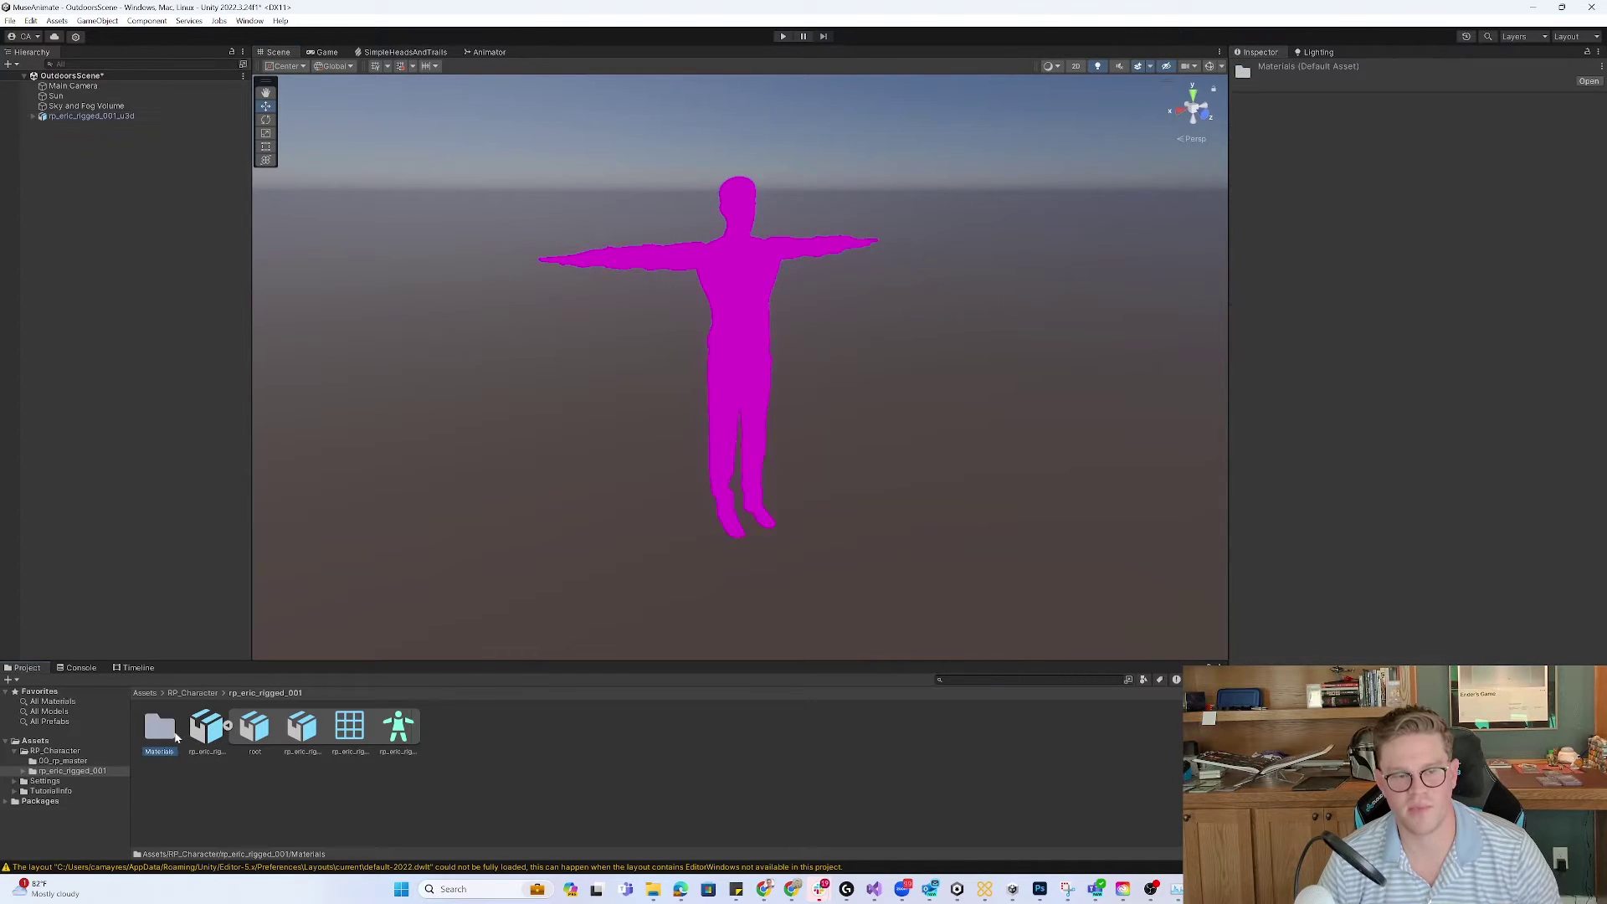
click(264, 732)
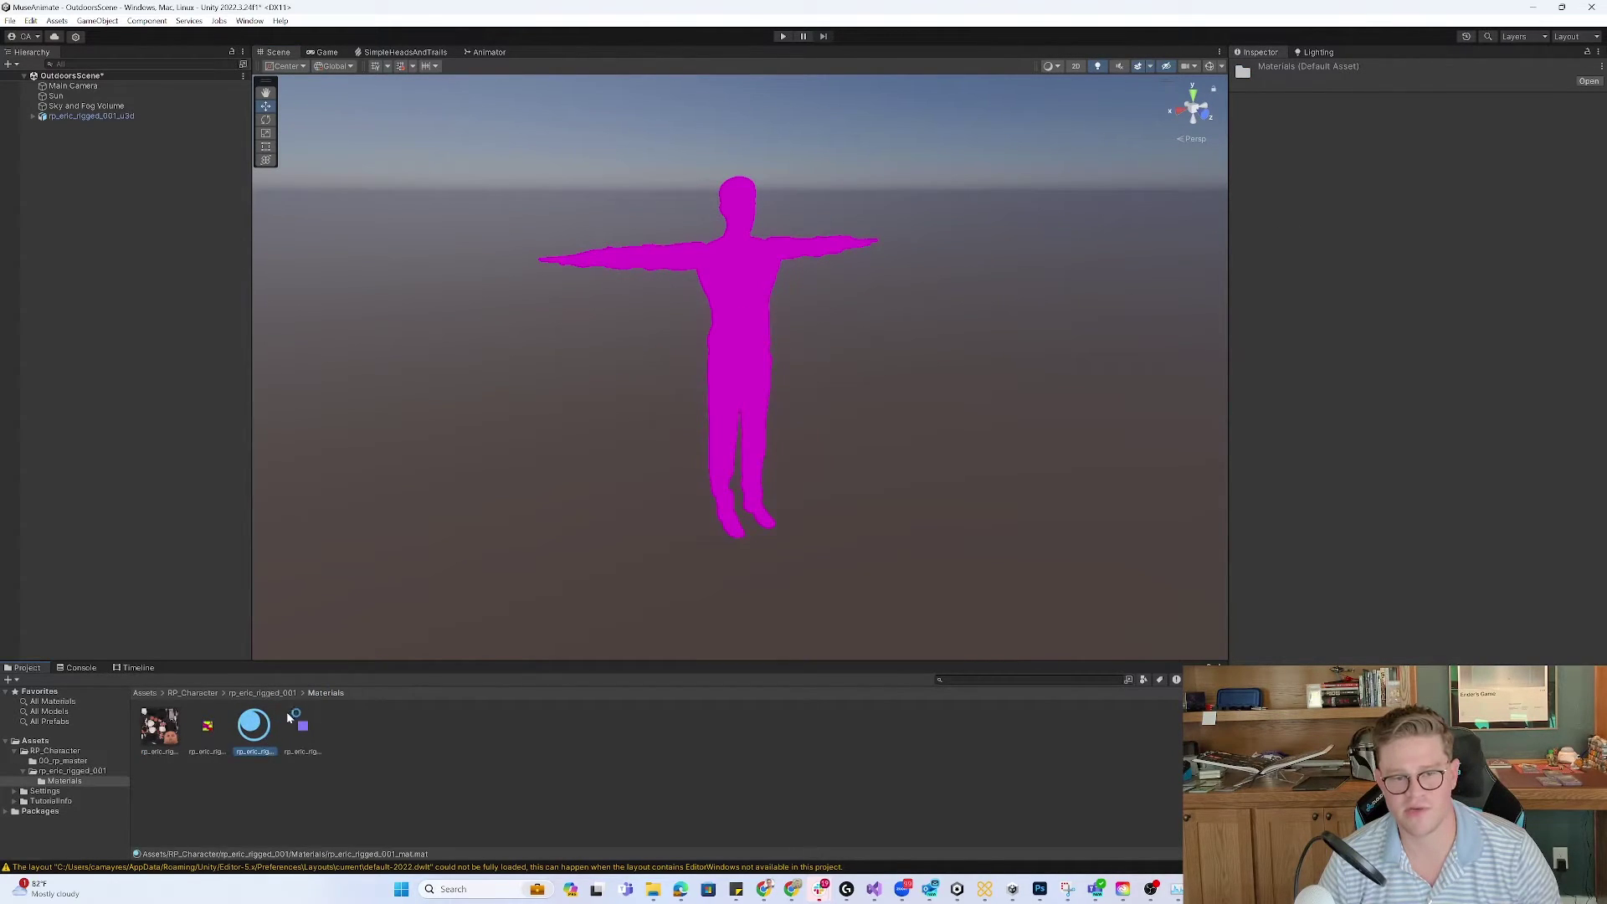
drag(282, 720, 732, 485)
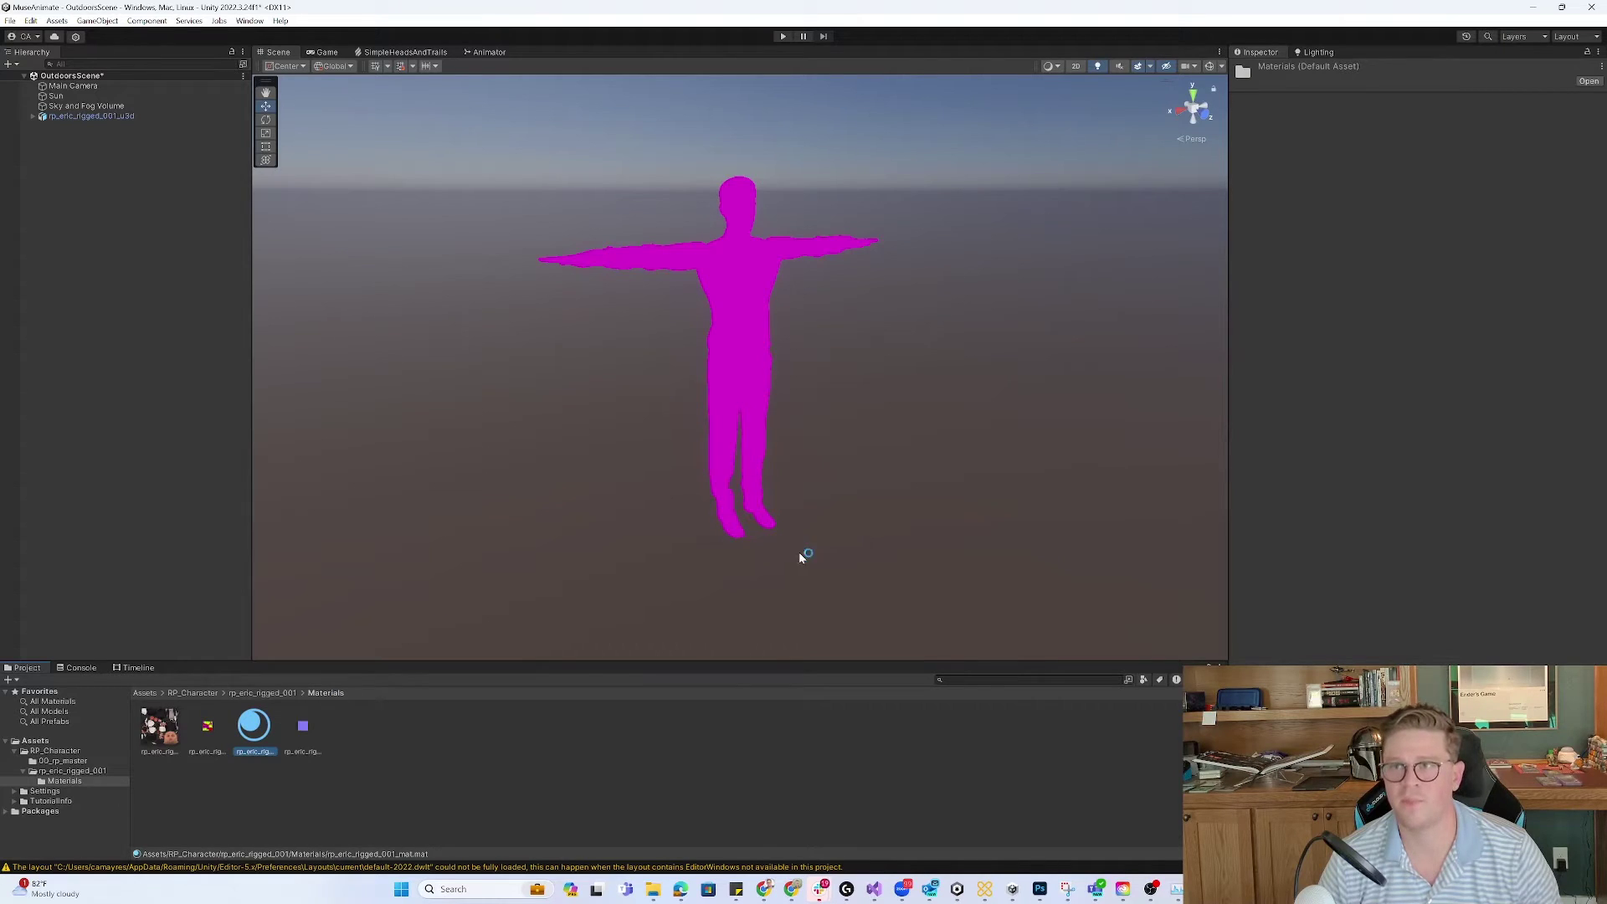
click(256, 725)
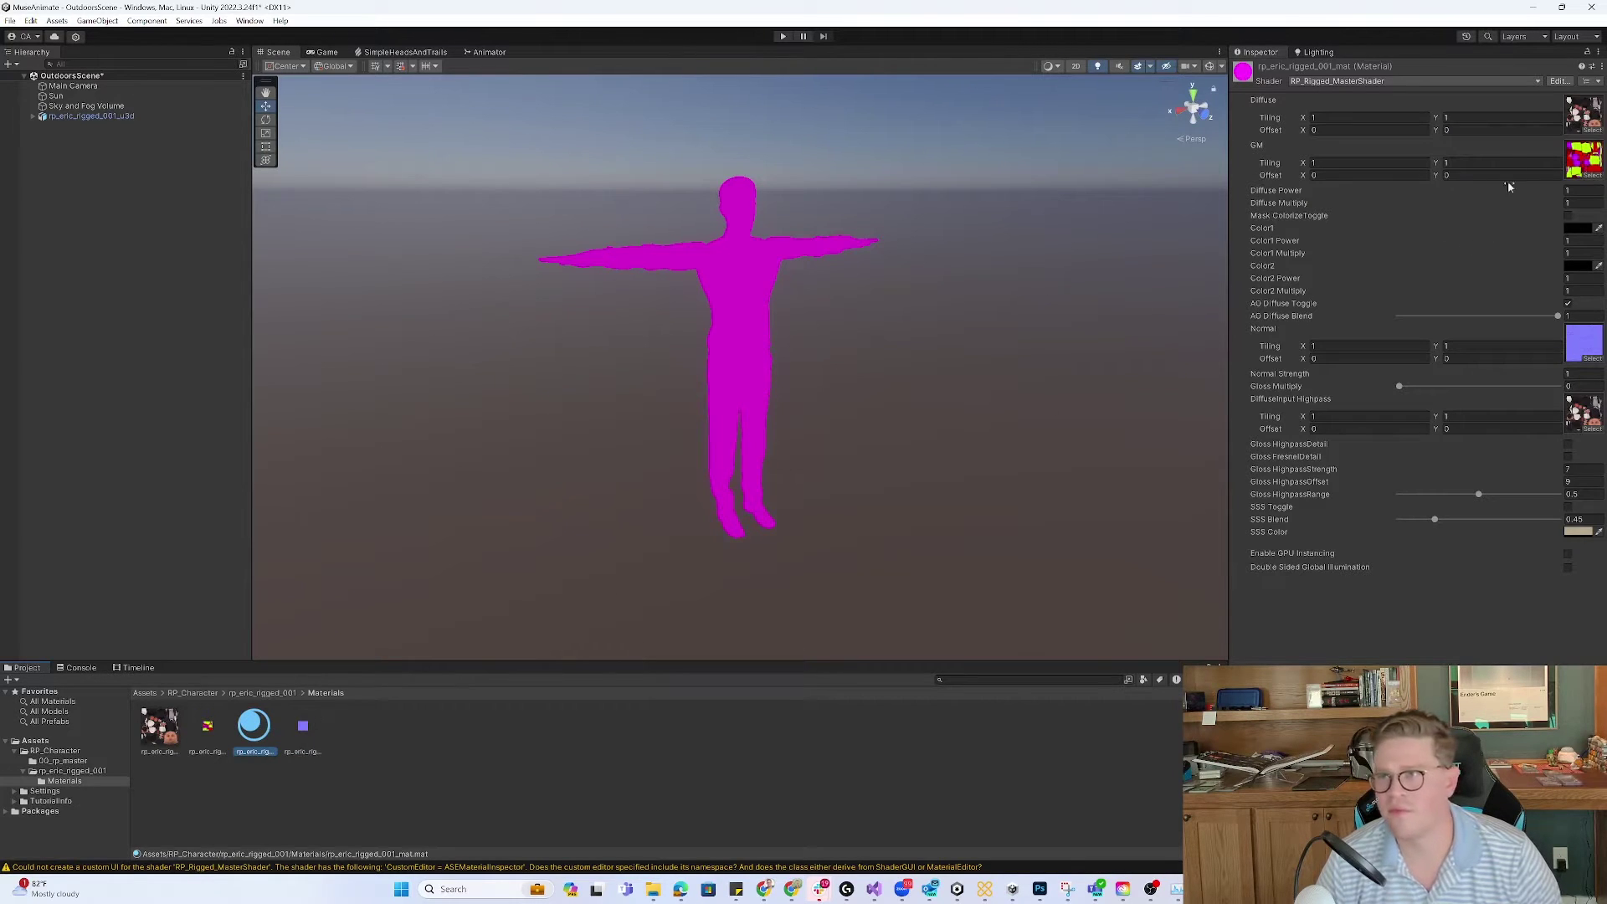
click(1525, 81)
click(1309, 154)
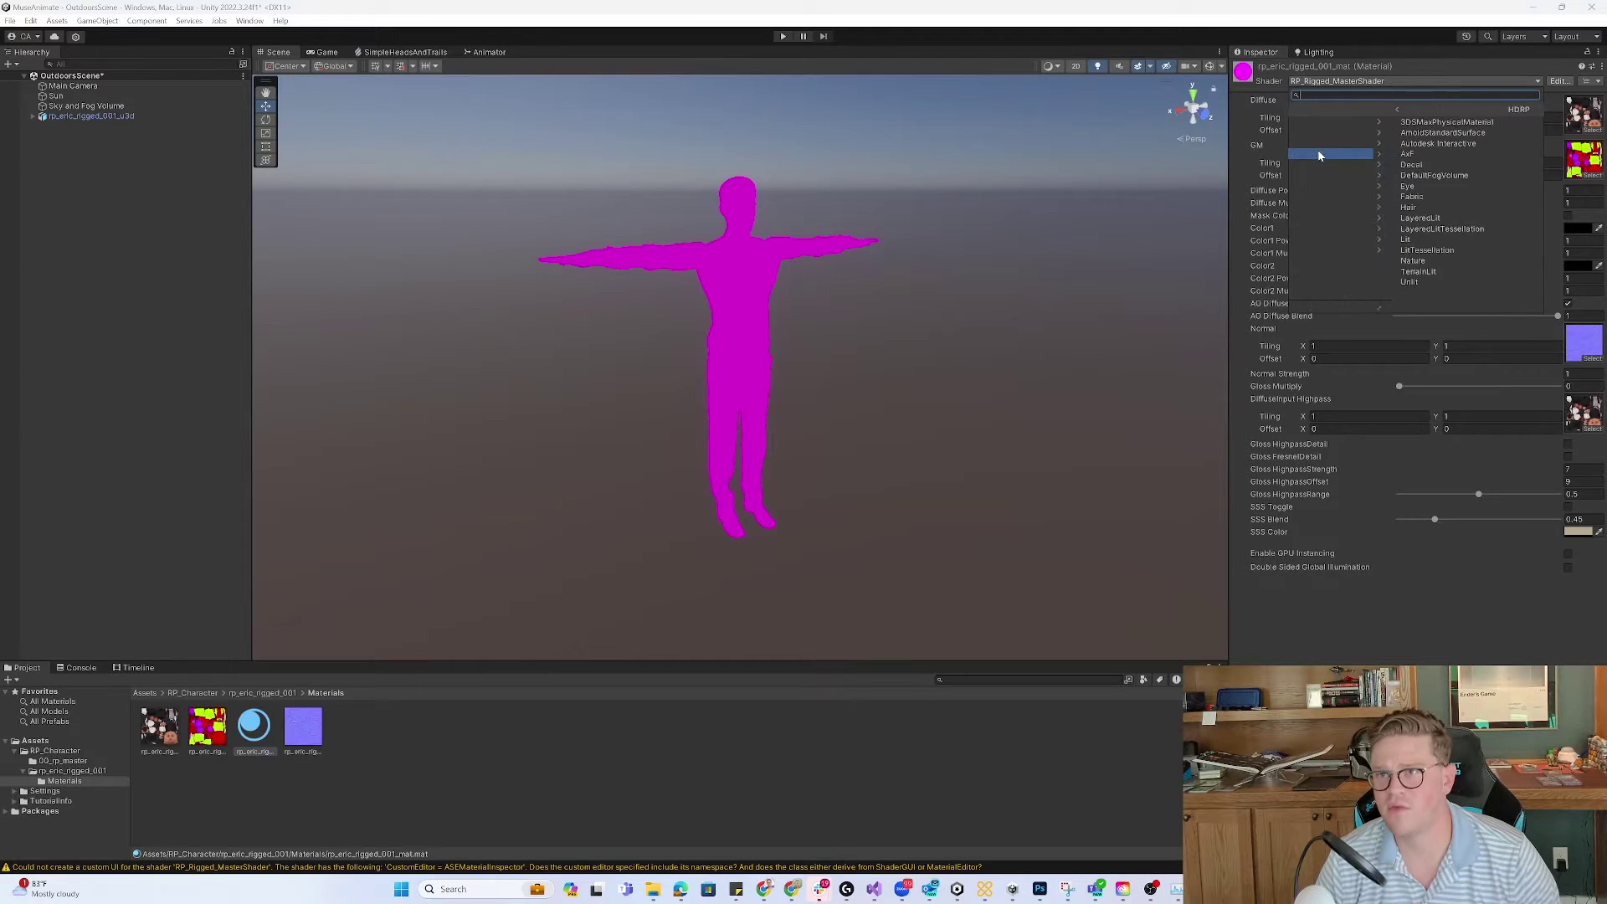
click(1303, 239)
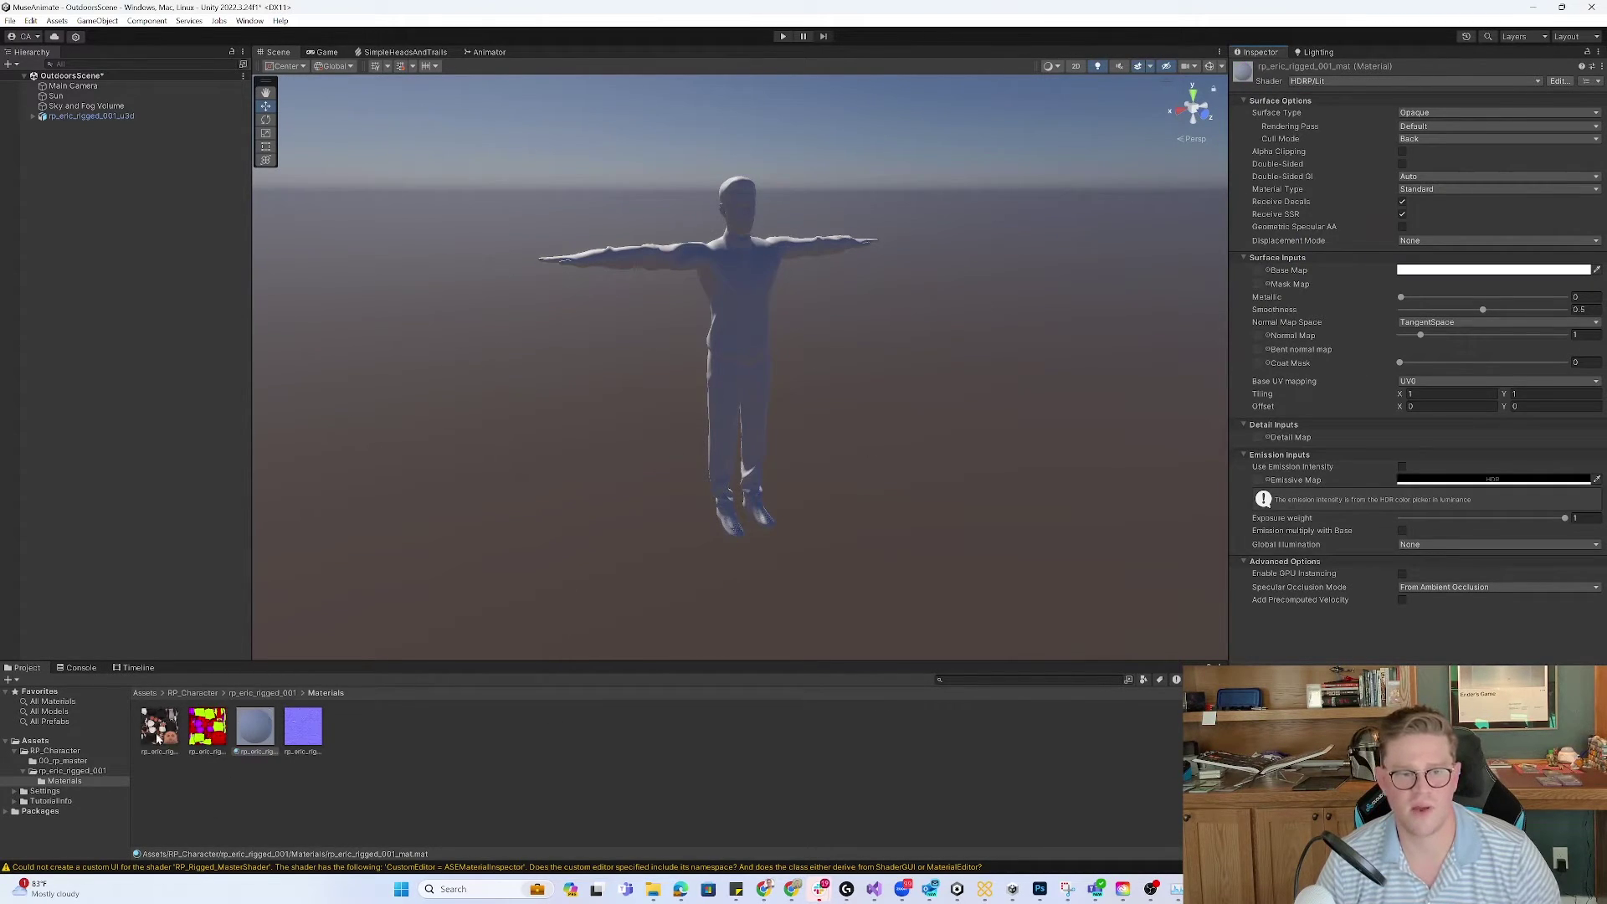
- Assign the character's diffuse, GM and normal textures to the material's Base Map, Mask Map and Normal Map
drag(157, 737, 1257, 271)
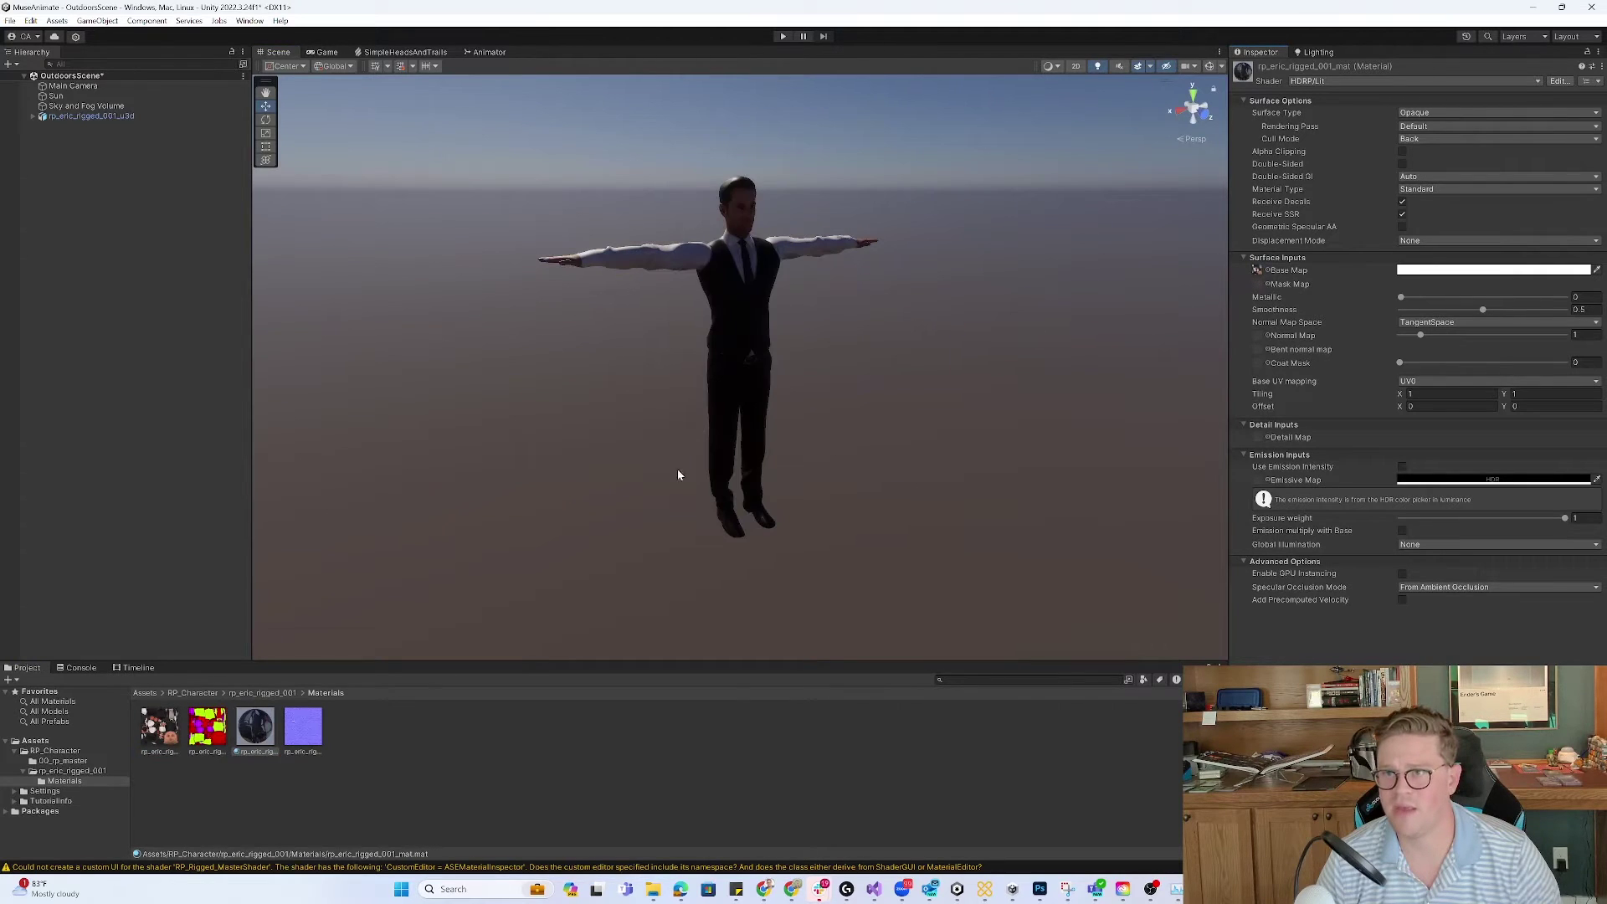
drag(206, 726, 1258, 285)
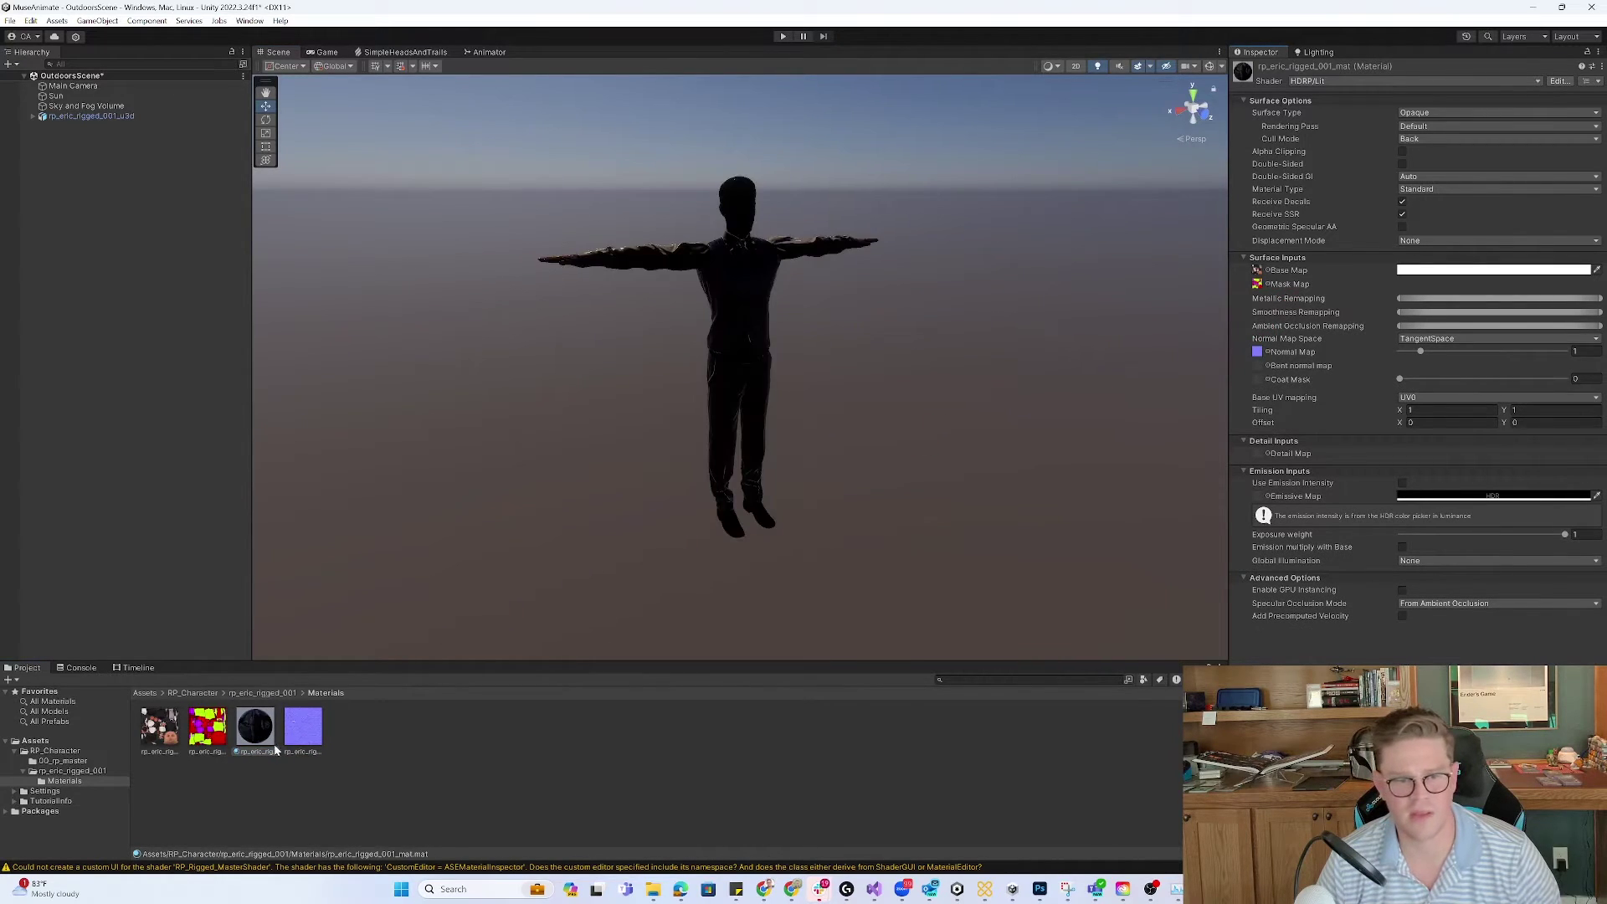
click(303, 727)
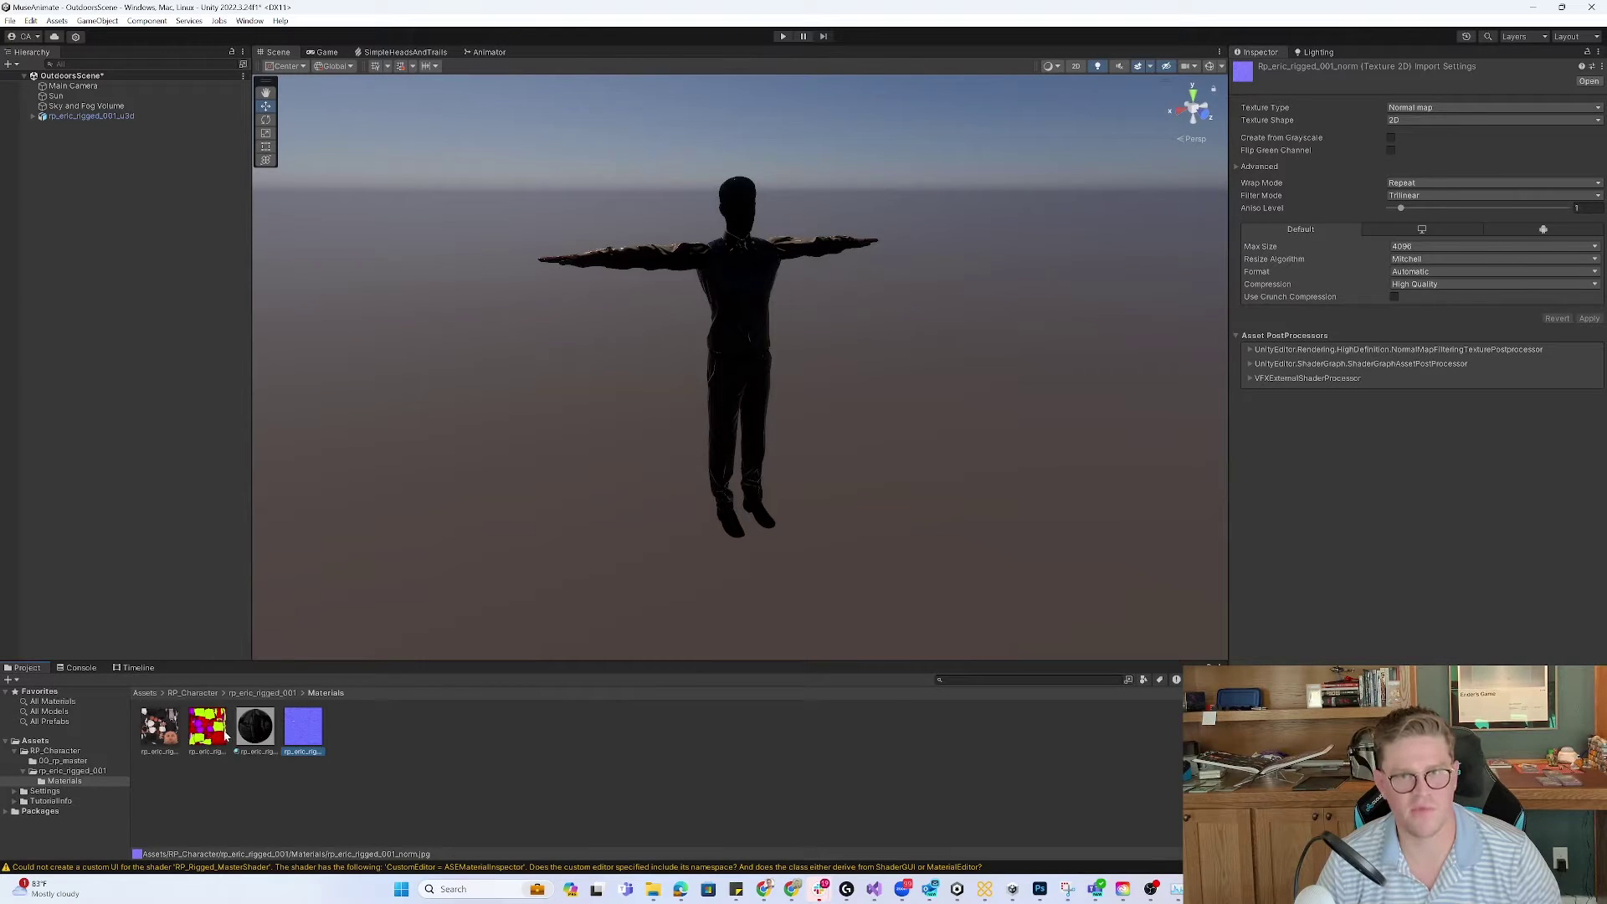
- Rotate the Sun light to an X rotation of about 177° to light the front of the character
click(55, 95)
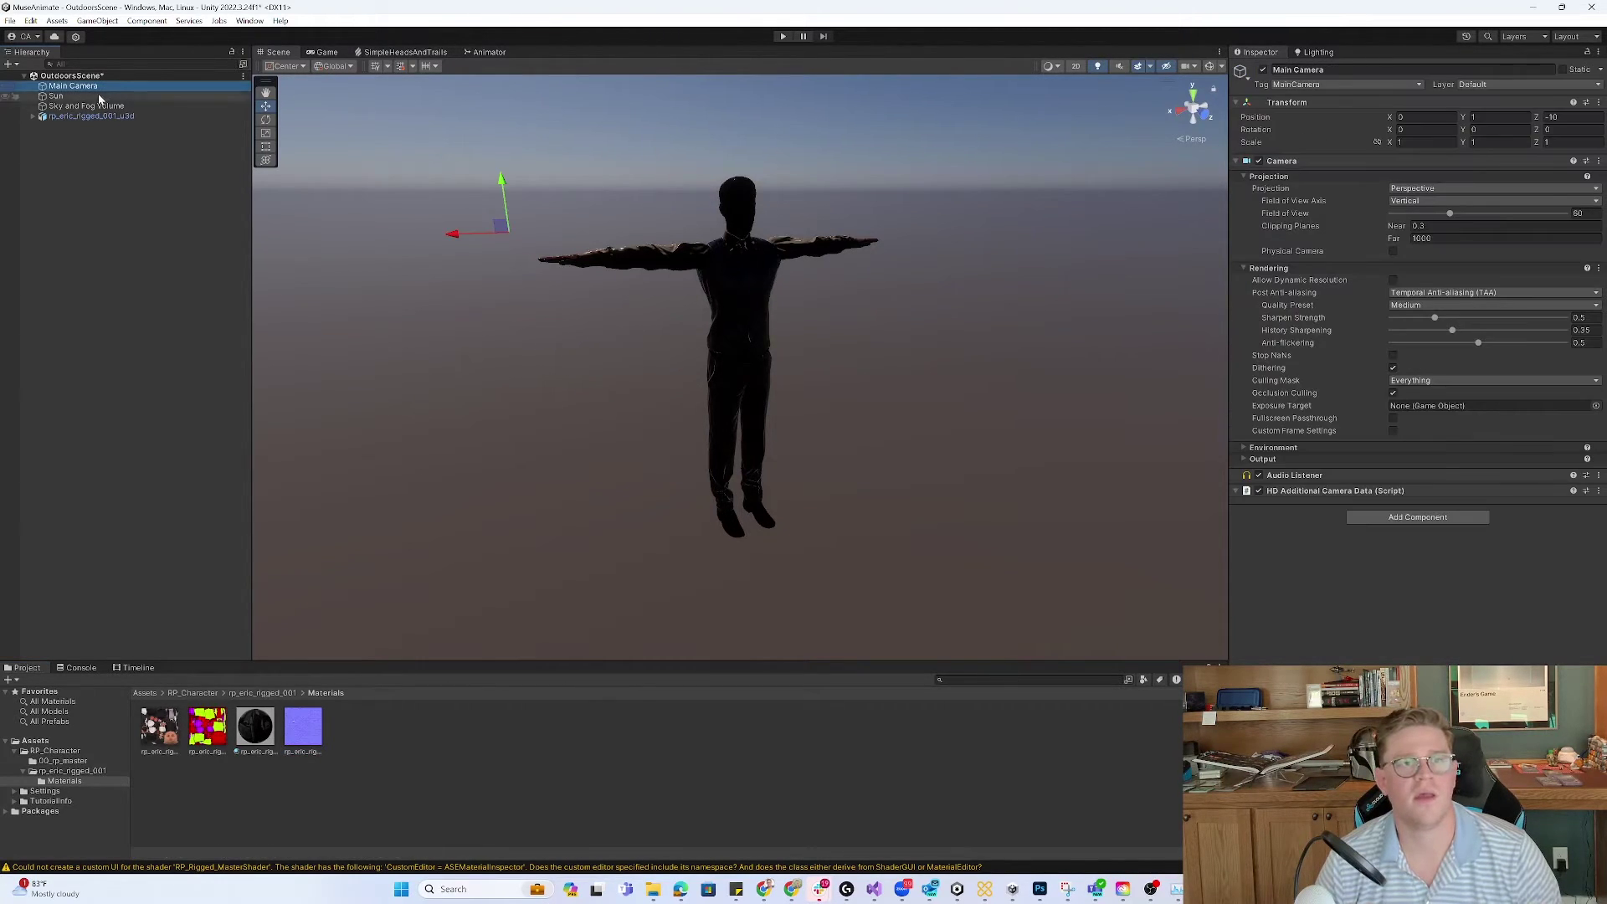
scroll(1073, 273, down, 10)
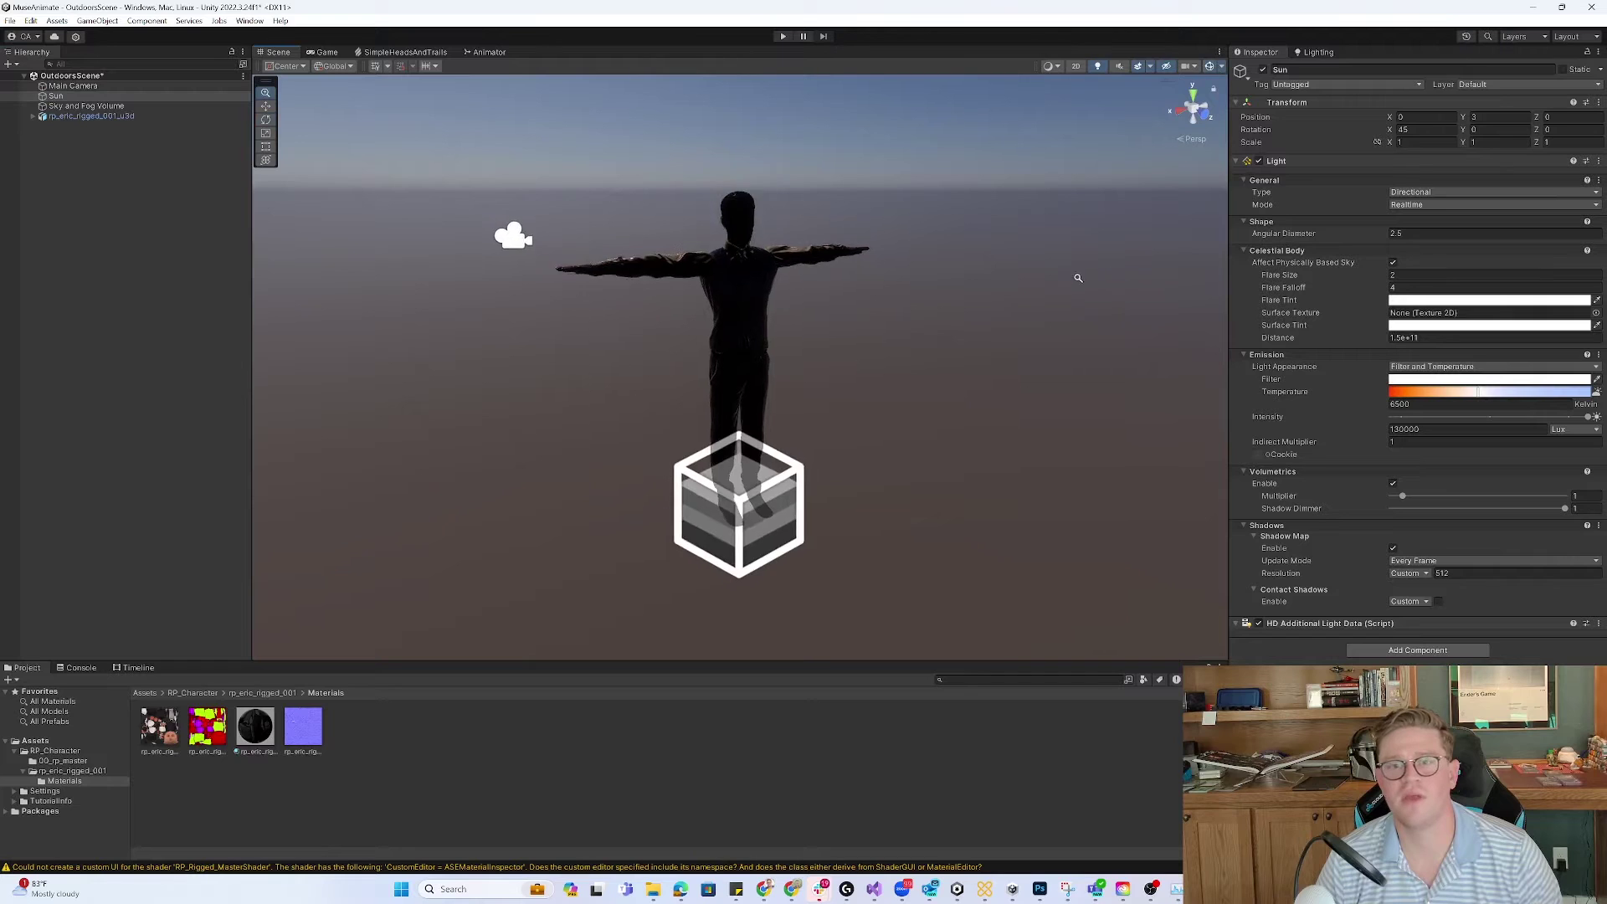
drag(772, 201, 804, 315)
scroll(908, 327, up, 6)
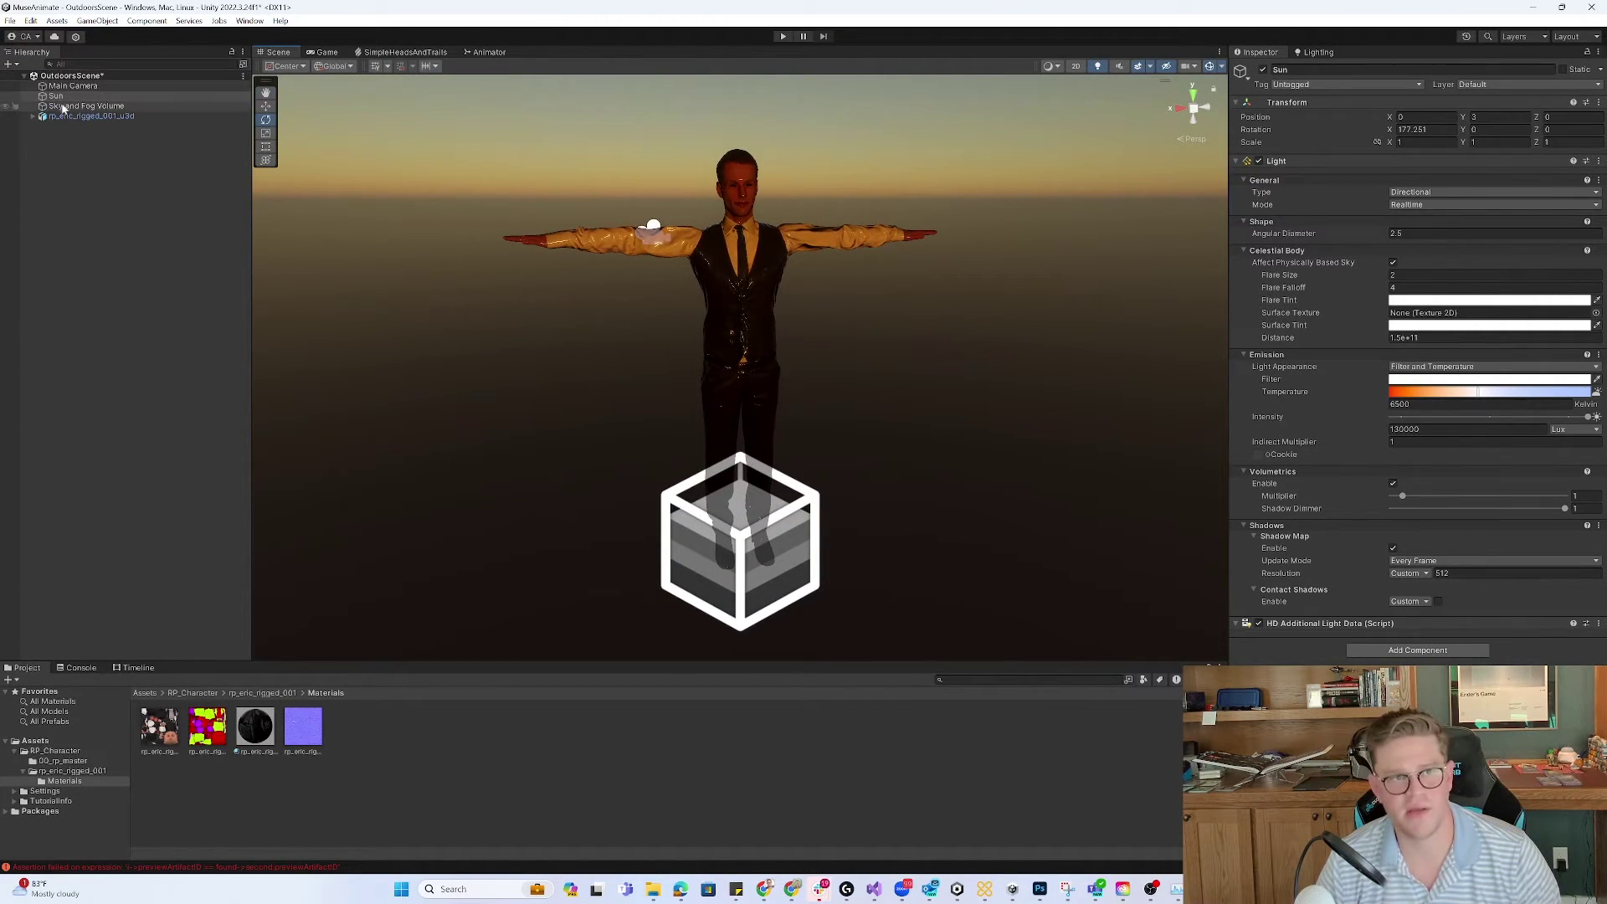
- Reduce the Smoothness Remapping range of the character's material to its lowest end
click(269, 736)
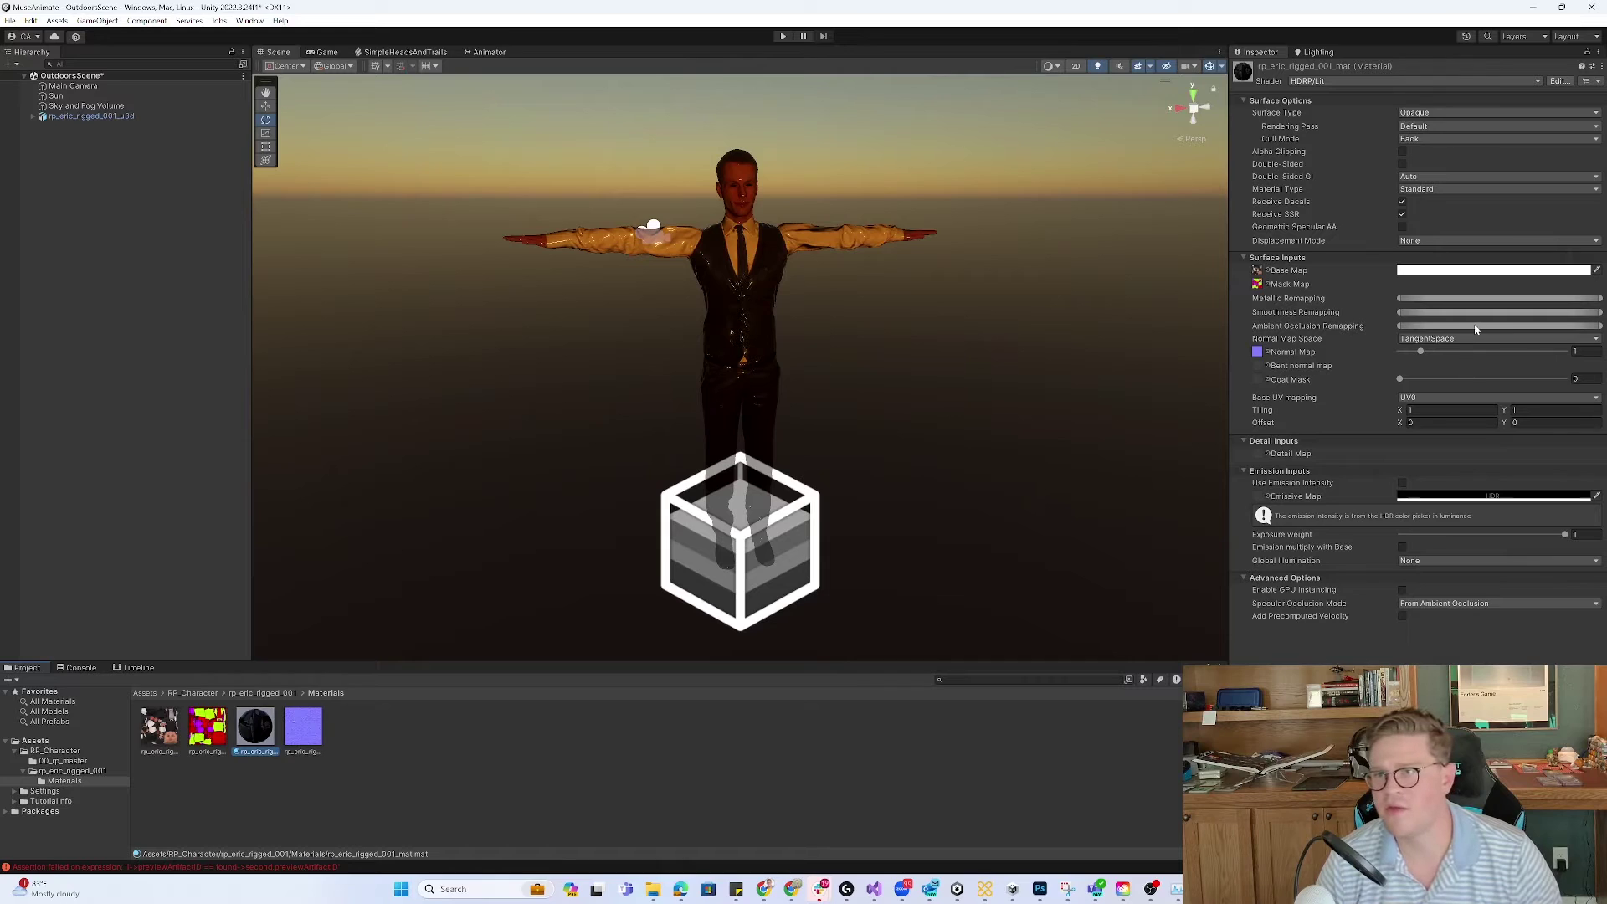
double_click(1587, 318)
key(ctrl+z)
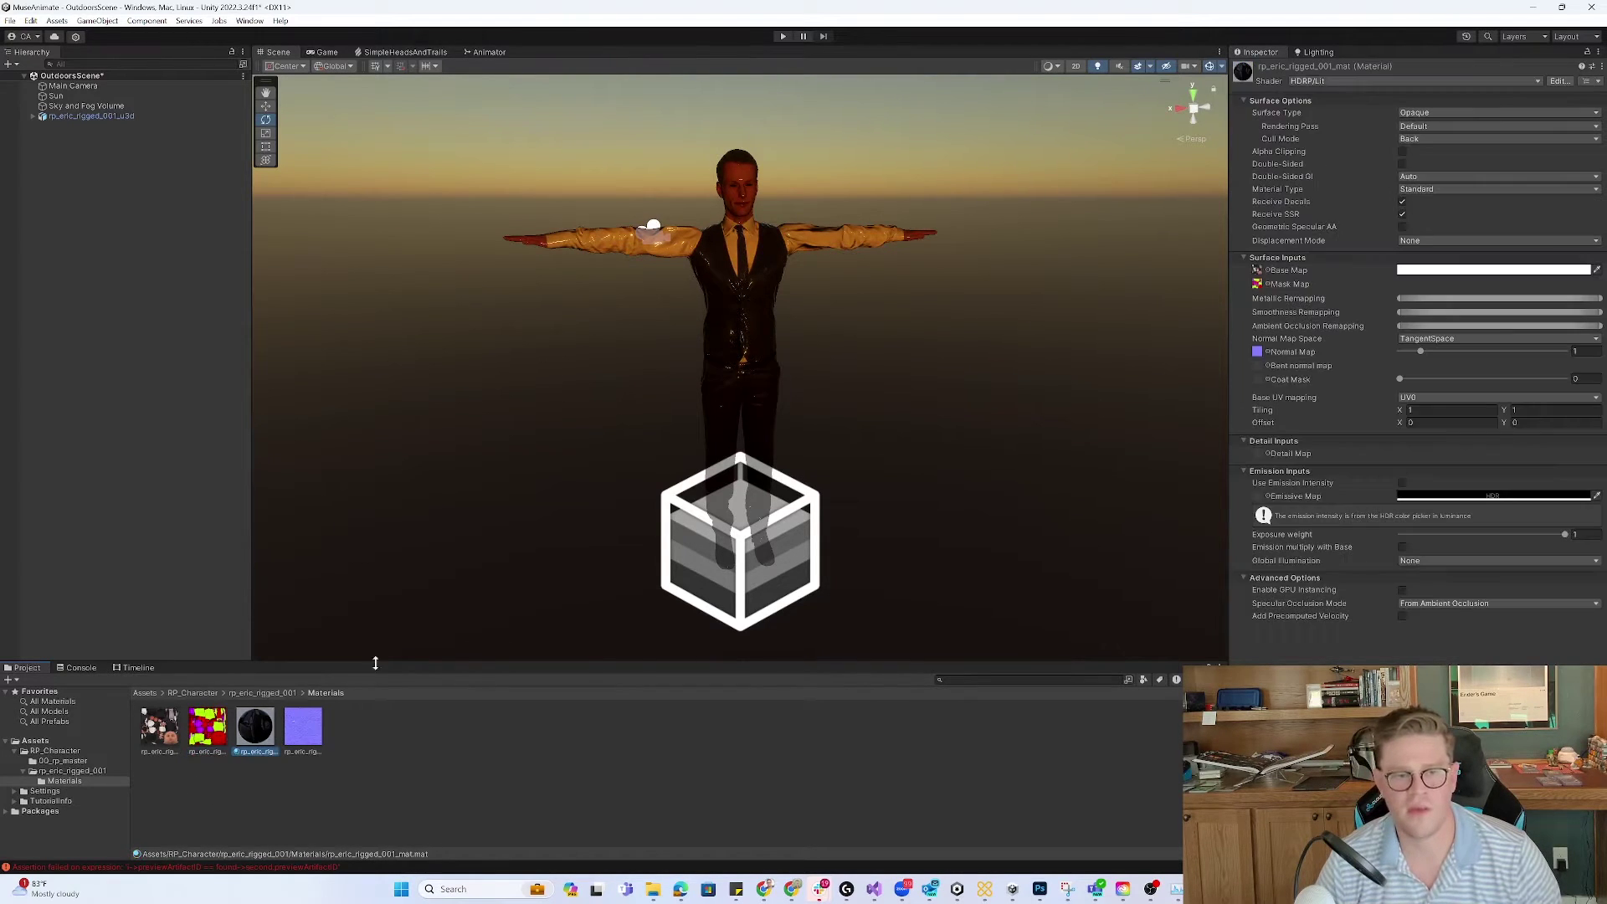
drag(1599, 313, 1404, 321)
right_drag(845, 351, 838, 321)
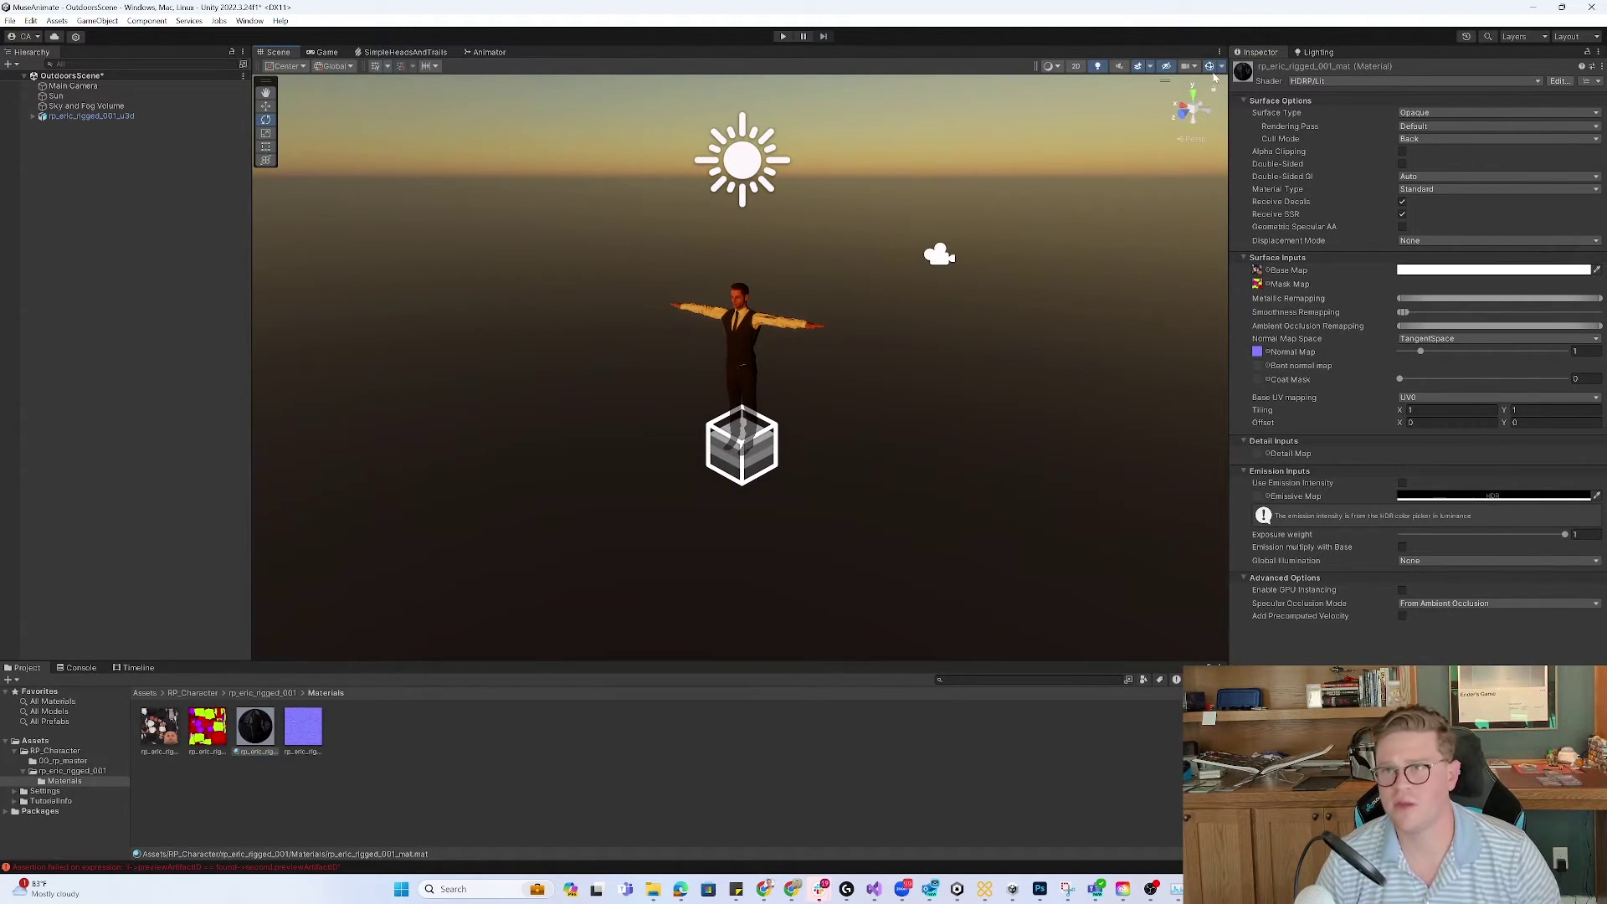
- Hide the scene gizmos and add a 3D cube to the scene
click(1209, 66)
right_click(88, 286)
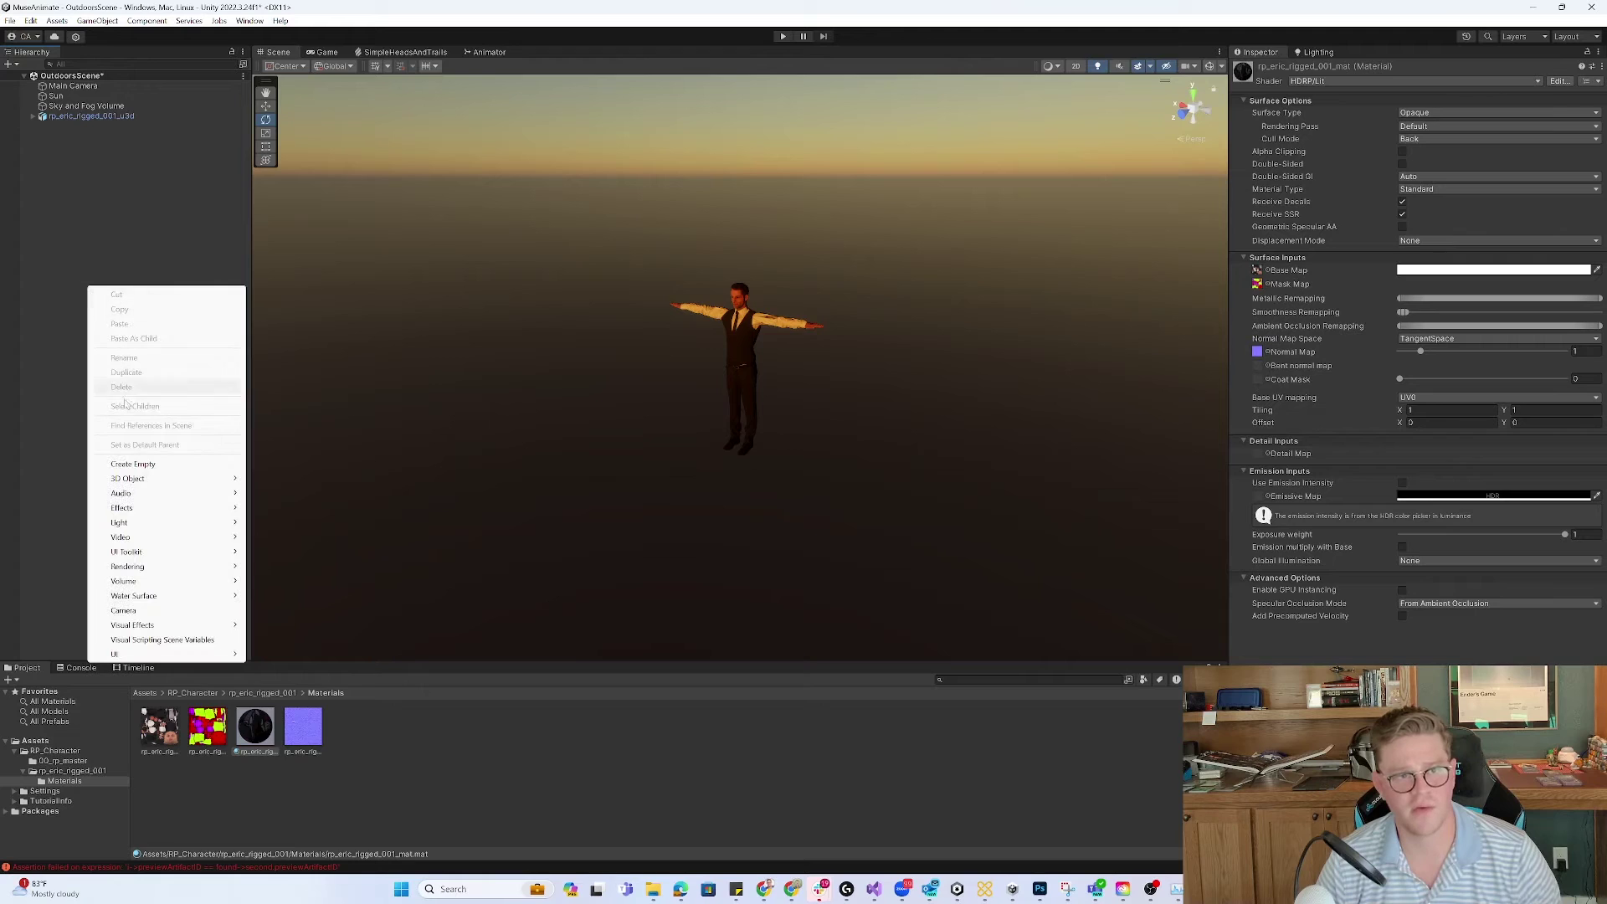
click(278, 479)
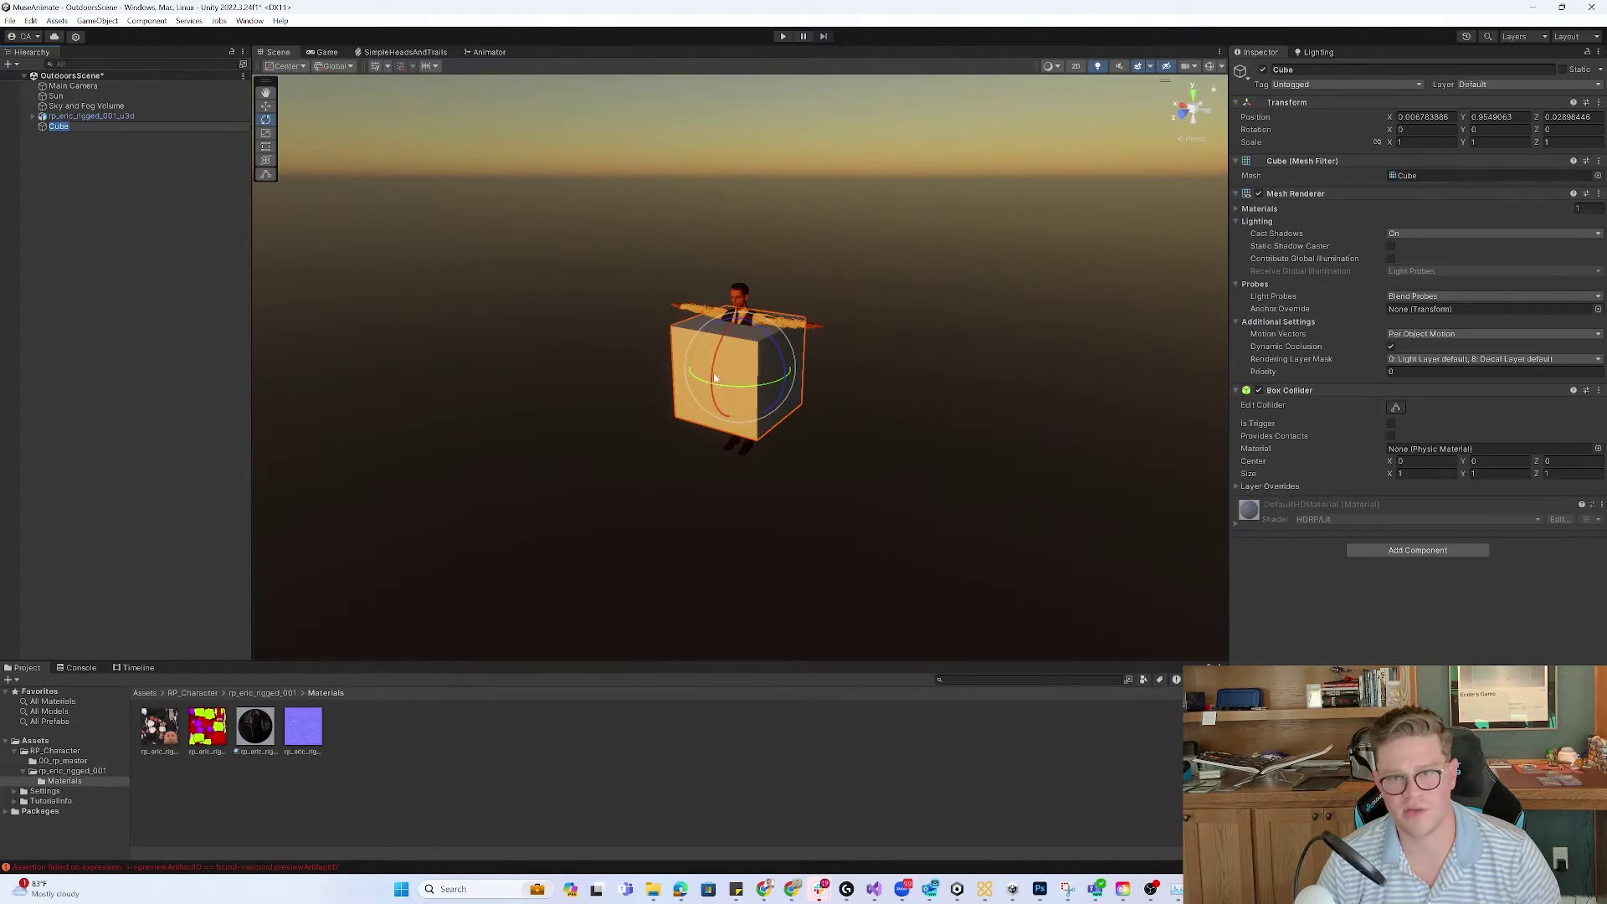
text(ww)
- Flatten the cube into a floor scaled about 6.1 × 0.17 × 6.1 and position it beneath the character's feet
drag(742, 333, 995, 435)
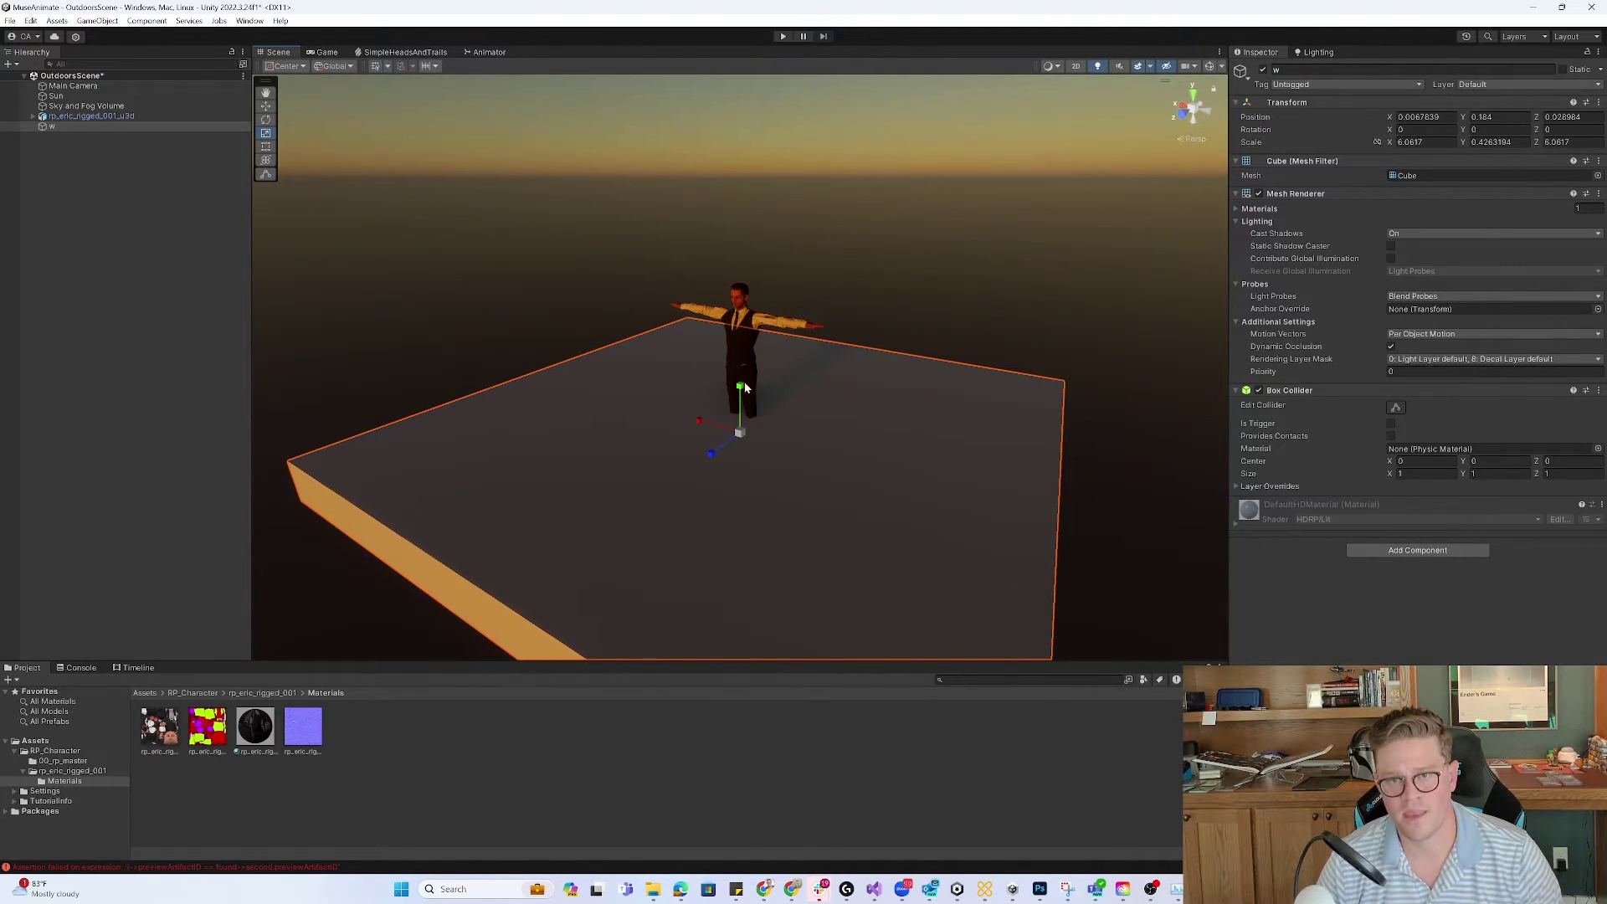
drag(745, 387, 670, 515)
key(w)
alt+drag(833, 412, 879, 370)
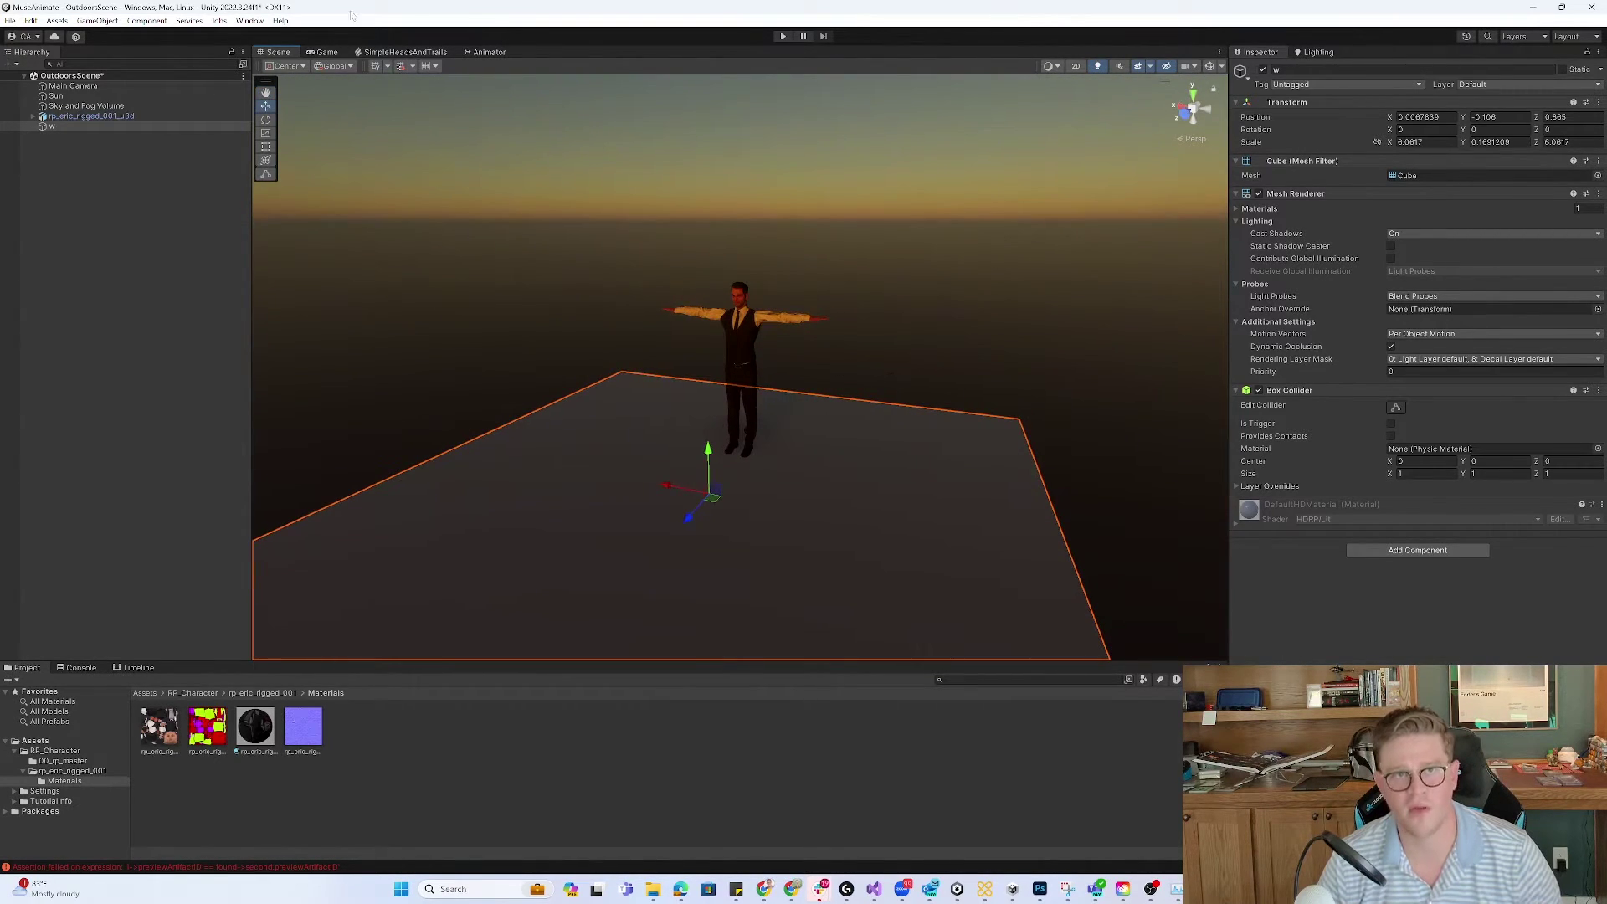
- Open the Package Manager, switch to the Unity Muse page in Chrome, and copy the package name com.unity.muse.animate from the Animate instructions
click(249, 21)
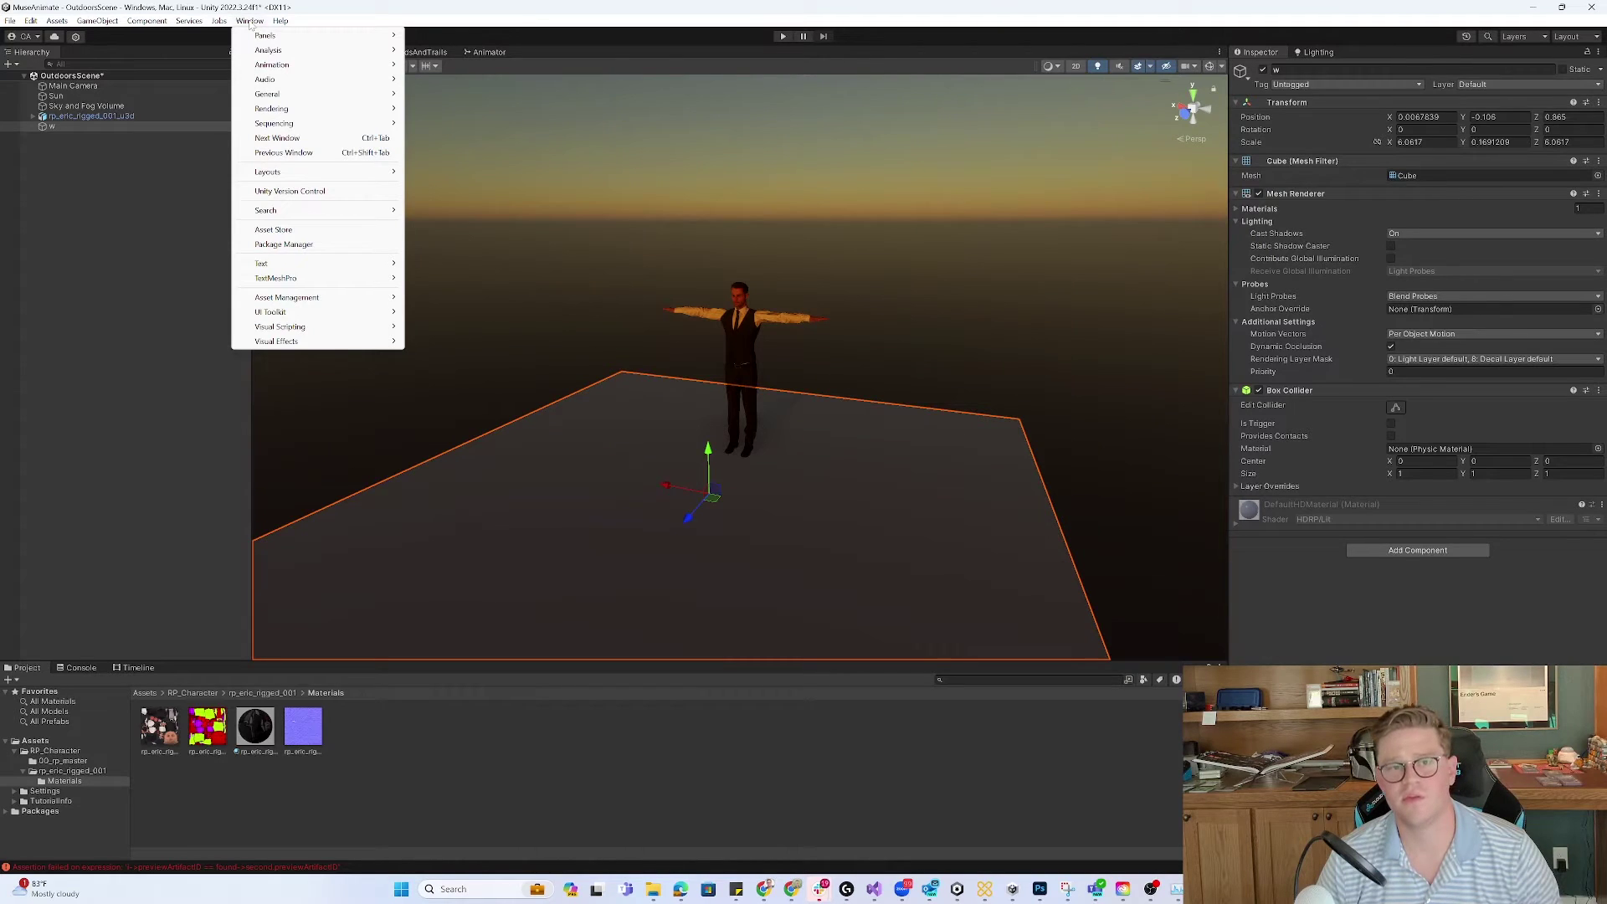
click(284, 244)
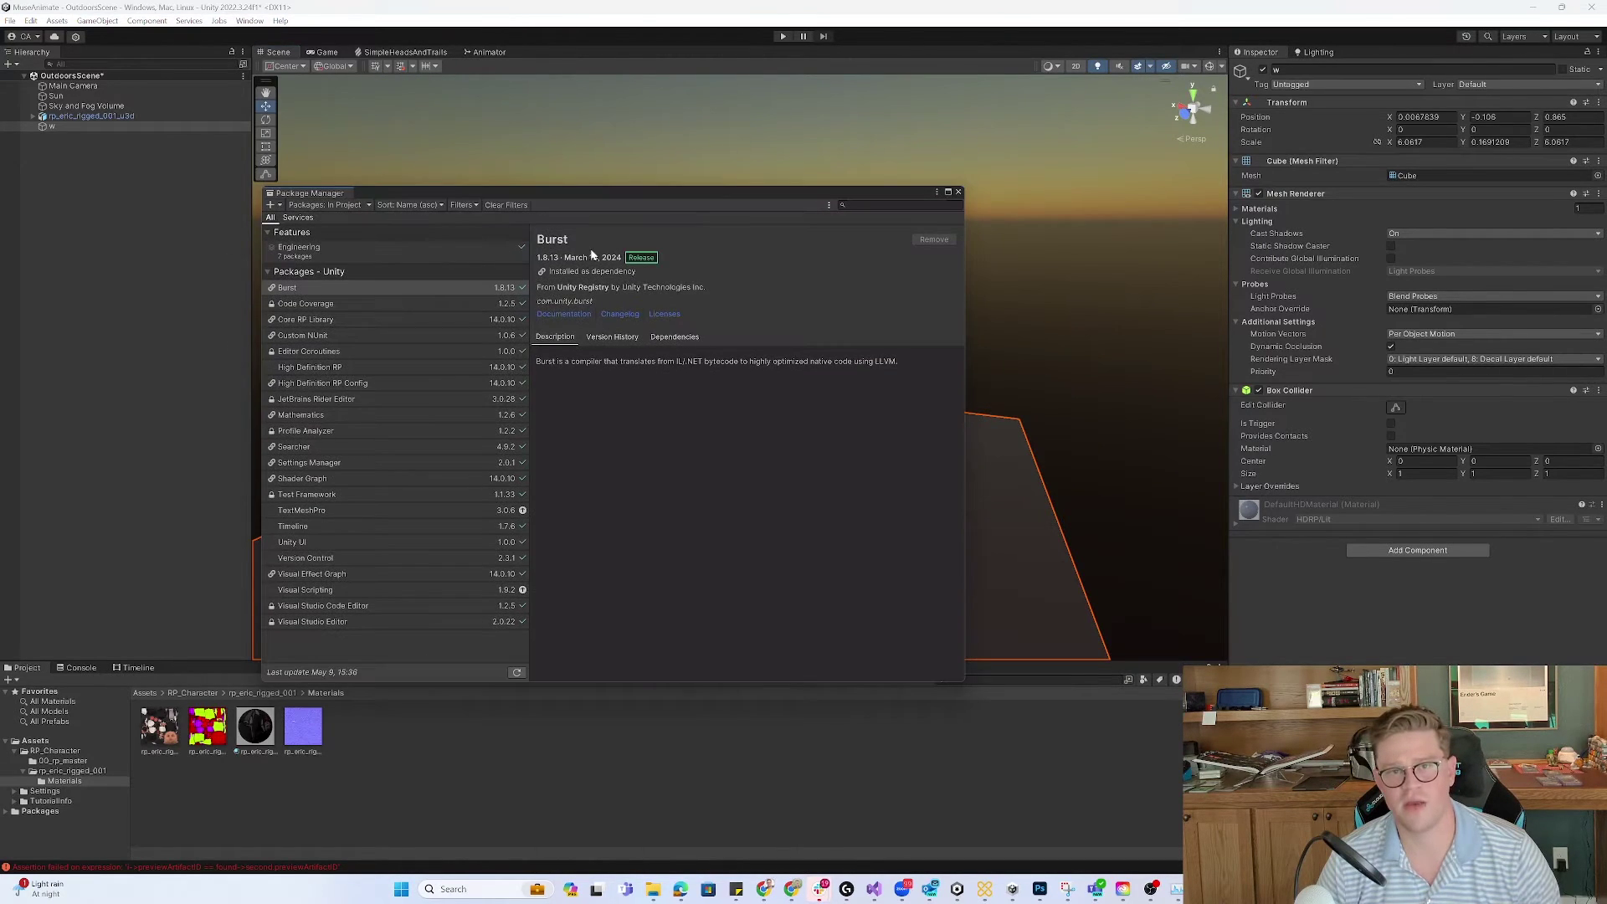
key(alt+Tab)
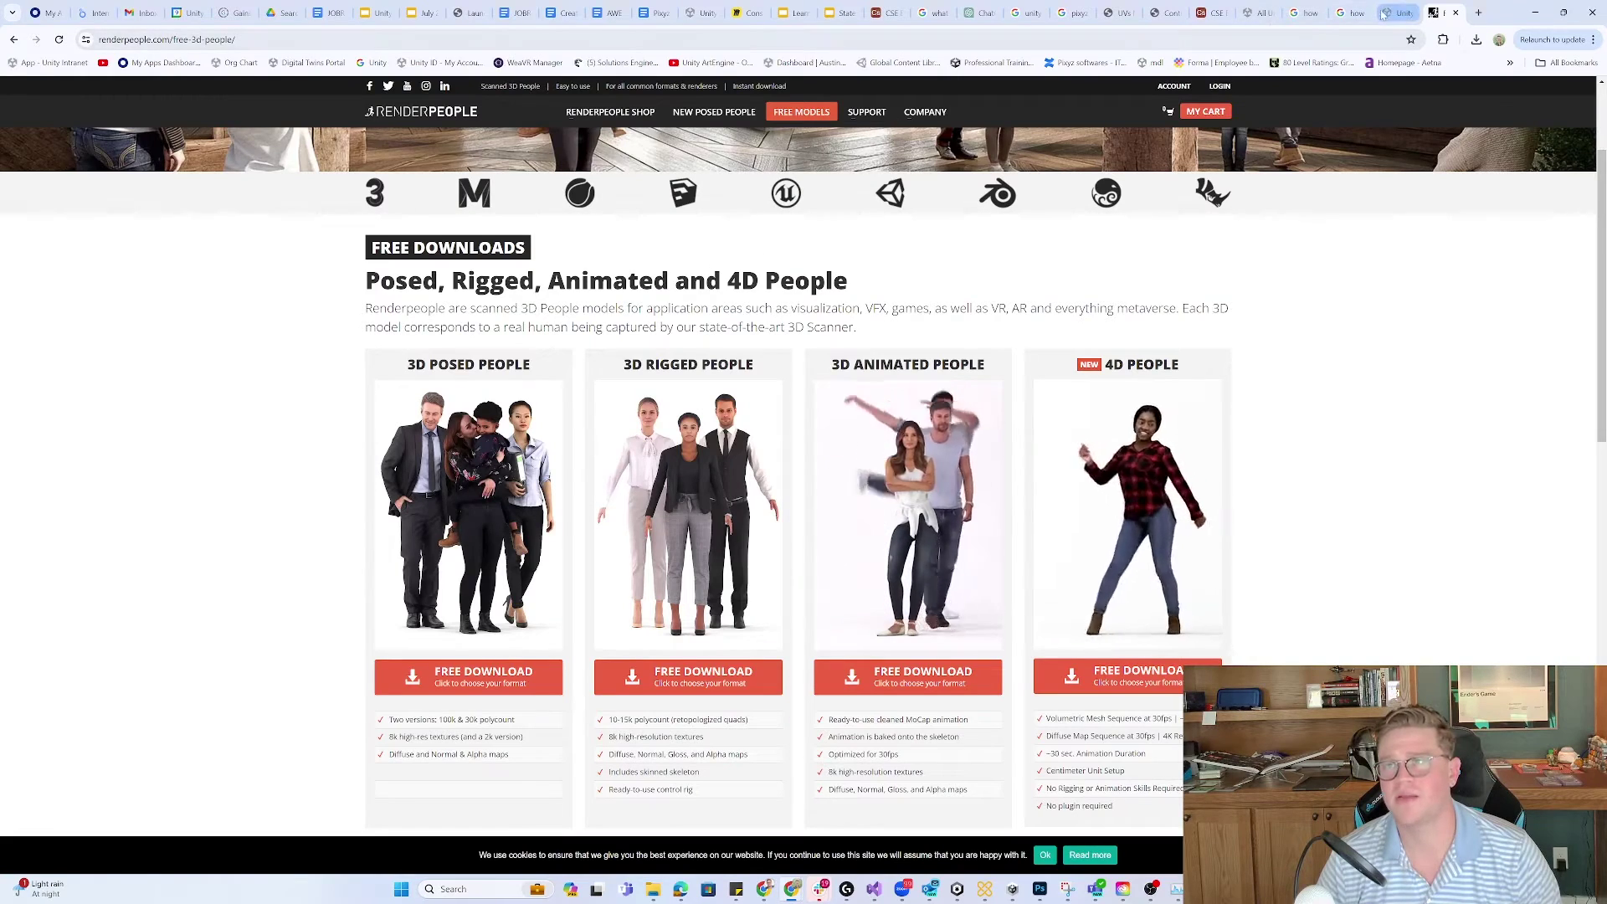
click(1388, 13)
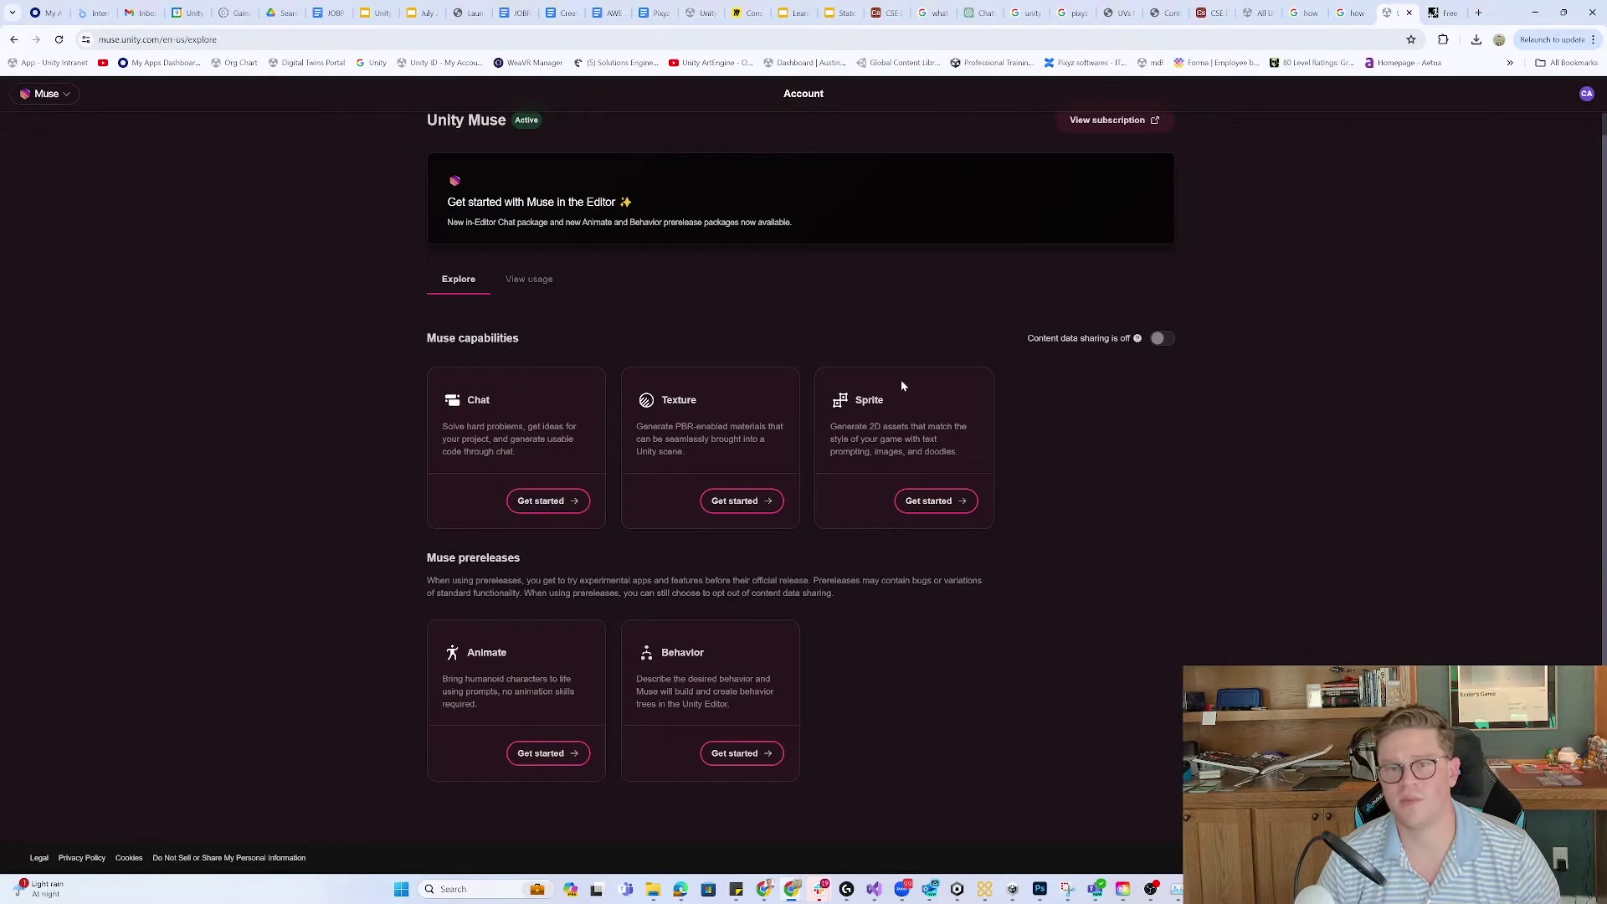
click(544, 752)
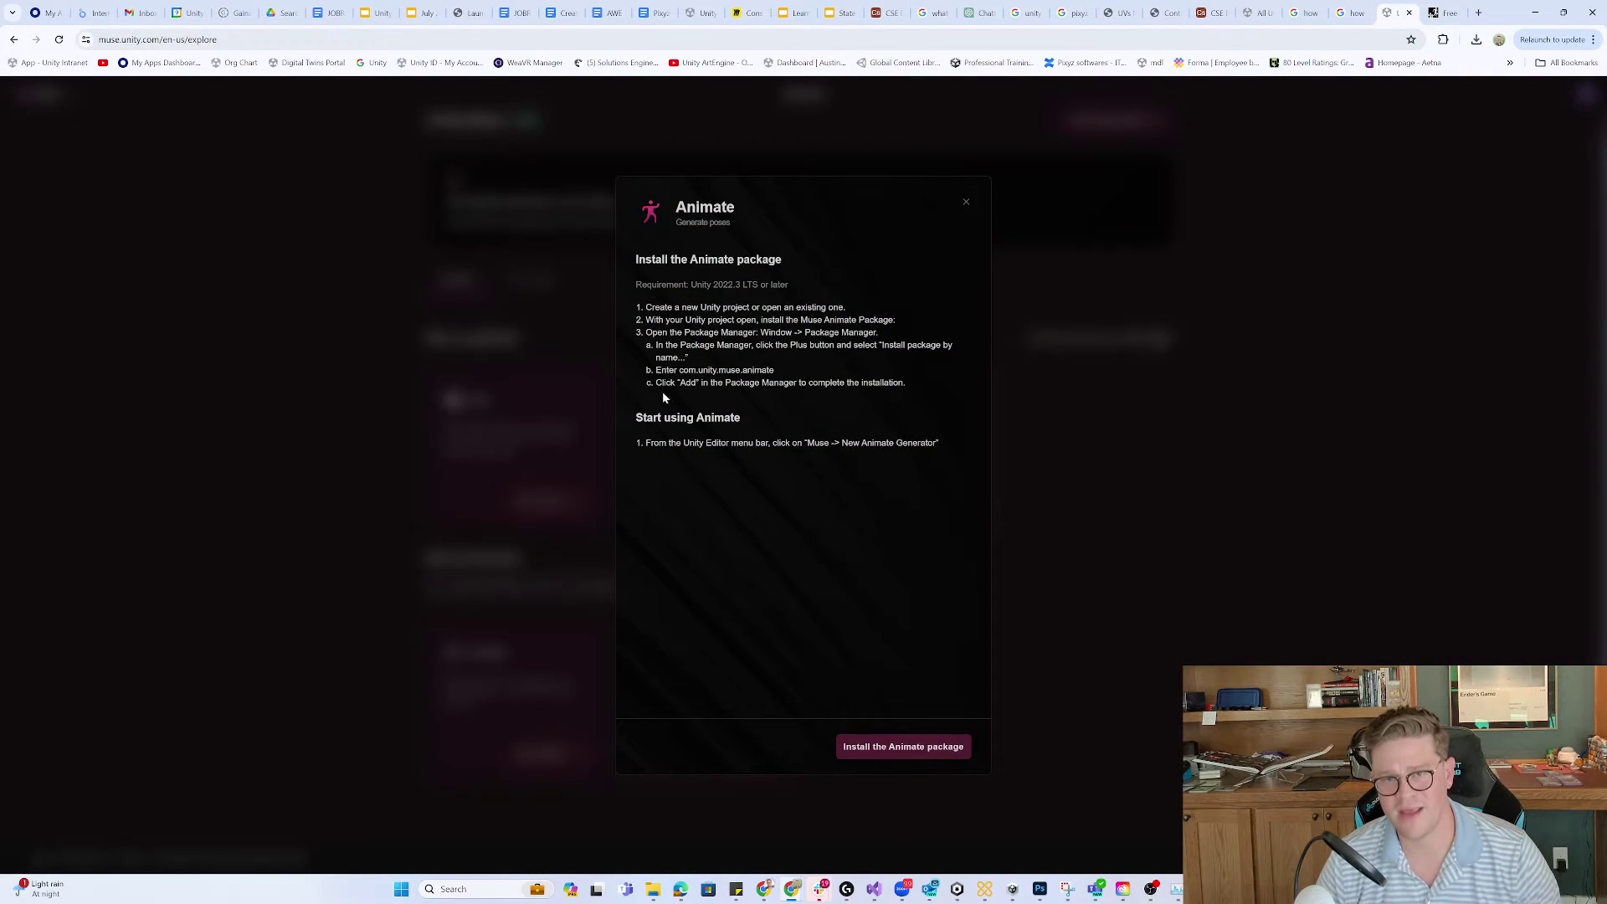
drag(679, 370, 774, 370)
key(ctrl+c)
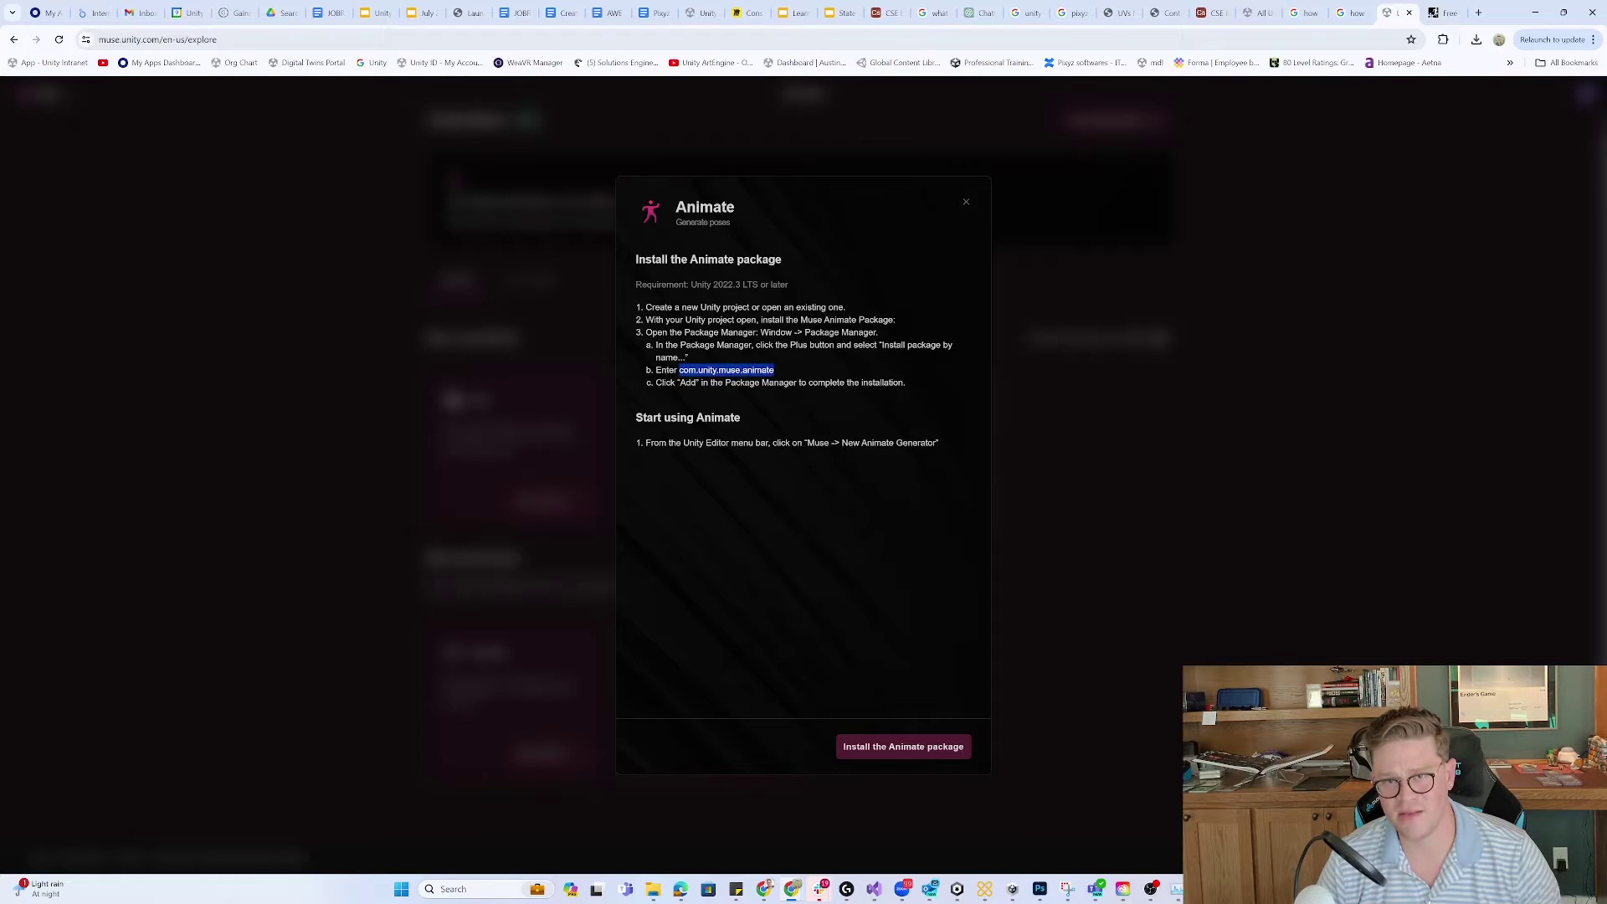
- Back in Unity, add the package com.unity.muse.animate by name and close the Package Manager
key(alt+Tab)
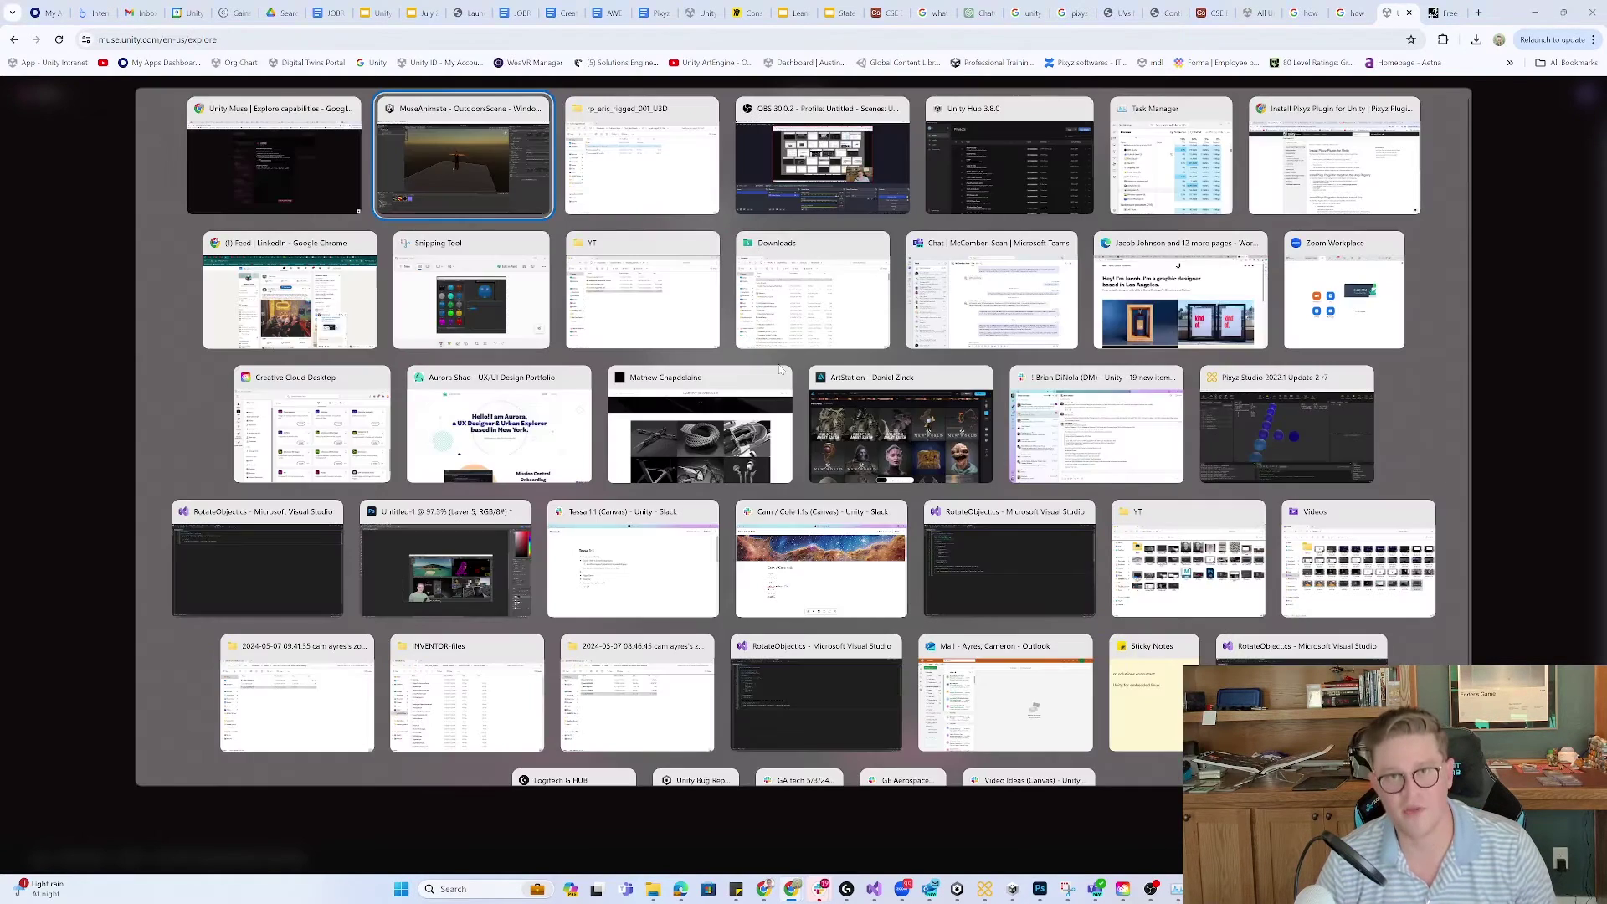
click(269, 205)
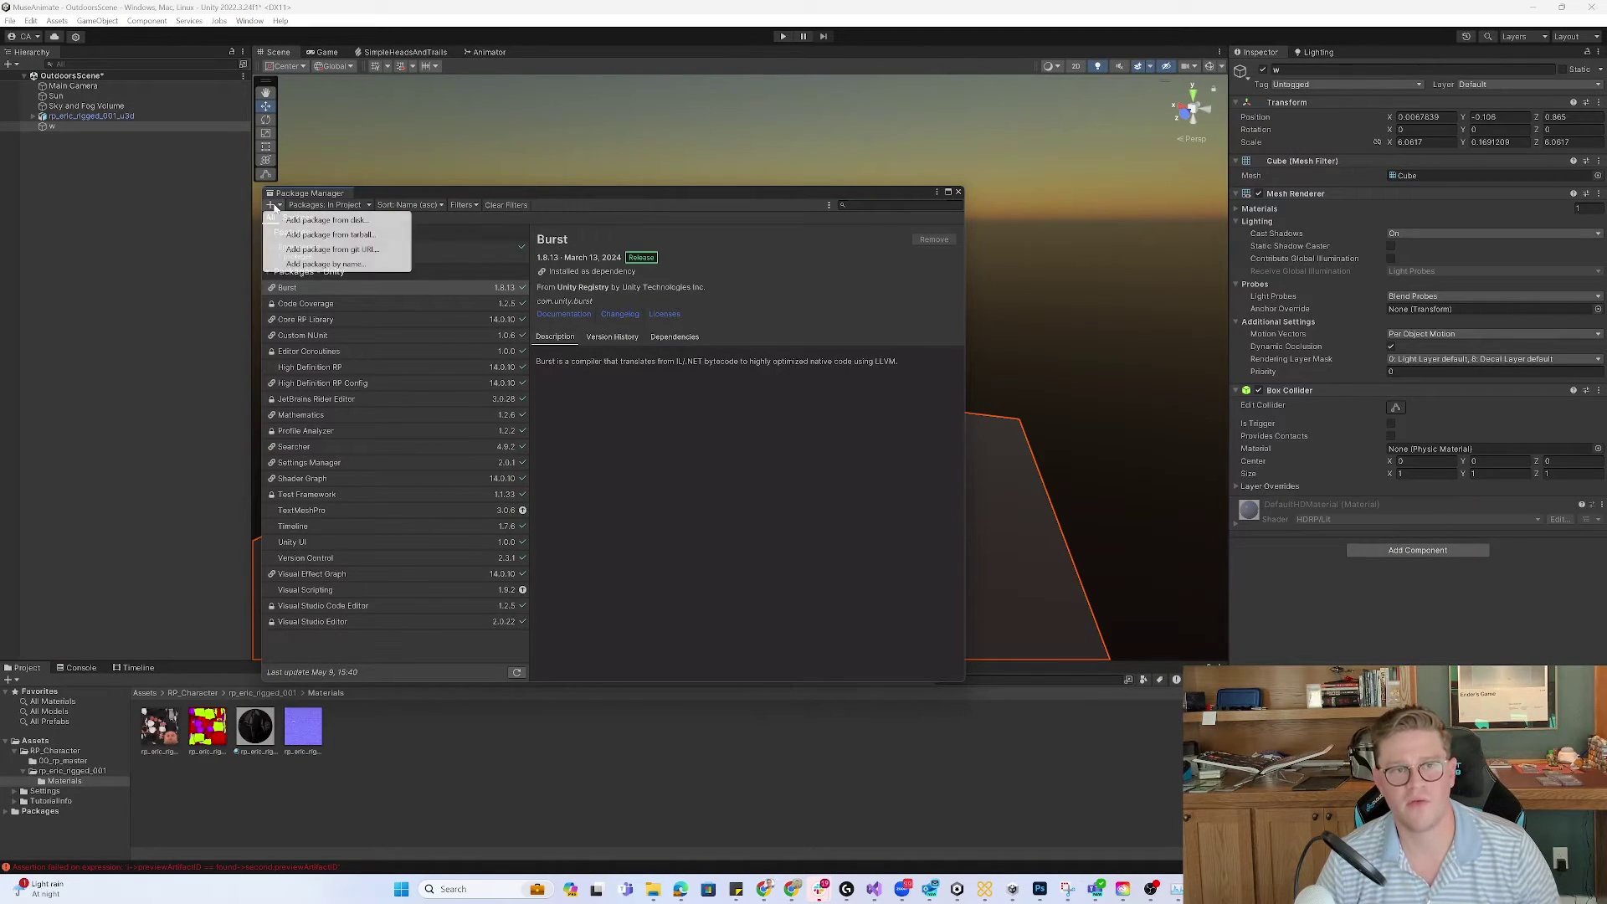
click(318, 263)
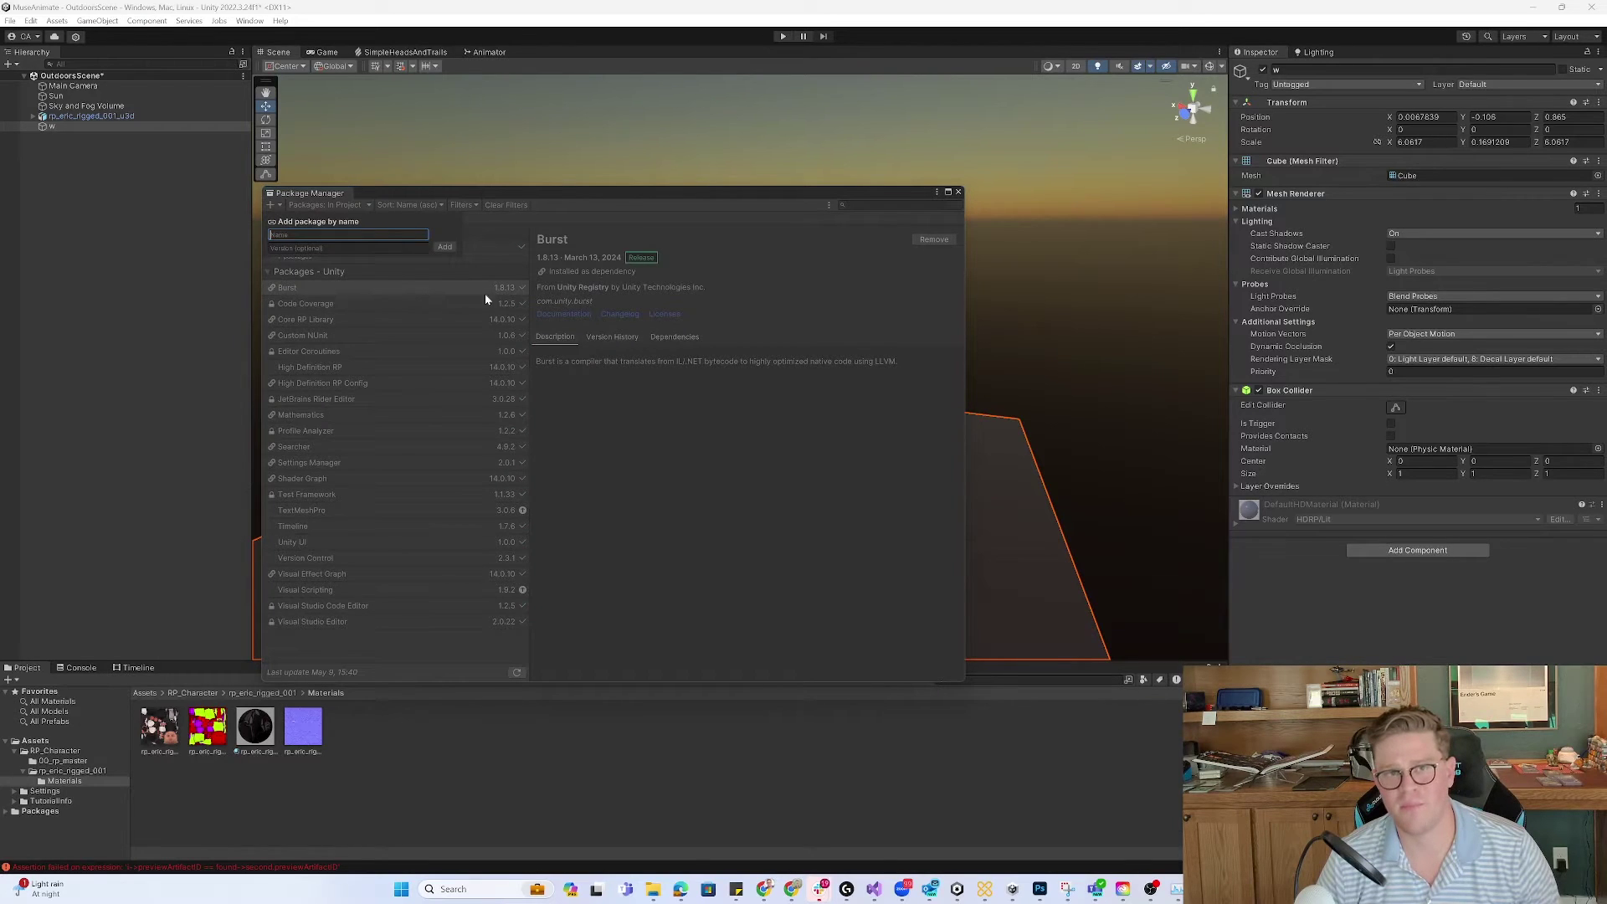
key(ctrl+v)
click(445, 246)
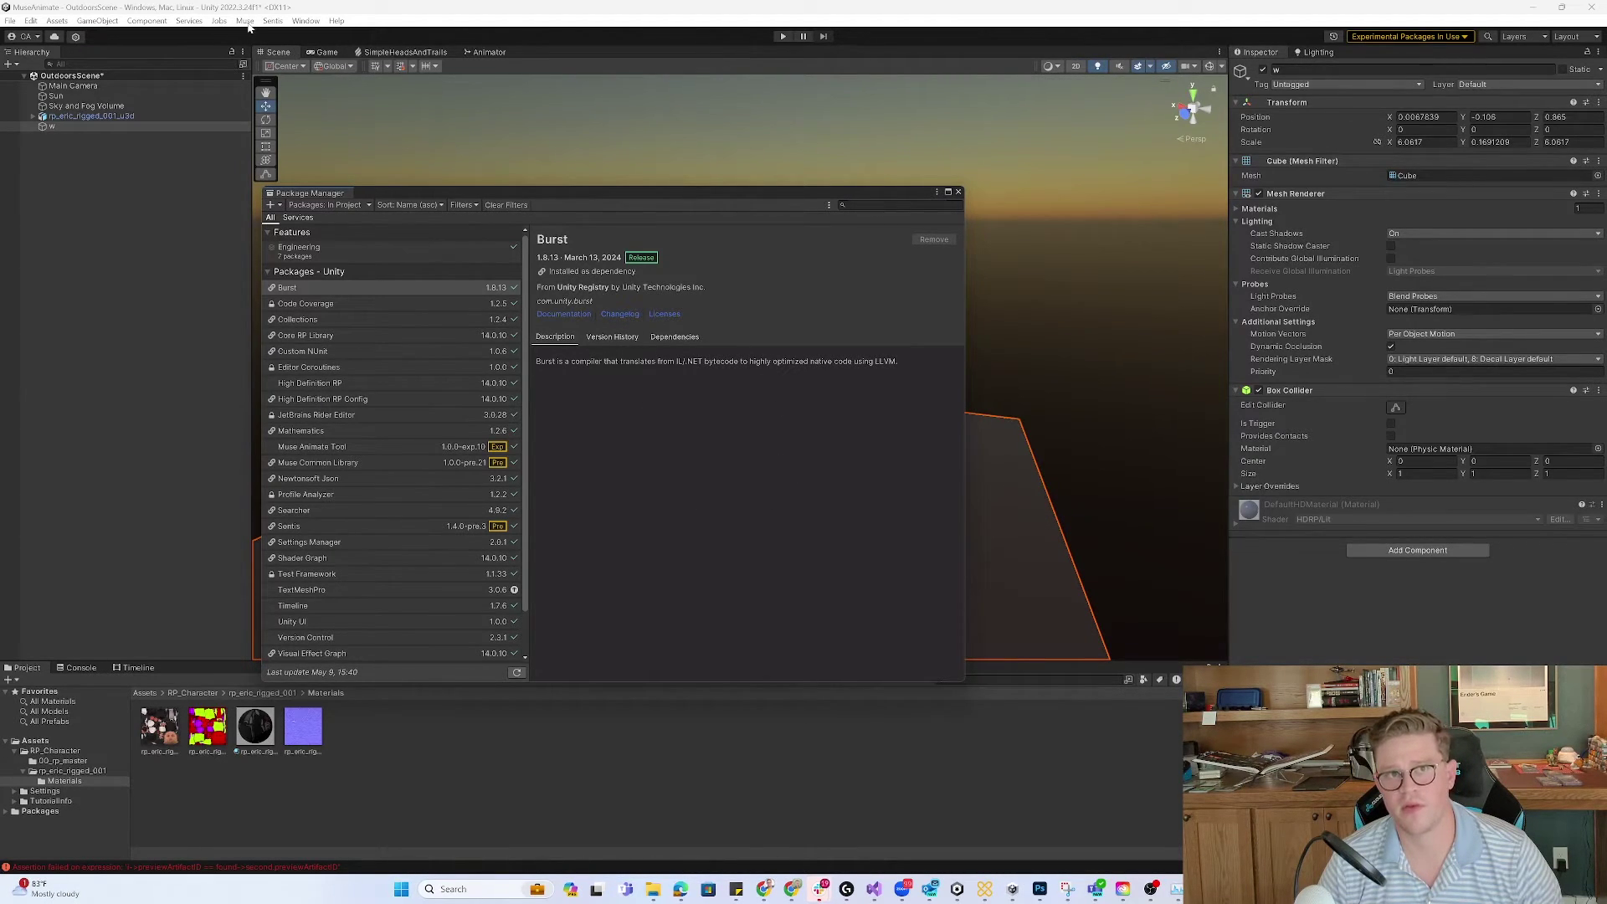
click(959, 192)
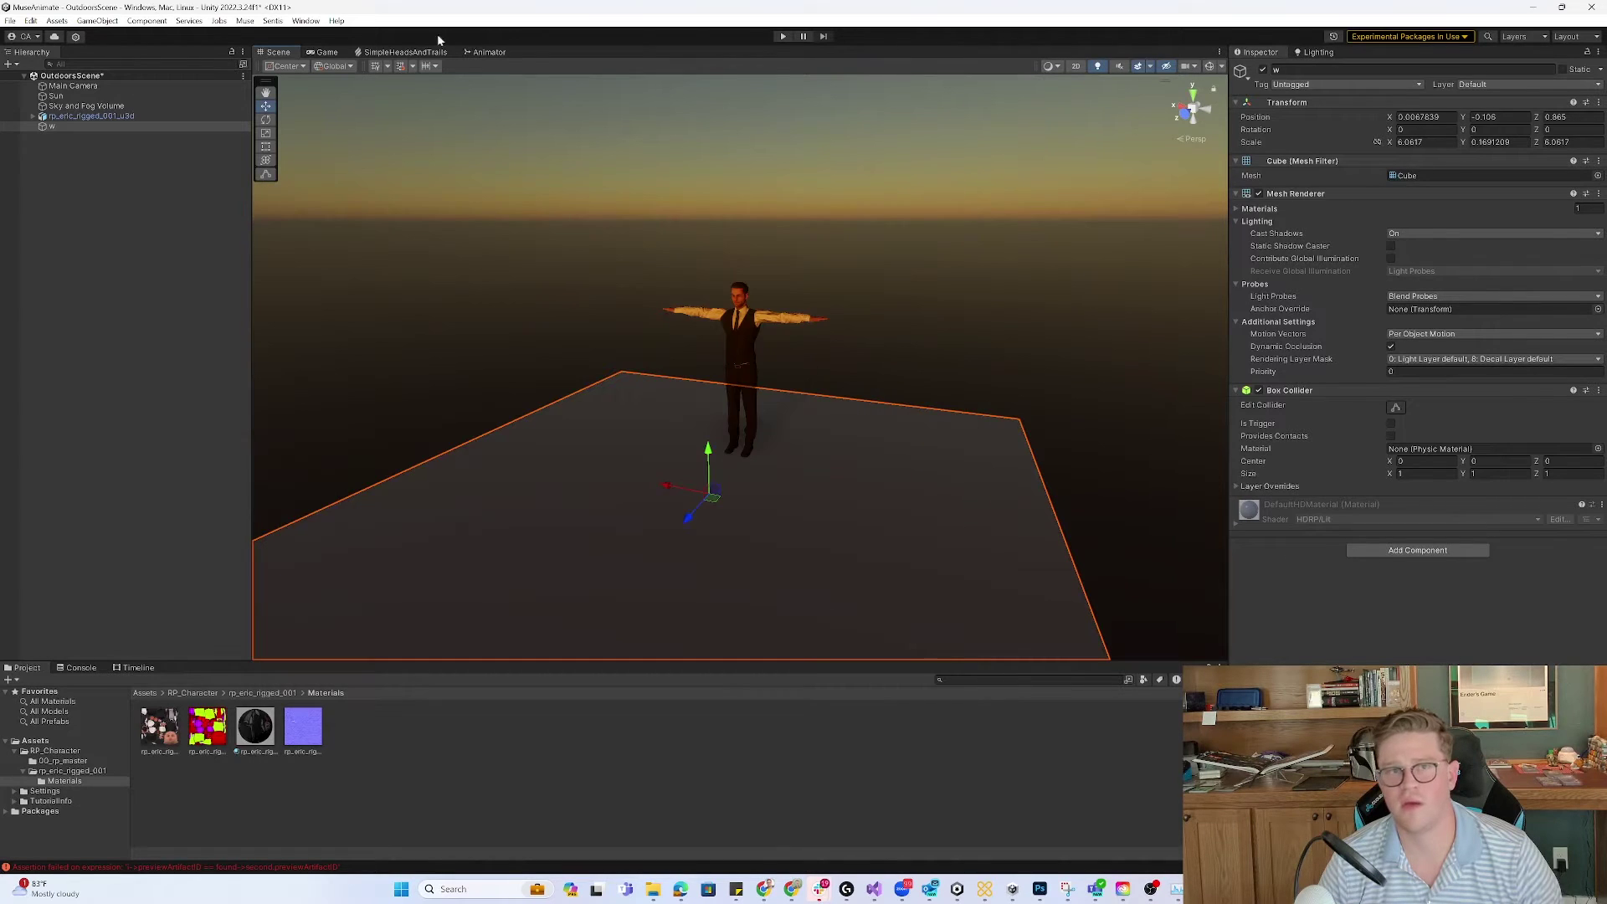
- Open a new Muse Animate generator and dock its window alongside the Scene and Animator views
click(247, 21)
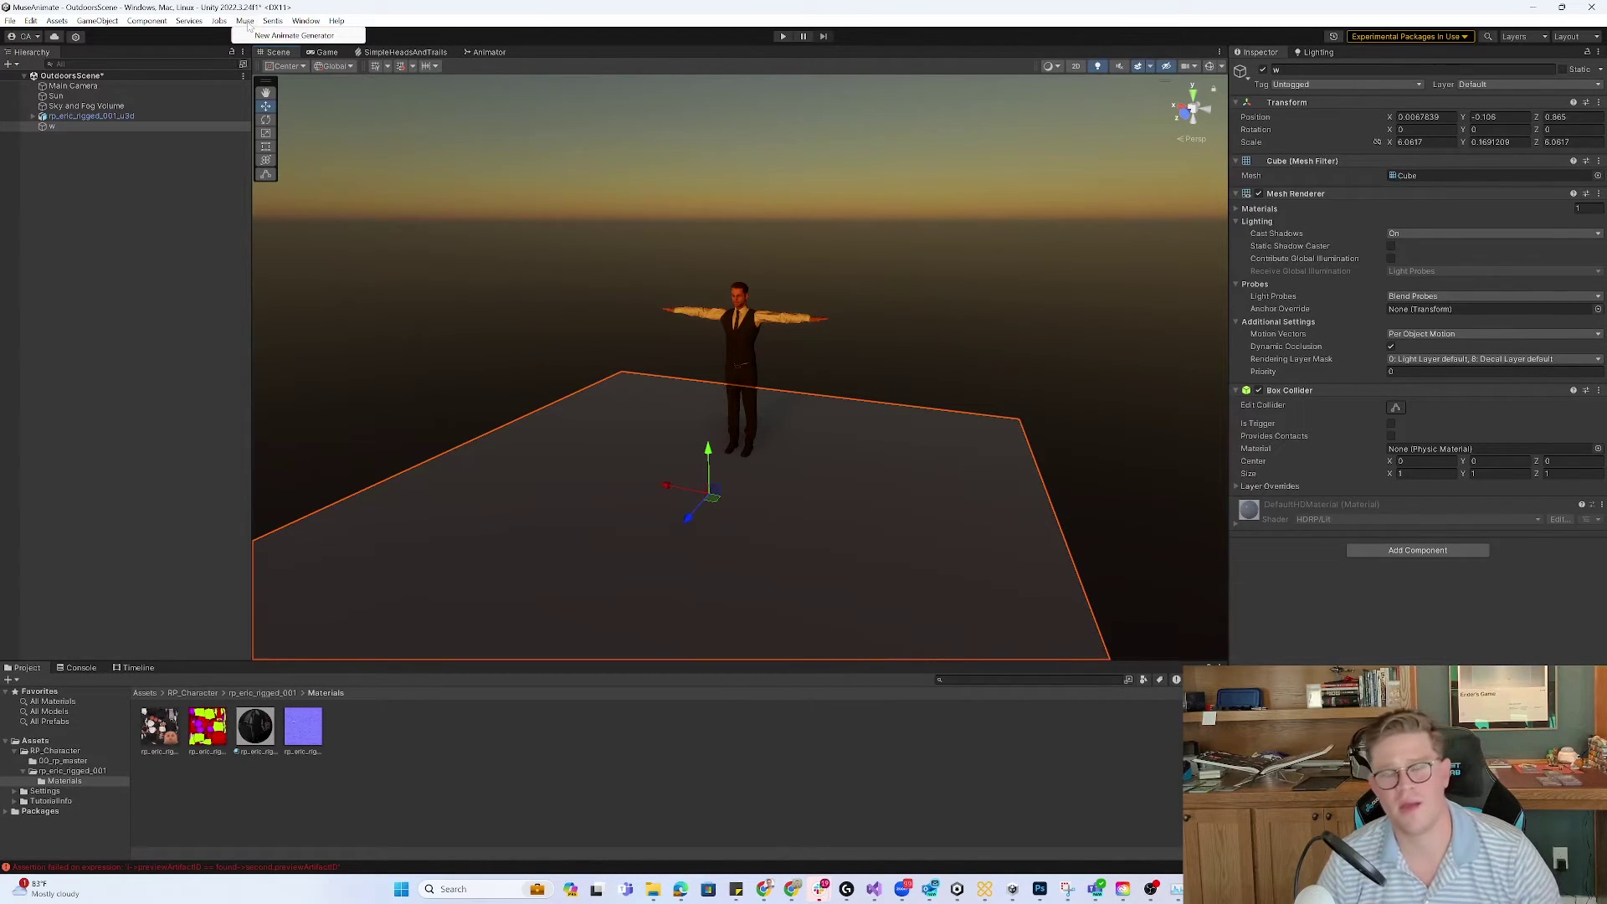
click(289, 37)
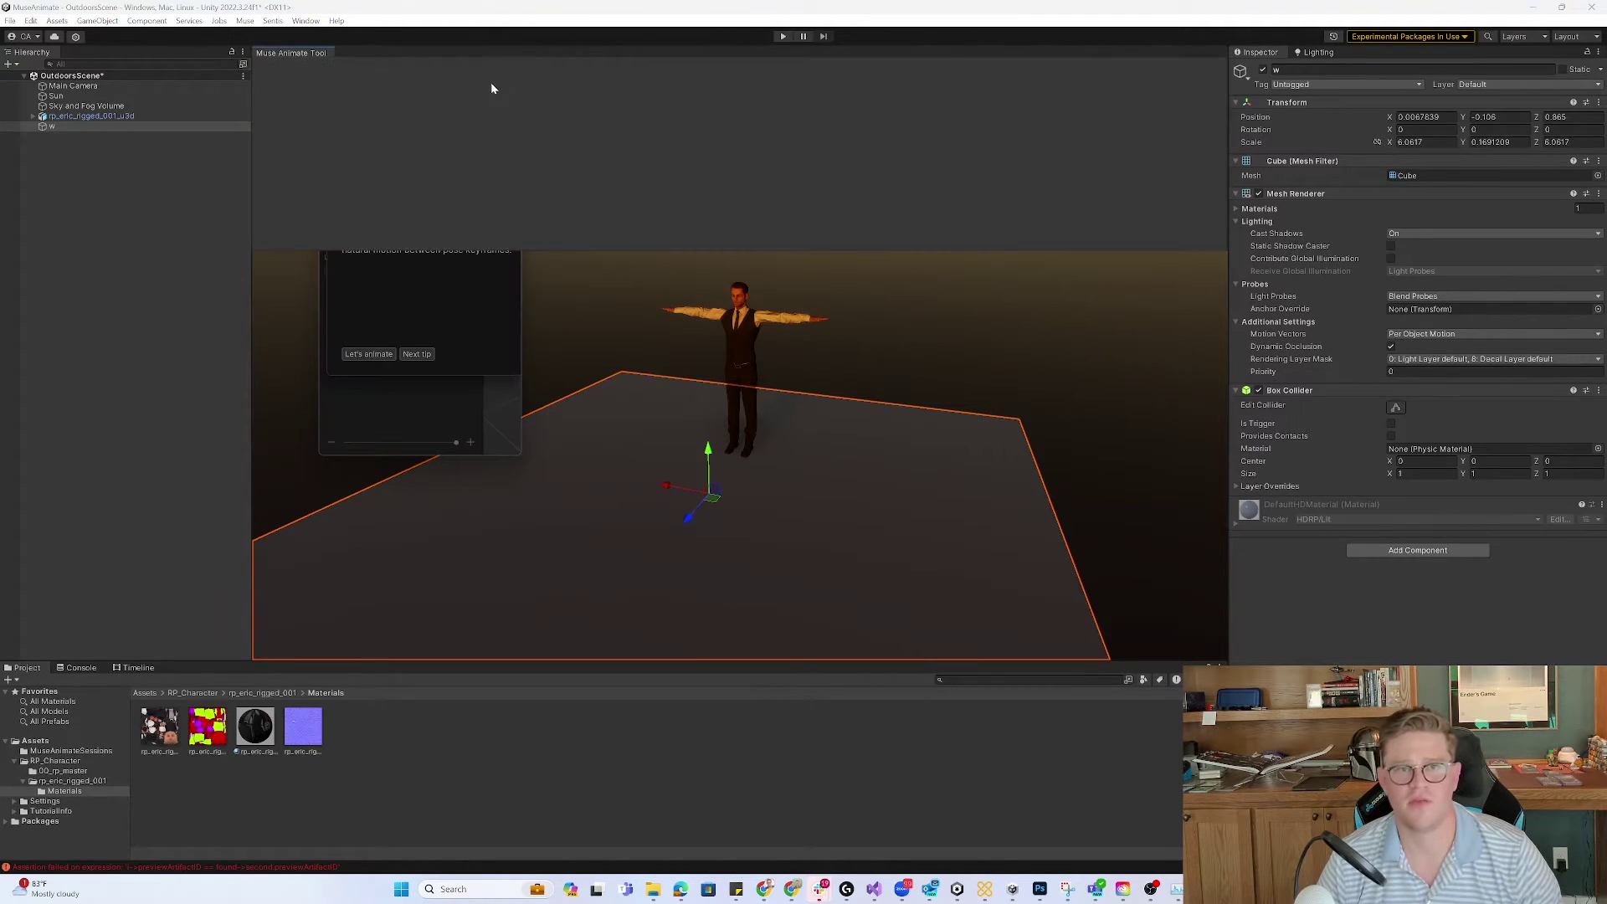
click(525, 54)
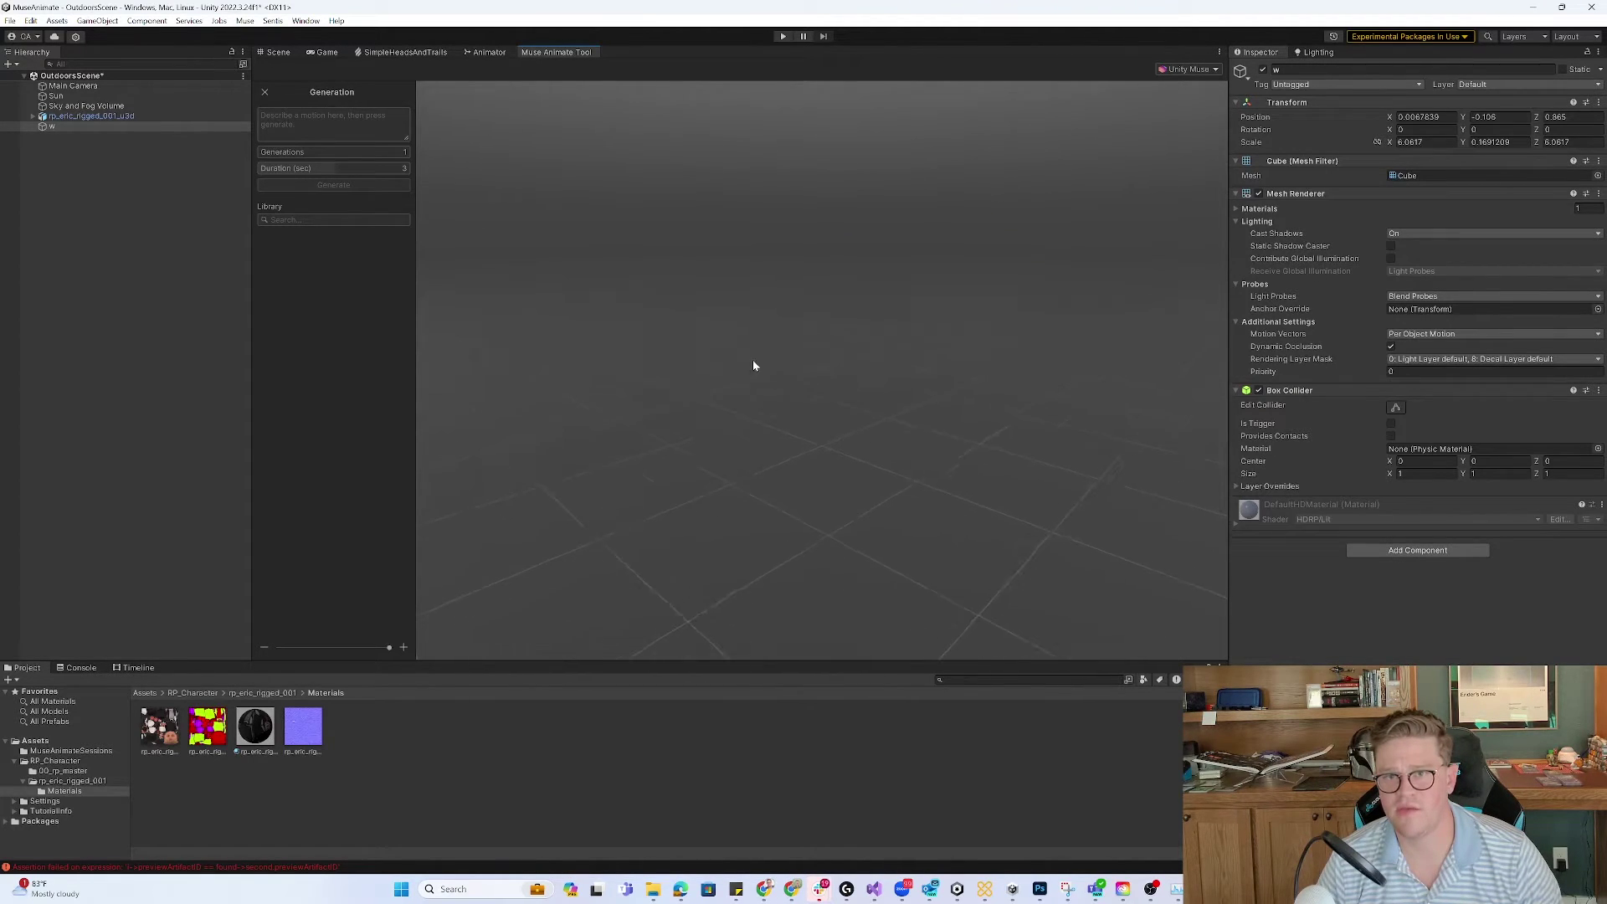
- Generate one 3-second motion from the prompt "character does a front roll"
click(342, 124)
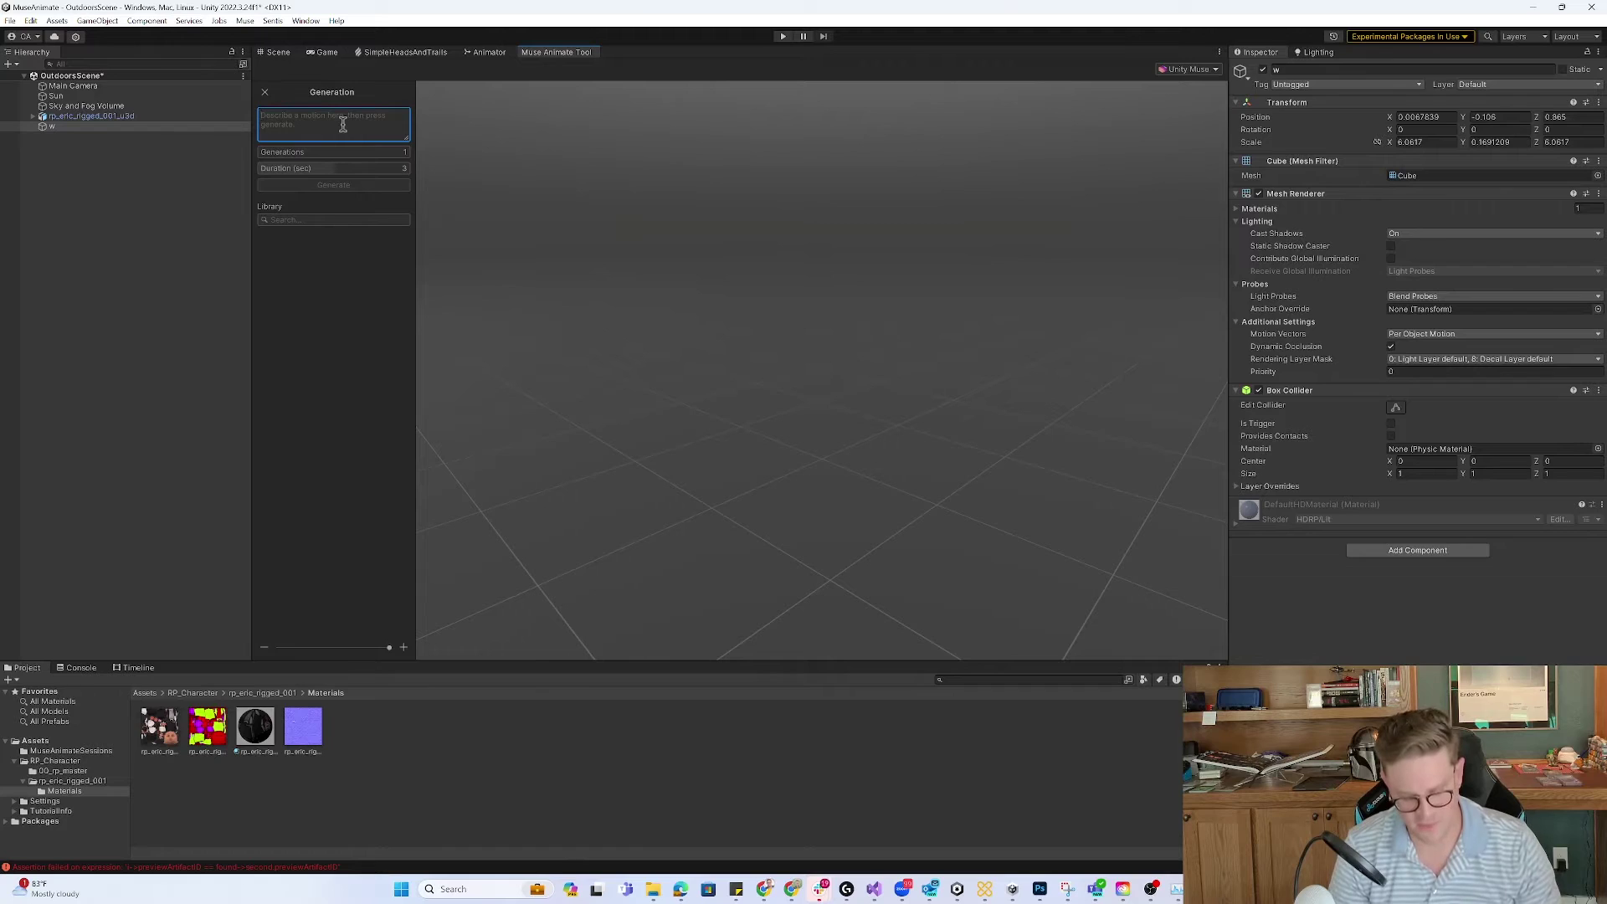
text(character does a front roll)
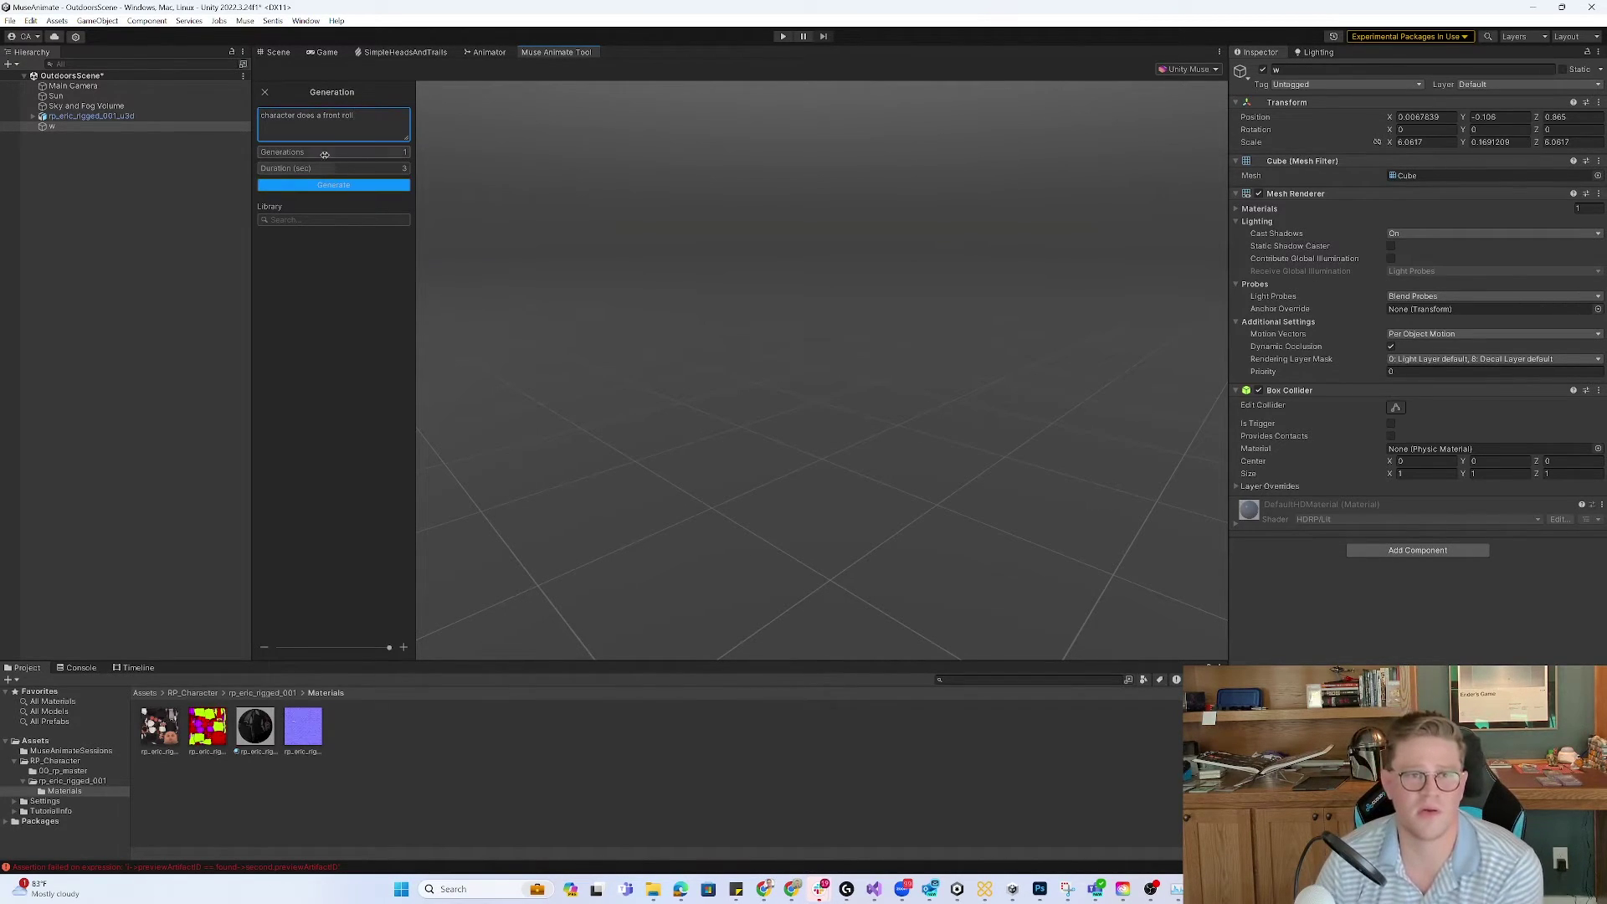
click(357, 186)
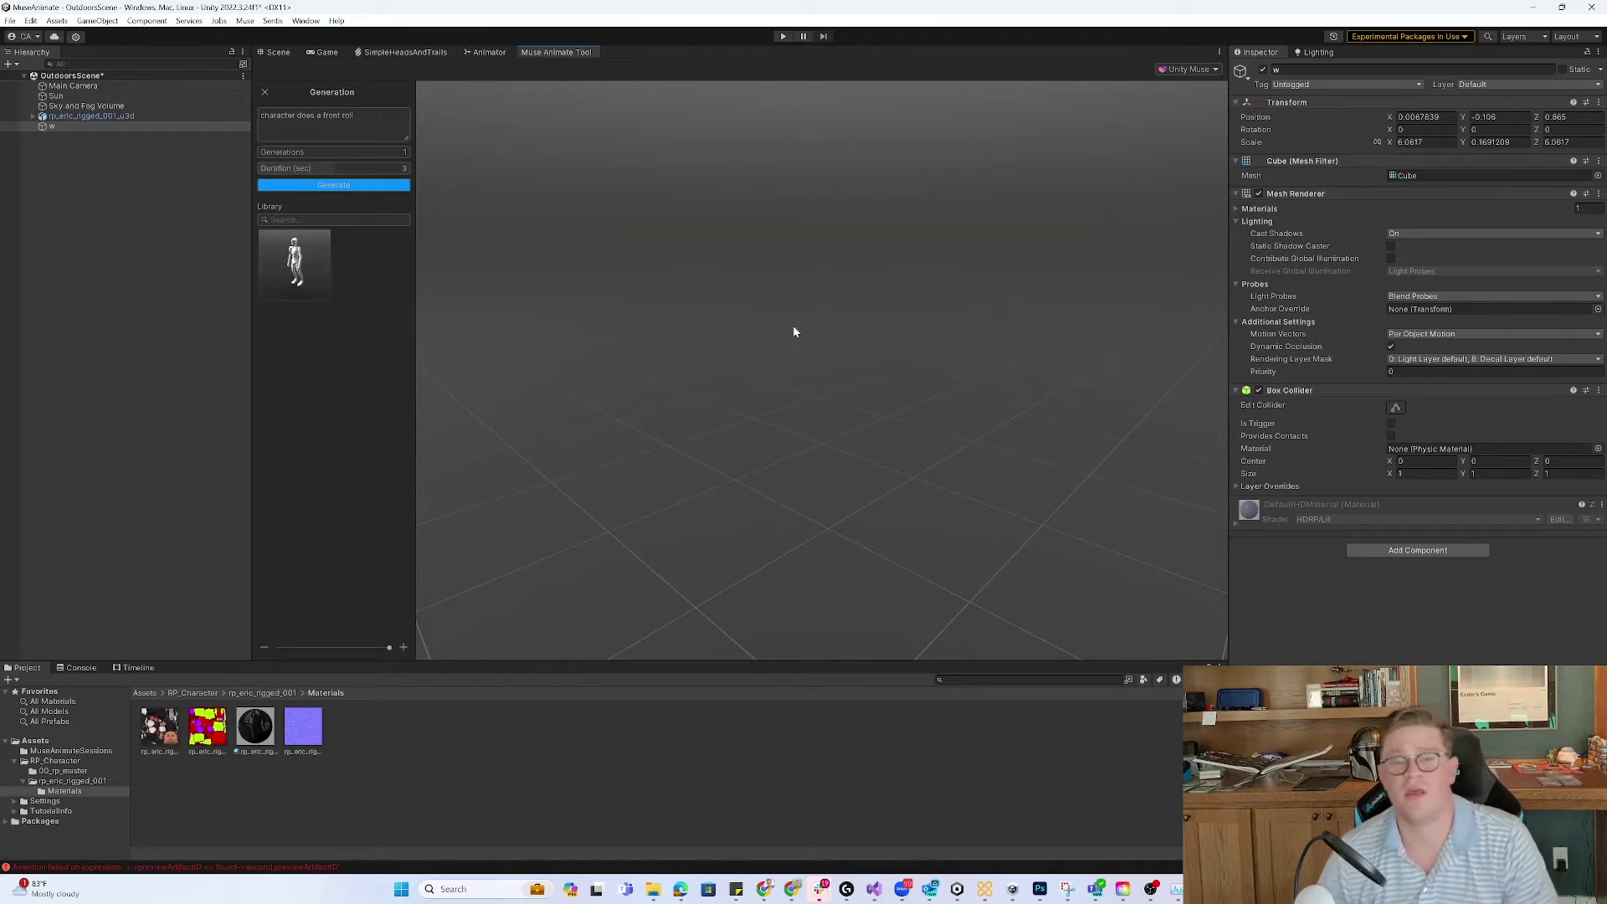
- Make the generated front roll editable by converting it to key poses at the default sampling sensitivity
click(315, 282)
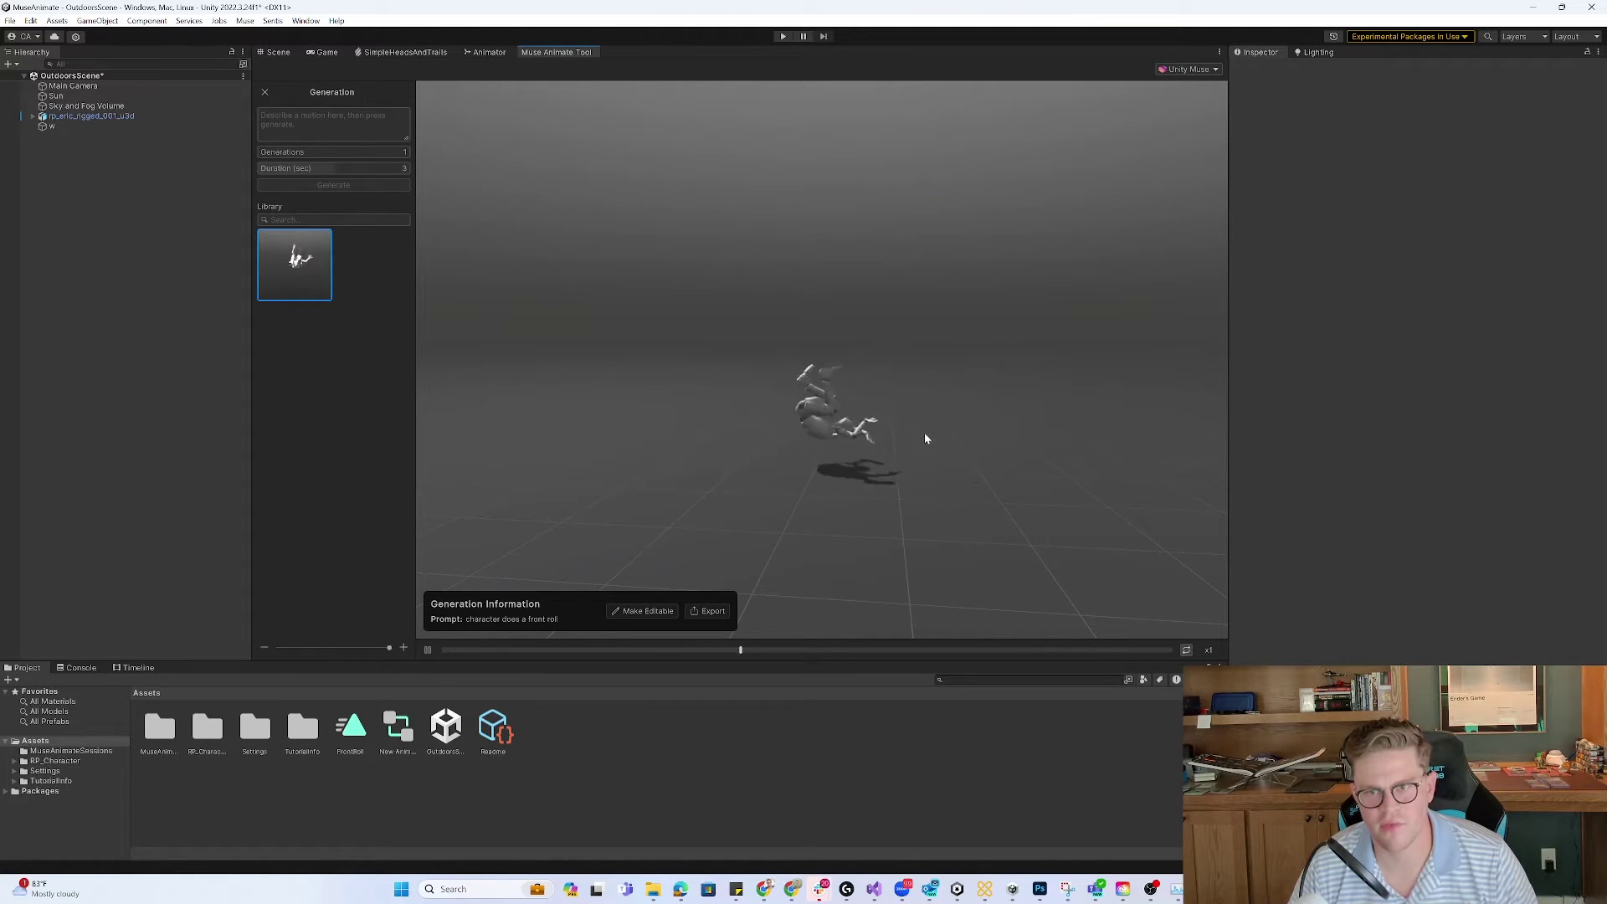
click(649, 611)
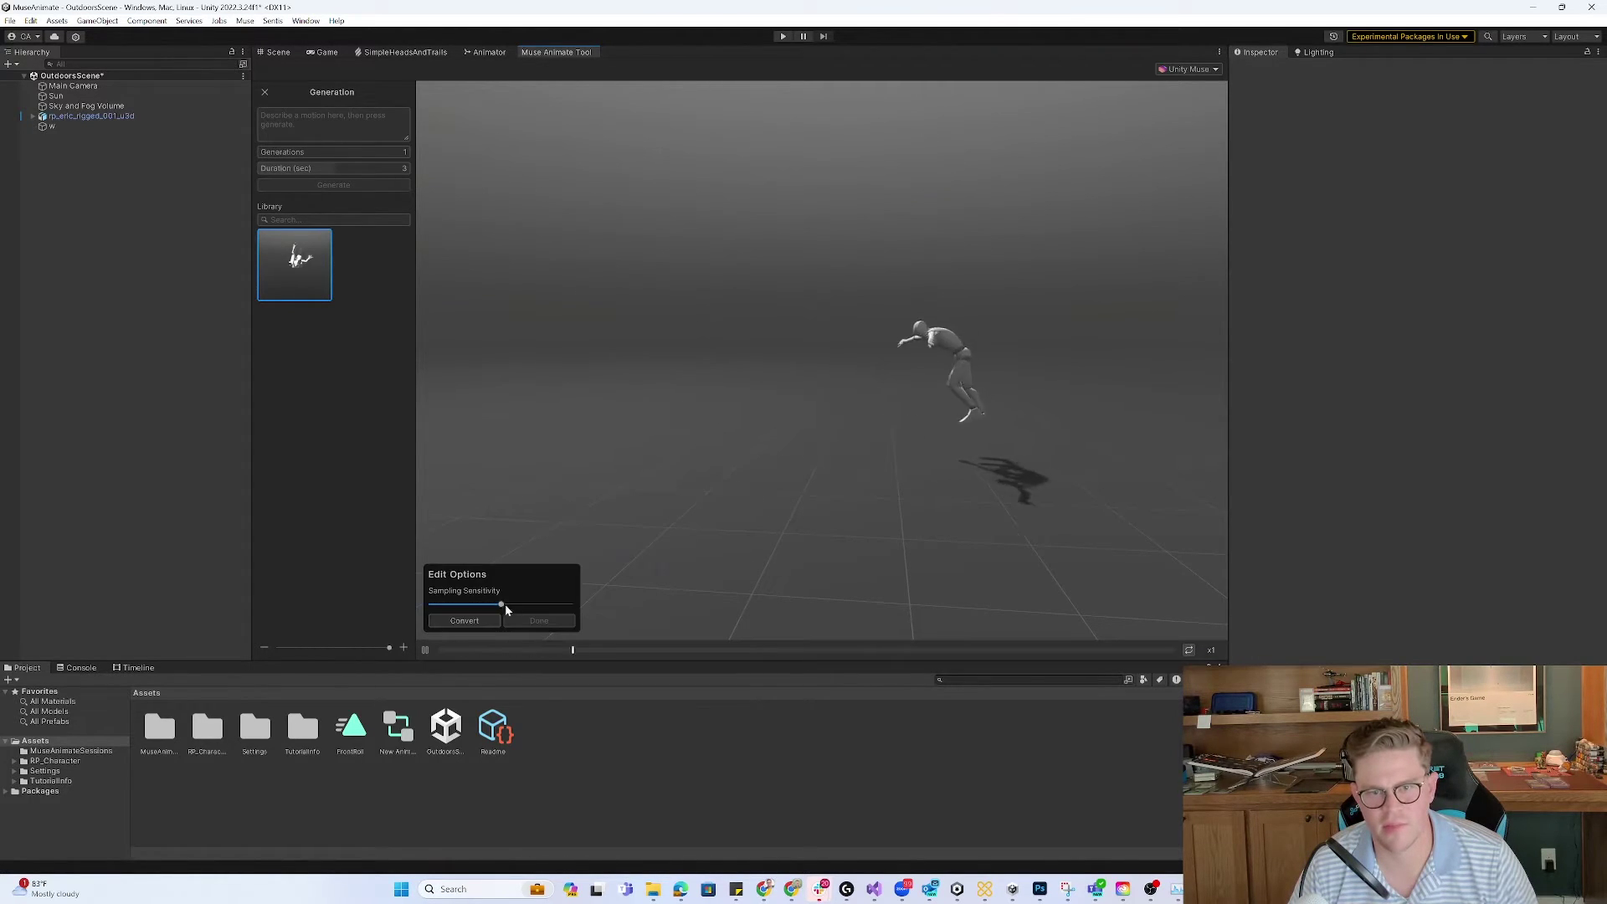
click(466, 621)
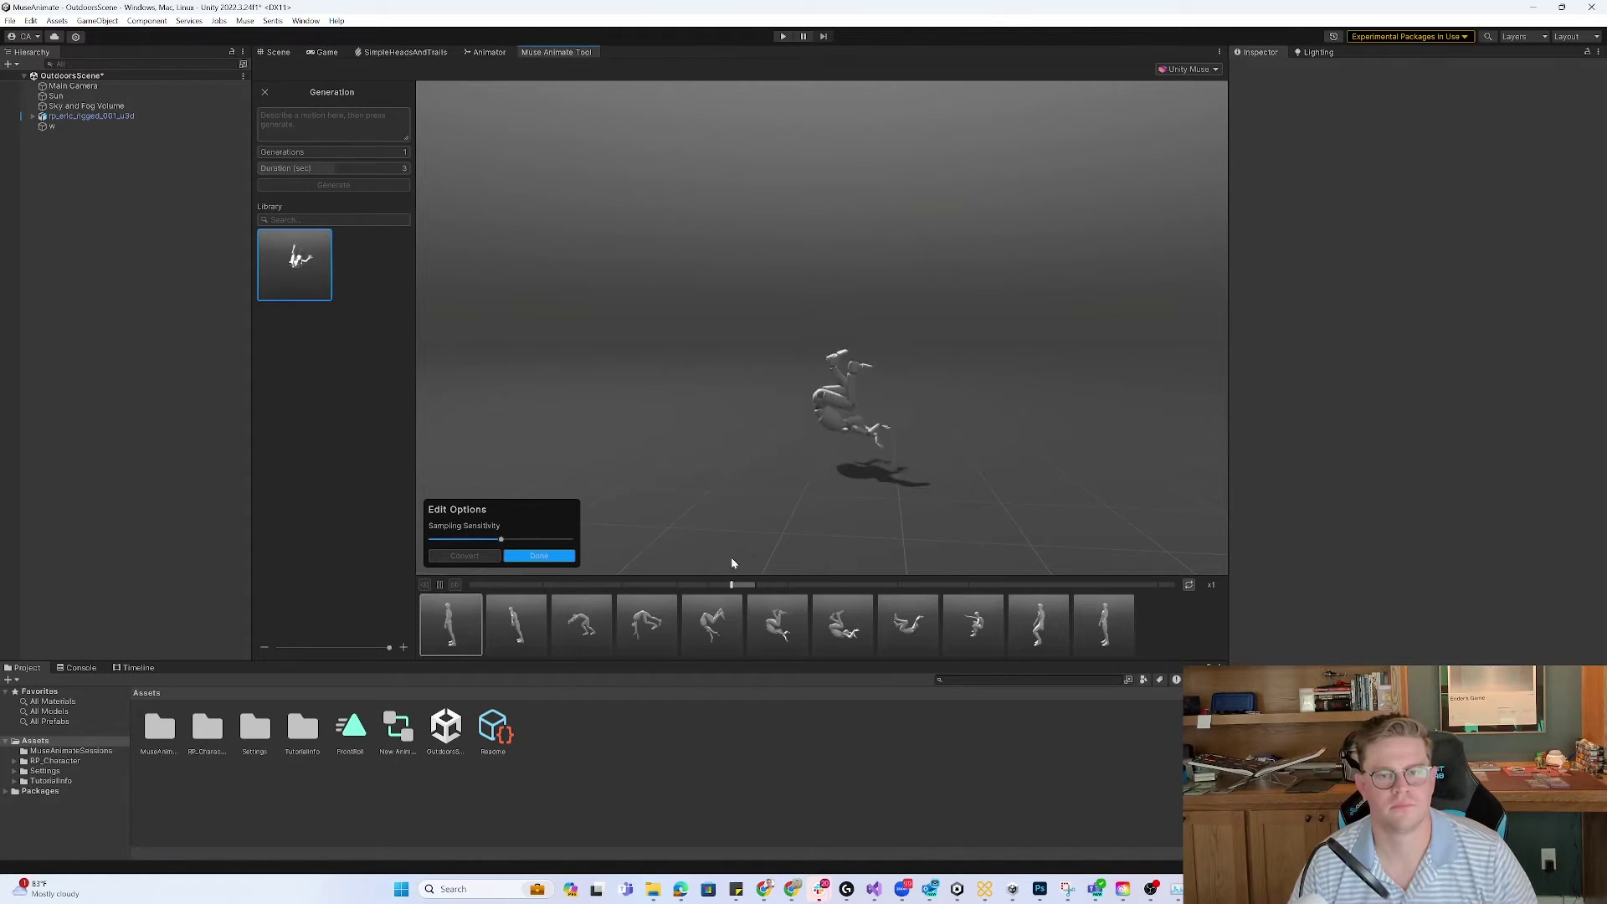
click(551, 558)
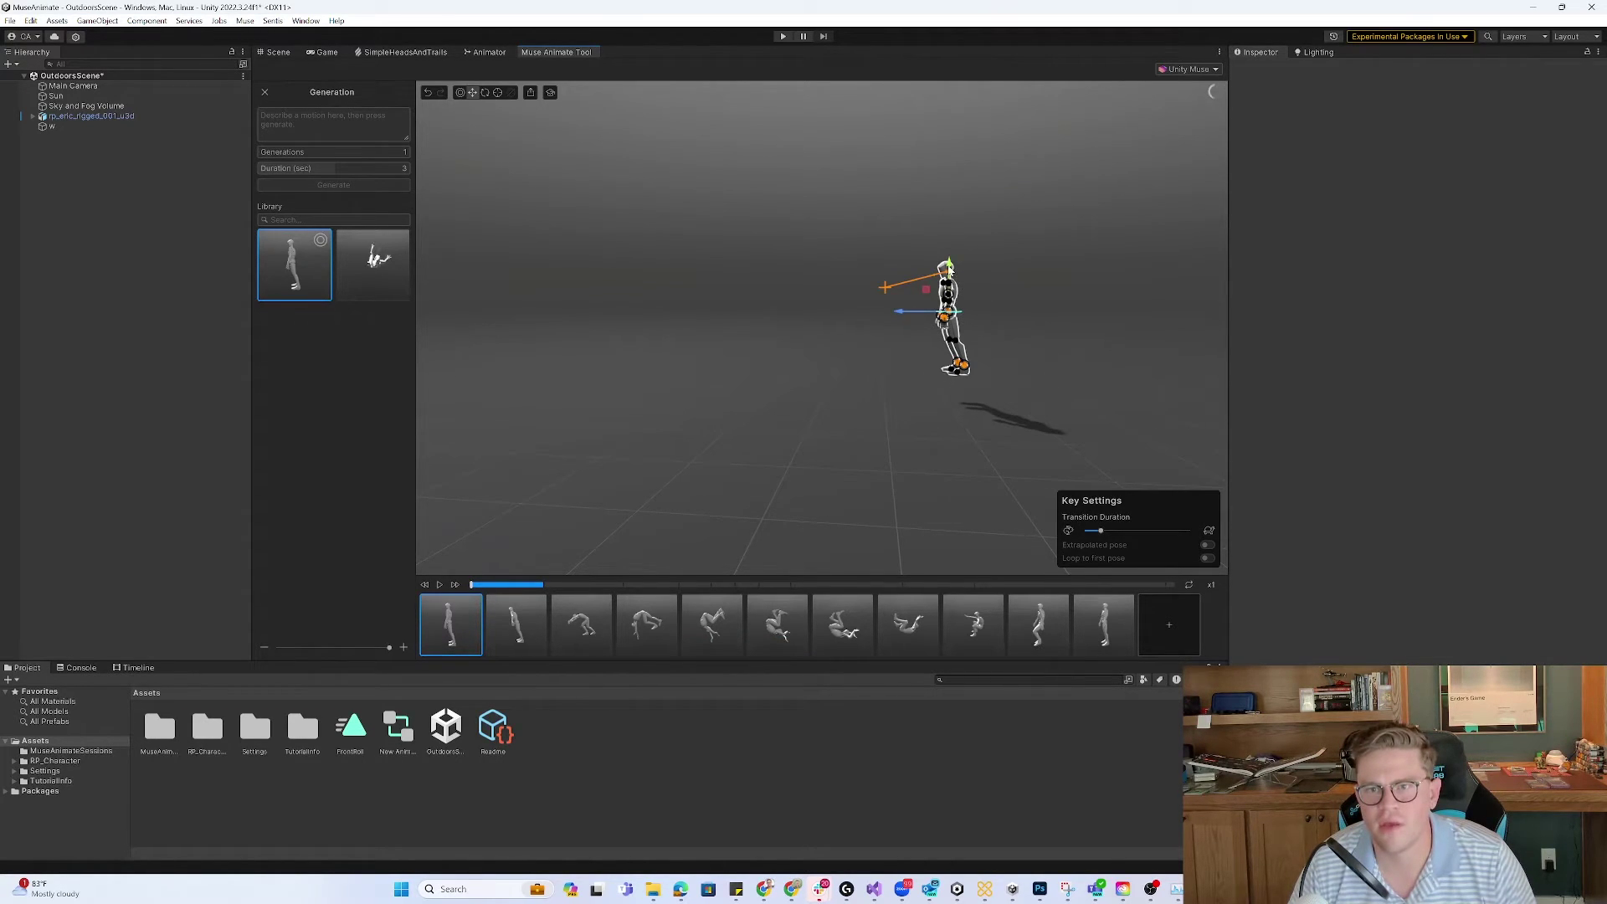
- Lower the floating key poses in the first half of the front roll to ground level, one after another
drag(949, 266, 888, 341)
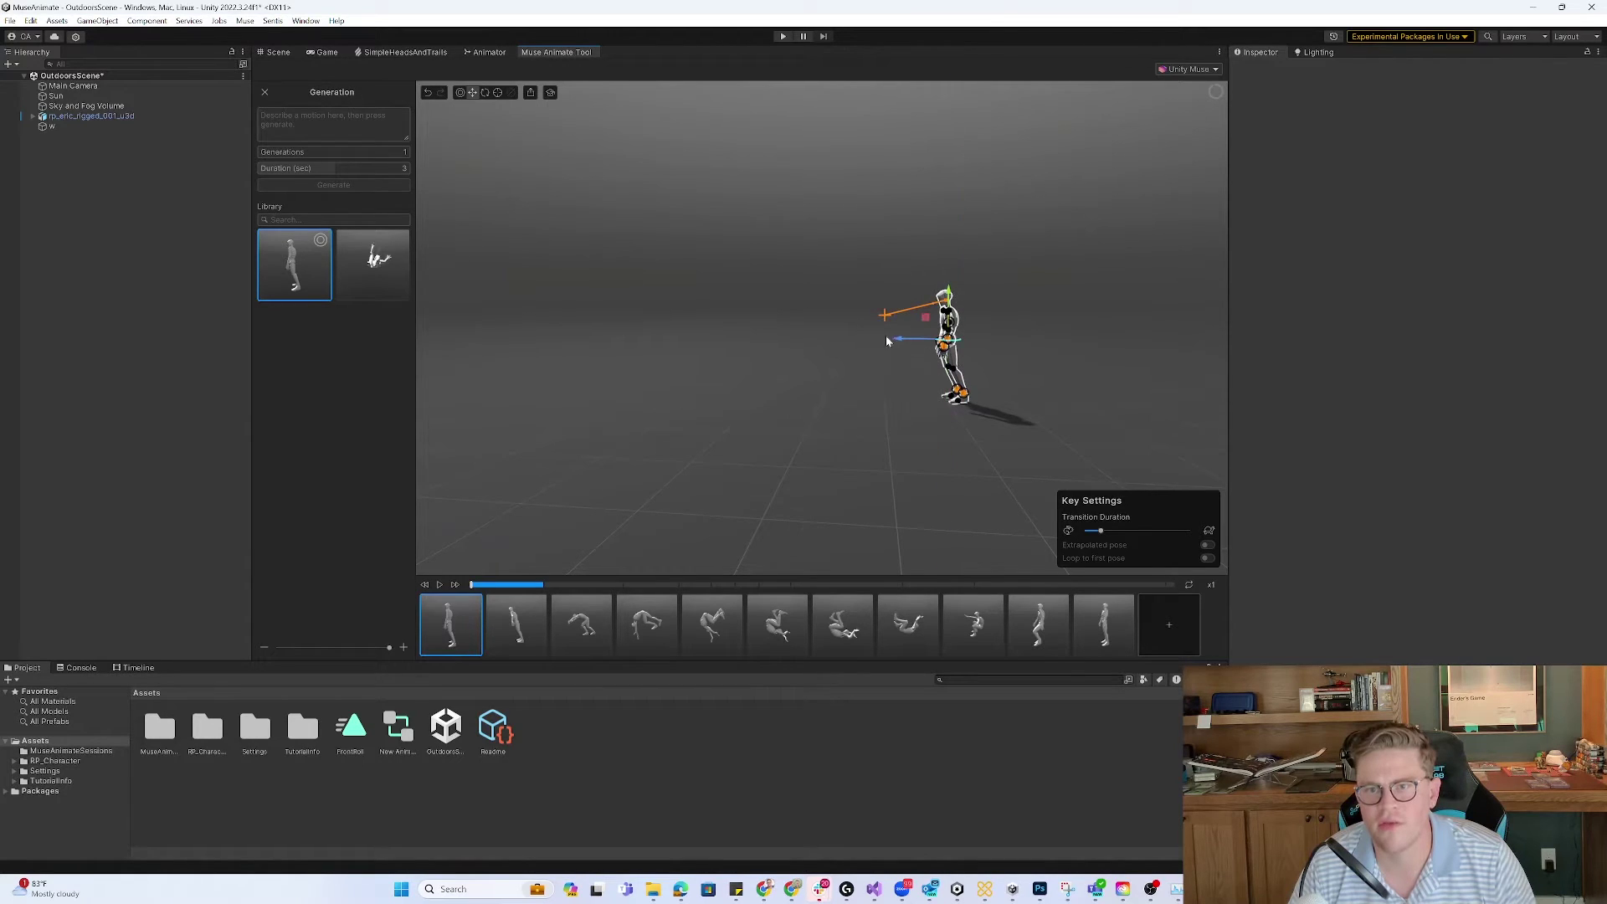
click(527, 635)
drag(951, 289, 891, 293)
key(Right)
click(665, 644)
key(Right)
key(Right)
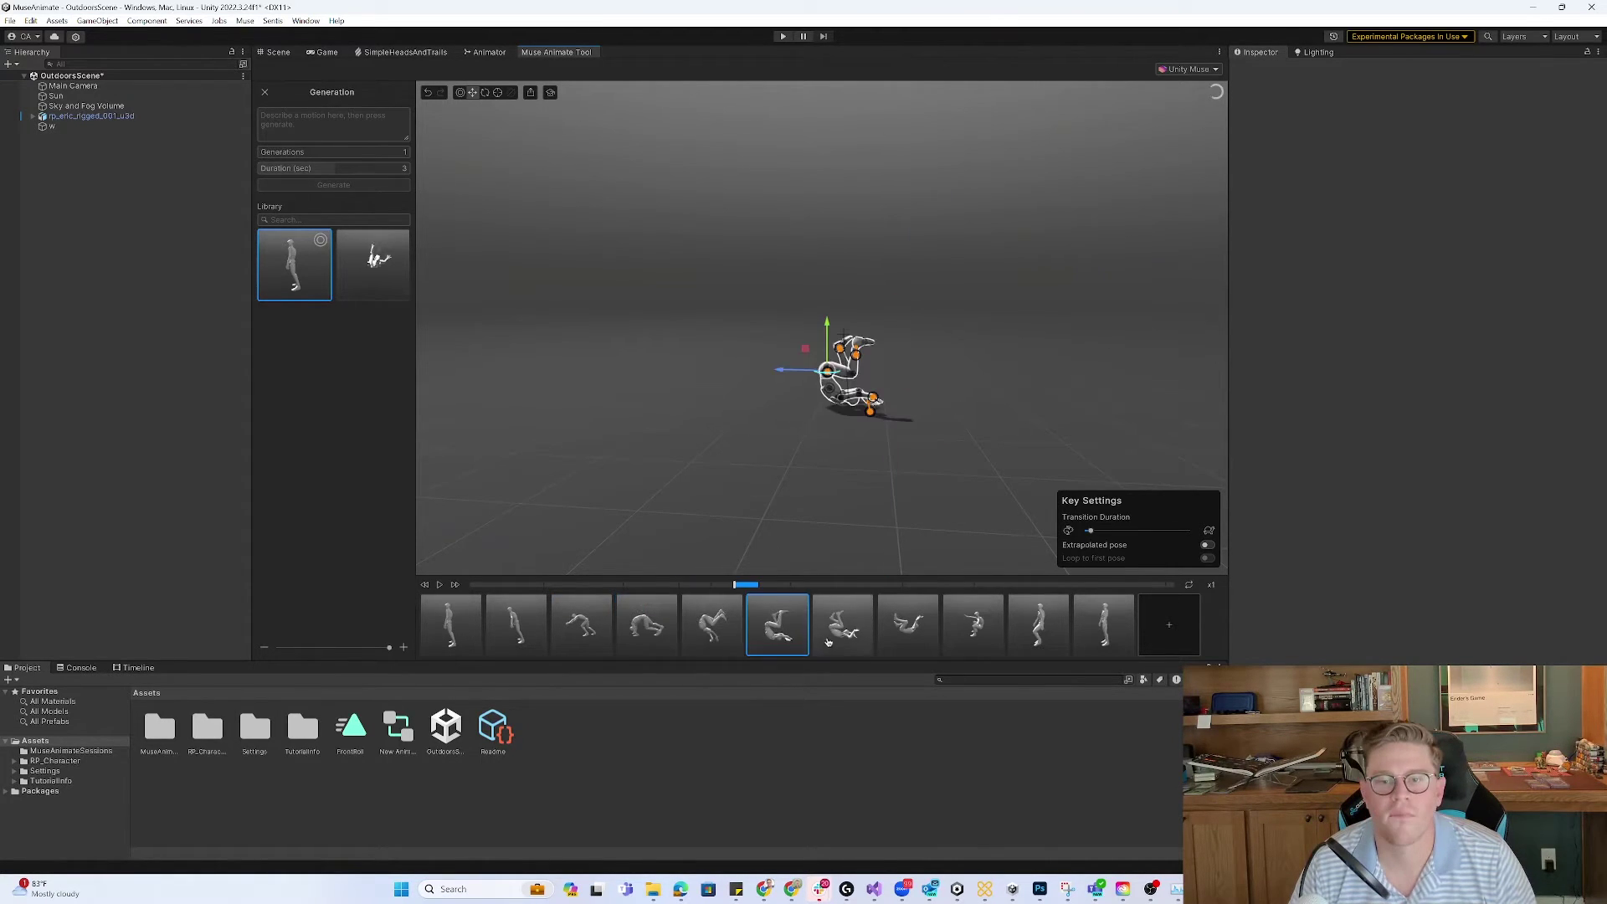
- Lower the remaining key poses, from the mid-roll to the final standing poses, to ground level
key(Right)
drag(803, 323, 736, 335)
key(Right)
click(954, 620)
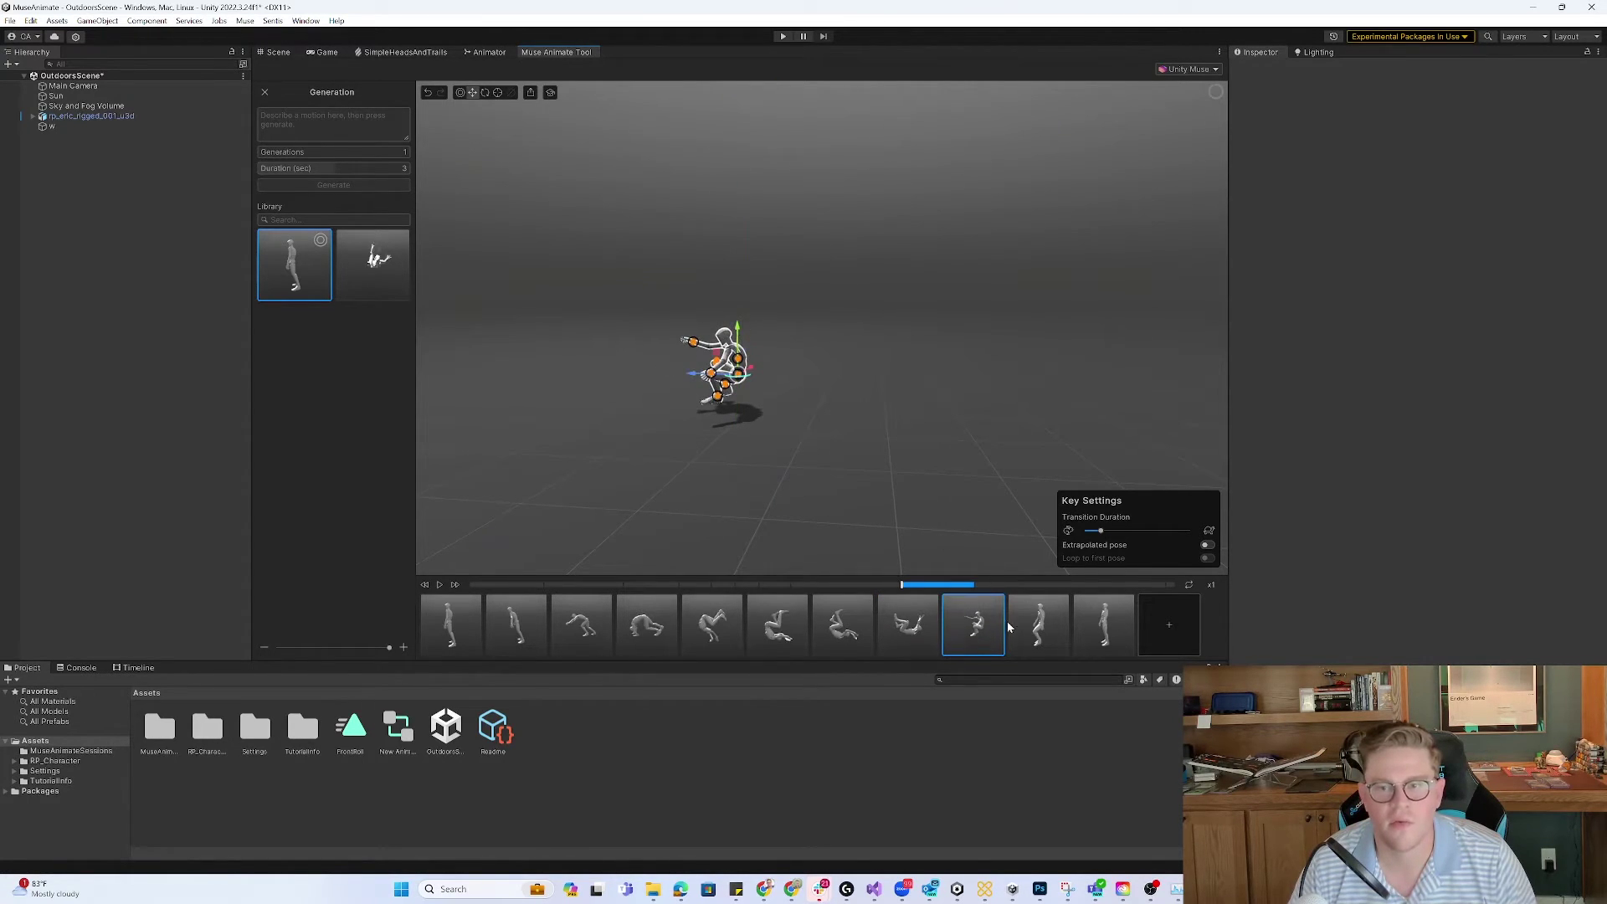
drag(725, 277, 725, 309)
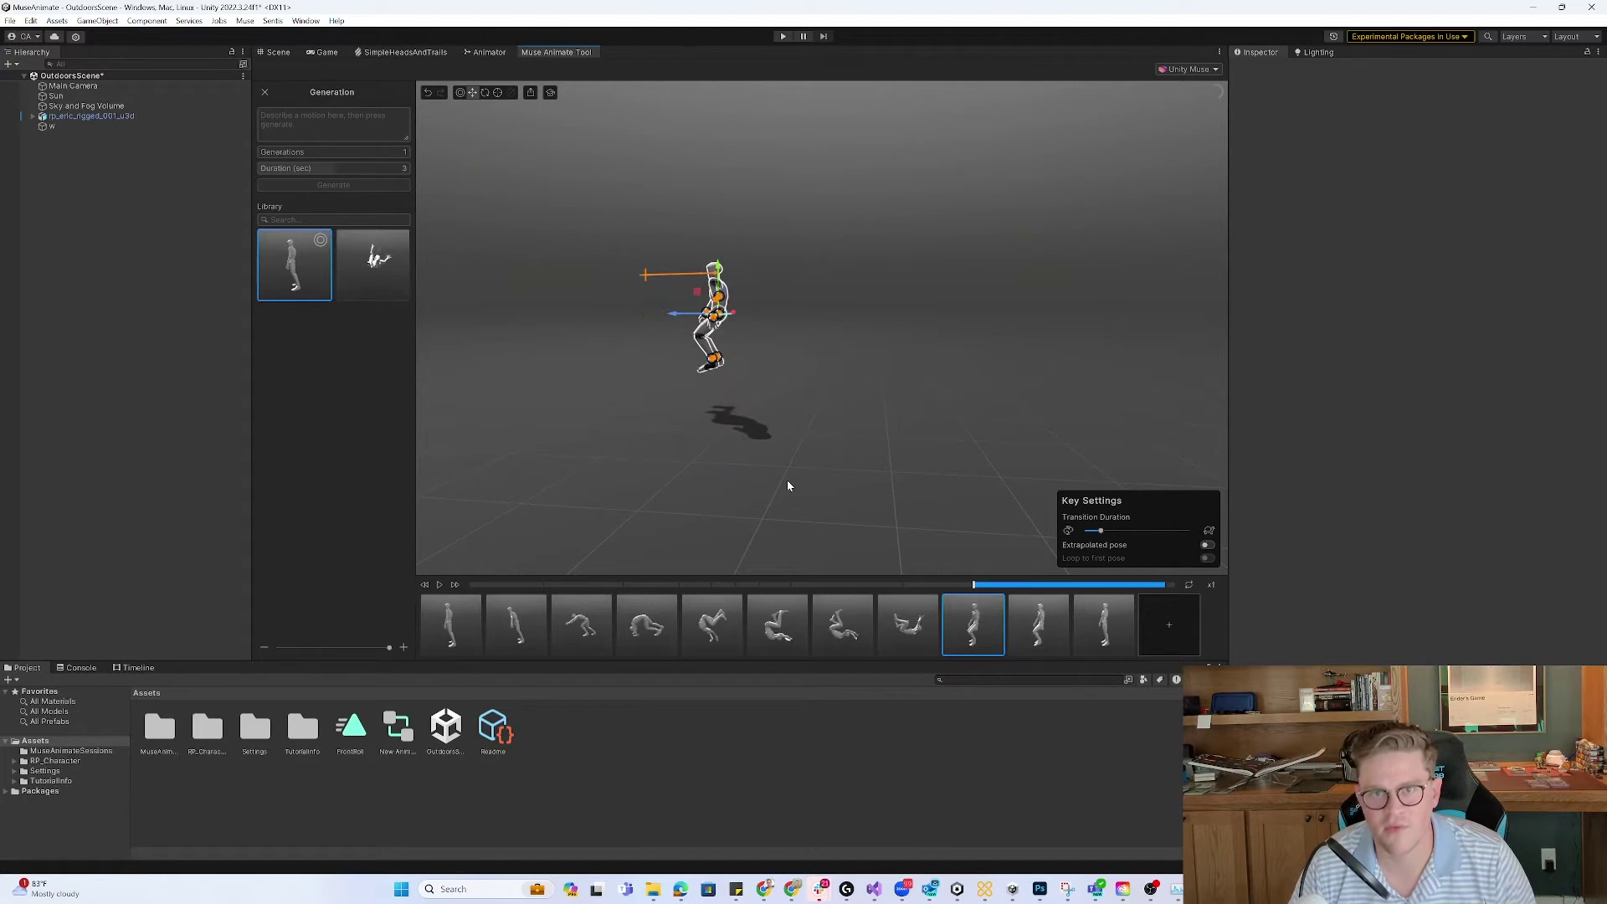
drag(718, 268, 734, 315)
- Delete the second-to-last key pose and play back the edited front roll
right_click(1039, 624)
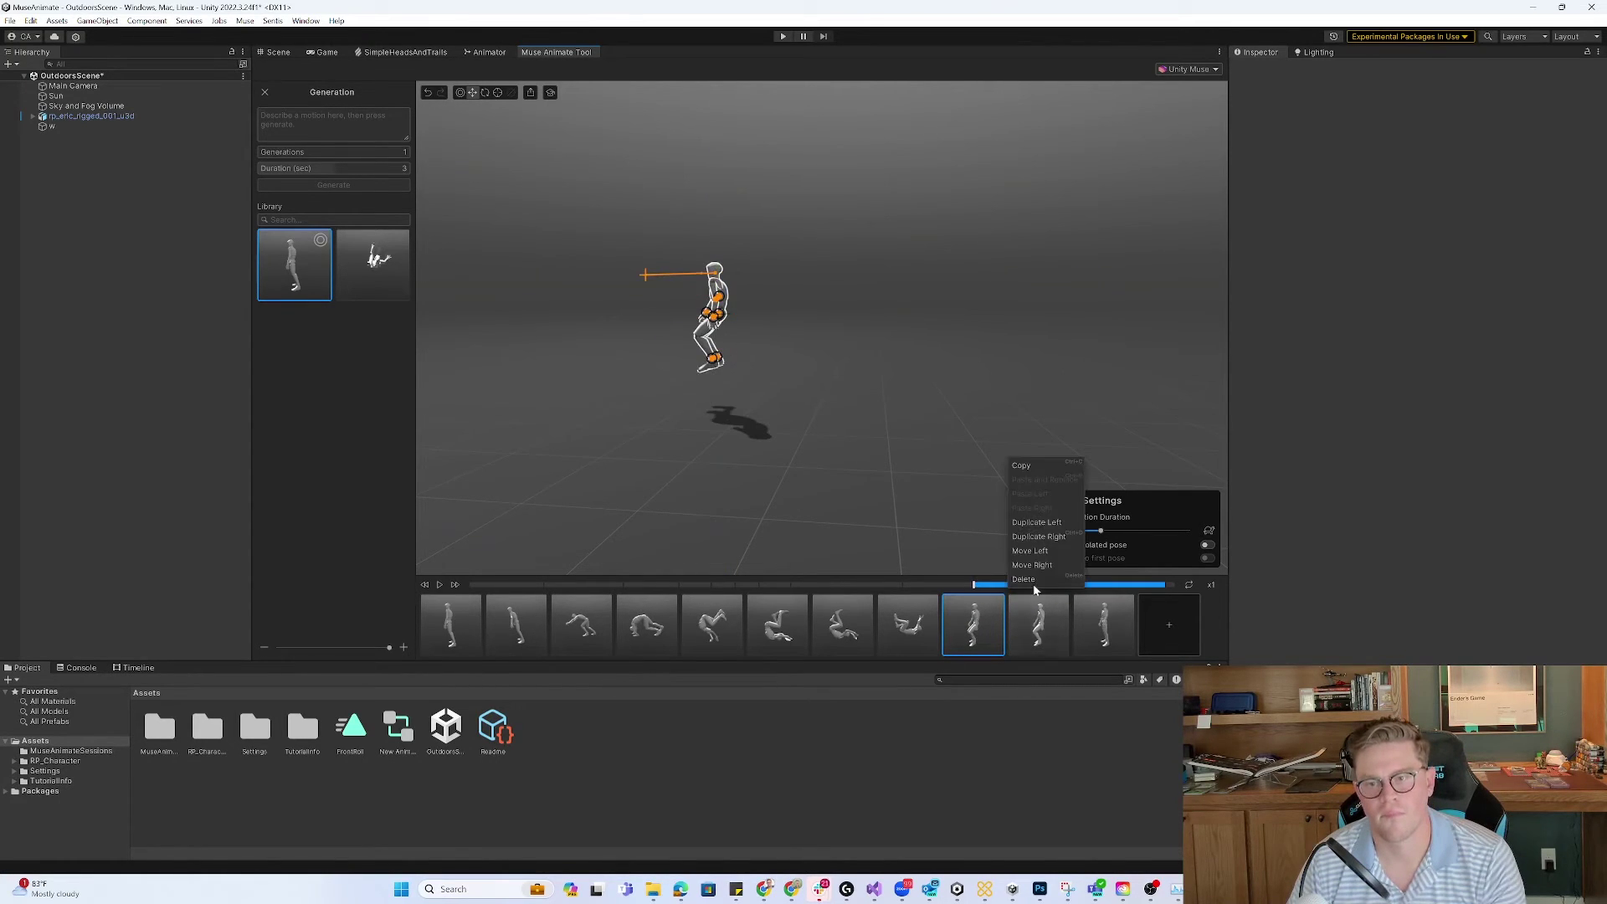
click(1034, 578)
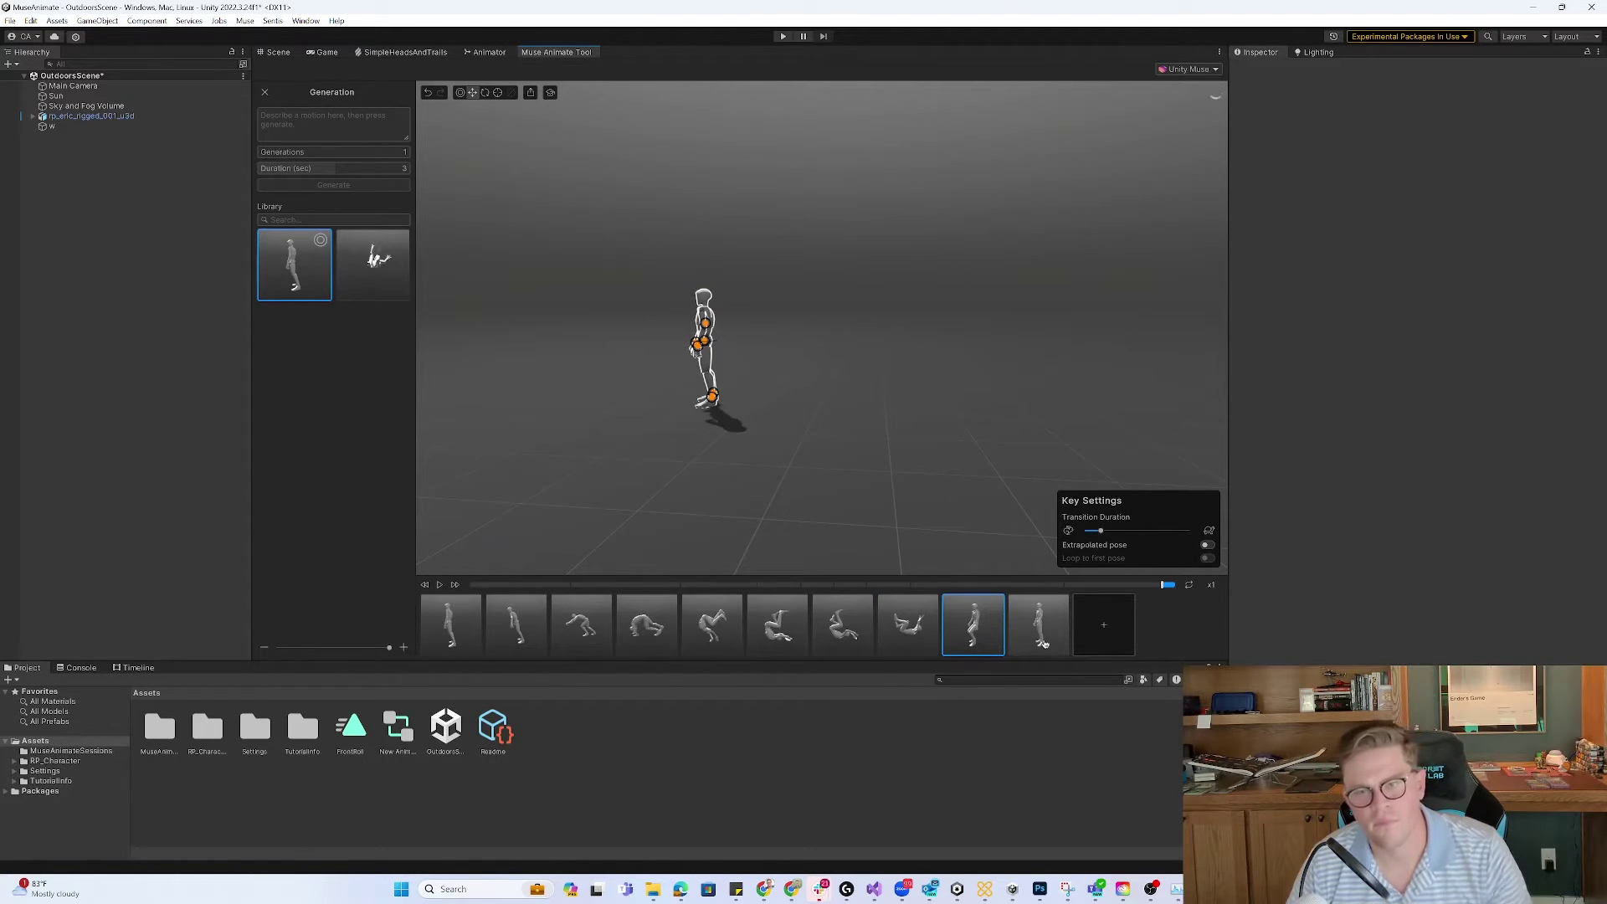
click(440, 586)
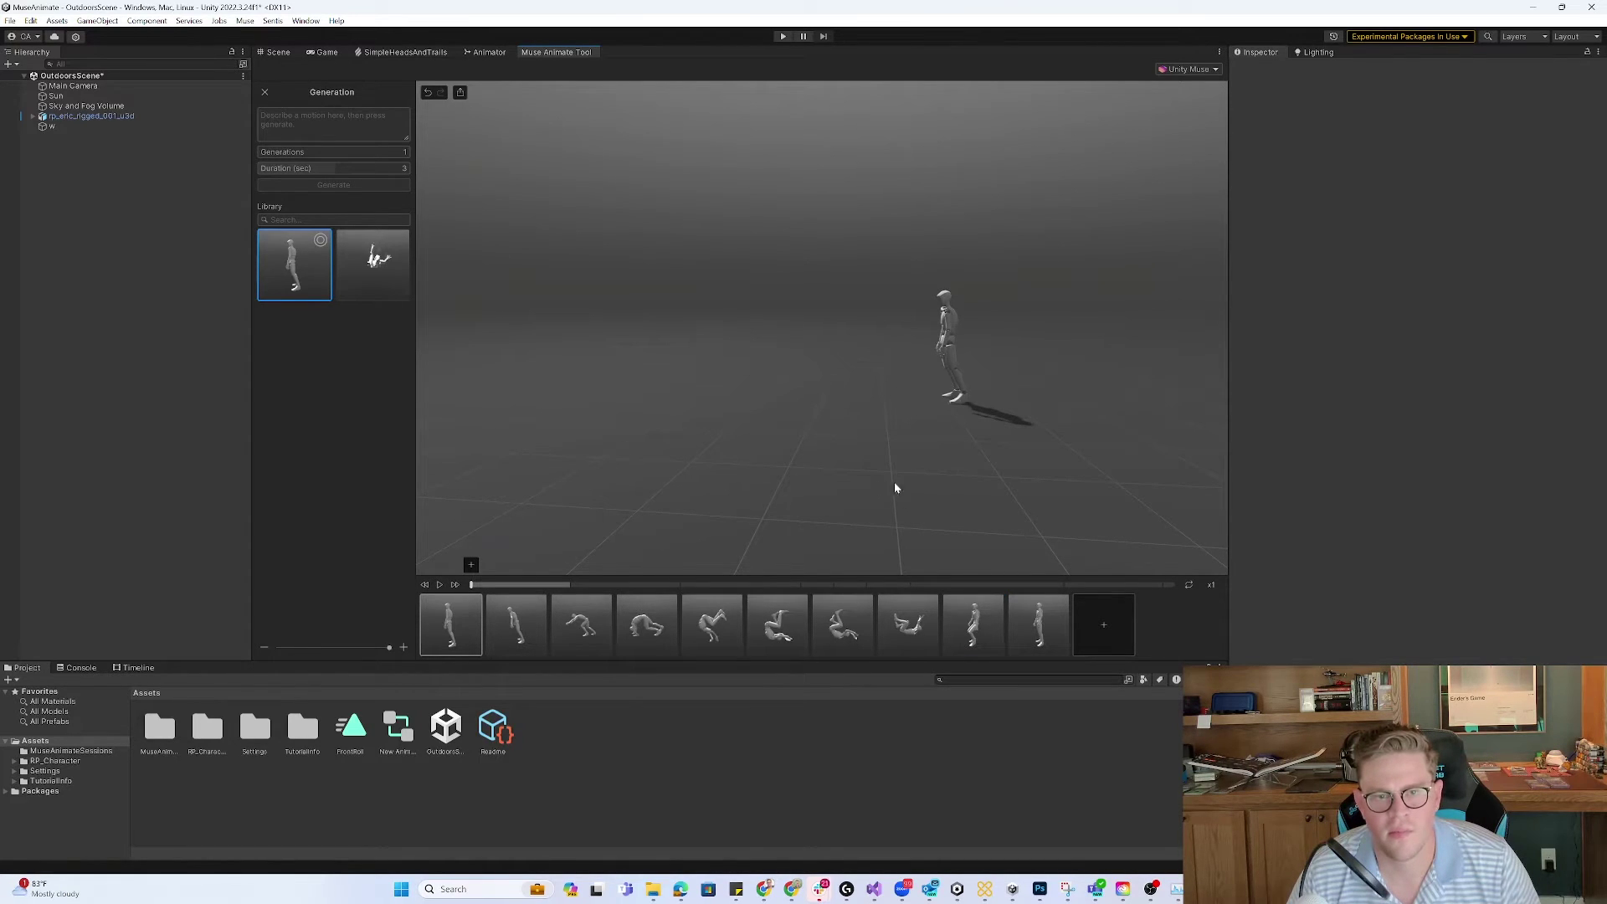
click(440, 586)
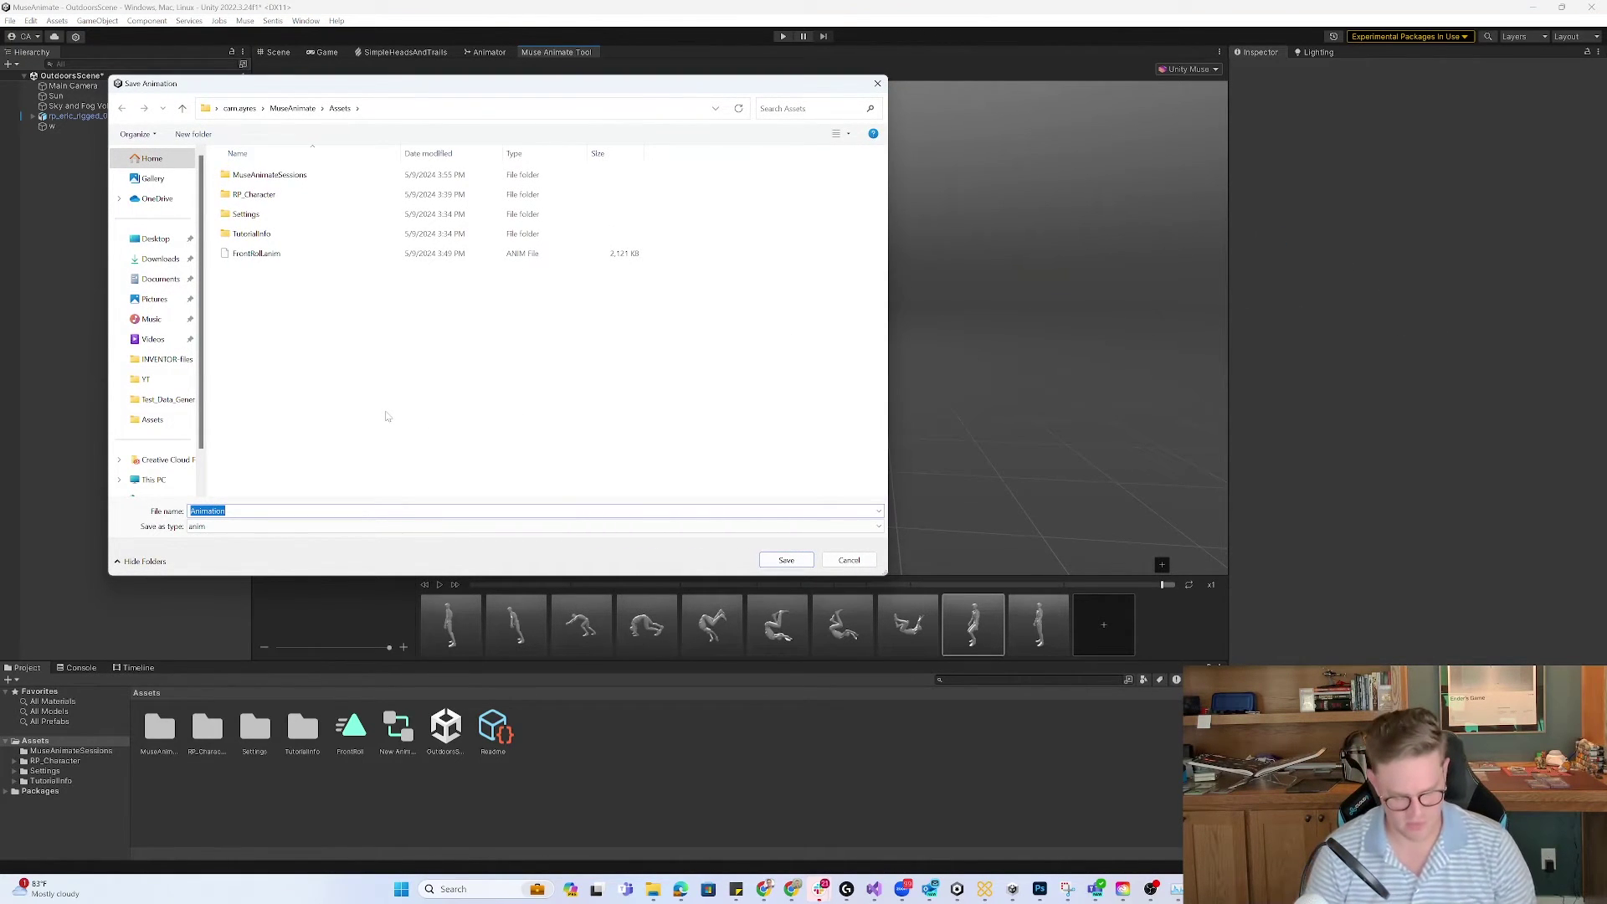
- Export the edited animation to the Assets folder as FrontRoll2.anim and dismiss the repeated save dialogs
text(F)
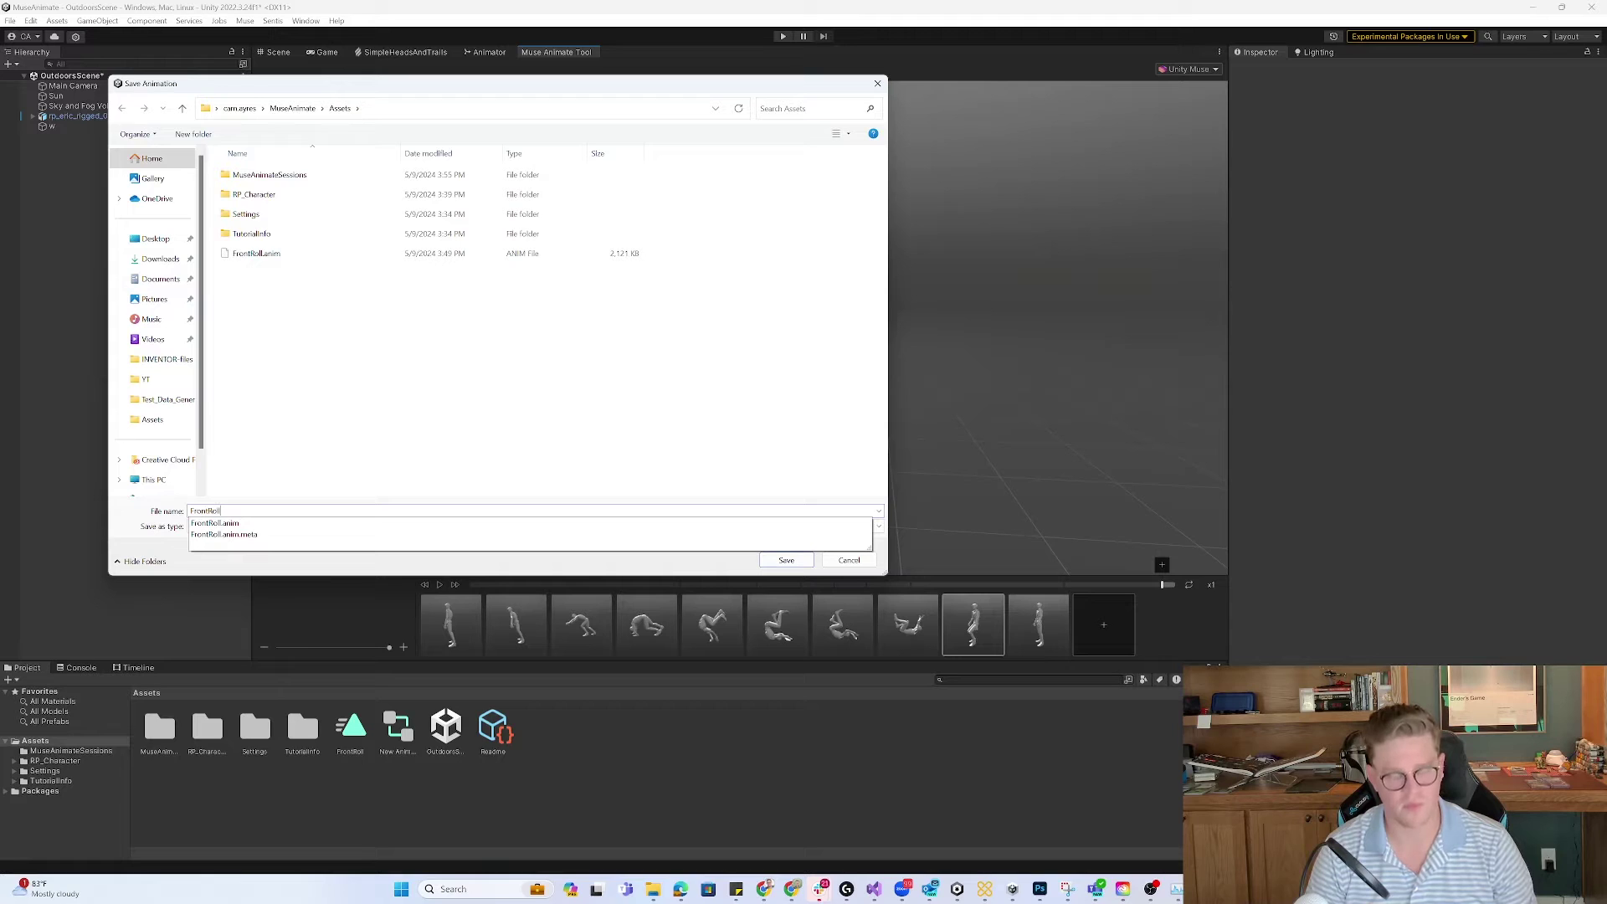
text(rontRoll)
key(Return)
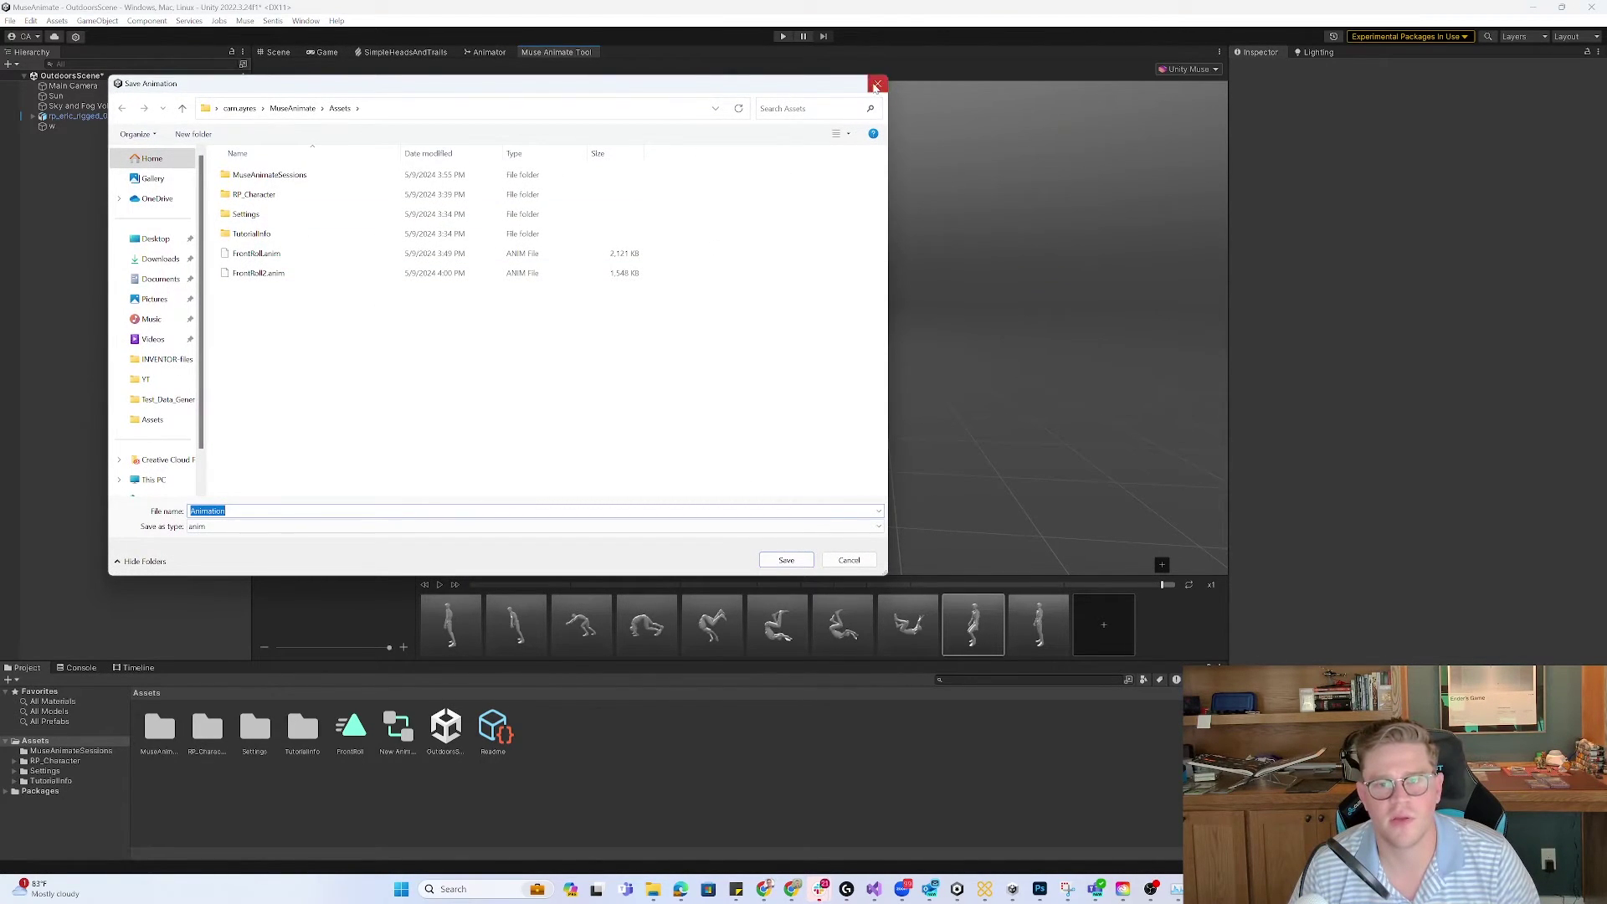
click(878, 83)
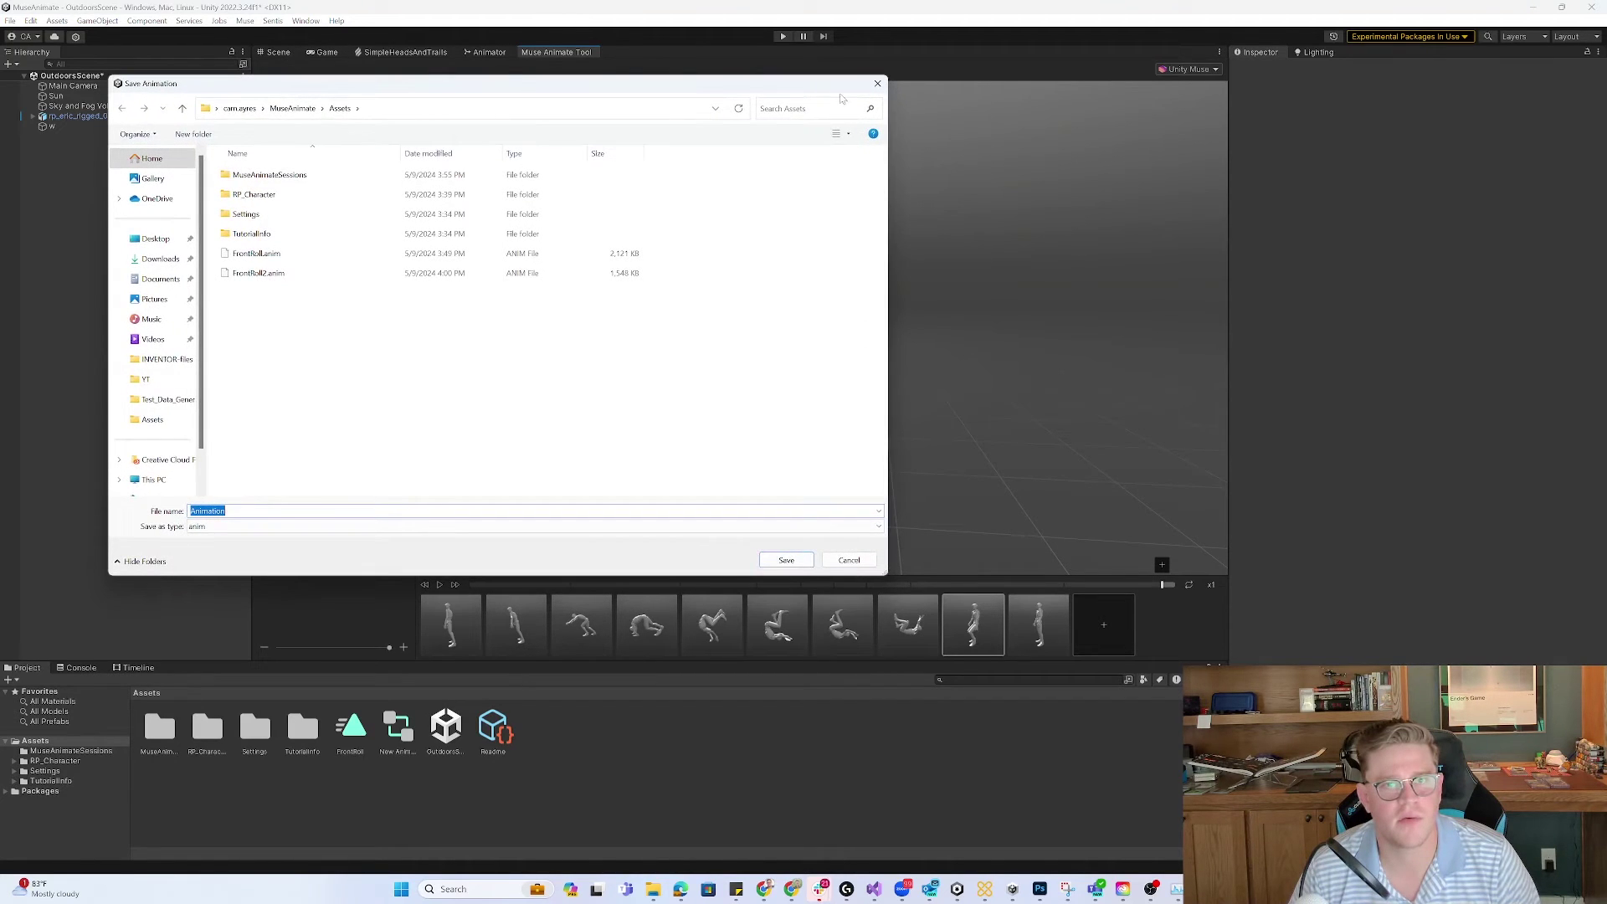
click(877, 83)
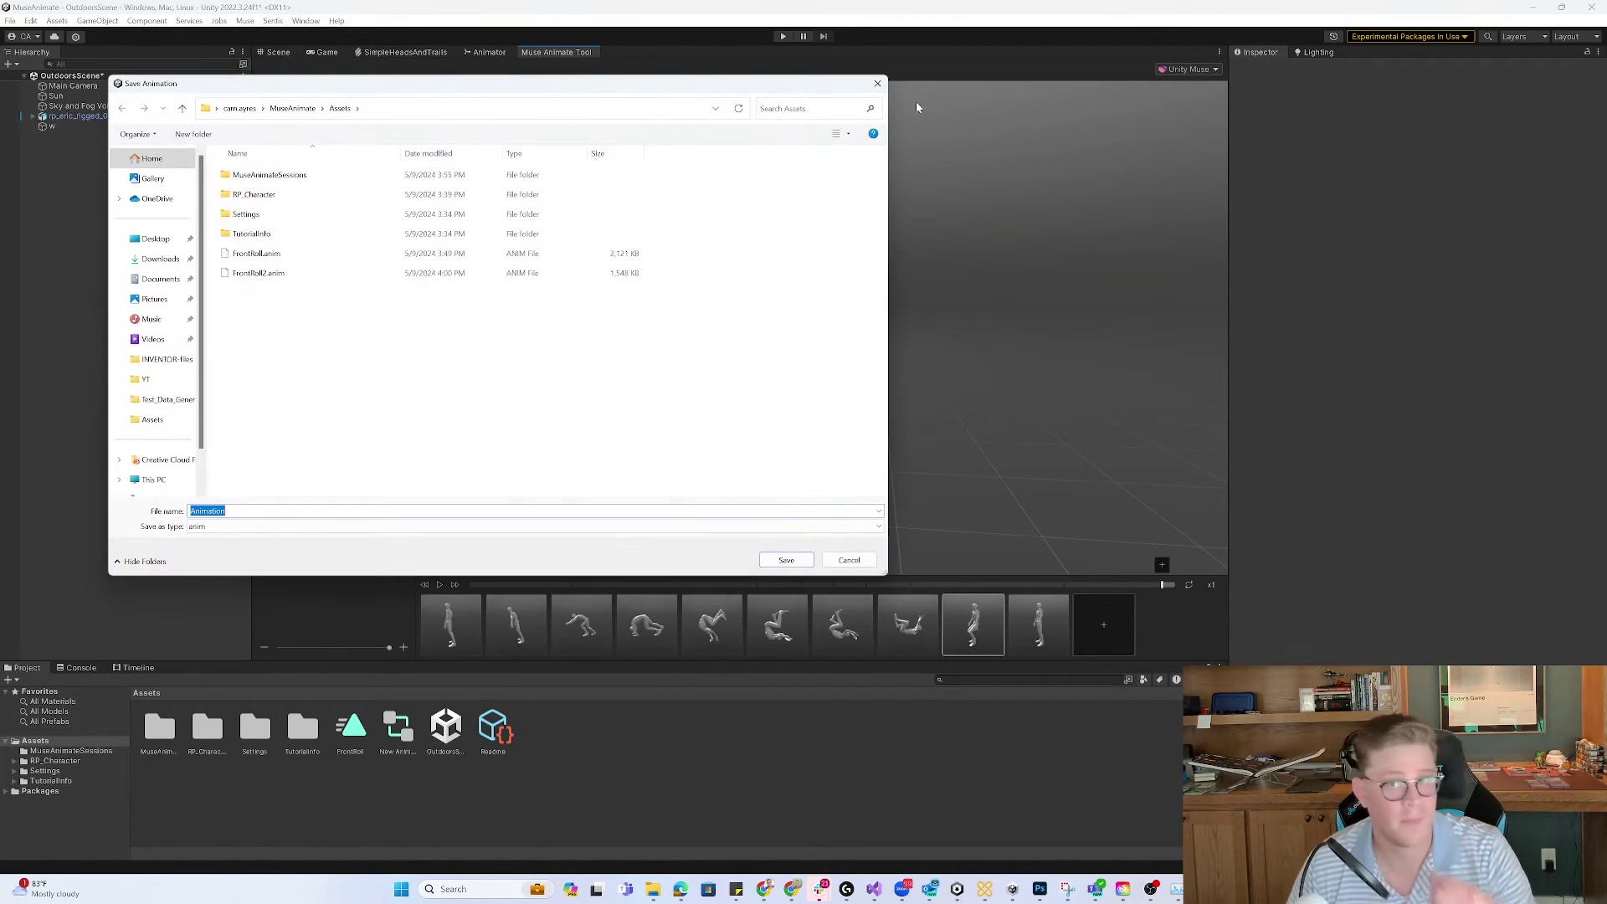
key(Return)
- Create a new Animator Controller in the Assets folder and assign it to the rp_eric_rigged_001_u3d character's Animator component
click(279, 52)
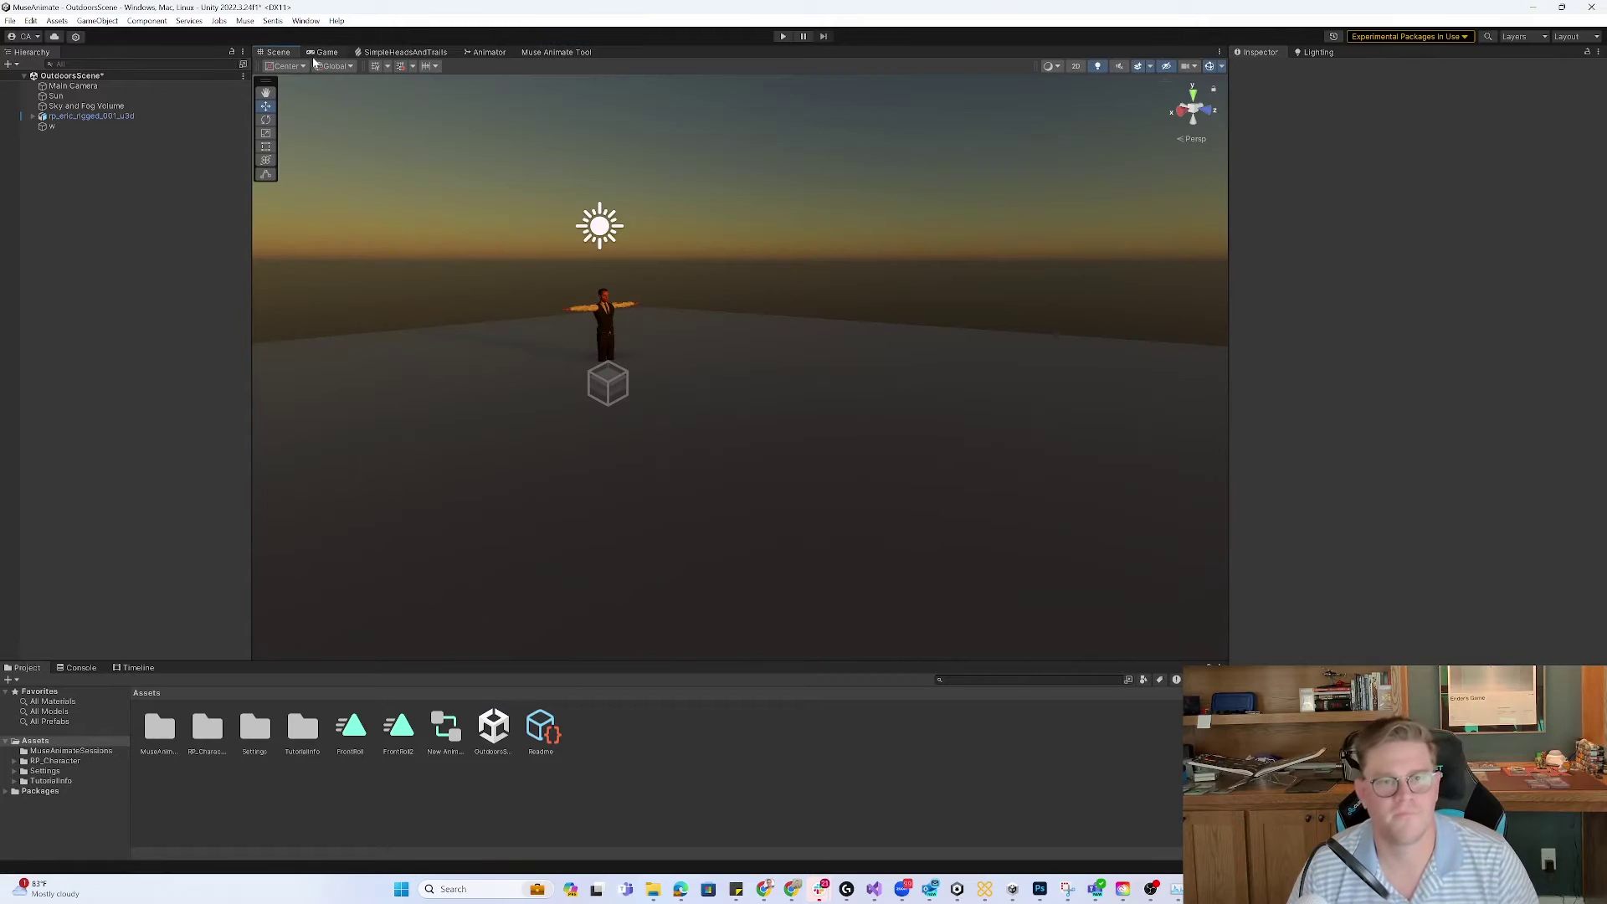
click(92, 116)
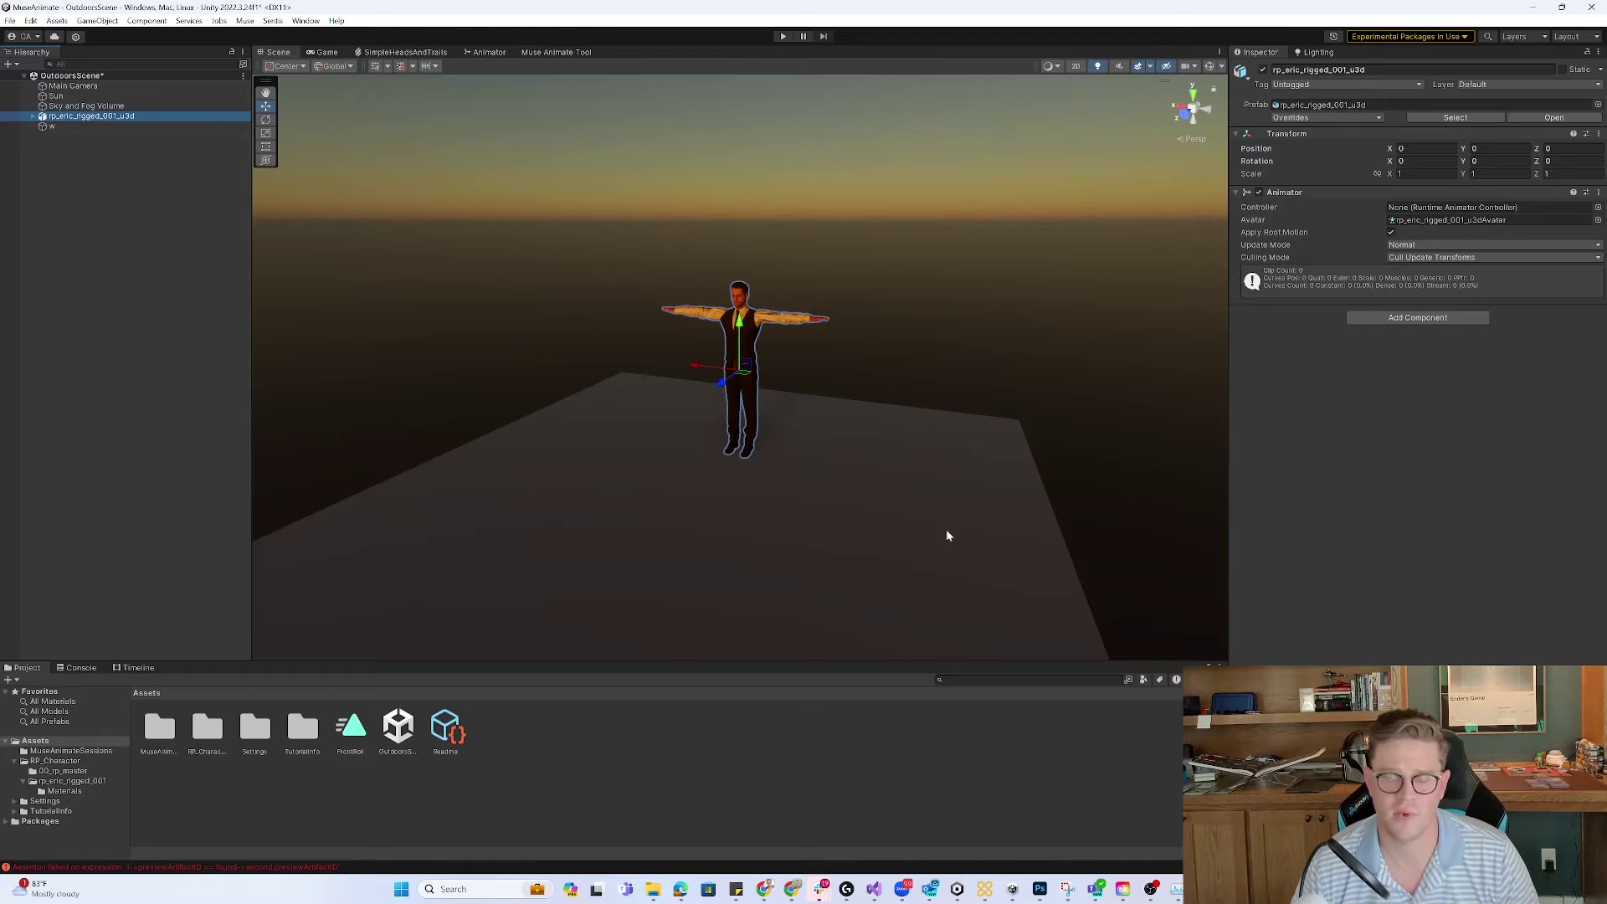
right_click(520, 742)
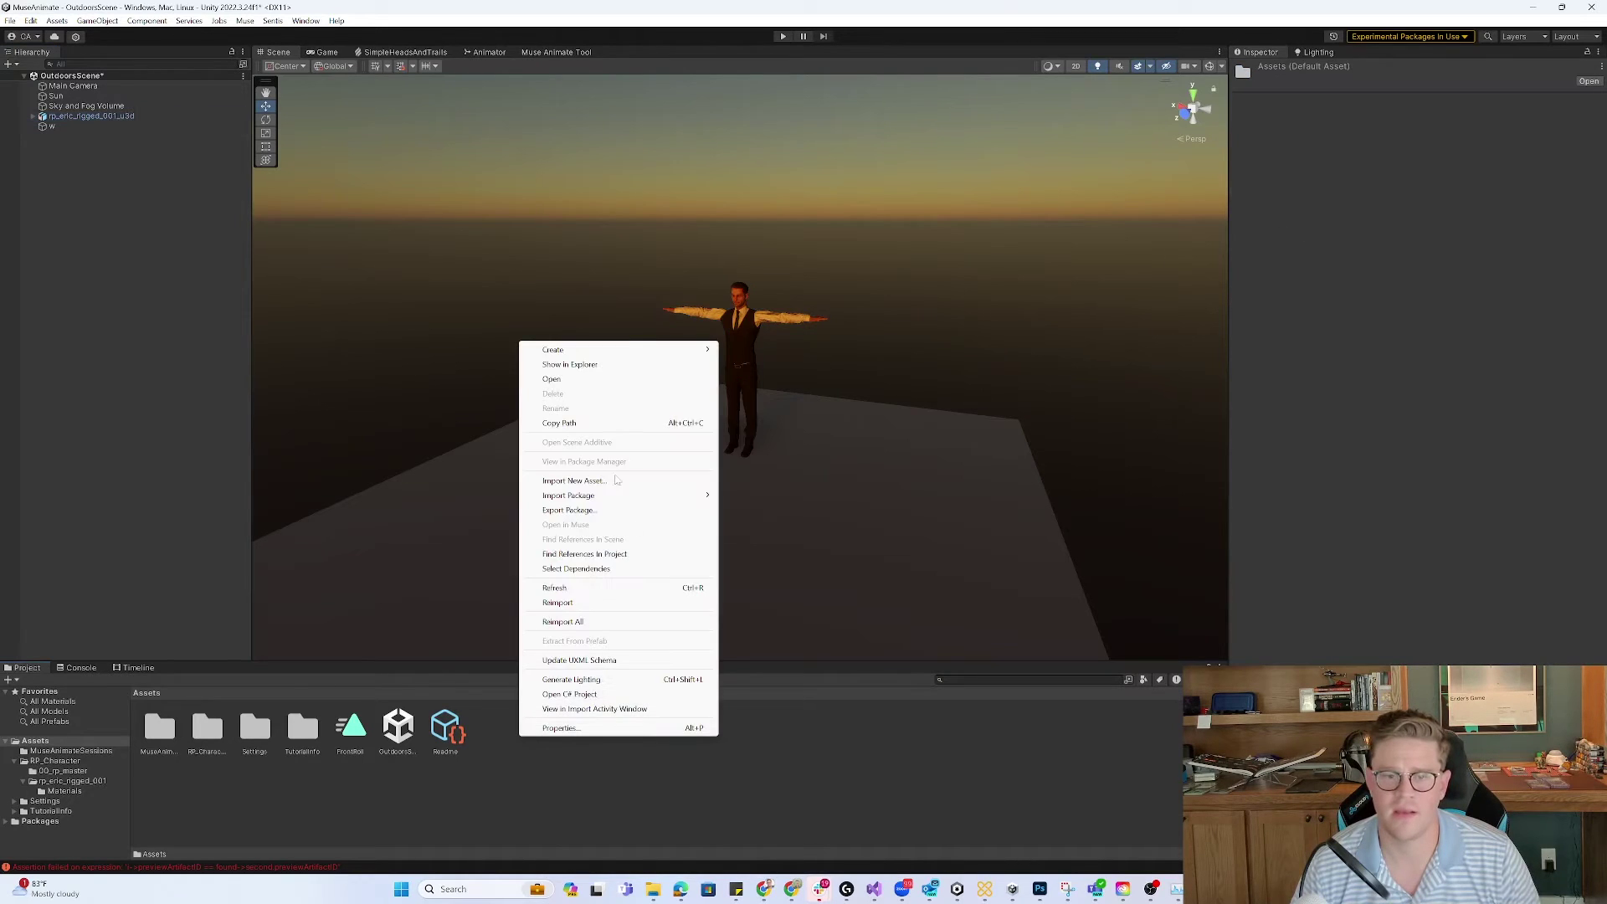
mouse_move(612, 354)
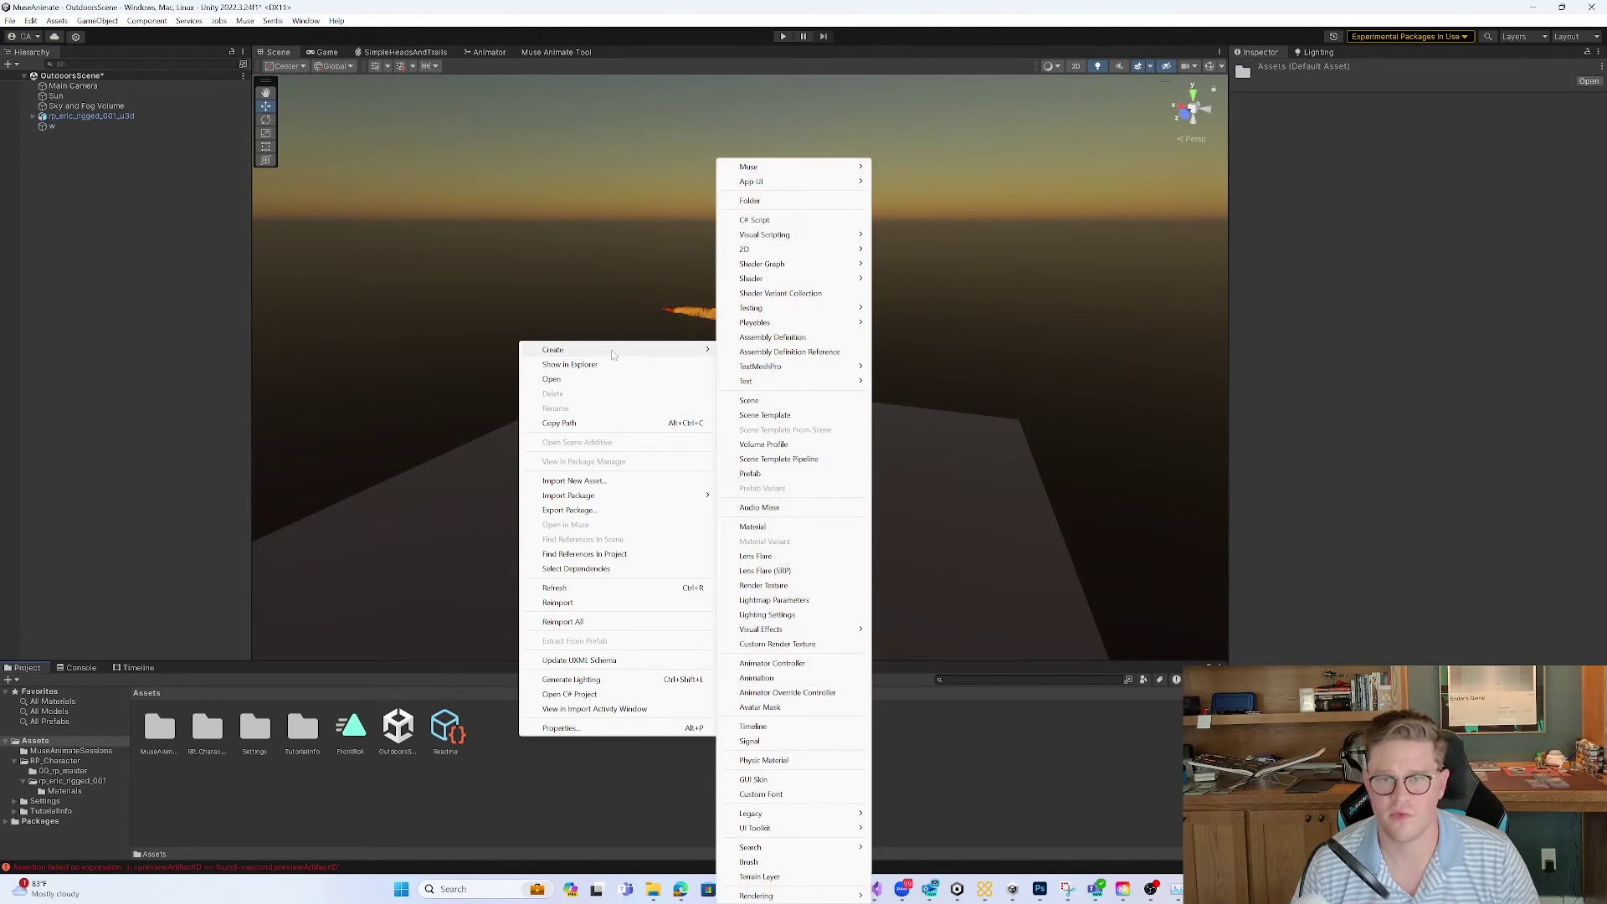
click(811, 668)
key(Return)
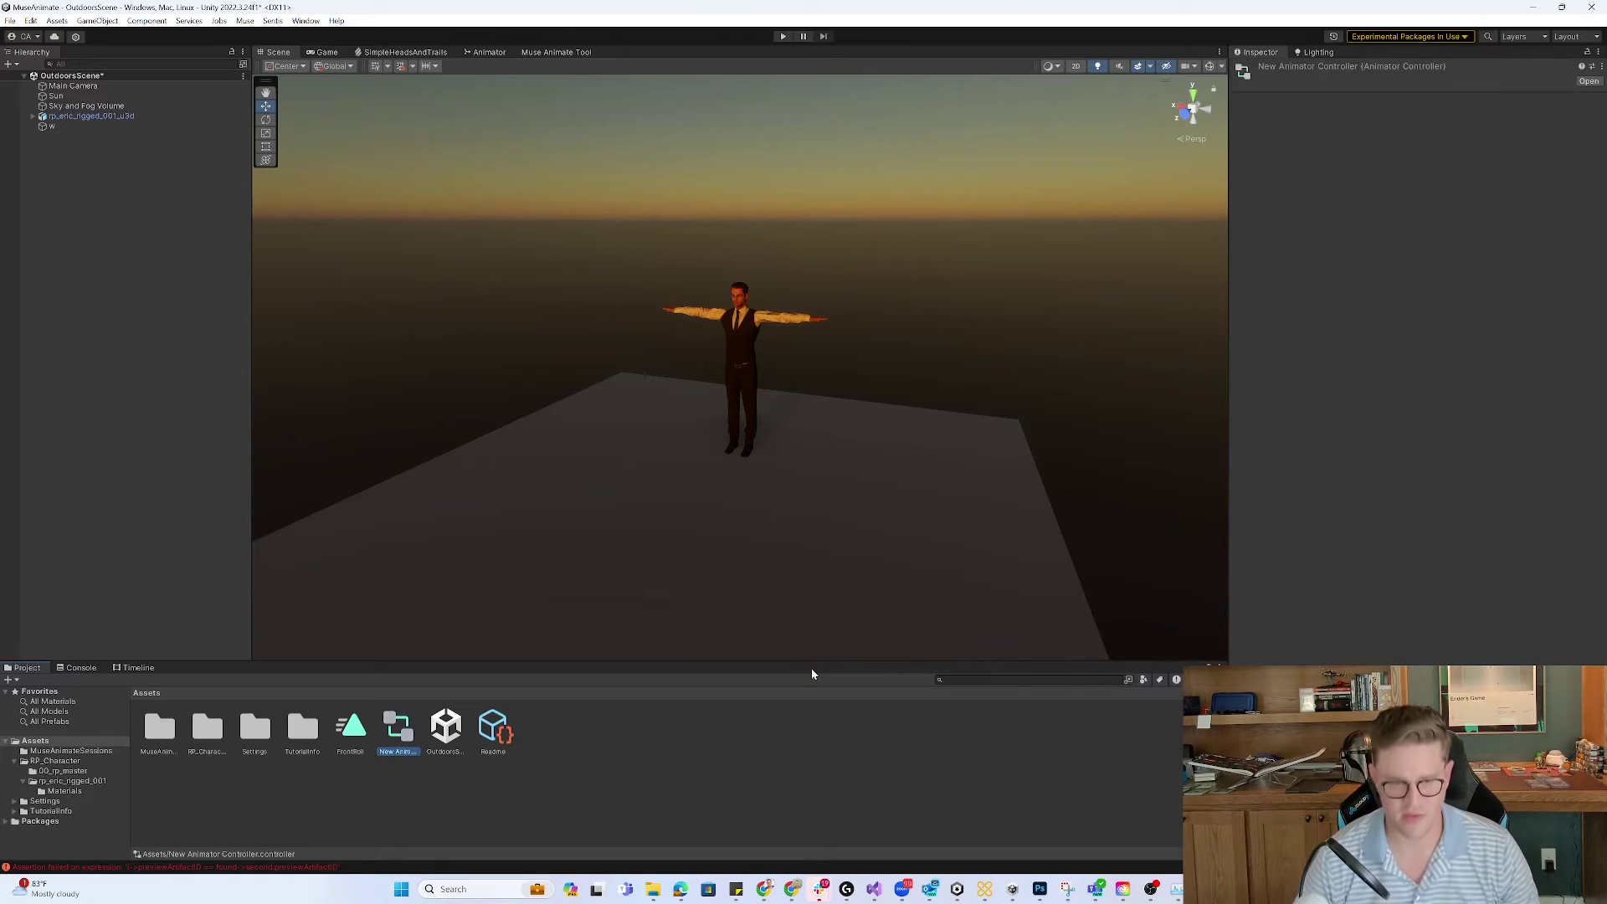
click(137, 116)
drag(394, 728, 1420, 220)
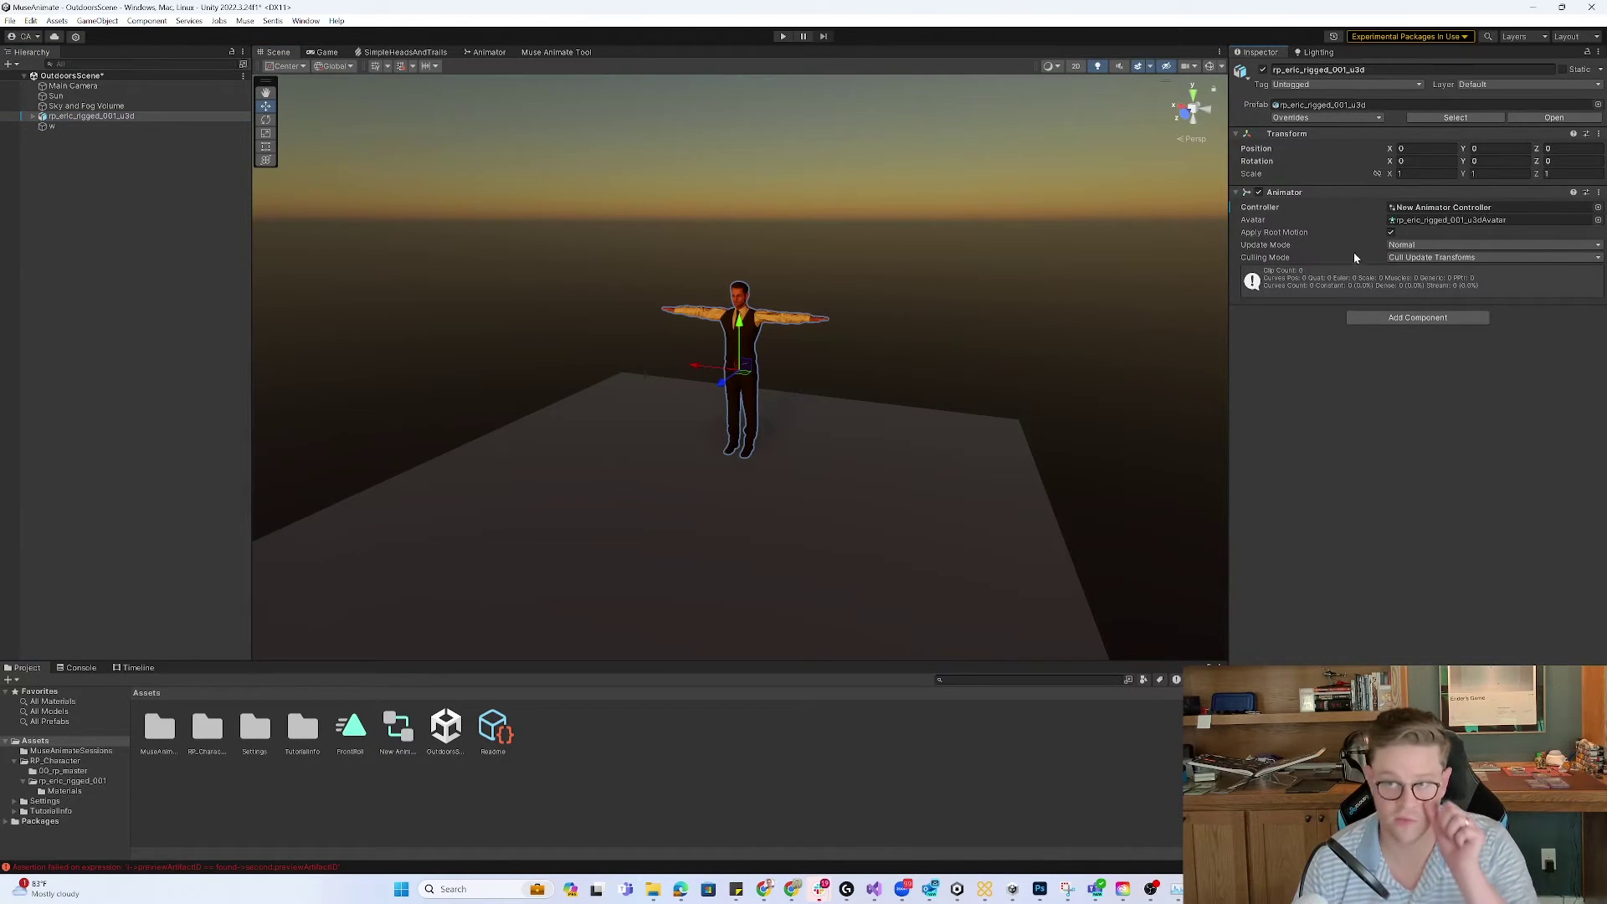
- Open the new Animator Controller, add an empty state beside Entry and assign the FrontRoll clip as its motion
double_click(397, 728)
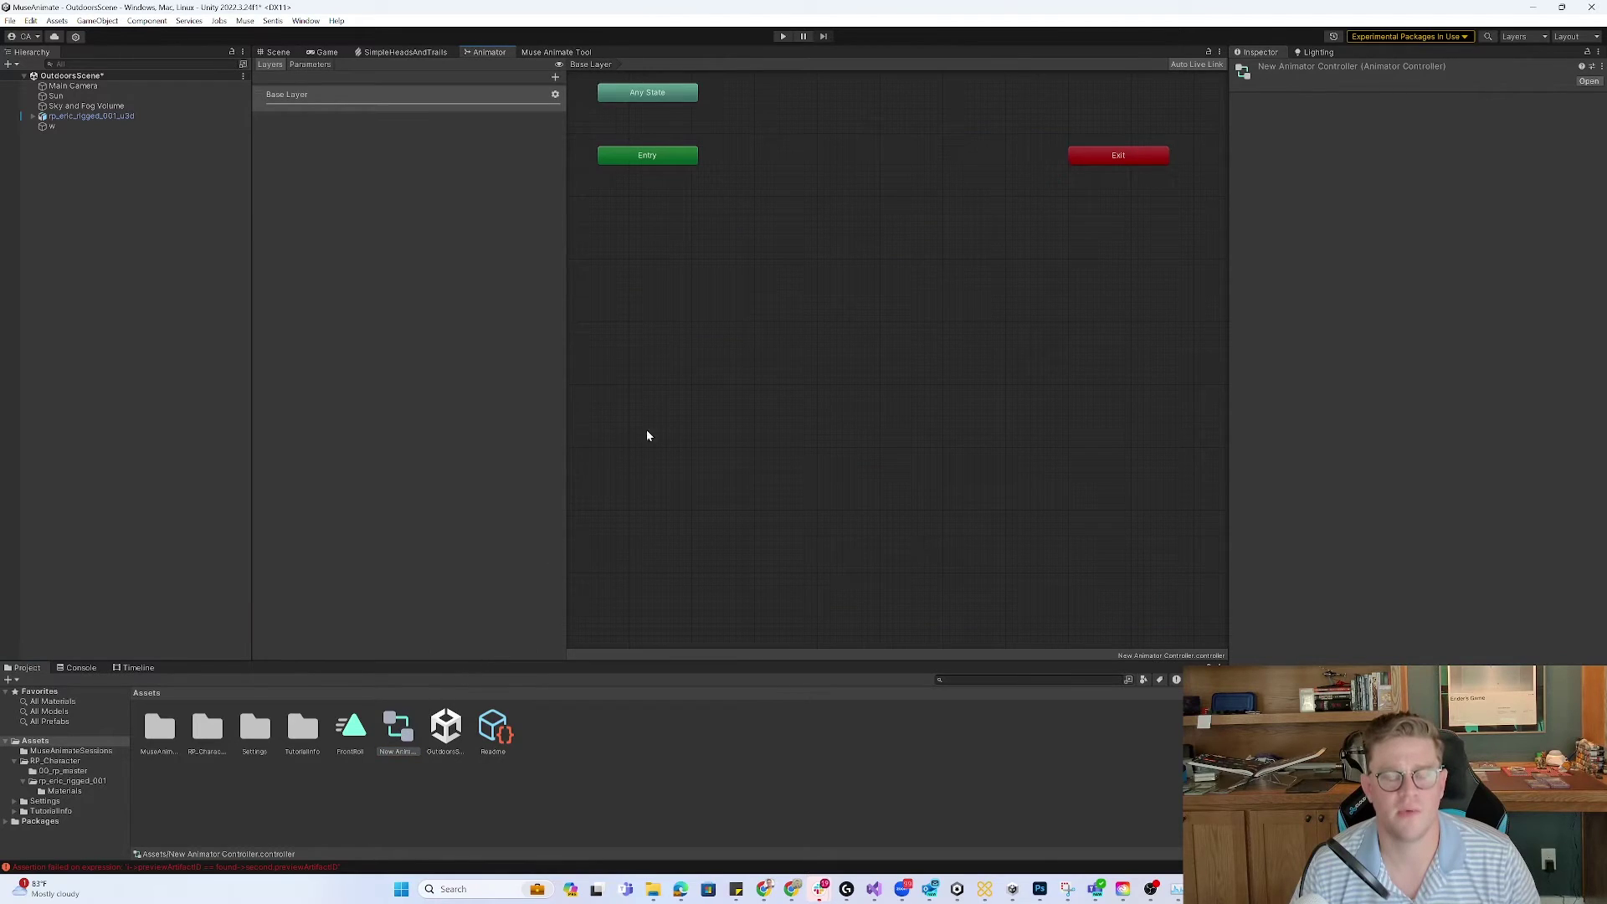
middle_drag(814, 312, 815, 485)
scroll(748, 410, up, 1)
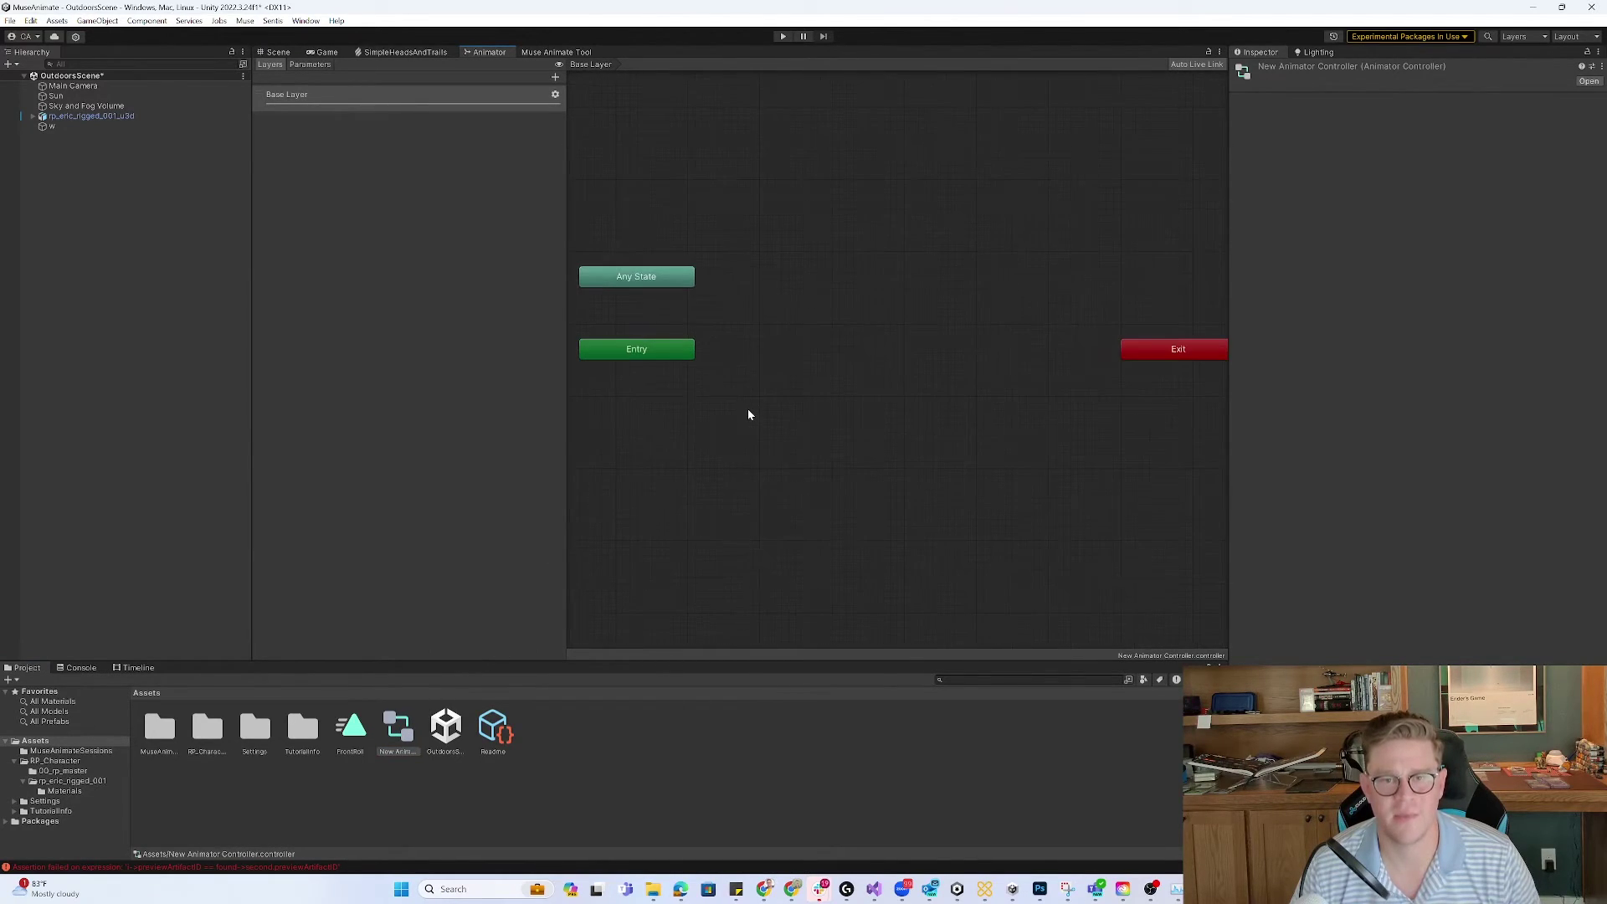
right_click(780, 356)
mouse_move(808, 360)
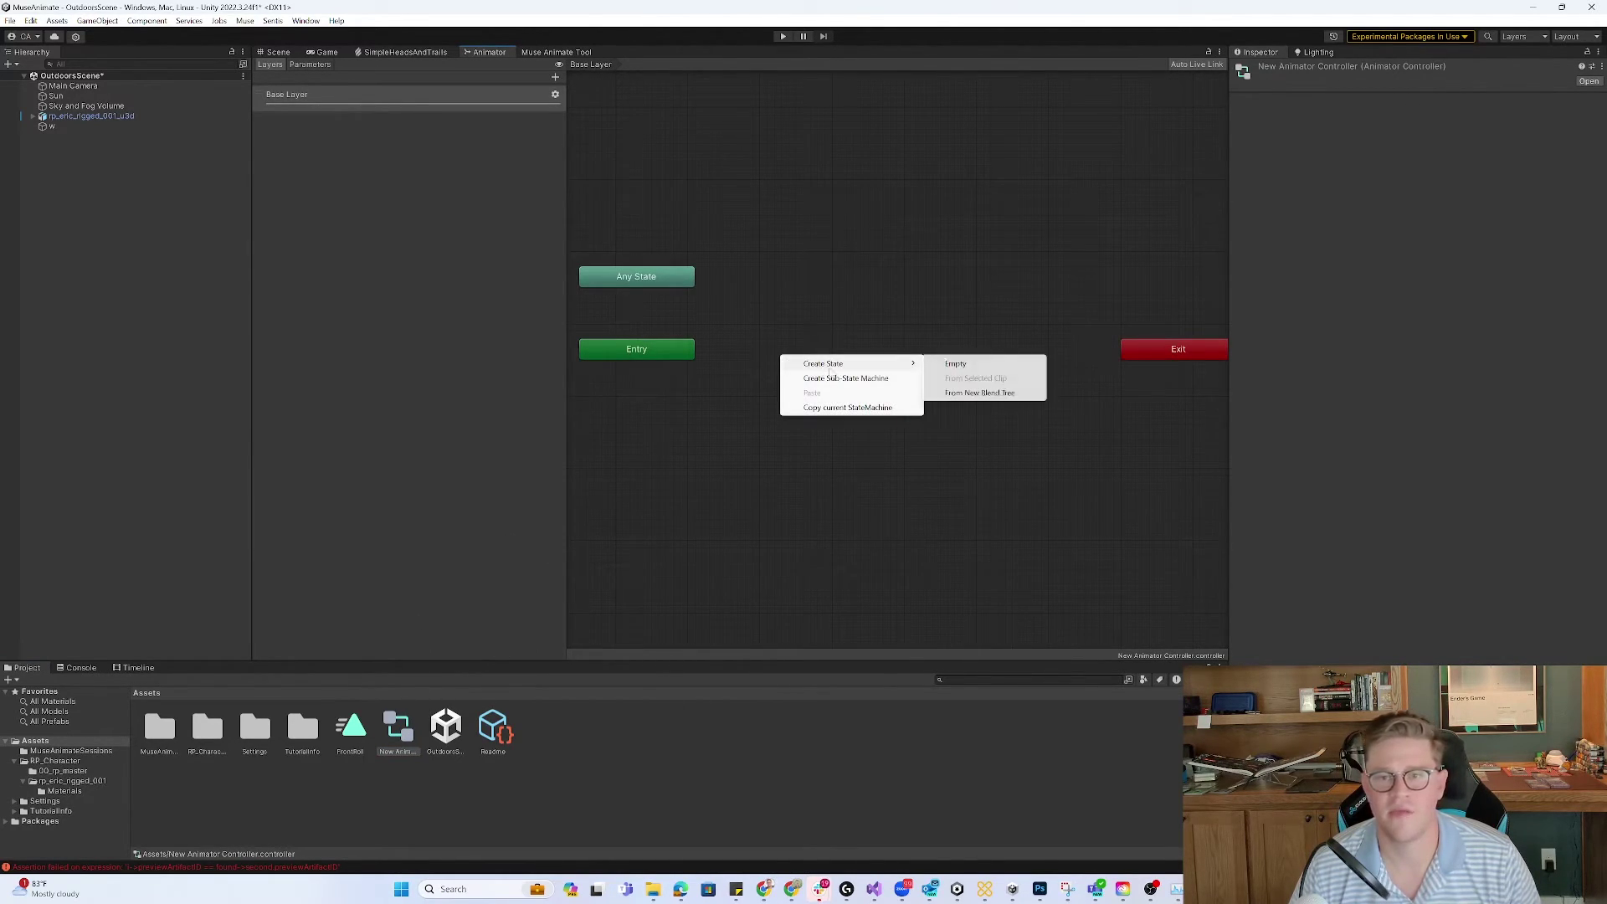
click(940, 359)
drag(841, 369, 821, 360)
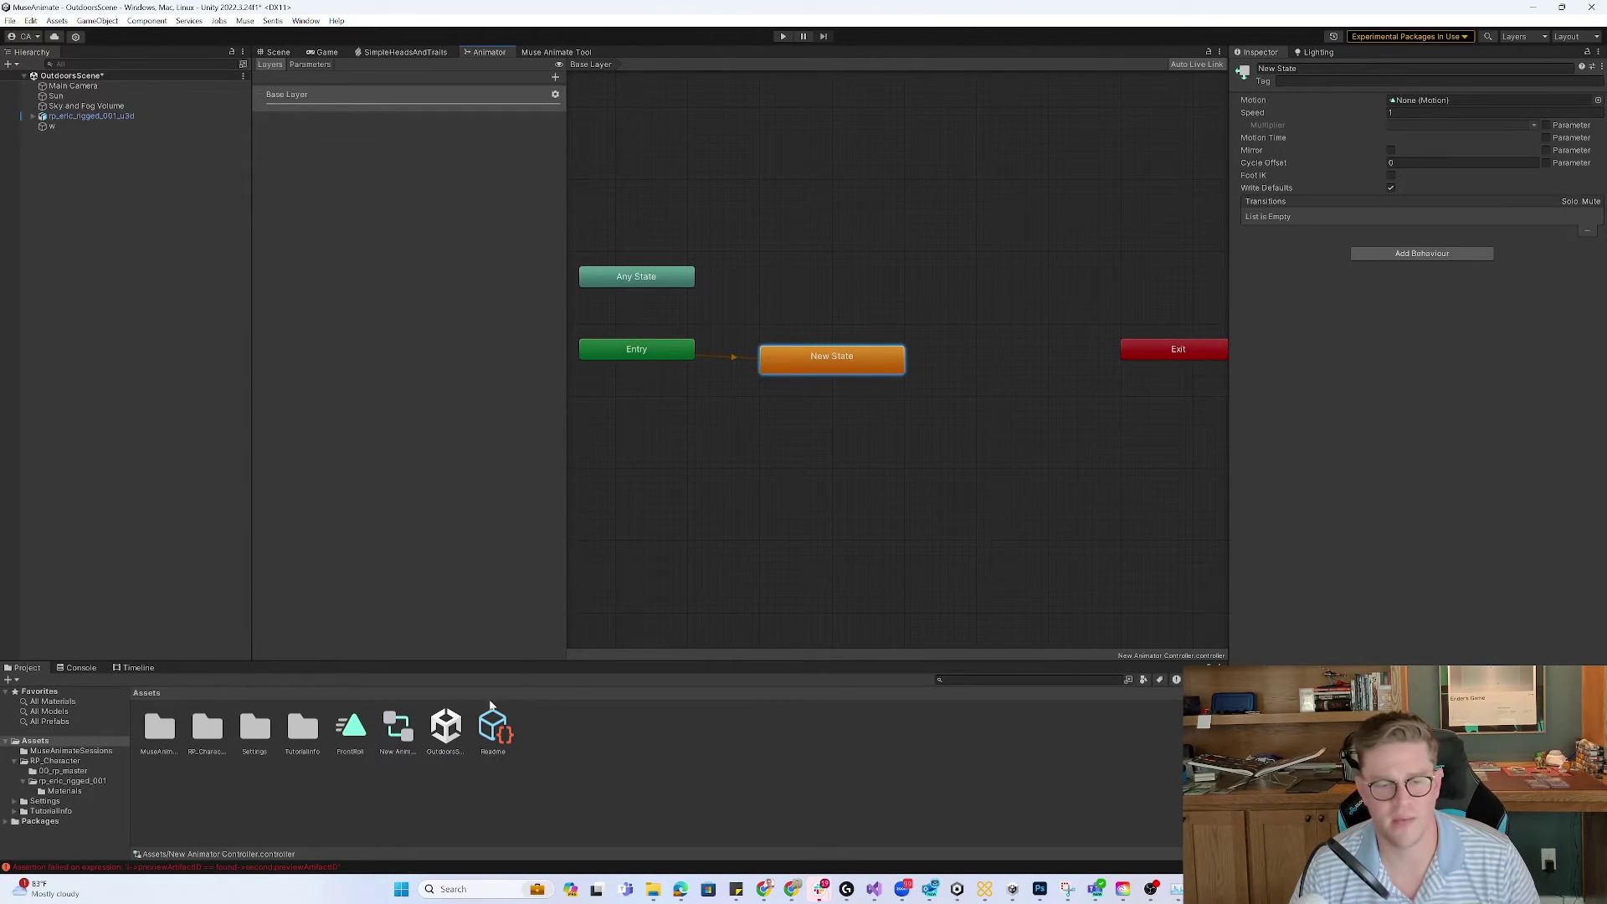
drag(351, 735, 1438, 104)
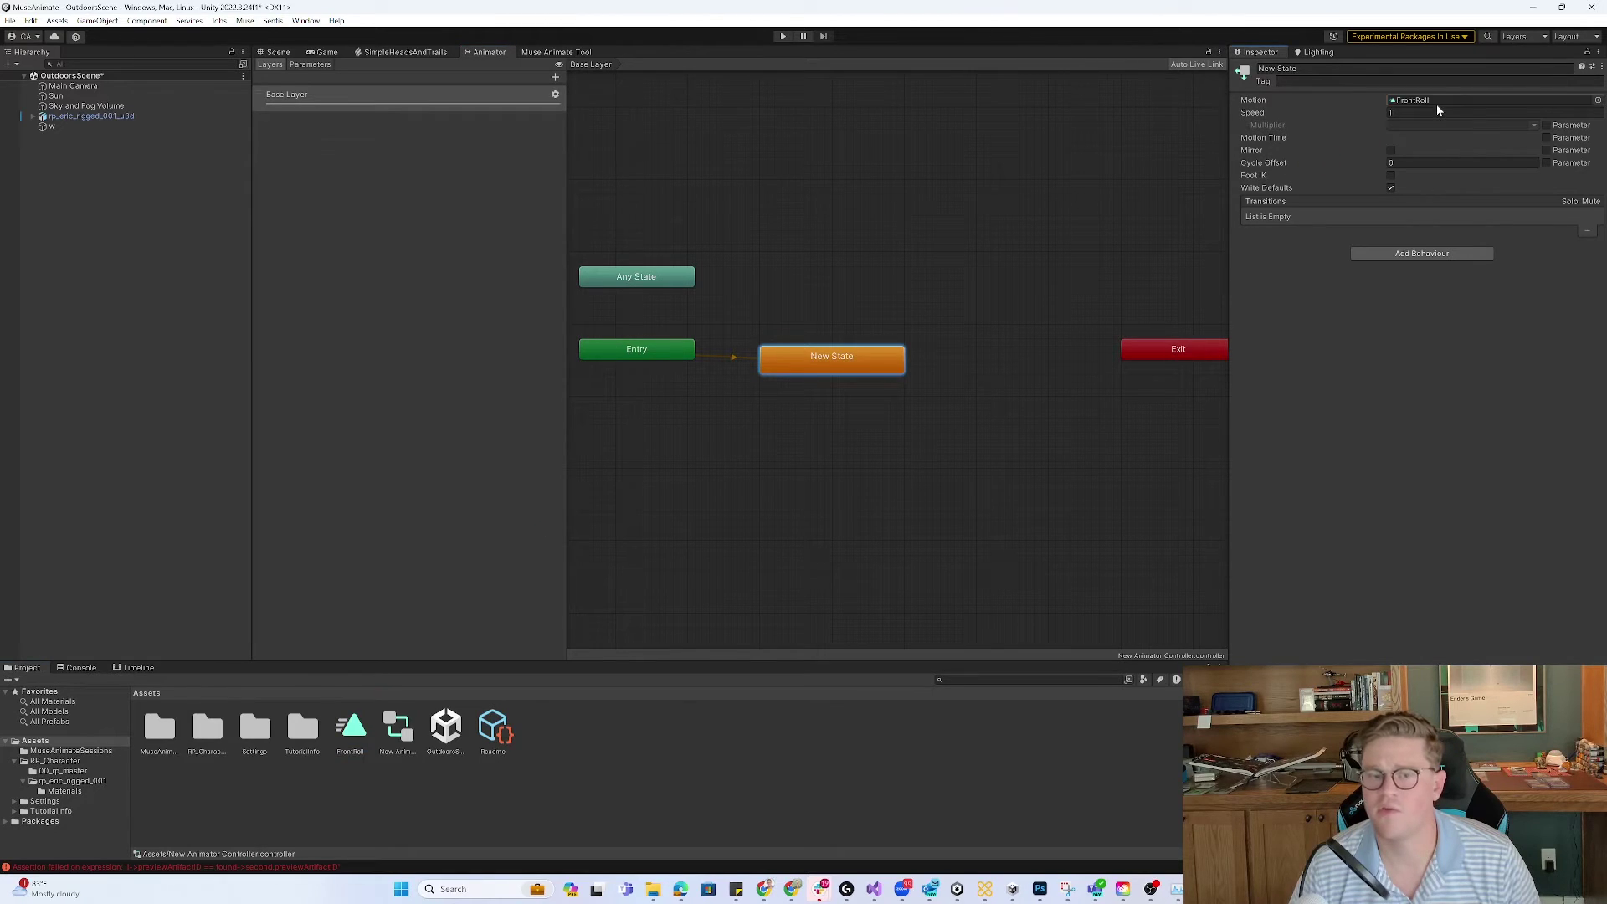
- Watch the front roll on the character in the Scene view in Play mode, and exit Play mode
click(278, 52)
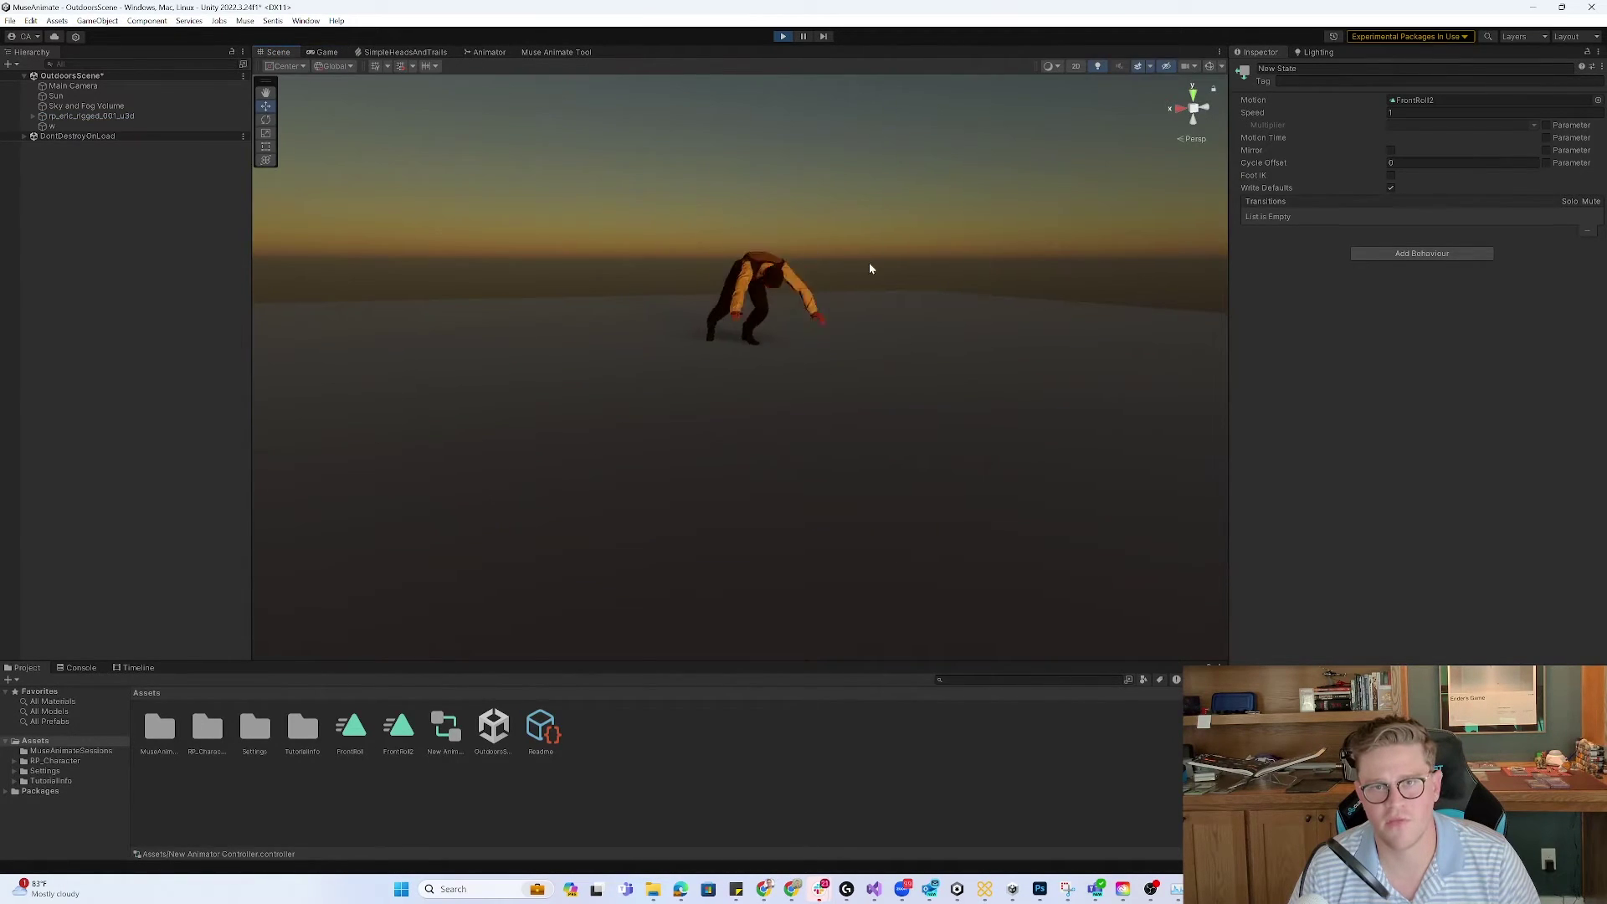
right_drag(664, 248, 642, 276)
click(783, 37)
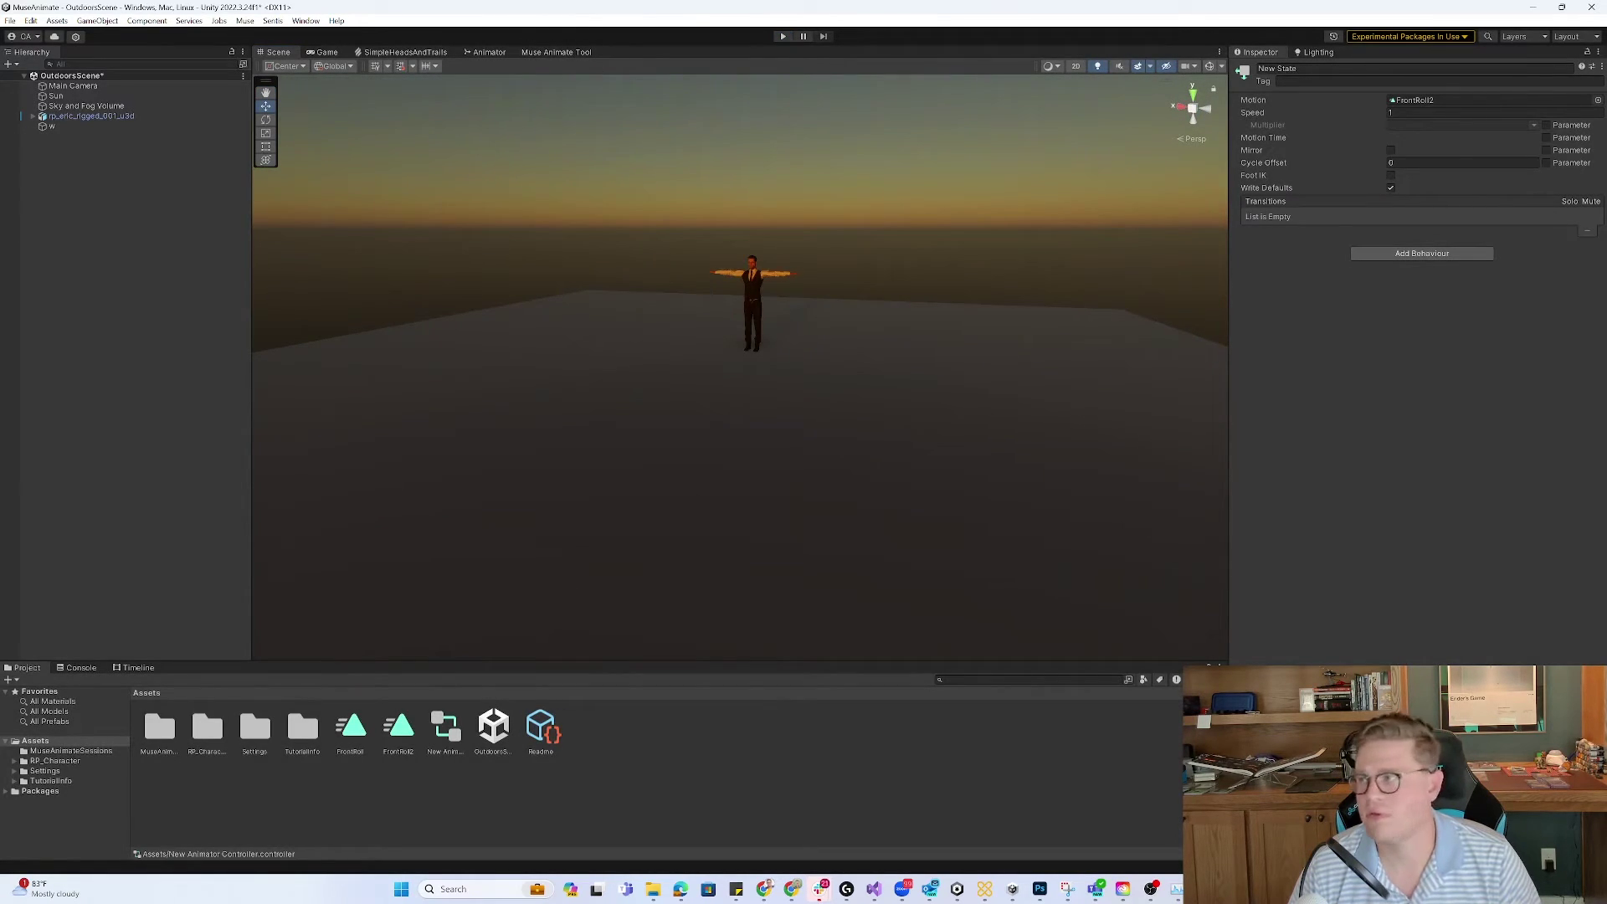
- Enter "chracter turns right and takes a big jump forward" as a new motion prompt in the Muse Animate Tool
click(488, 52)
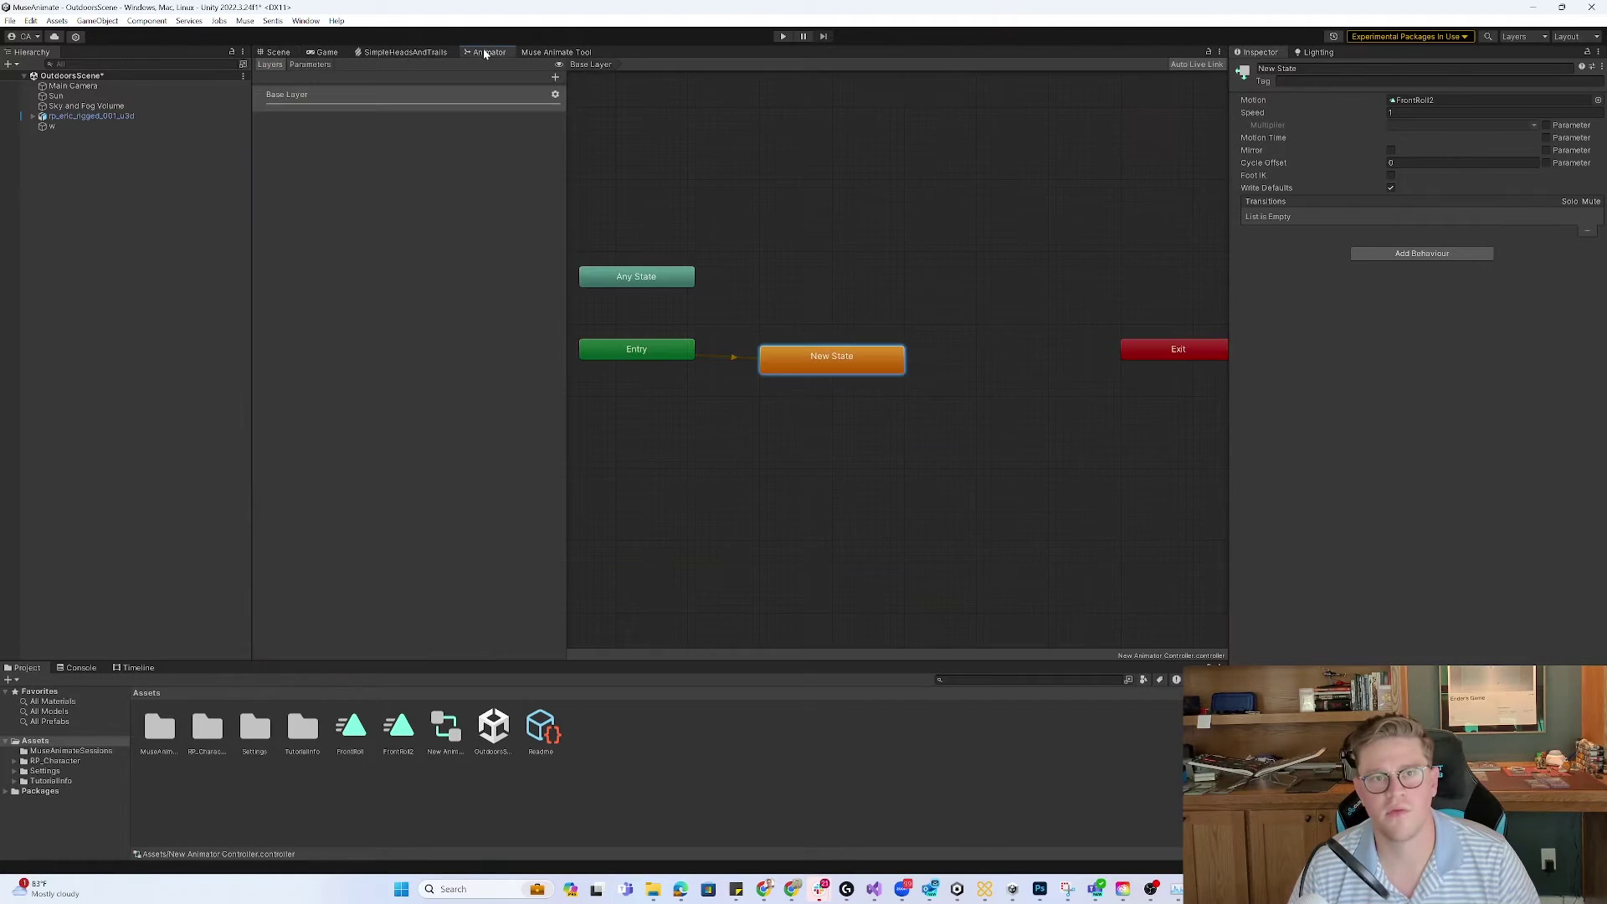
click(556, 52)
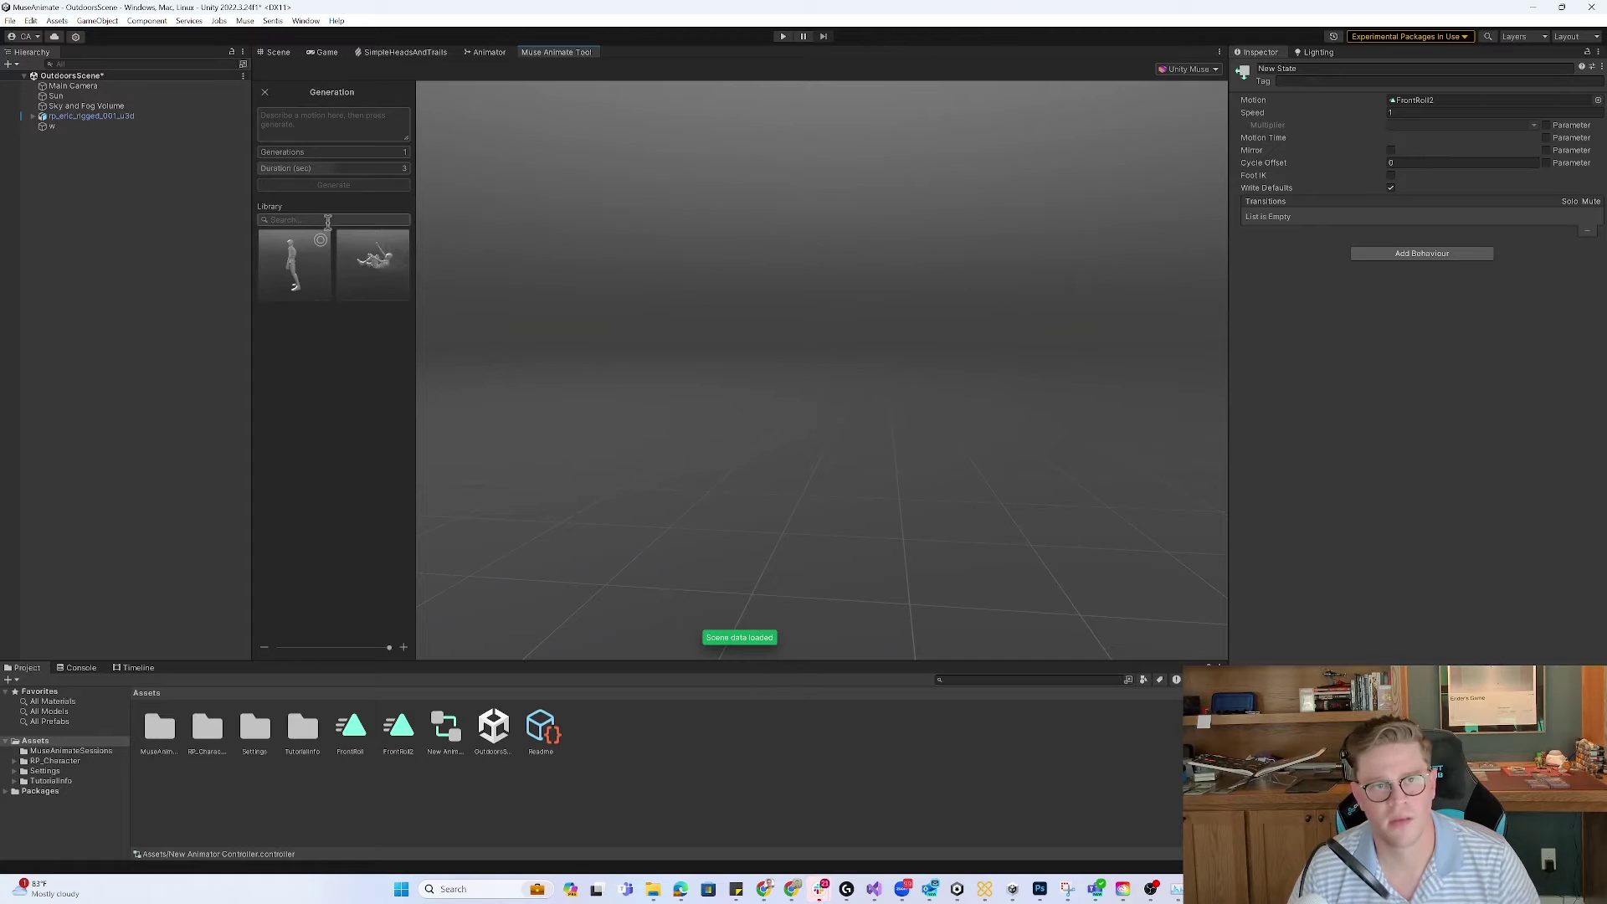
click(330, 130)
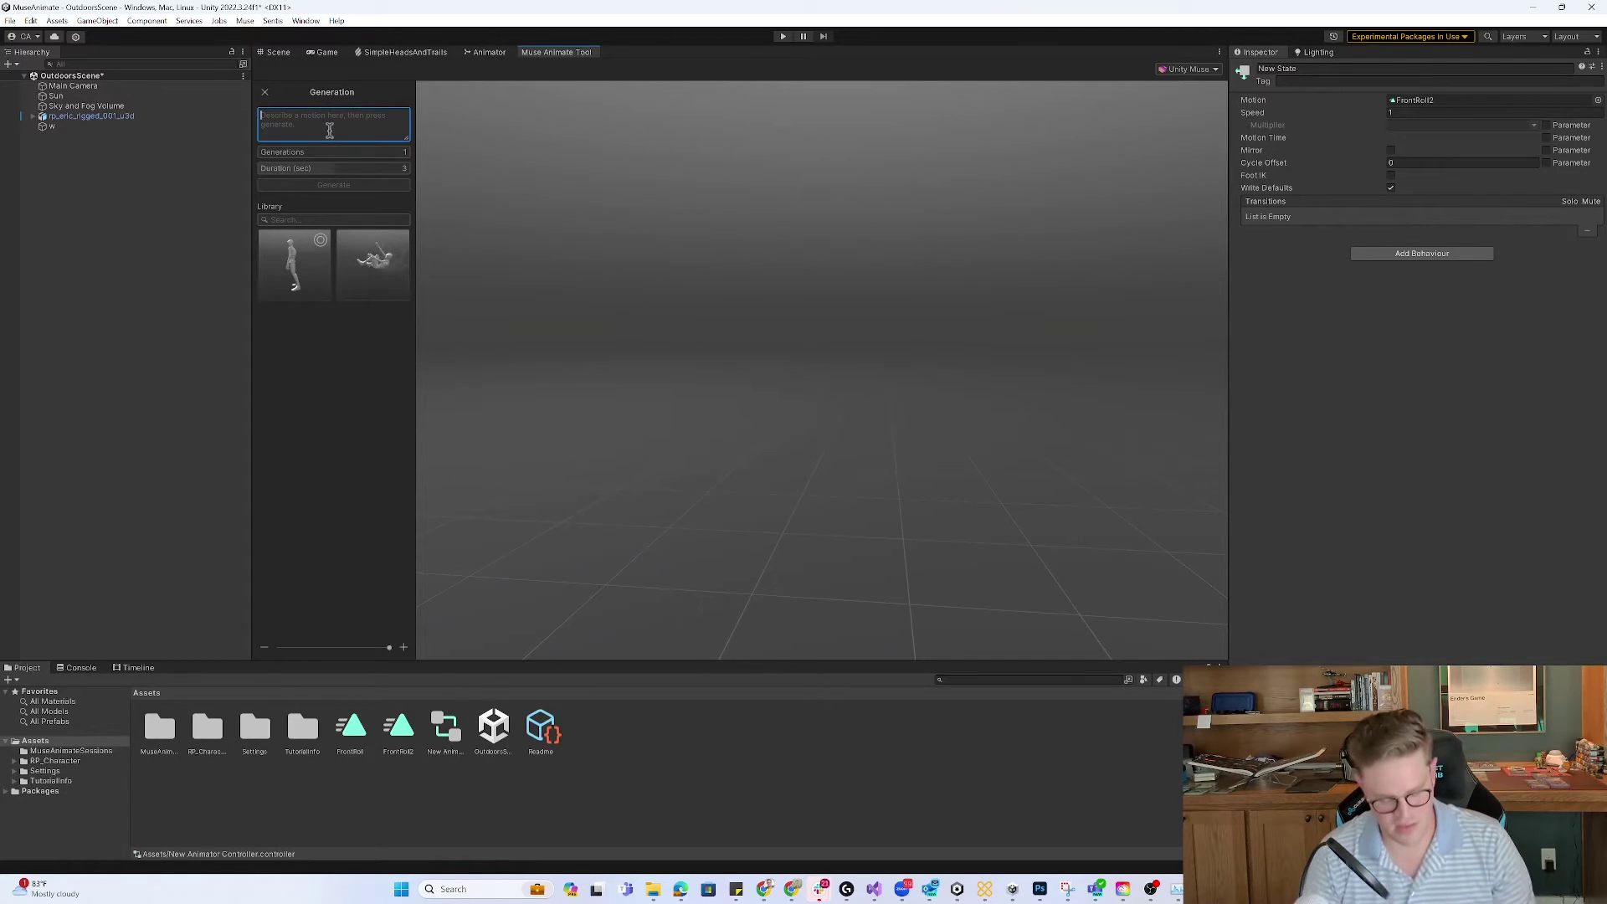
text(chr)
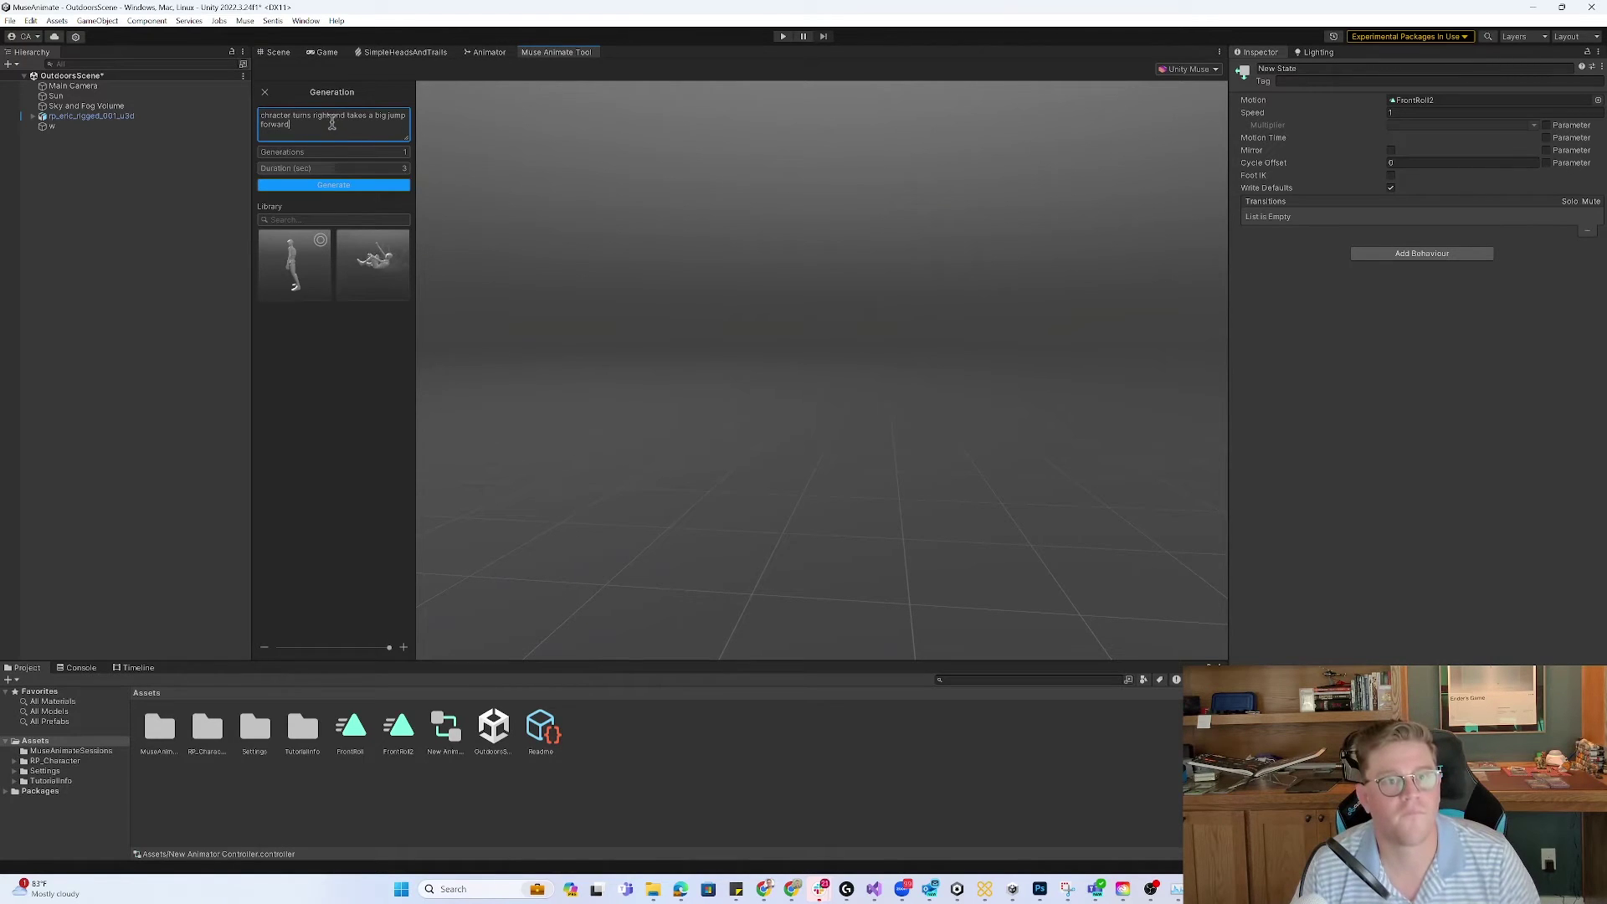
- Replace "and" with "then" in the motion prompt, adjust the duration and generate the animation
triple_click(344, 118)
click(348, 117)
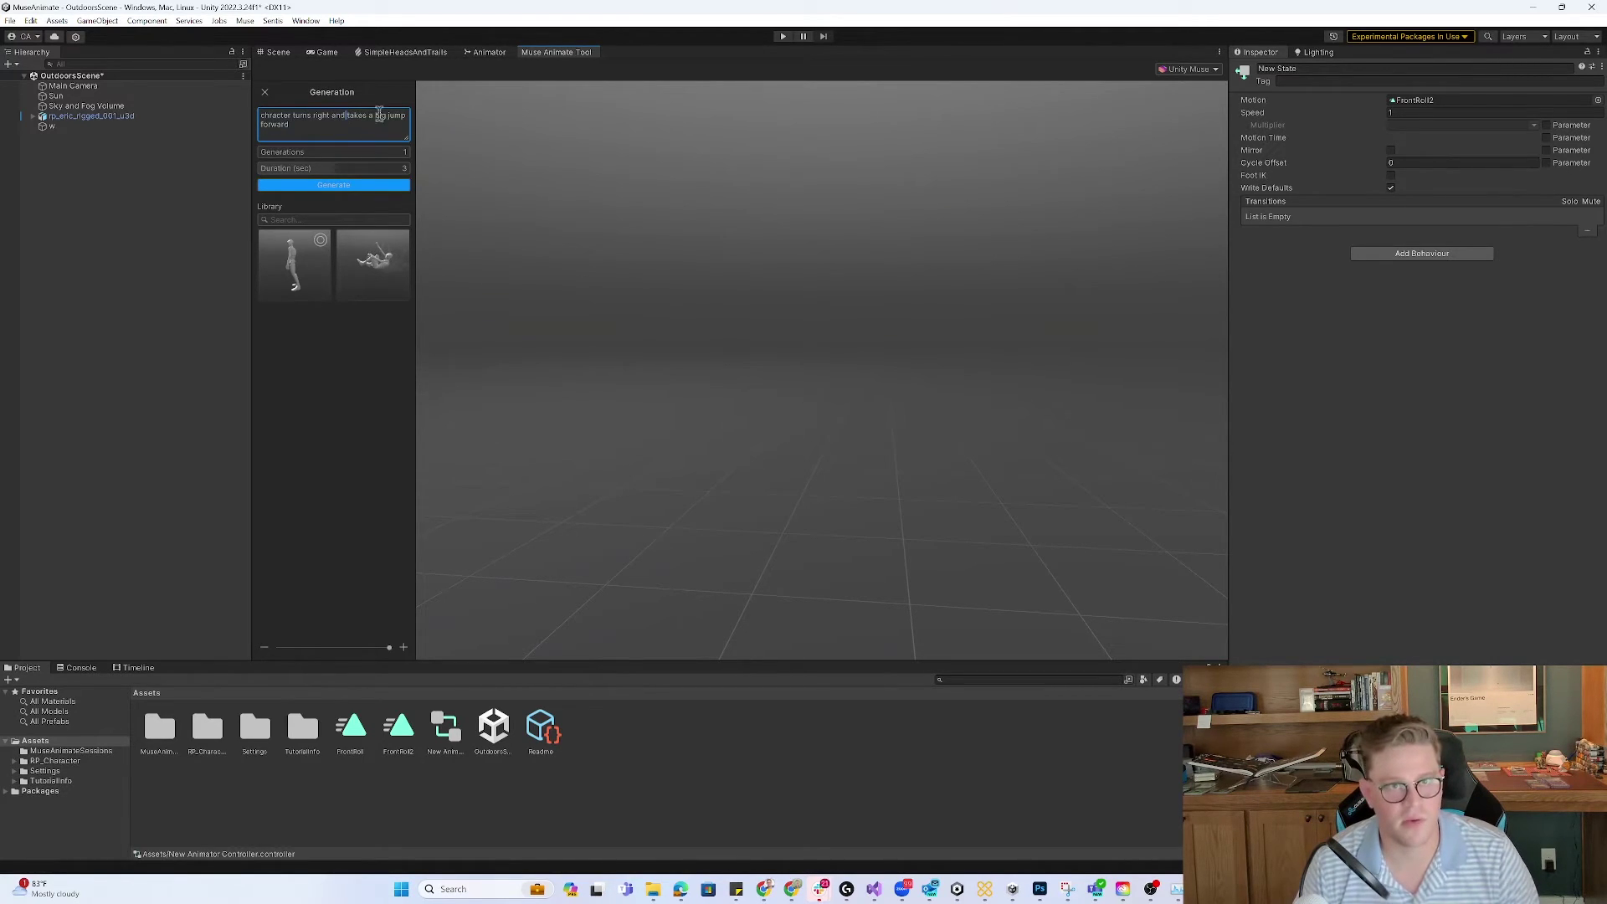
key(BackSpace)
key(BackSpace)
key(BackSpace)
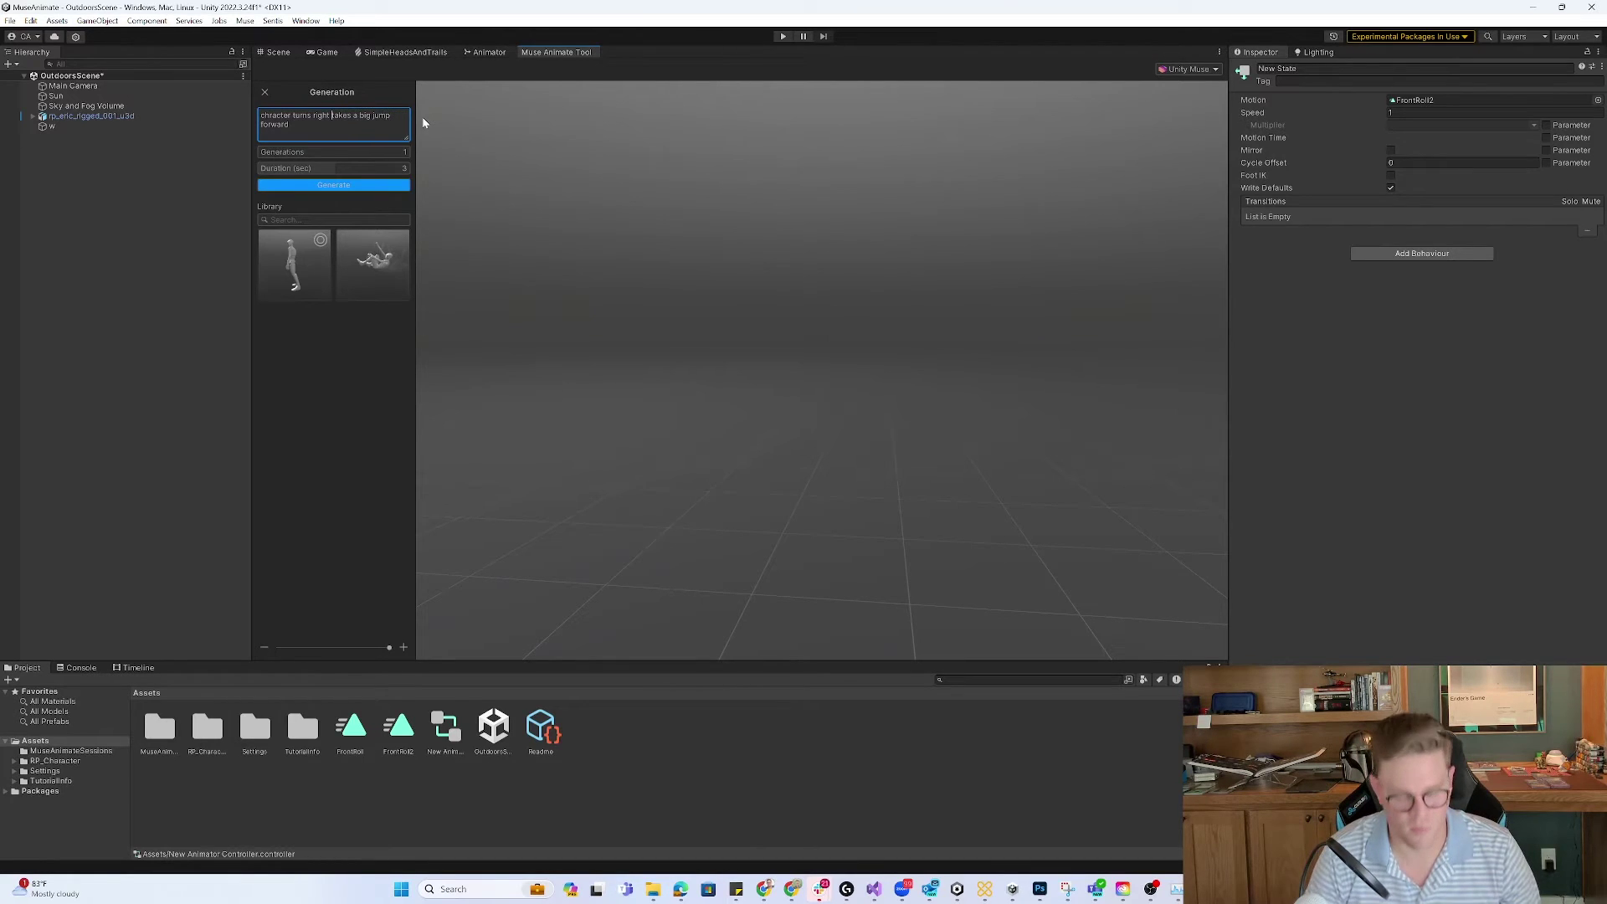
text(then)
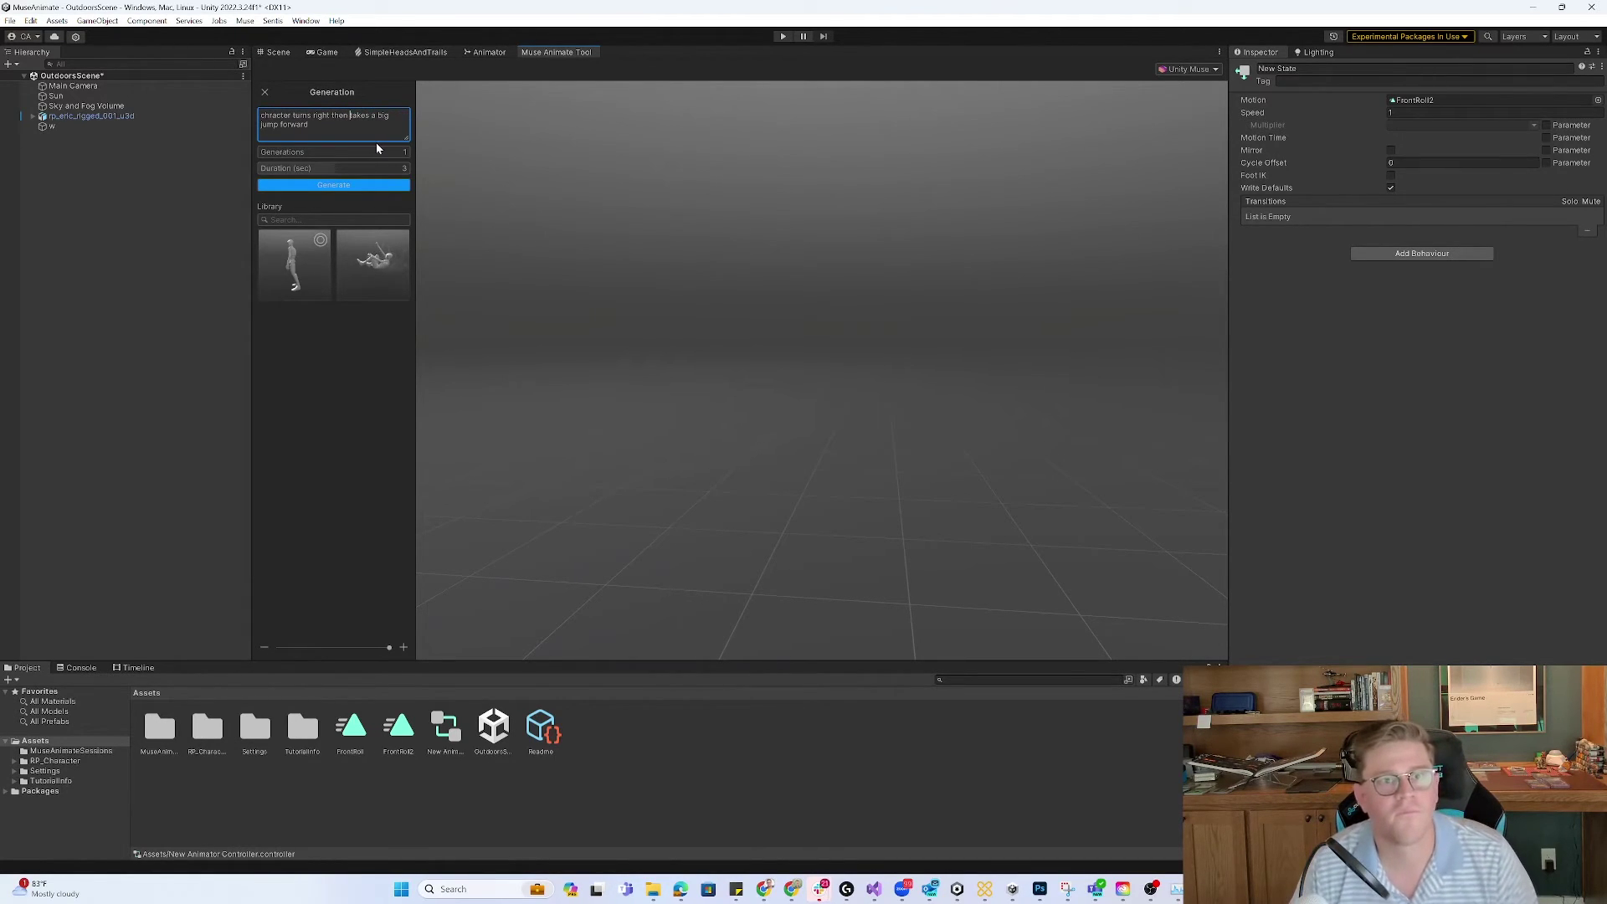
click(365, 169)
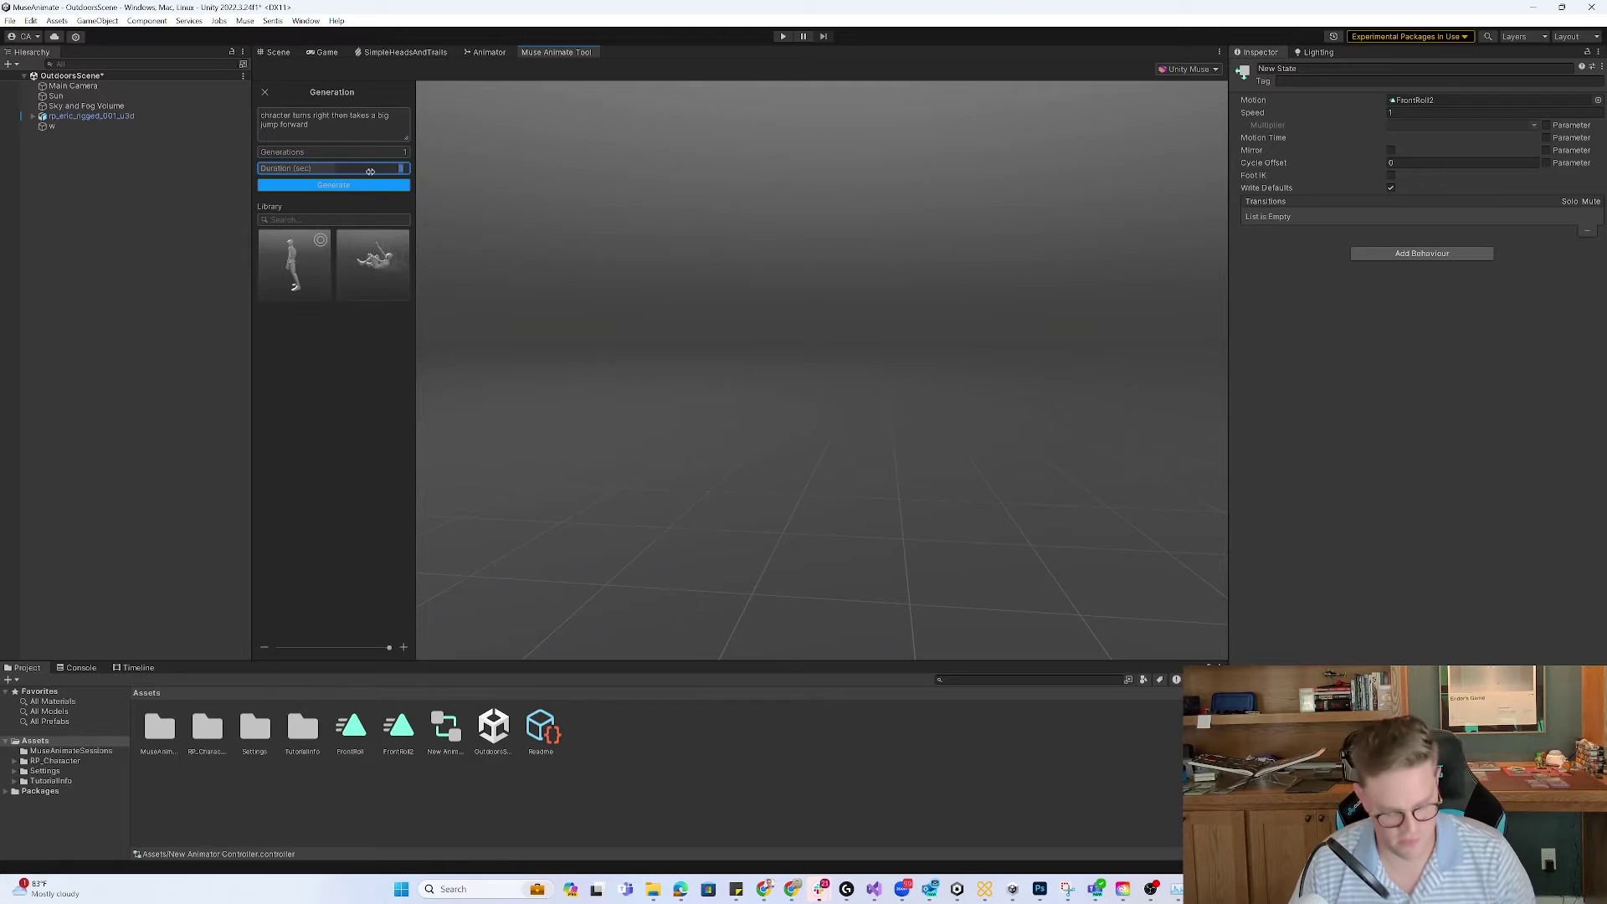
click(379, 185)
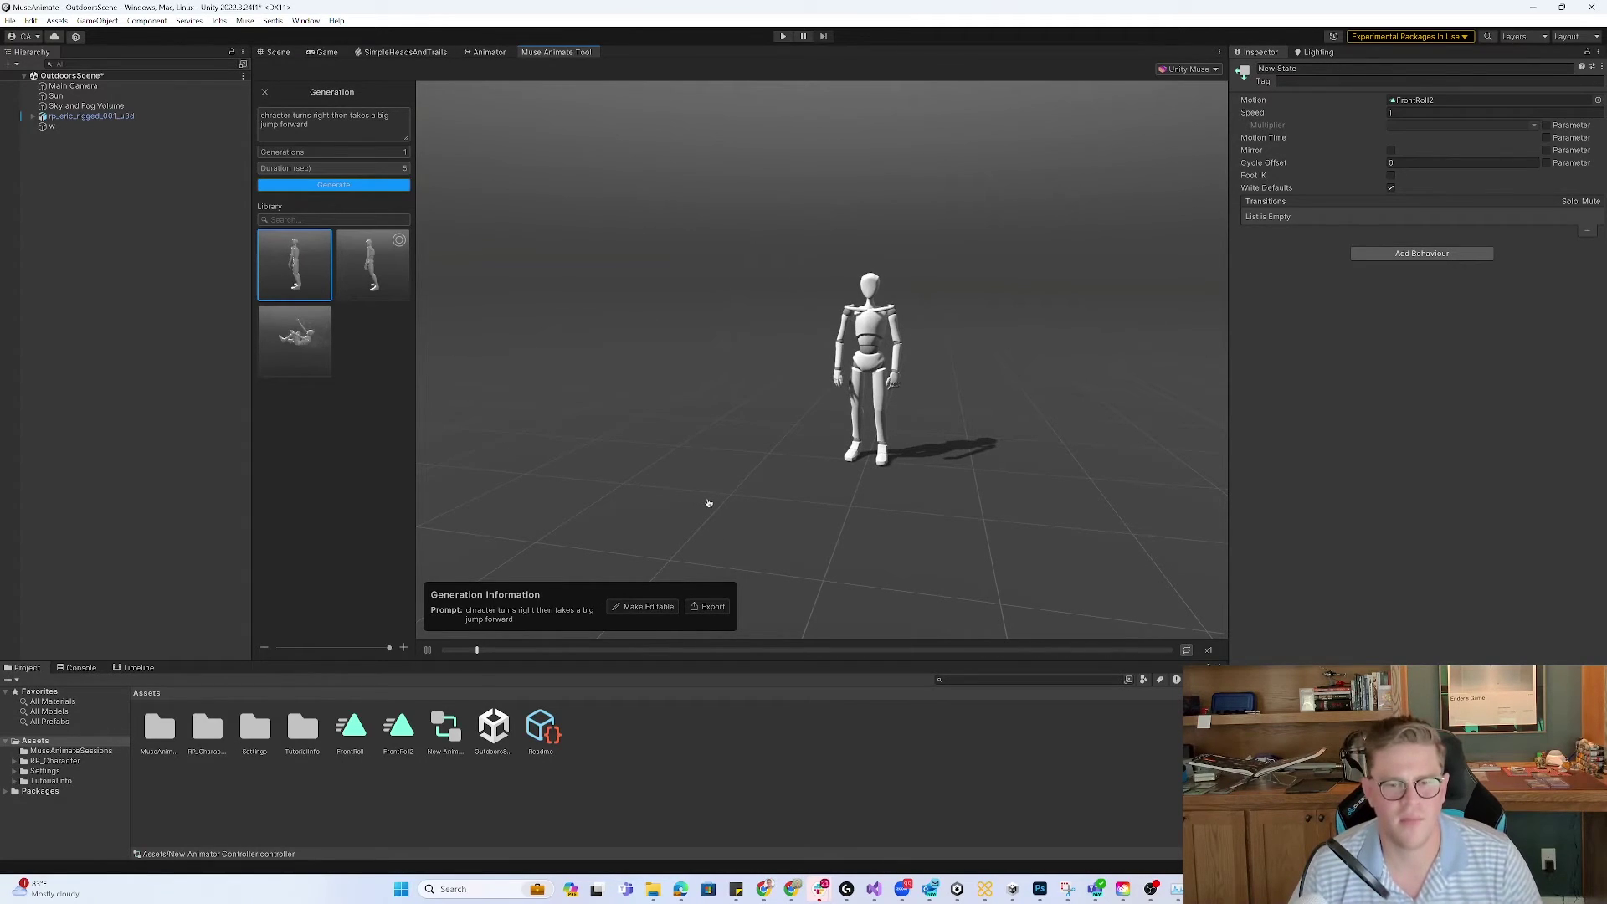
- Export the generated turn-and-jump animation to the Assets folder as turnRight
click(749, 470)
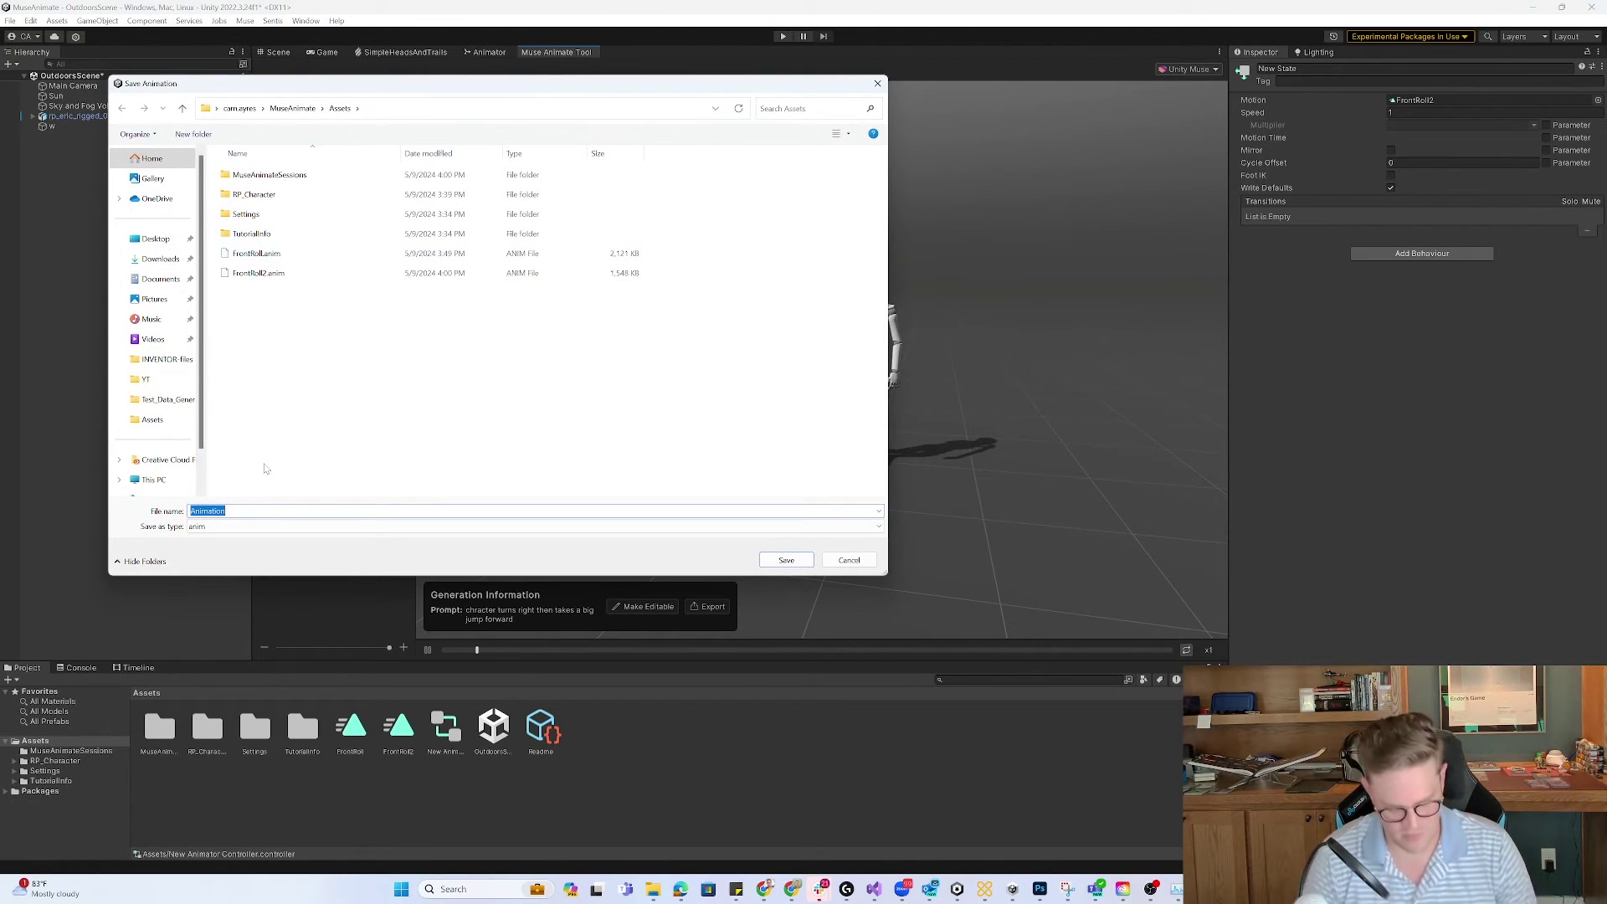
text(turnR)
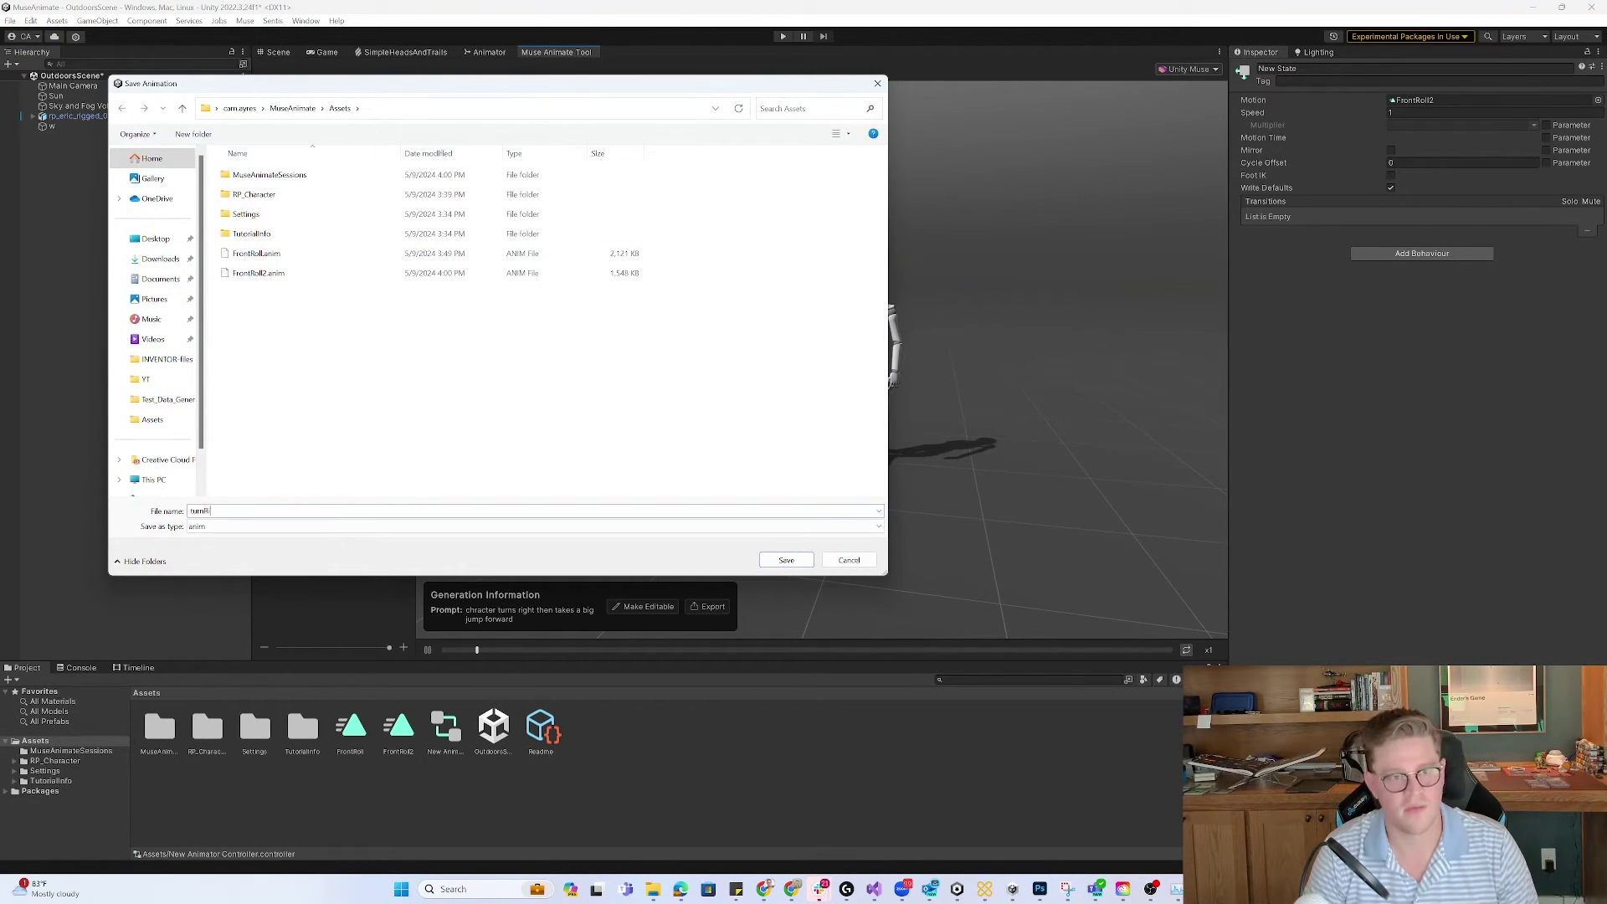
text(ight)
key(Return)
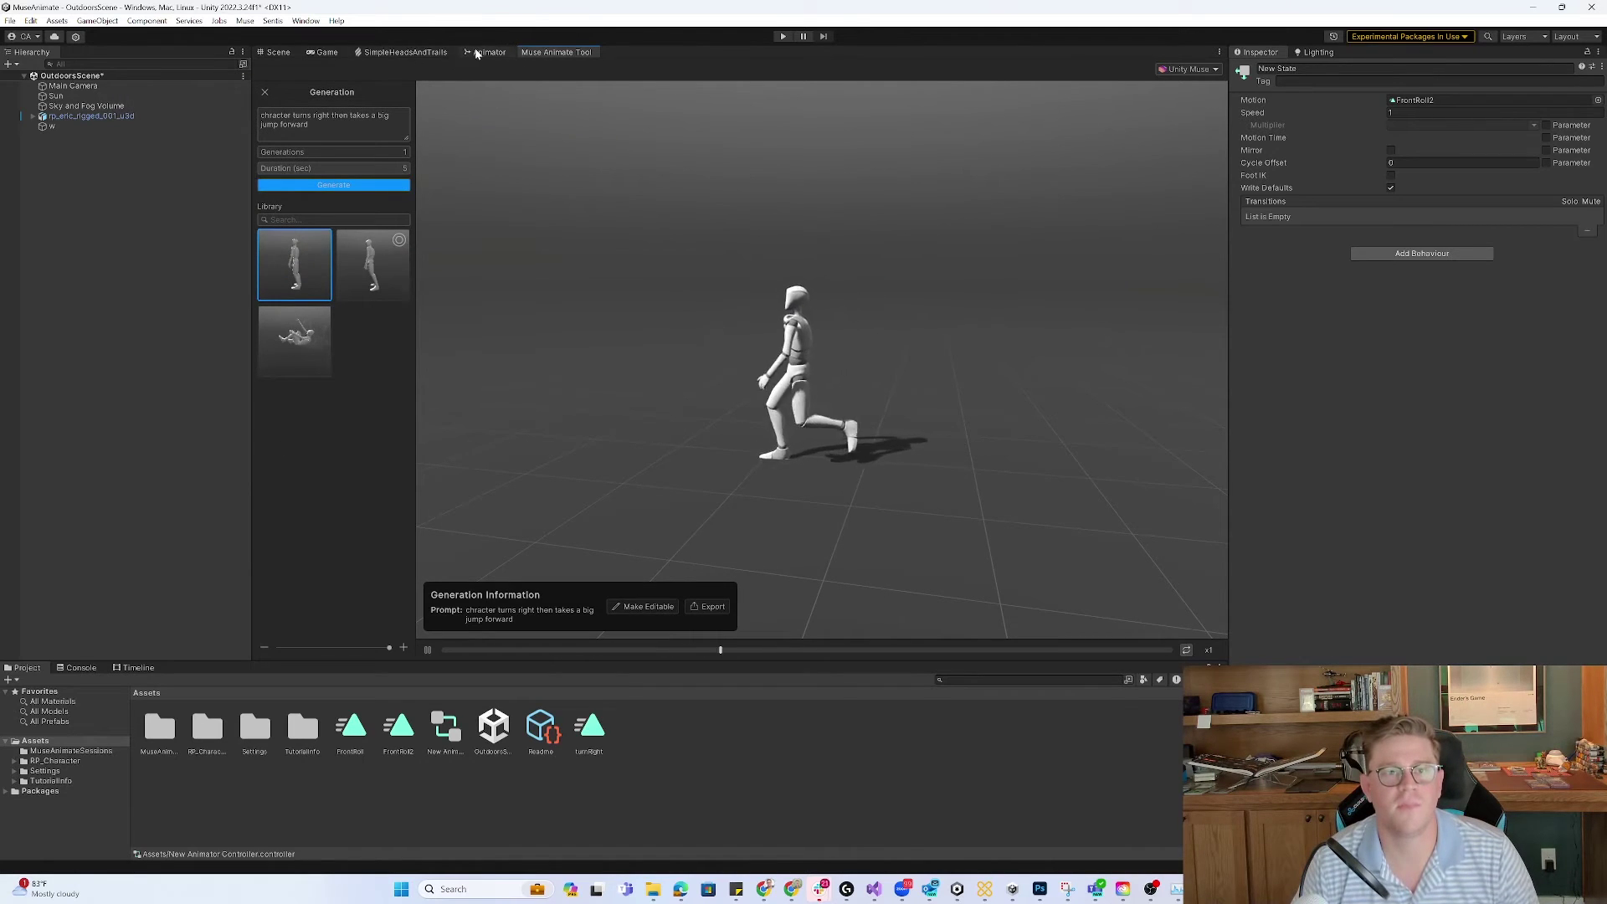
- Add the turnRight clip as a state in the Animator and make a transition to it from New State
click(478, 53)
drag(589, 726, 927, 412)
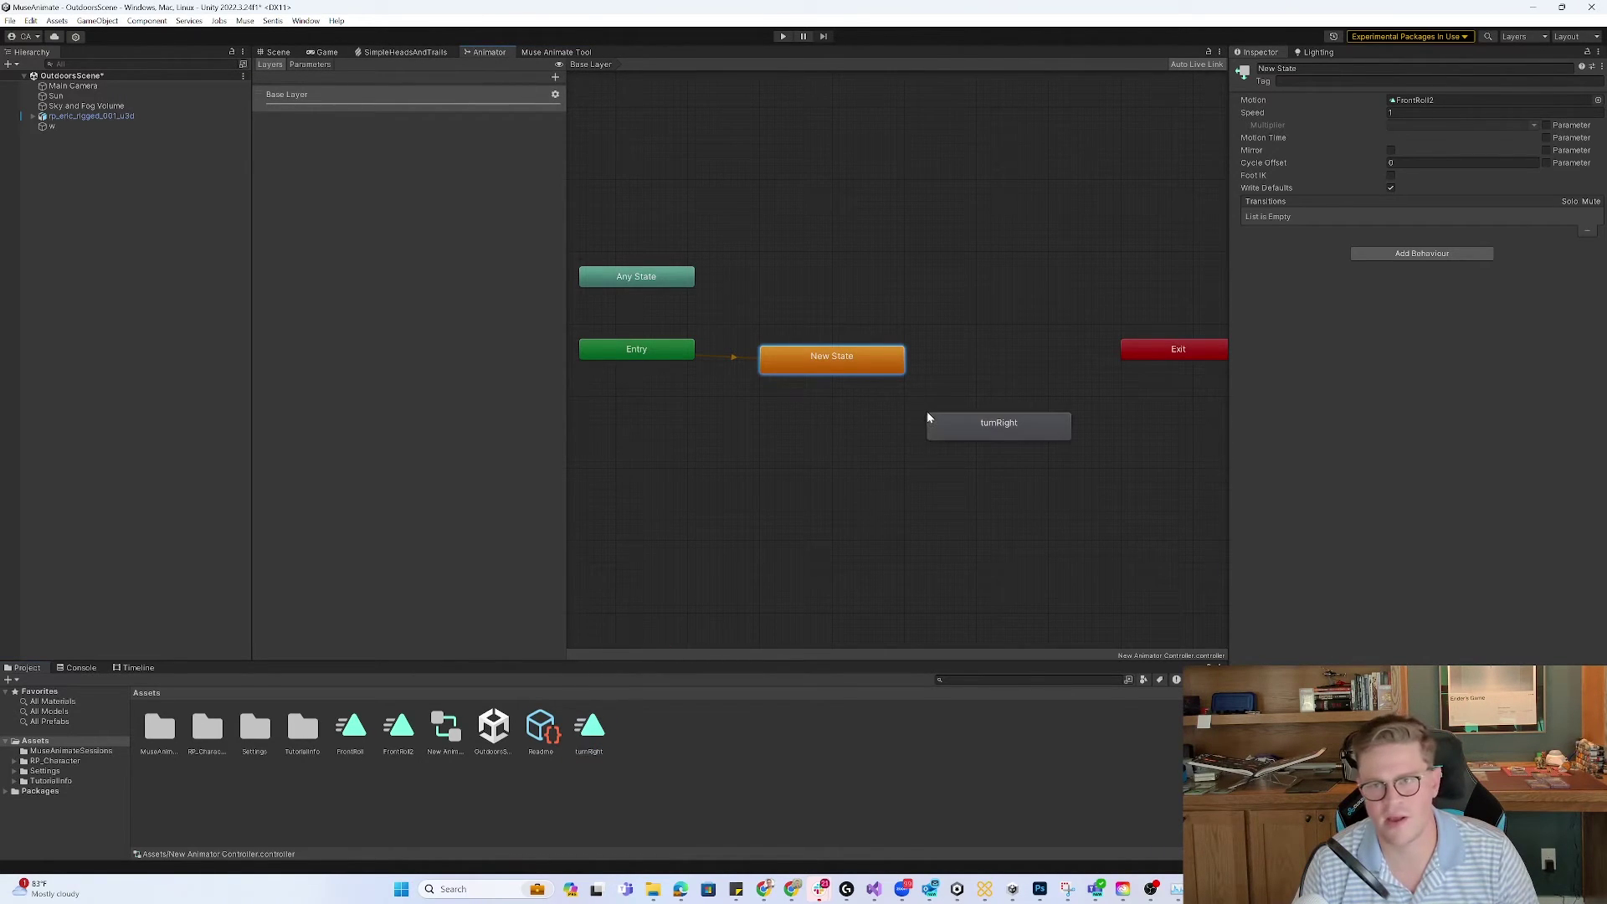
right_click(896, 361)
click(924, 373)
click(999, 426)
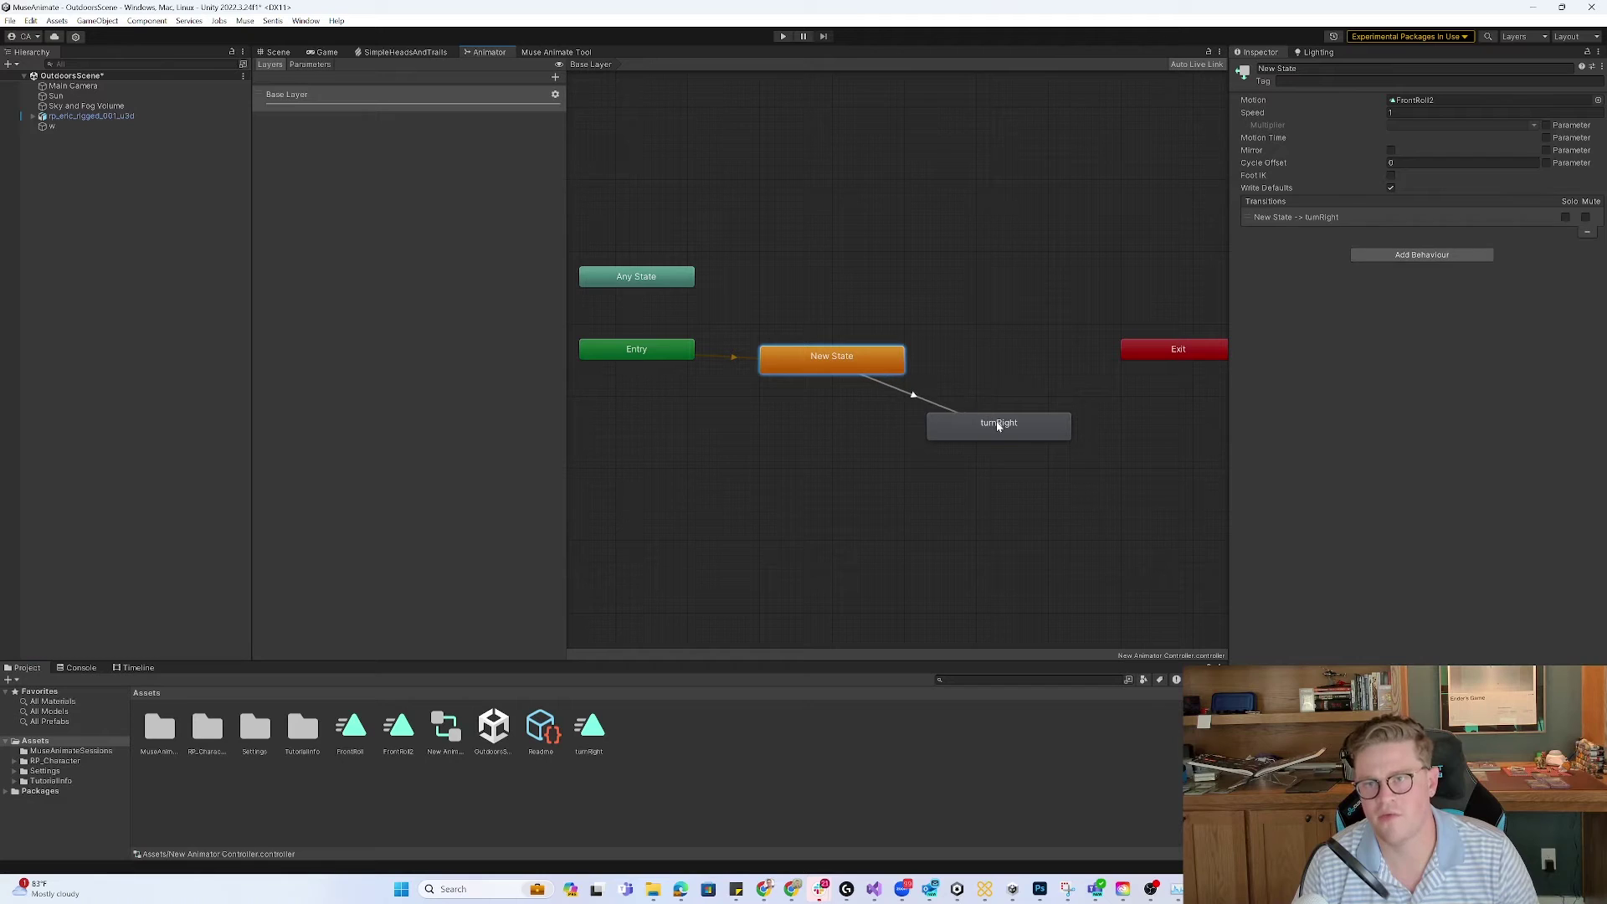
- Run the scene in Play mode to watch the character go from the front roll into the turn-right animation, and stop it
click(276, 53)
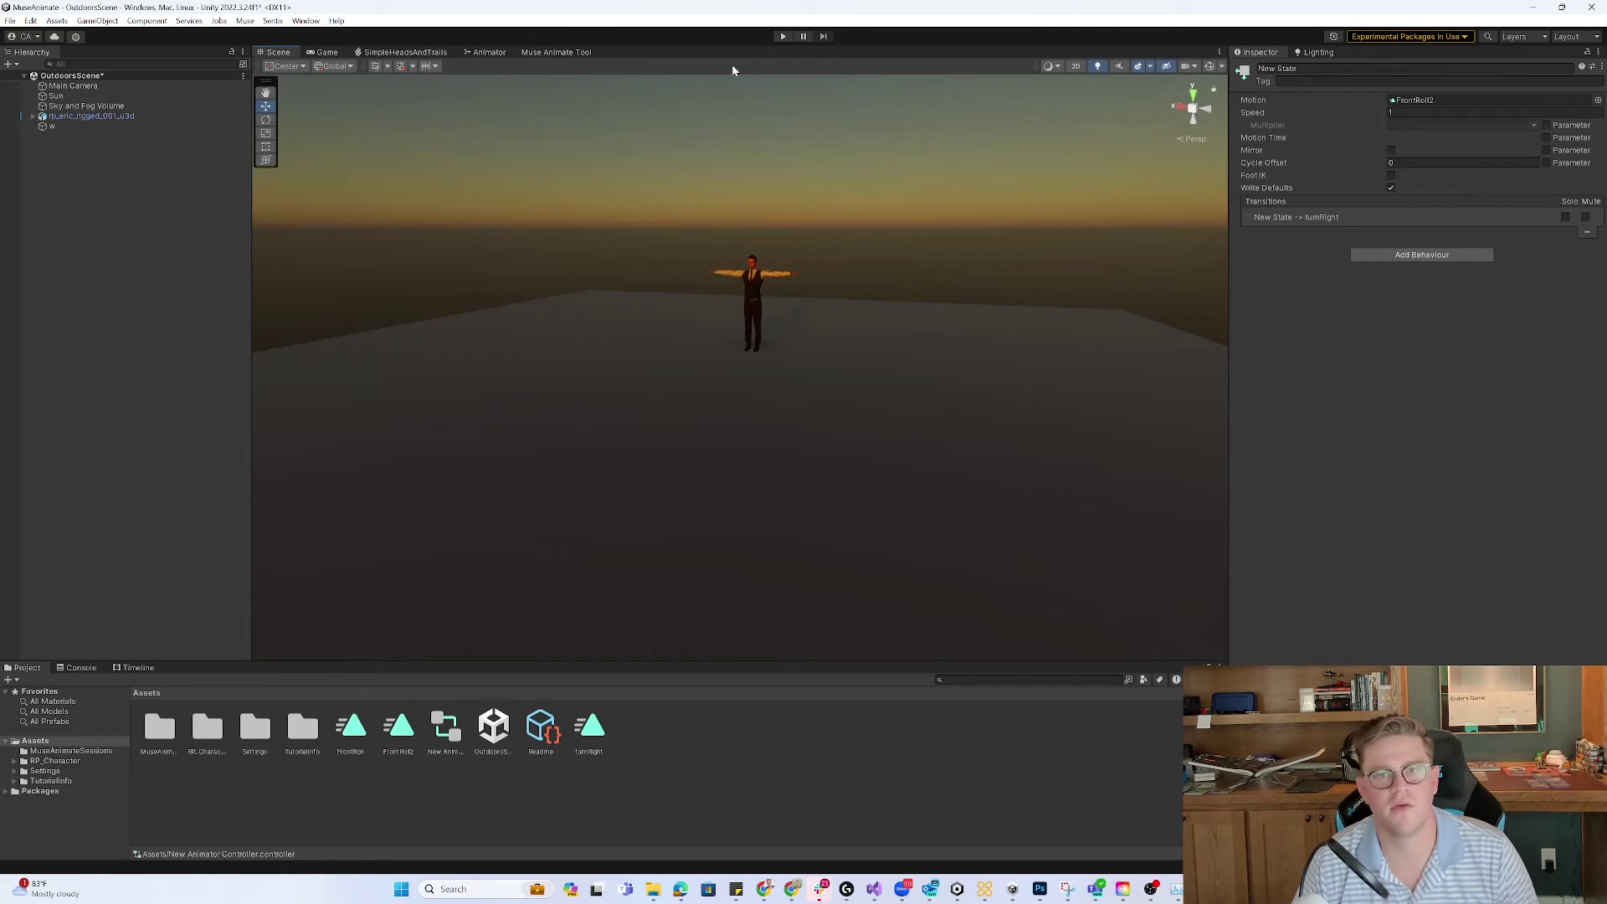
click(783, 37)
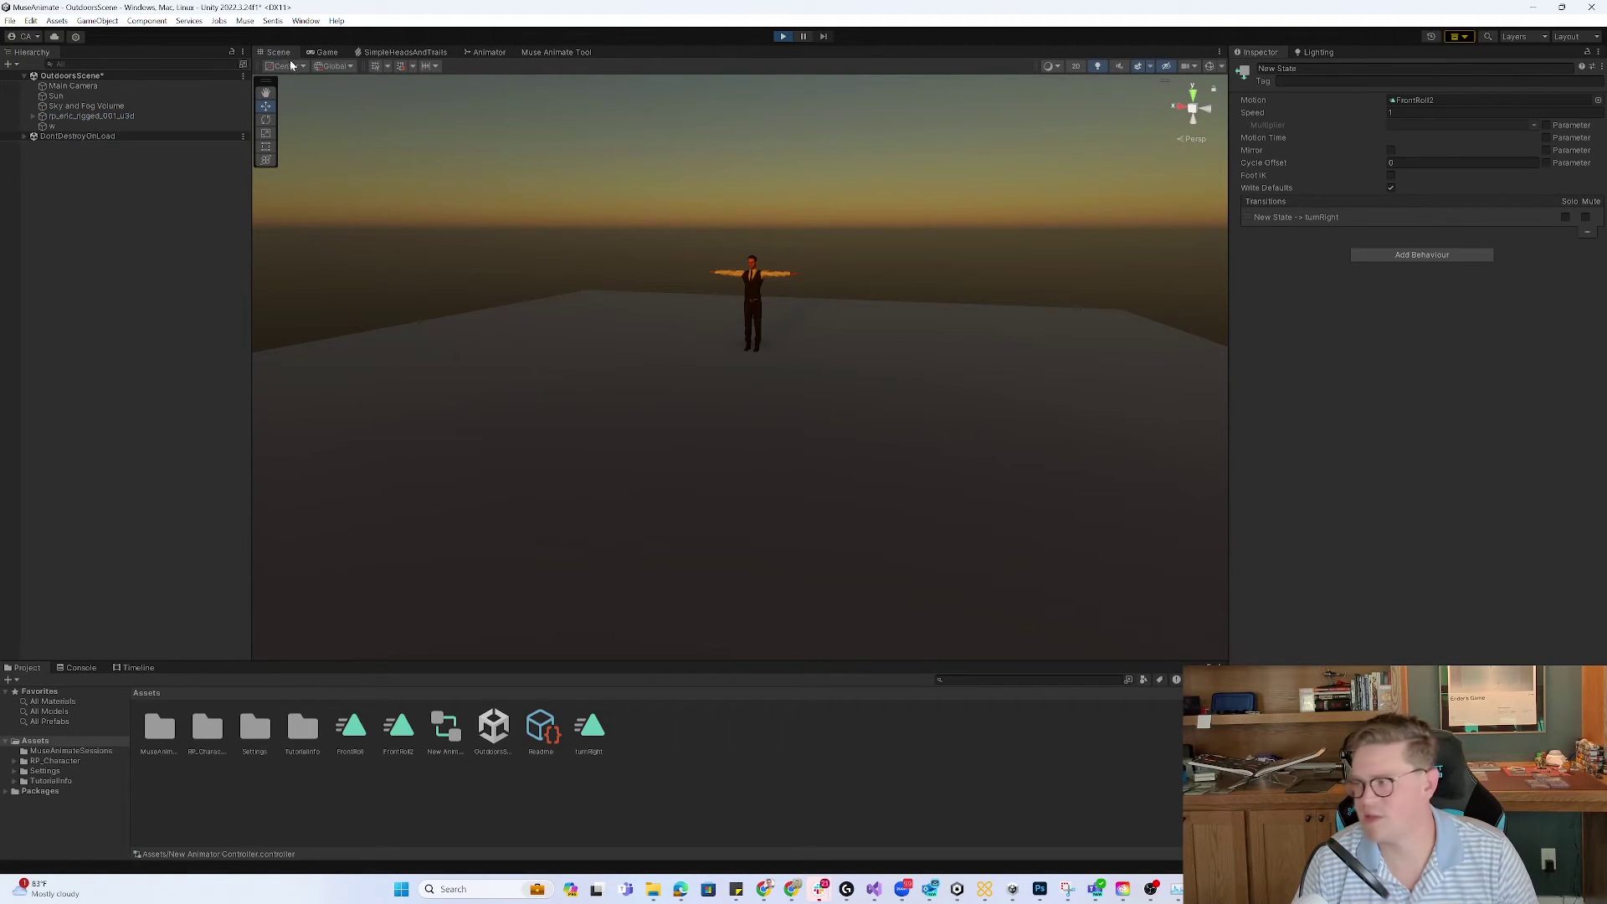
alt+drag(610, 280, 905, 310)
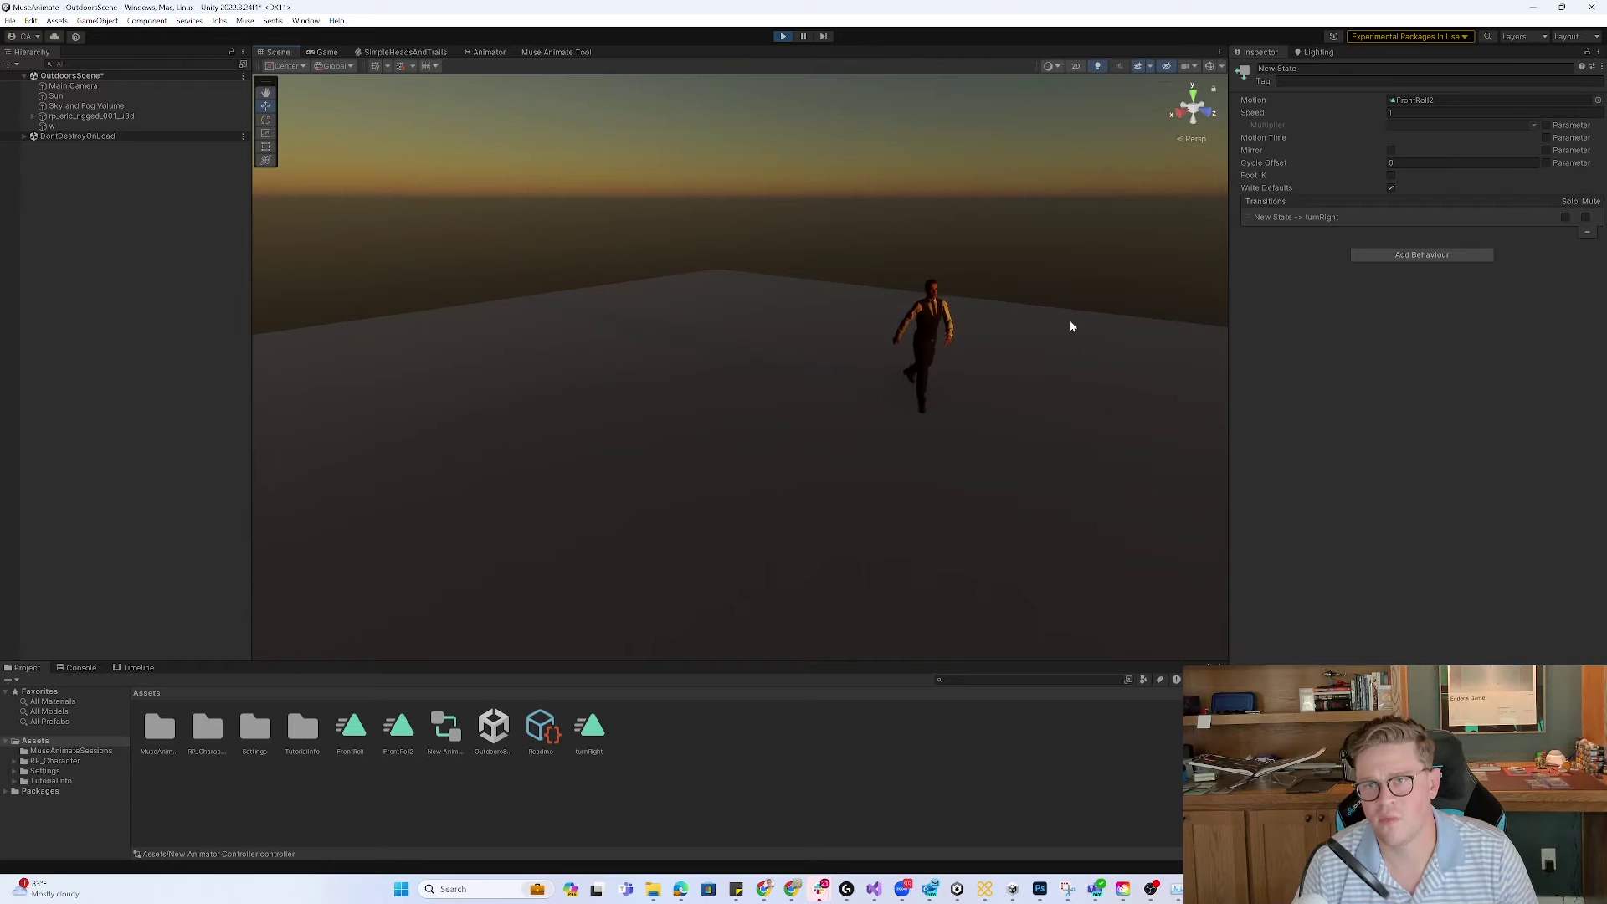
alt+drag(1062, 319, 933, 319)
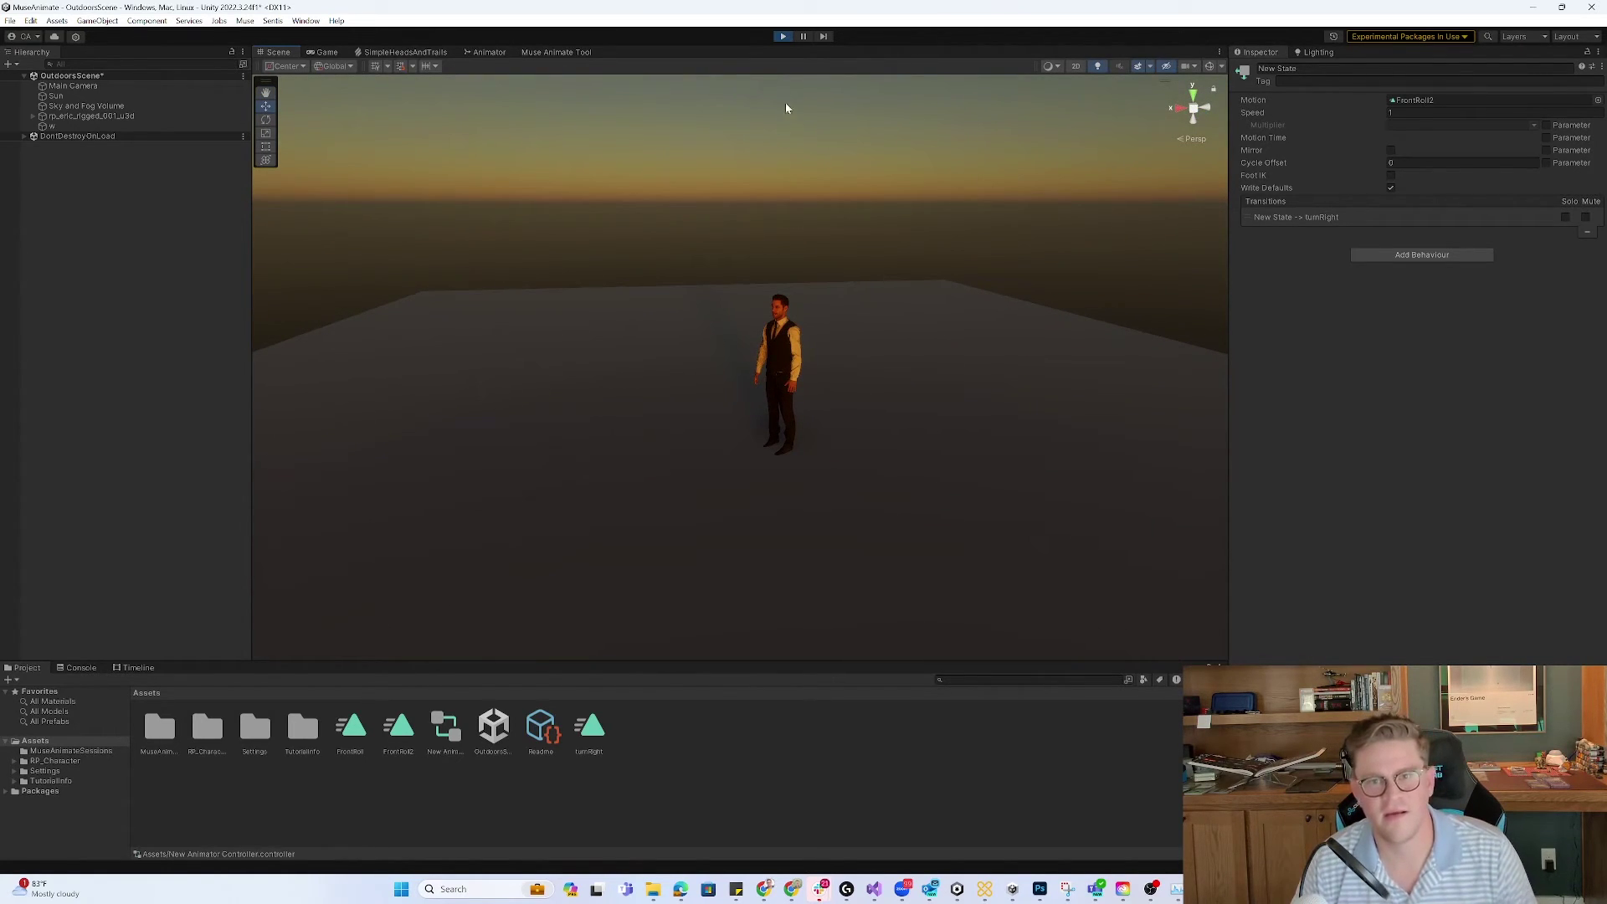
click(777, 37)
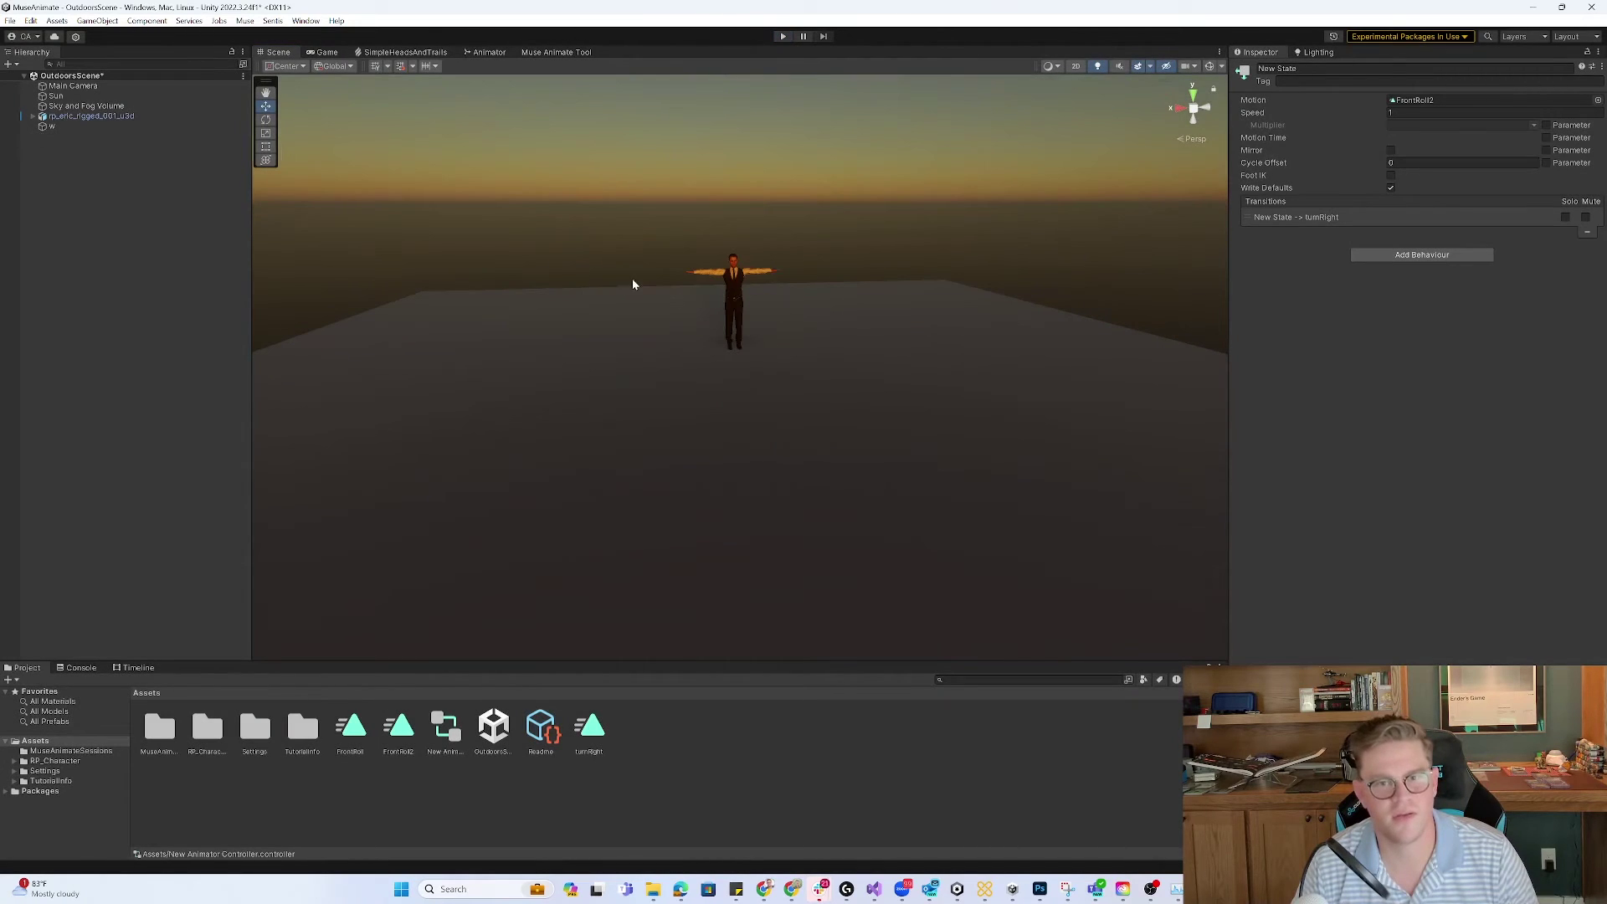
- Generate a new animation in the Muse Animate Tool from the prompt "character does a backflip"
click(500, 54)
click(540, 52)
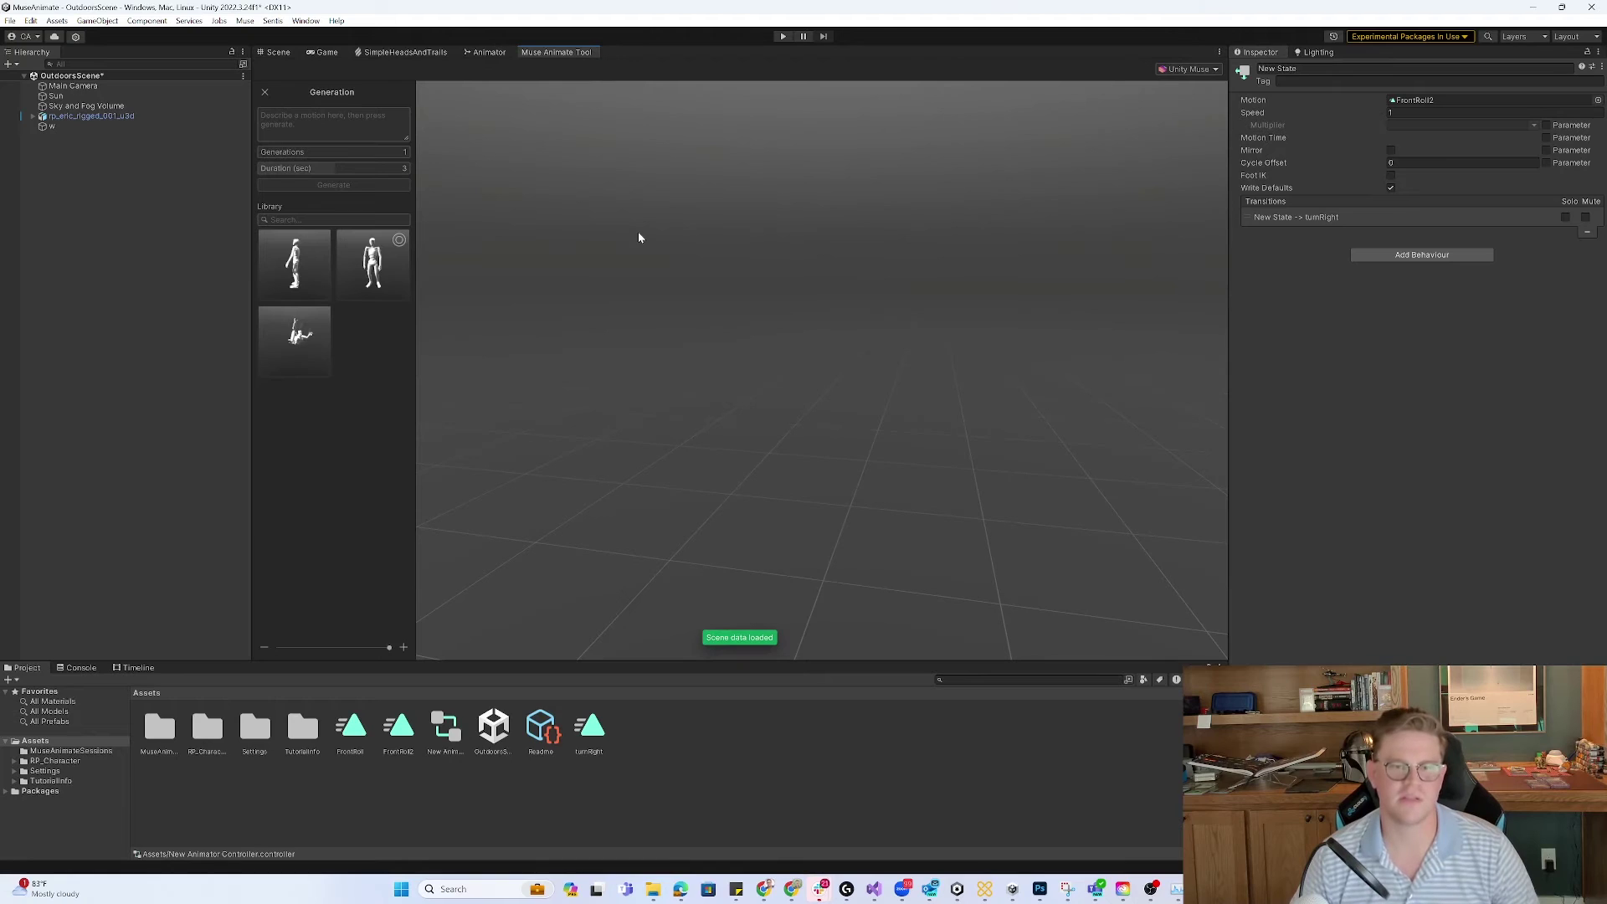
click(331, 119)
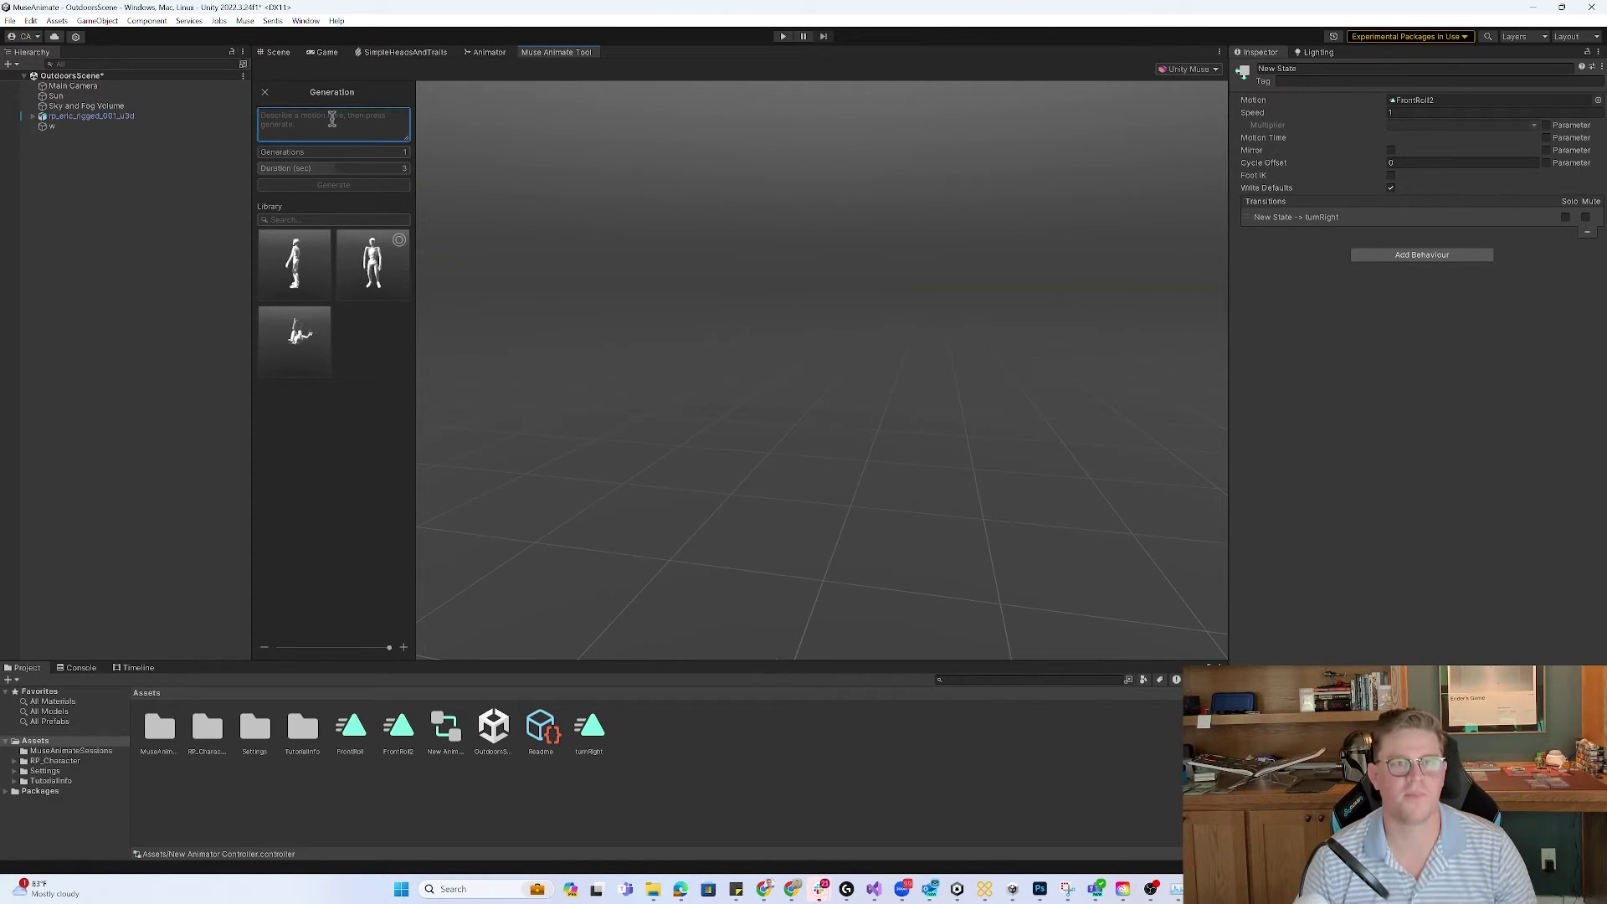
text(character does a backflip)
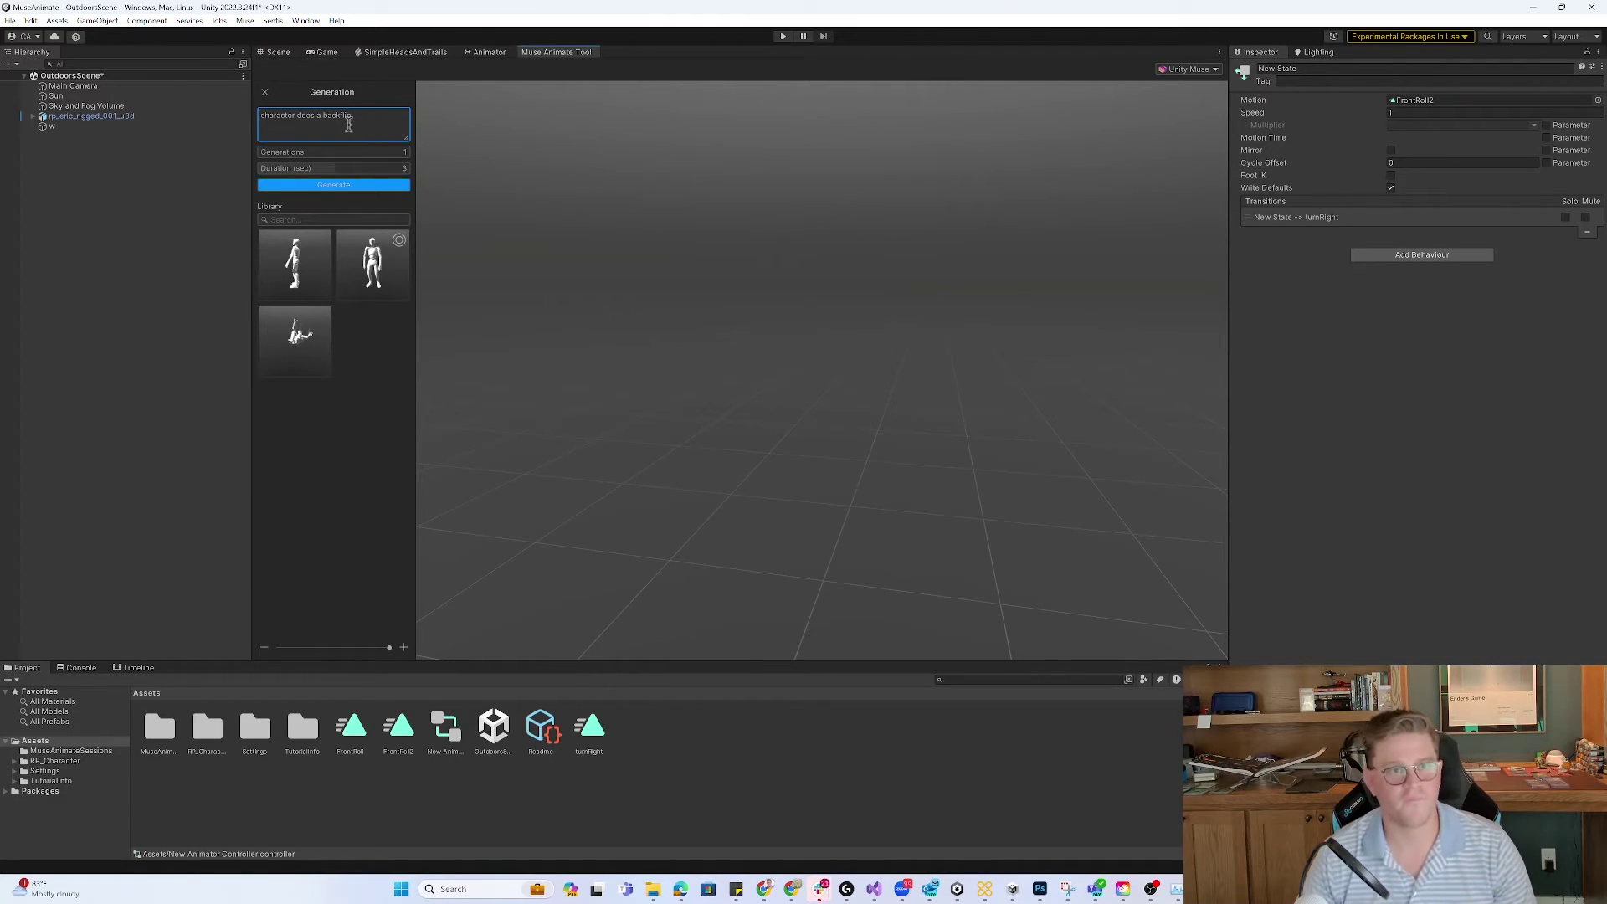
click(355, 185)
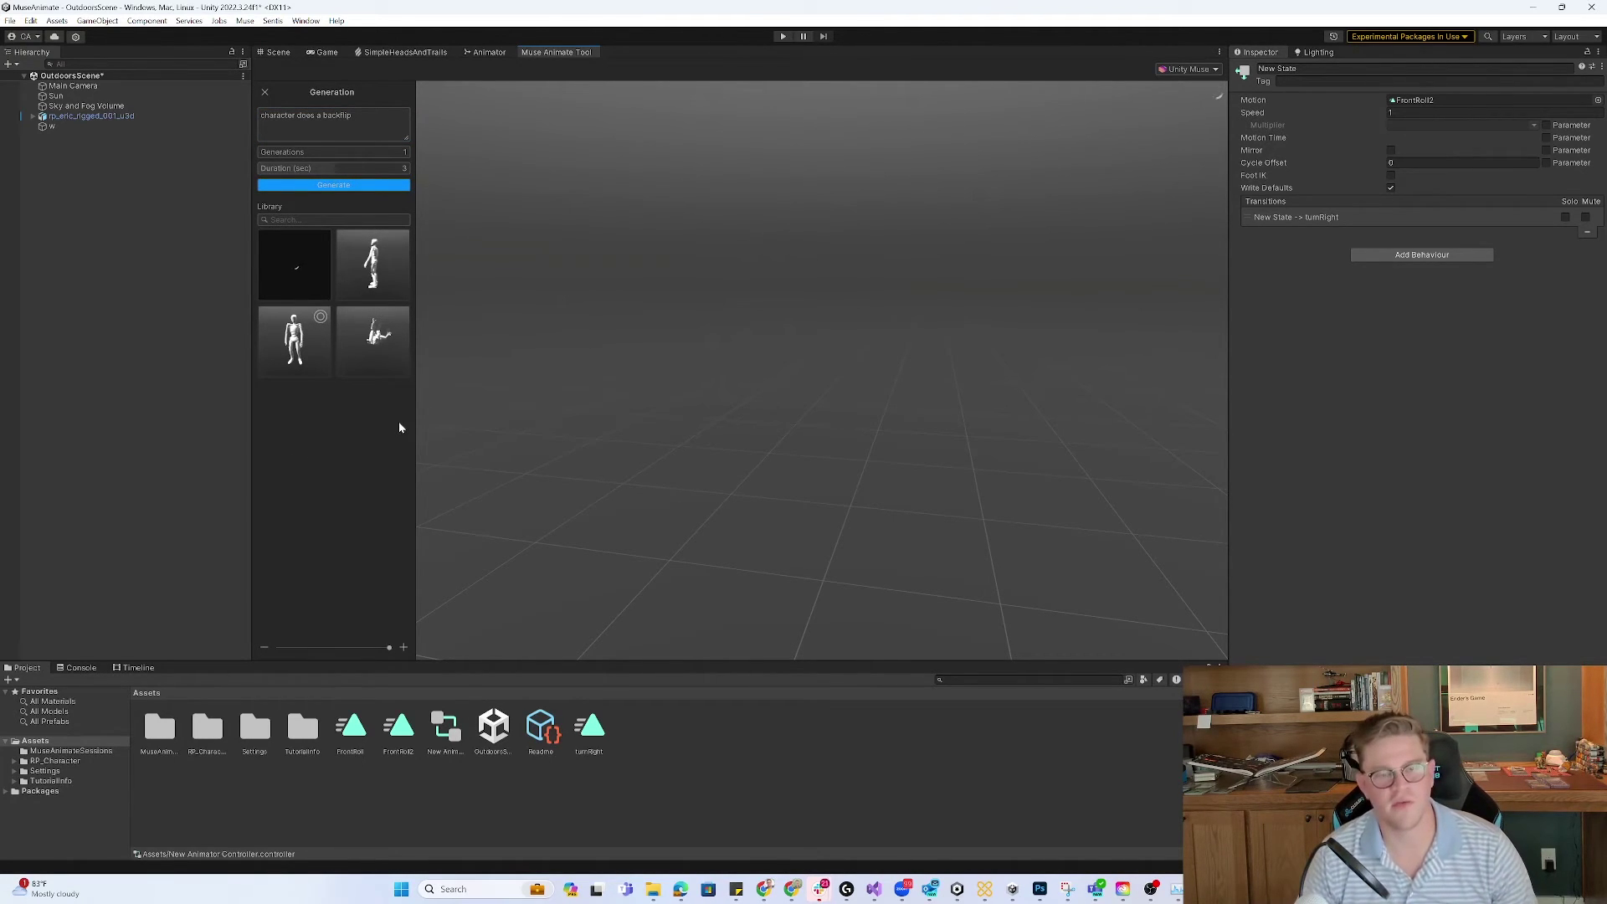
- Extend the prompt to "character does a backflip in the air", generate two takes and preview both of them
click(378, 123)
text(in the air)
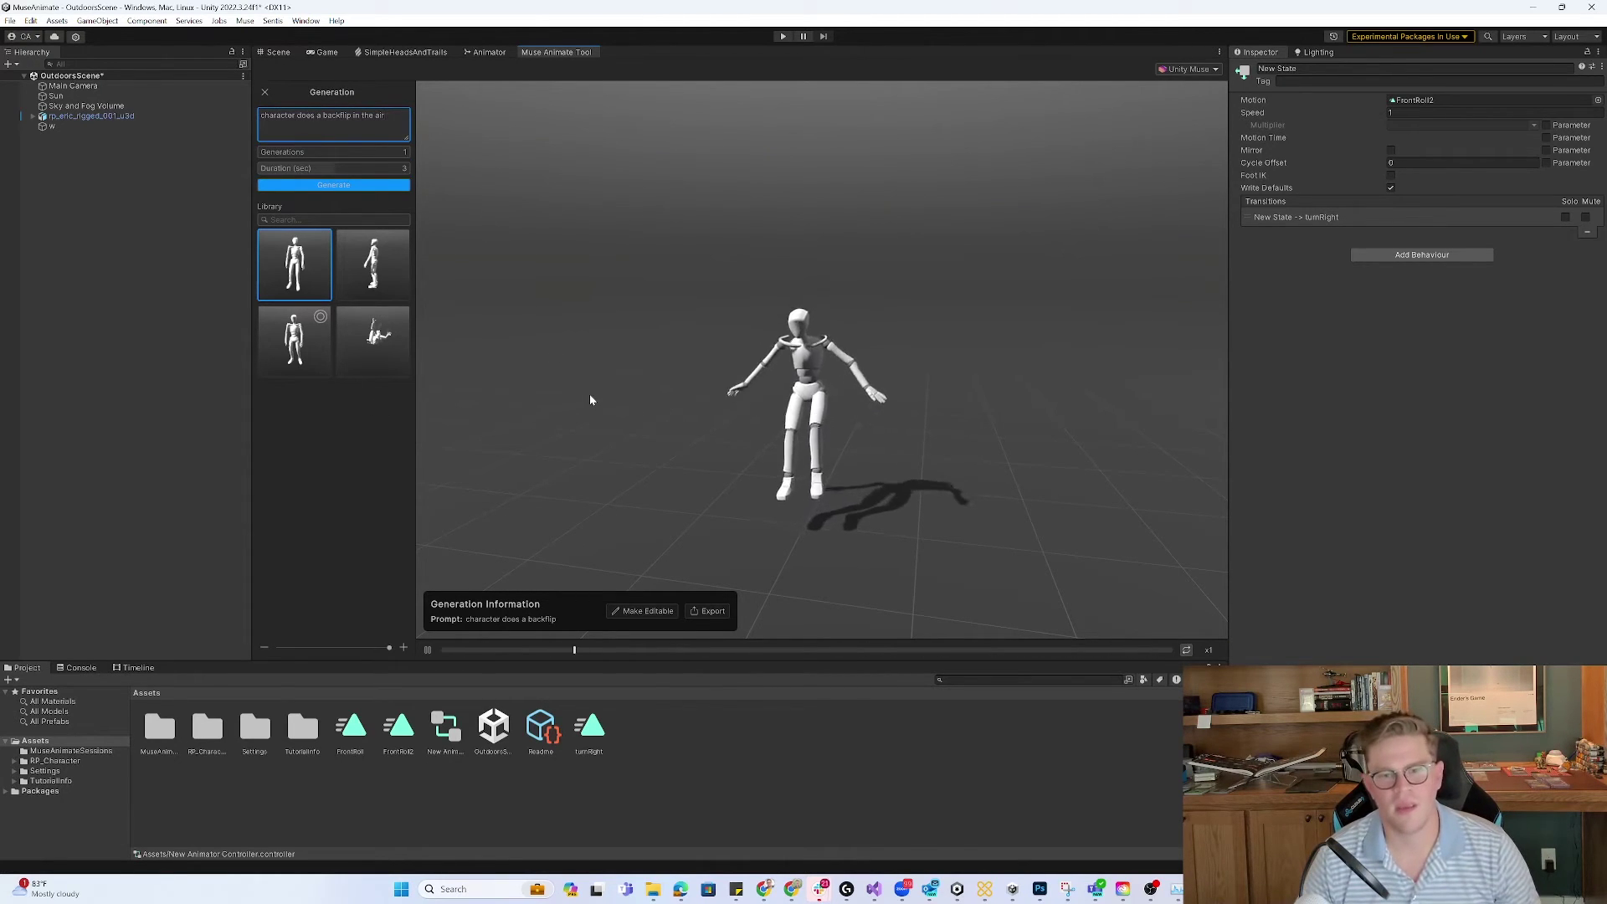
mouse_move(354, 157)
mouse_down()
mouse_move(320, 153)
mouse_move(341, 173)
mouse_up()
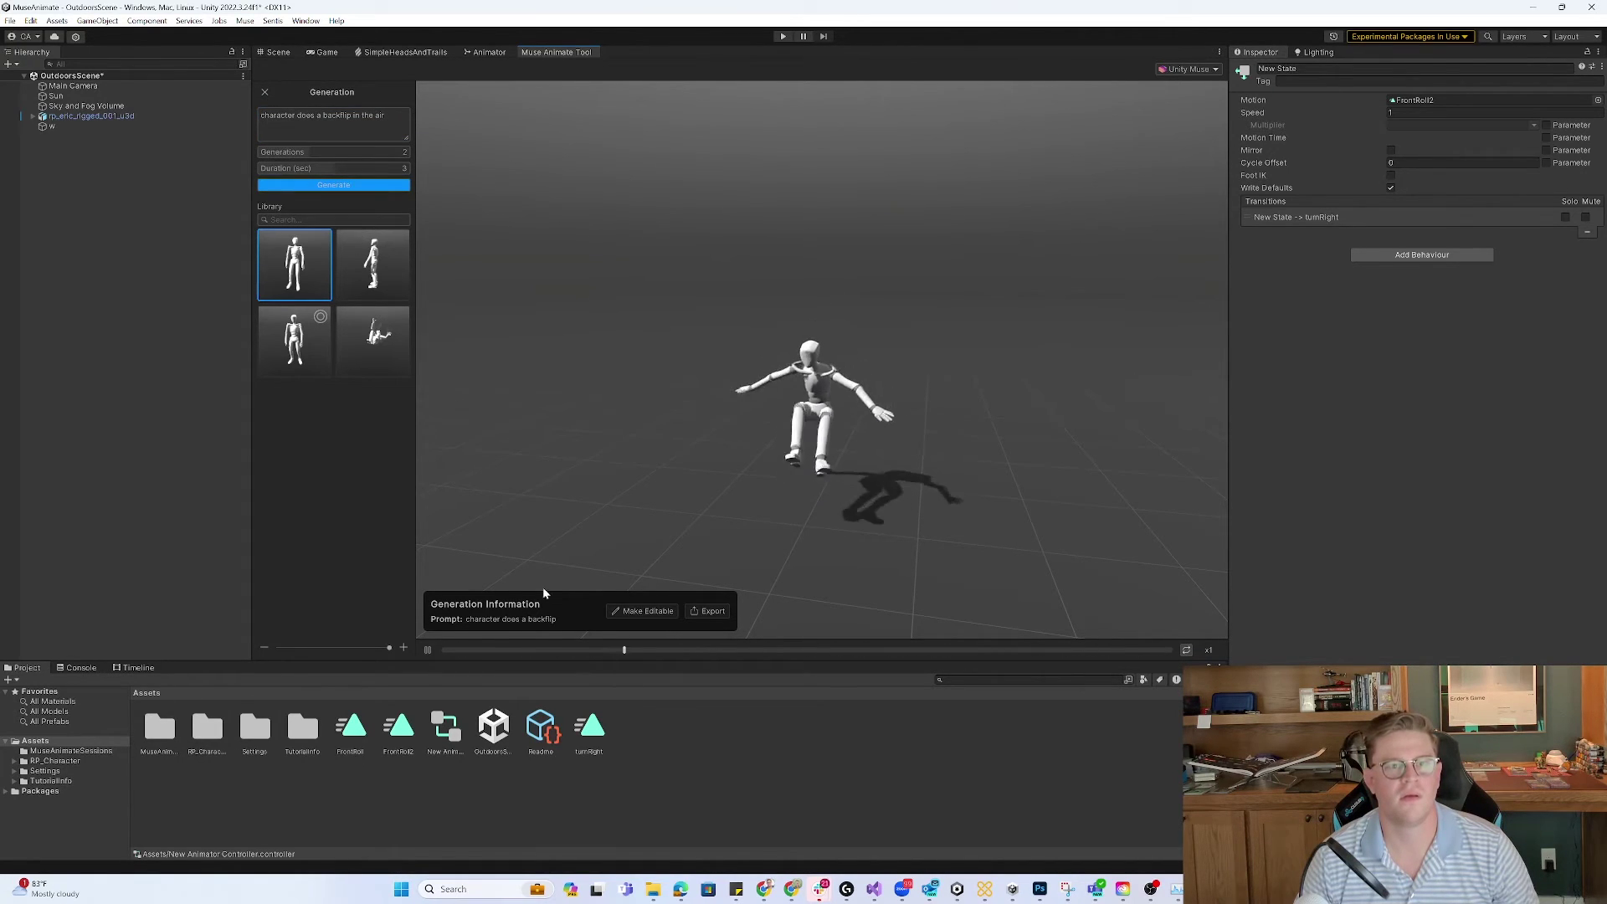
click(347, 185)
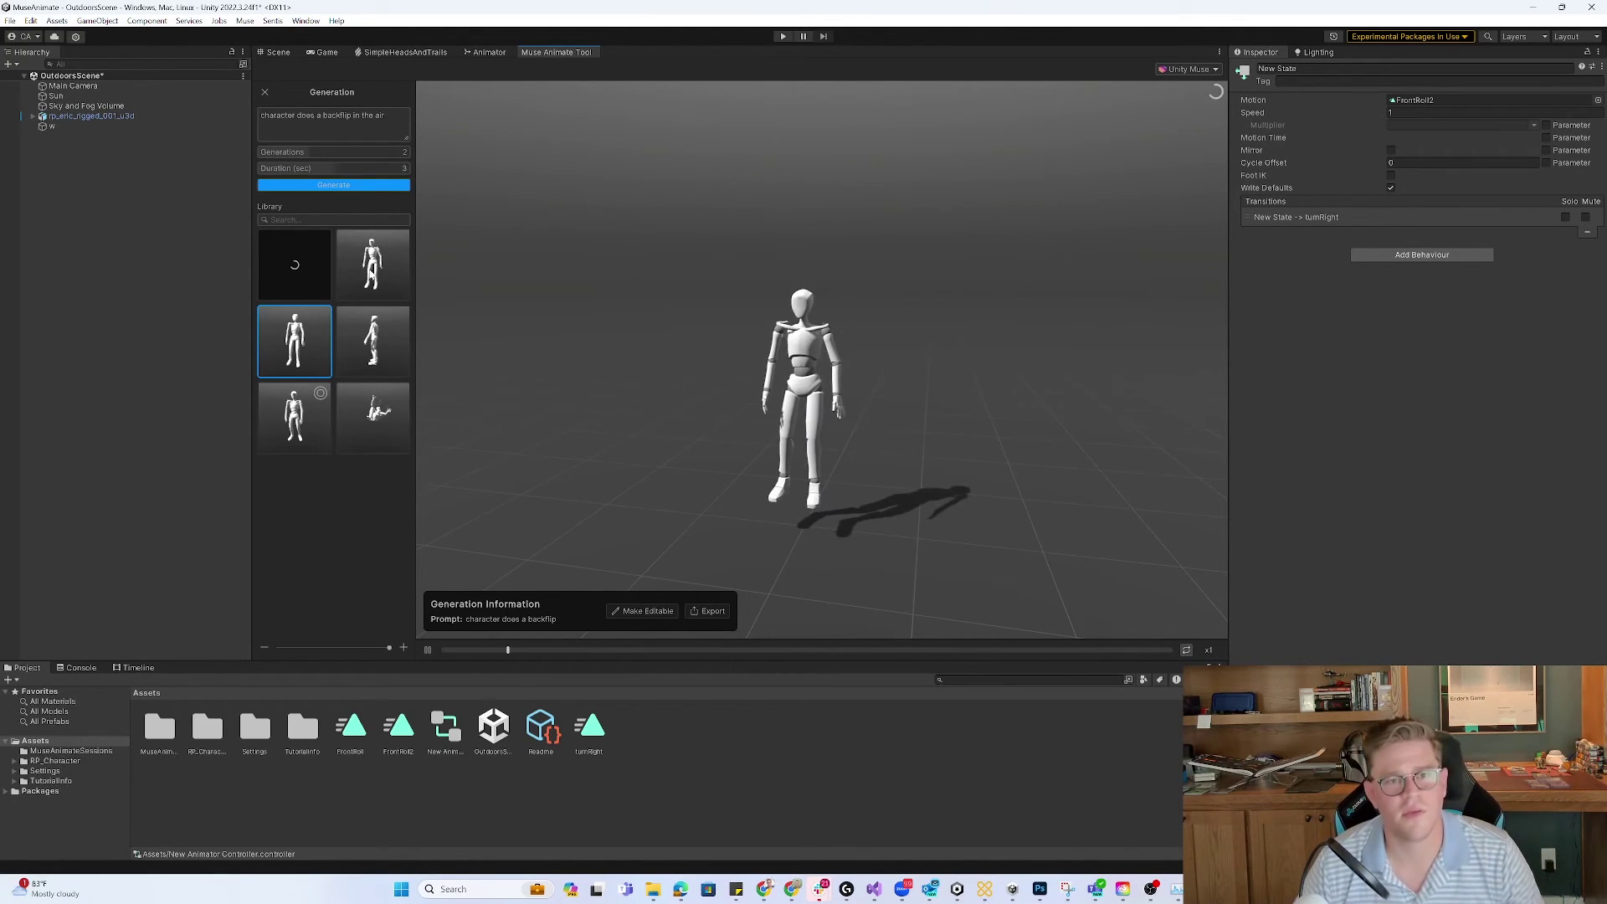
click(374, 270)
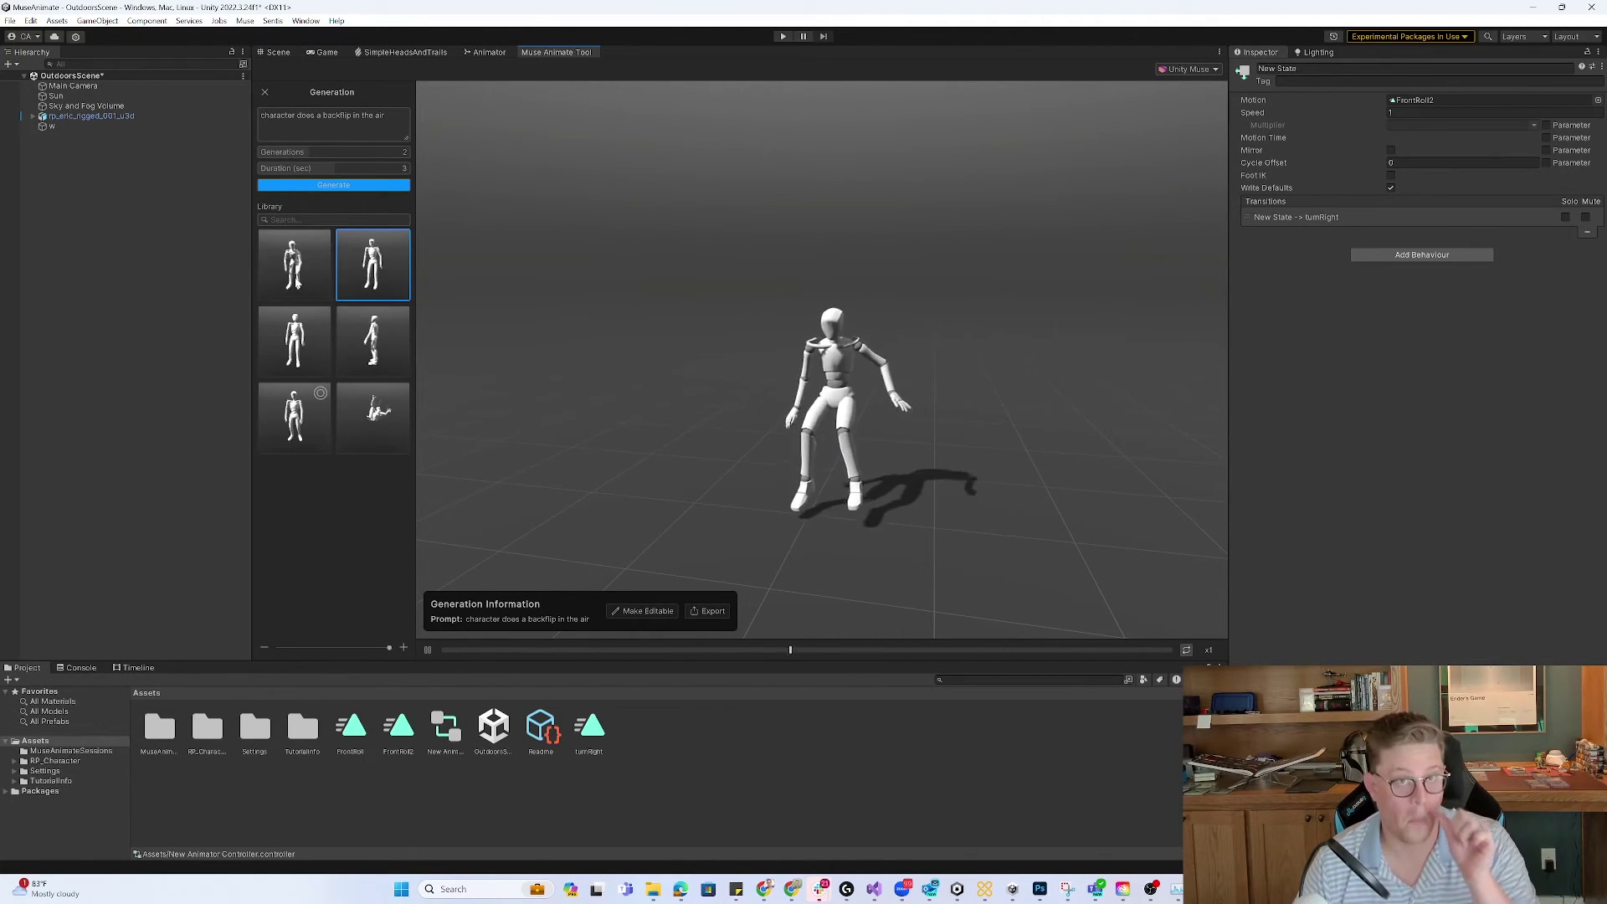
click(297, 283)
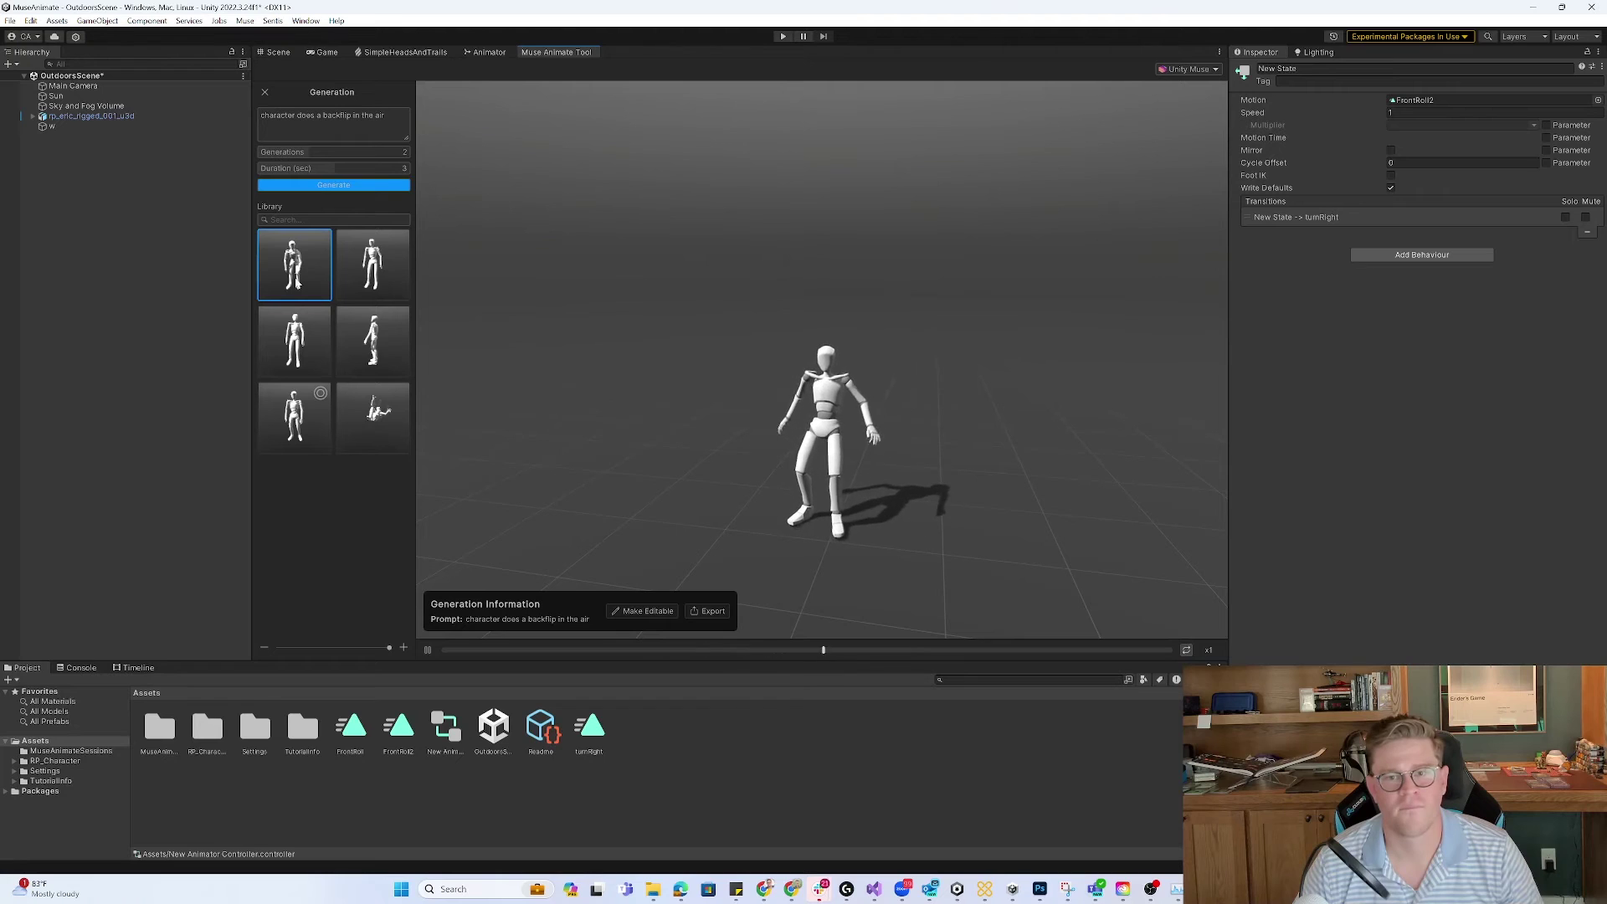
- Replace the prompt with "do a flip backwards in the air and land on your feet" and generate the takes
click(372, 125)
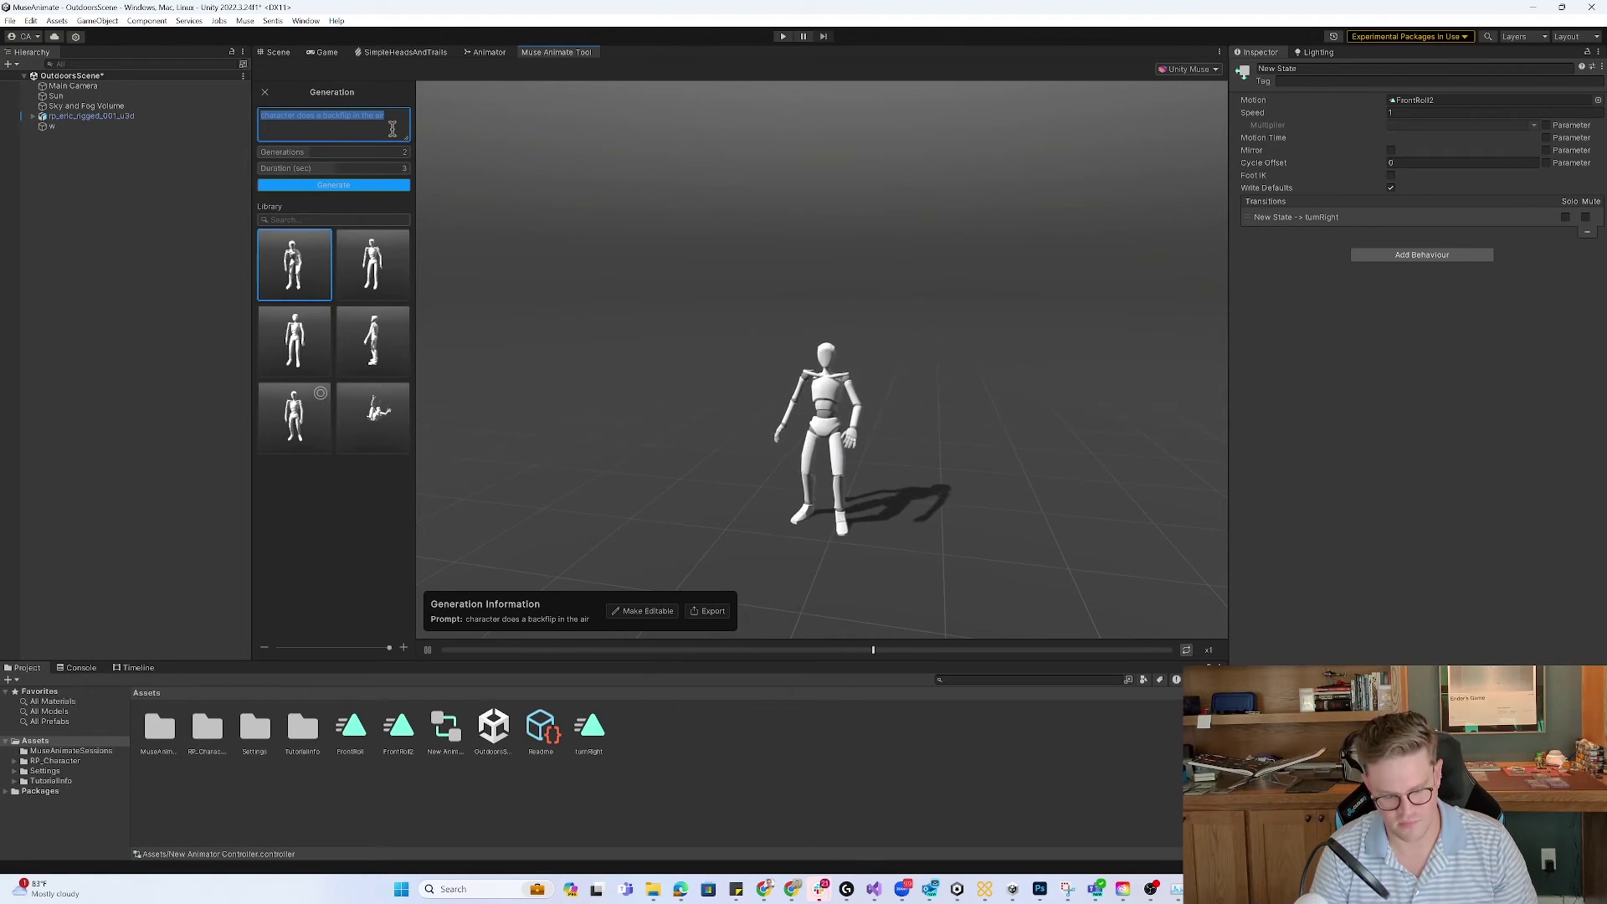
text(do a)
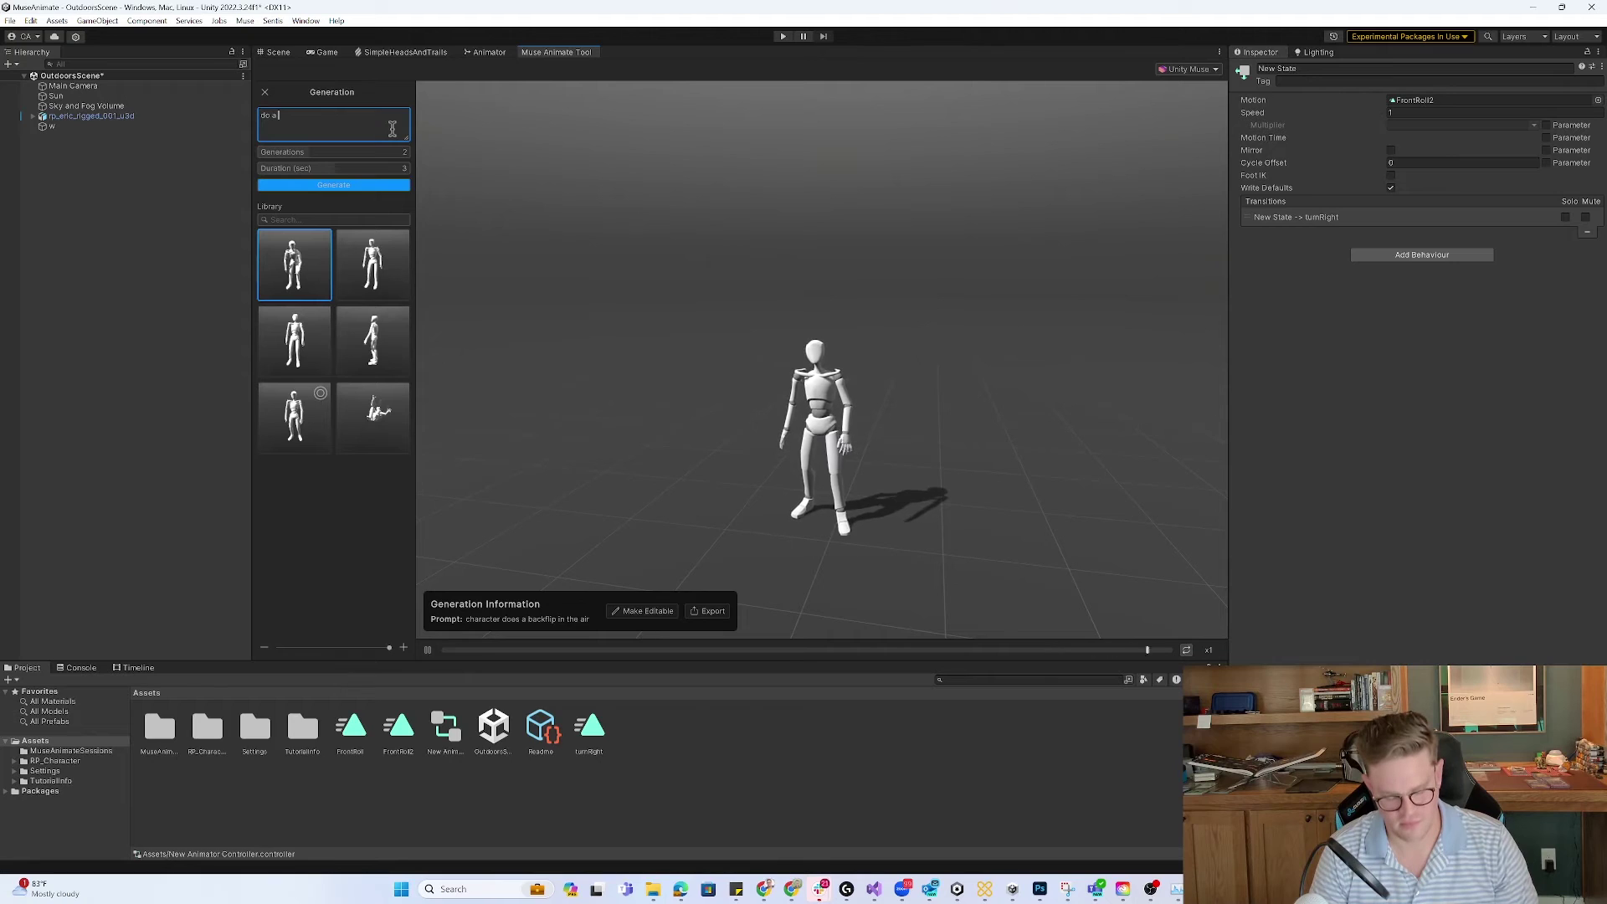
text( flip backw)
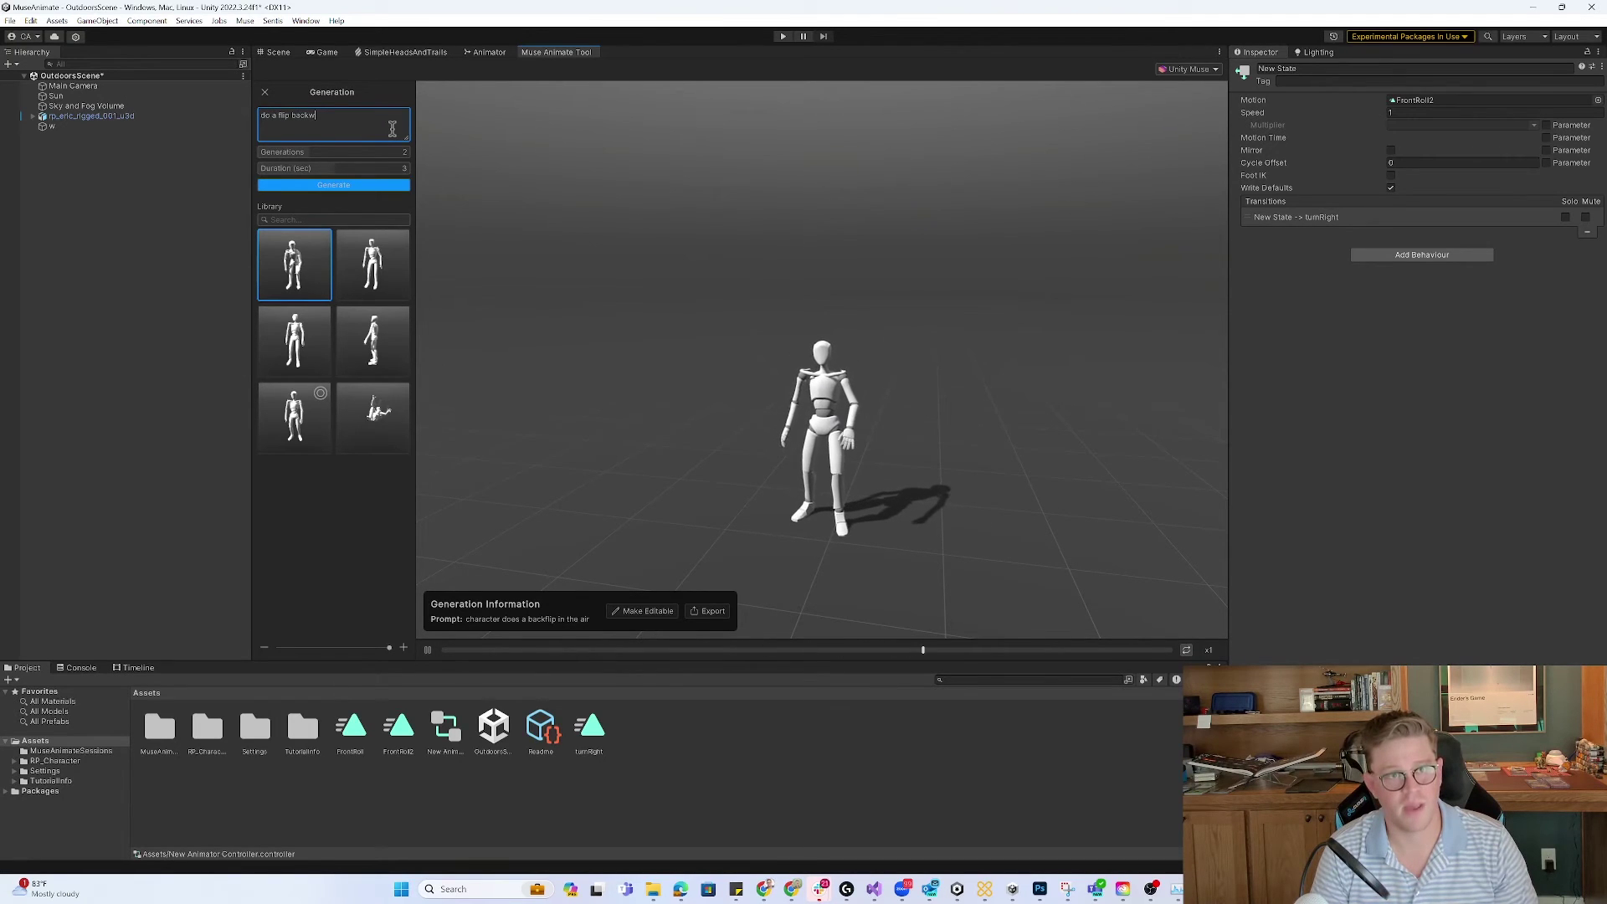
text(ards in the)
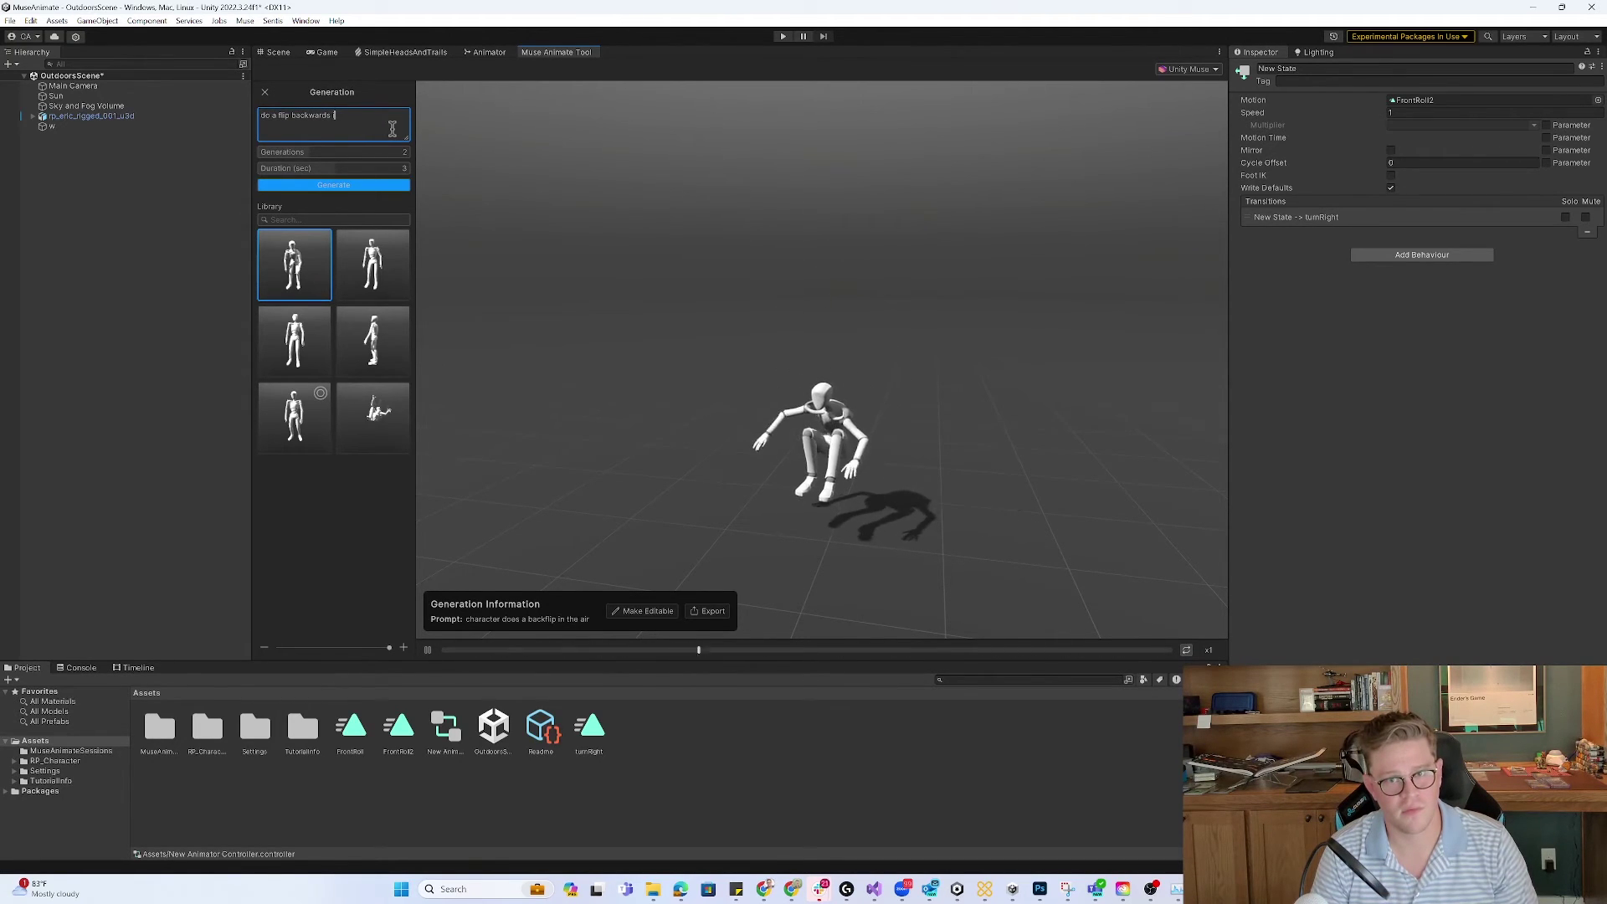
text( air)
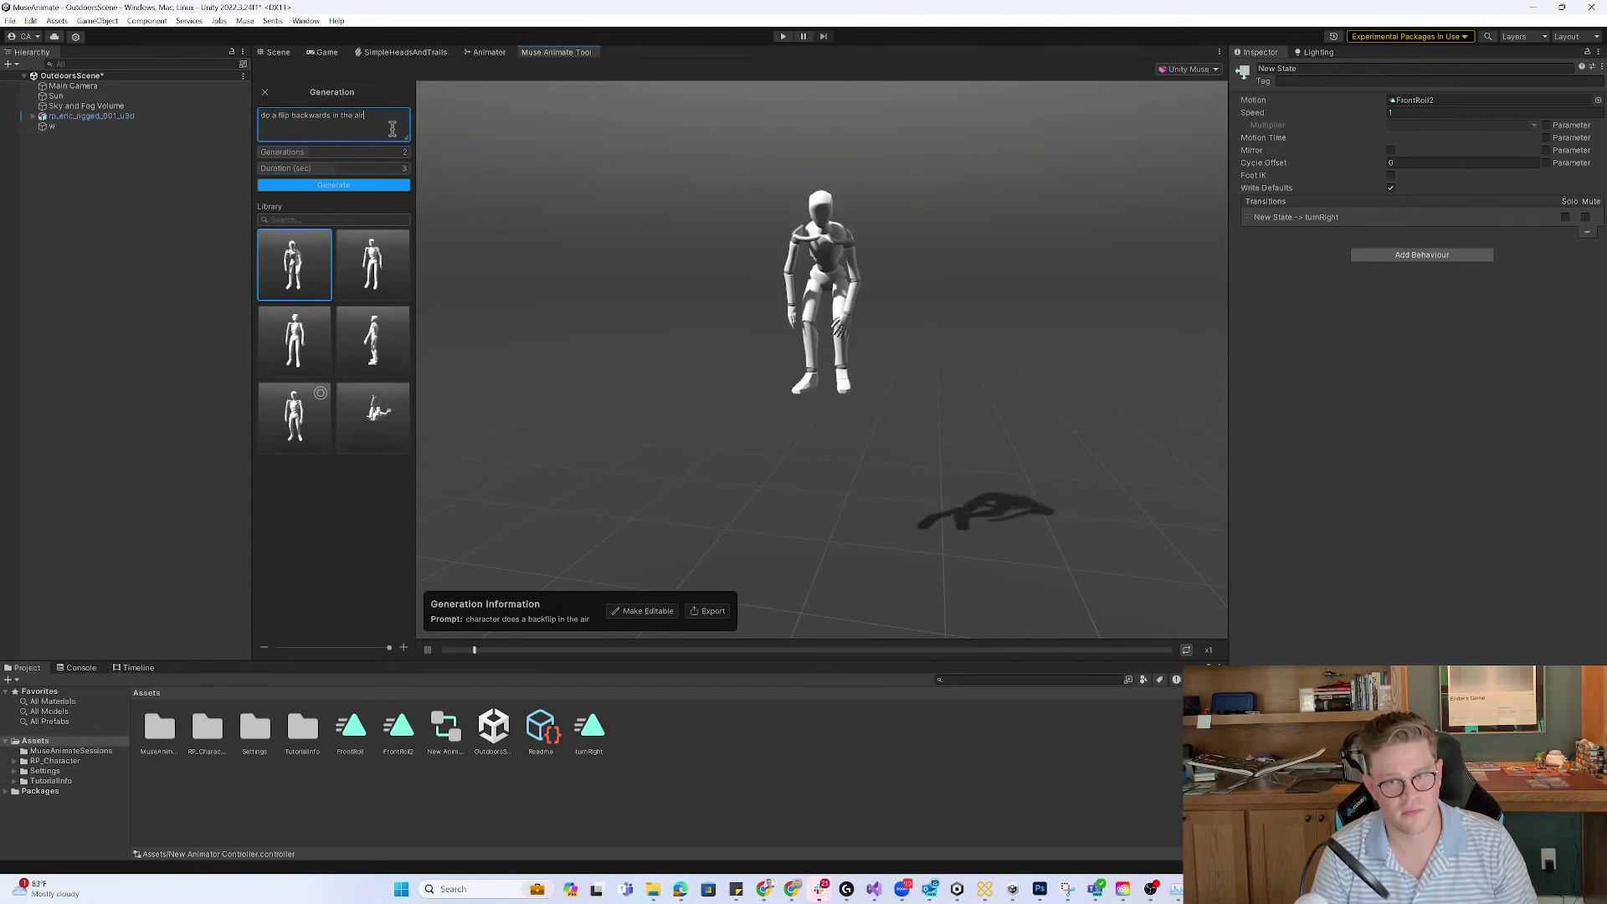
text( and)
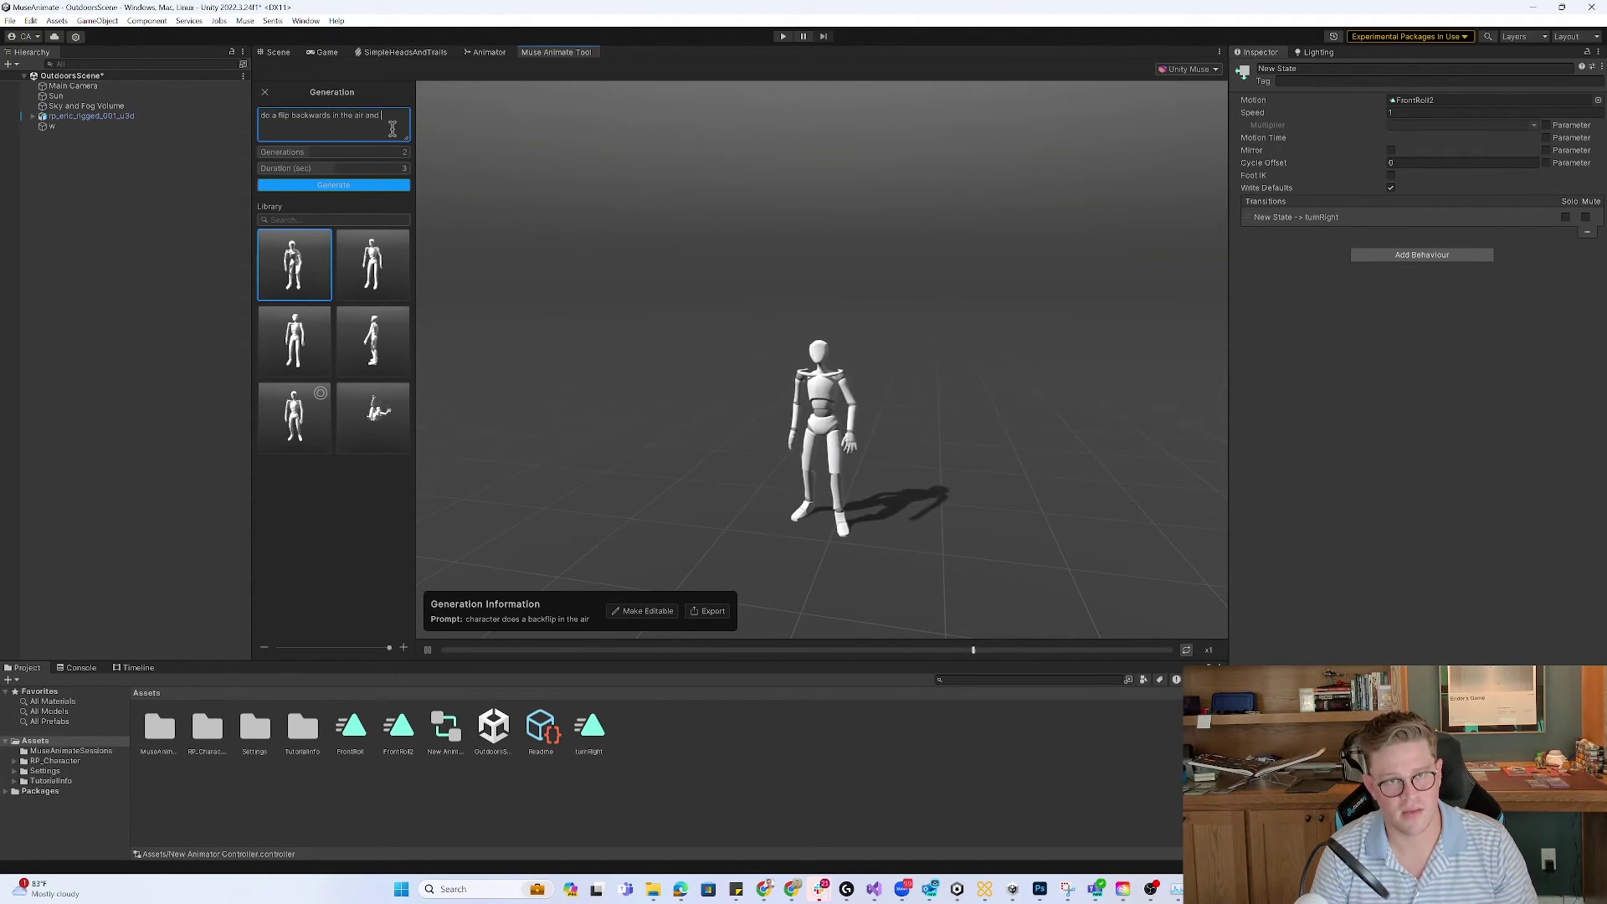
text( land)
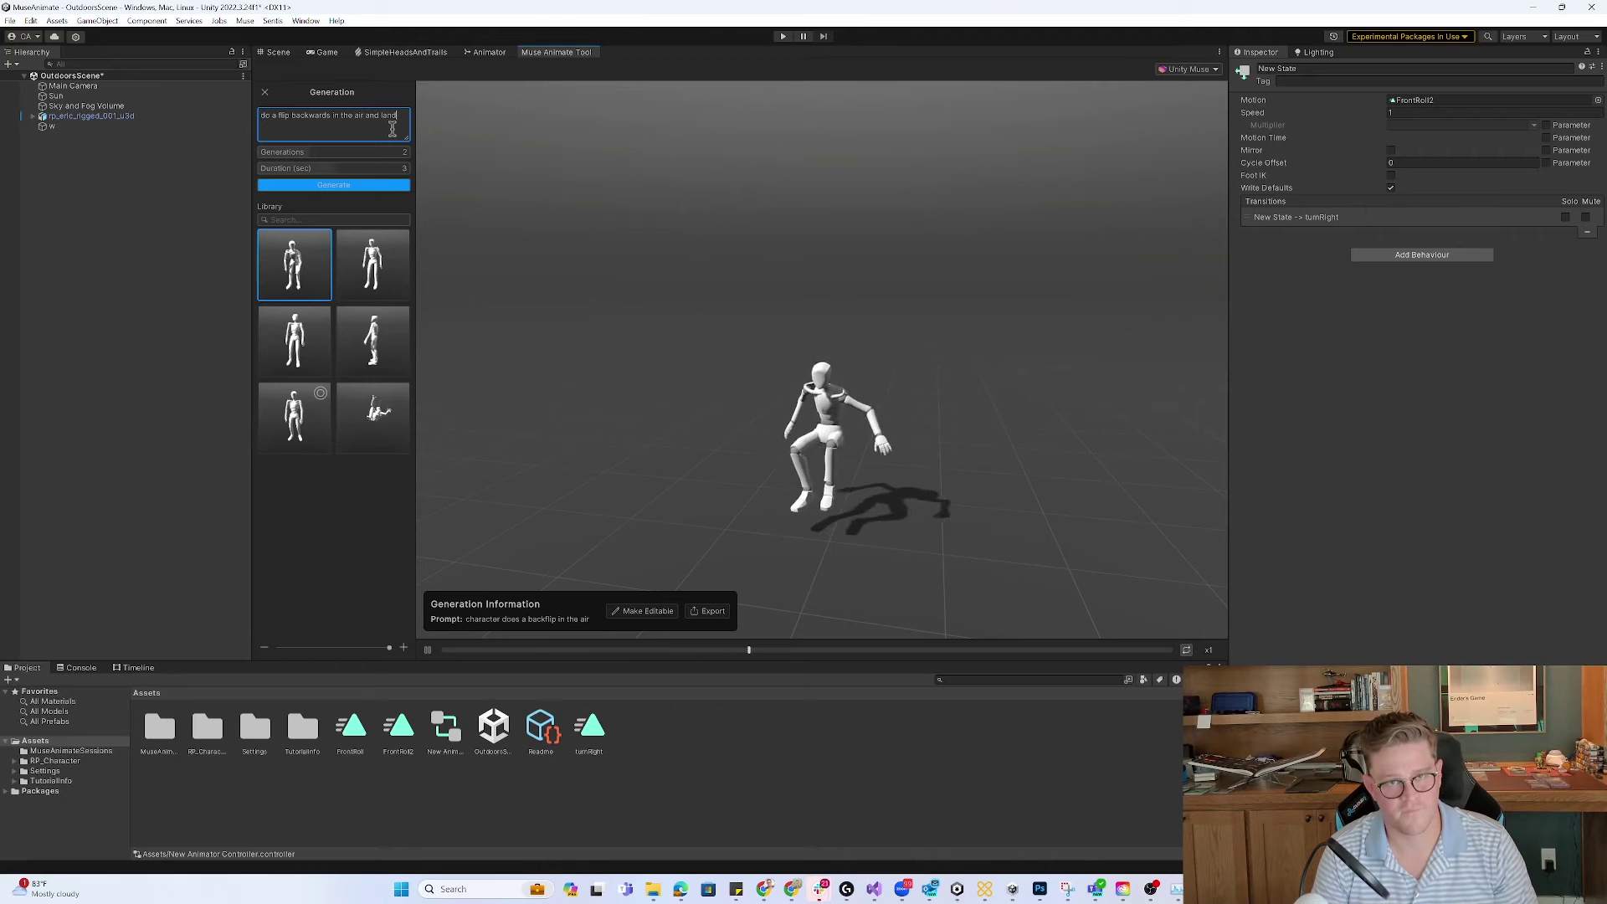
text( on your feet)
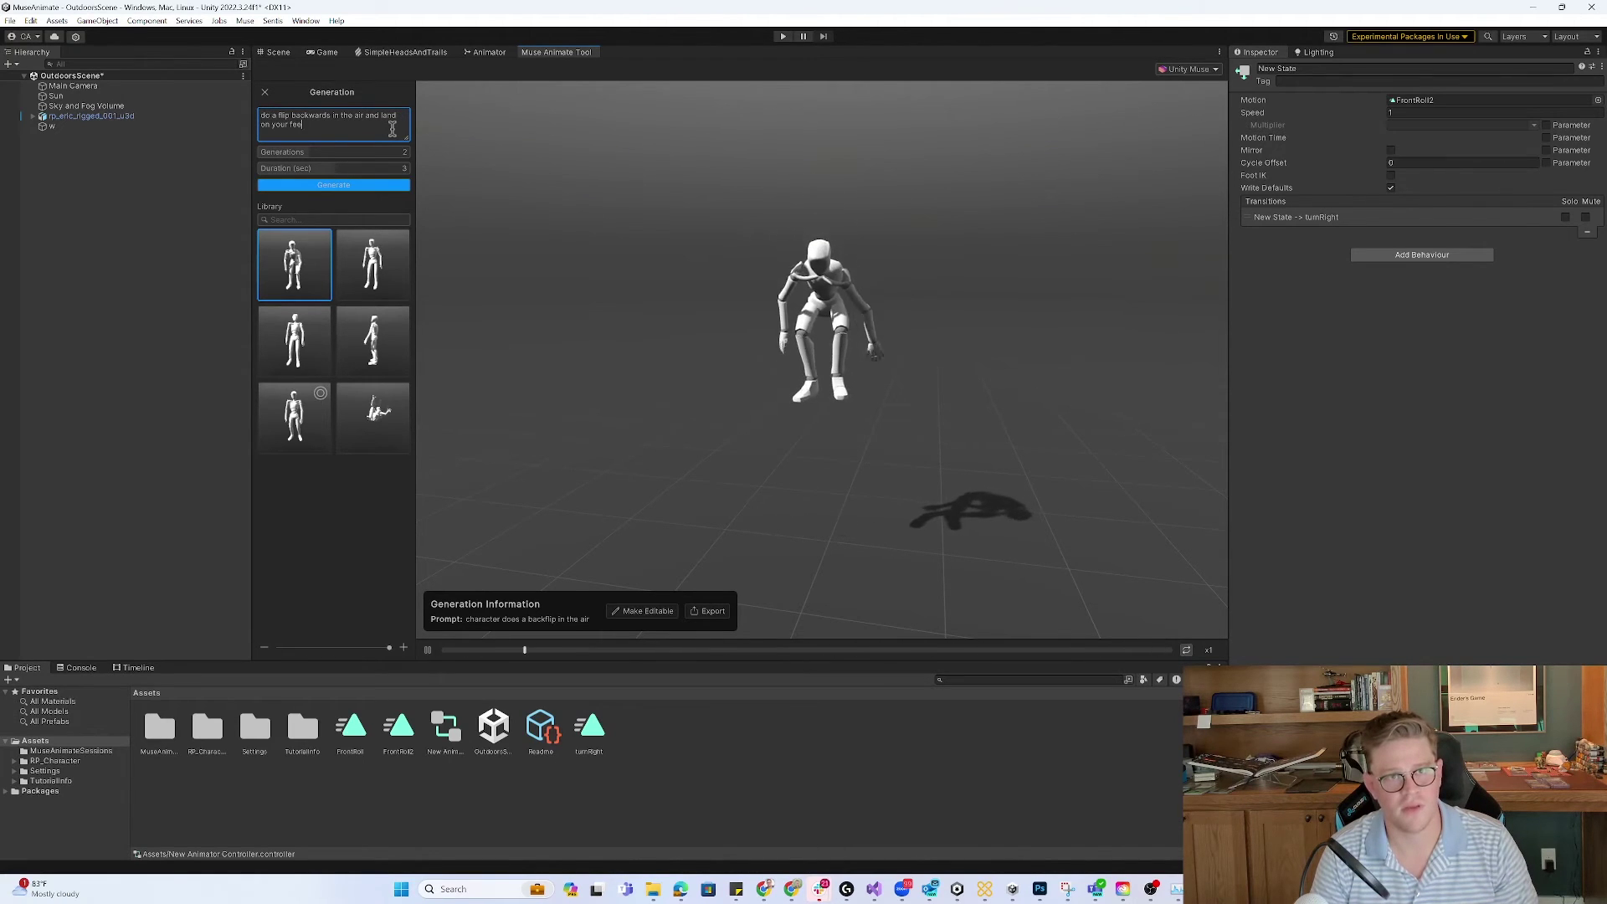
click(335, 187)
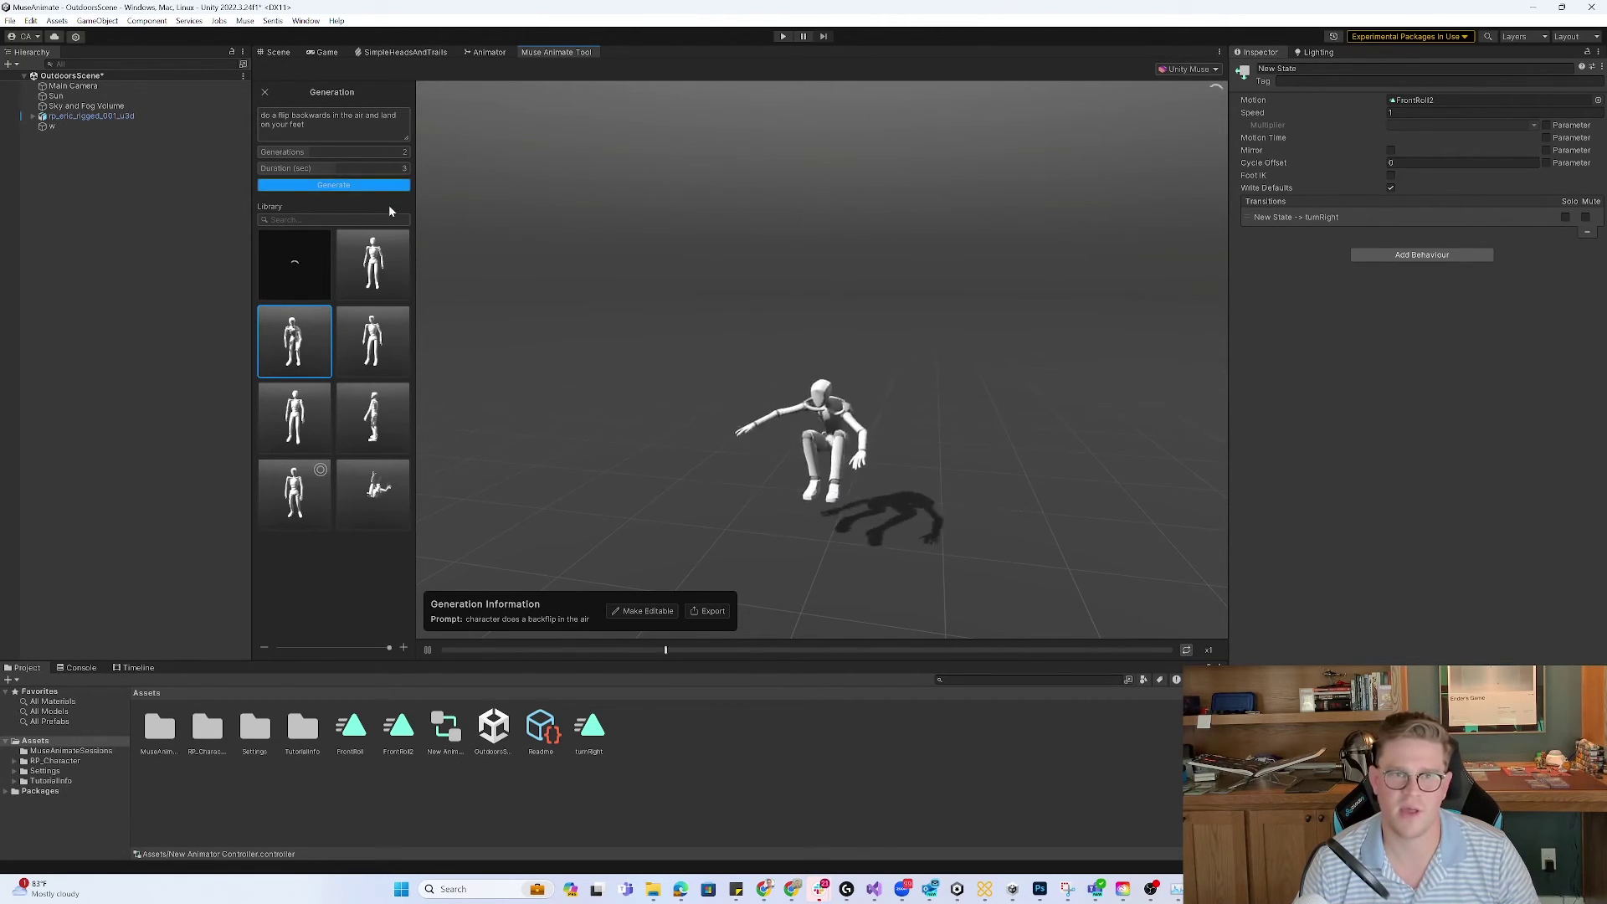
- Preview and compare the two takes generated from the "do a flip backwards in the air" prompt
click(388, 263)
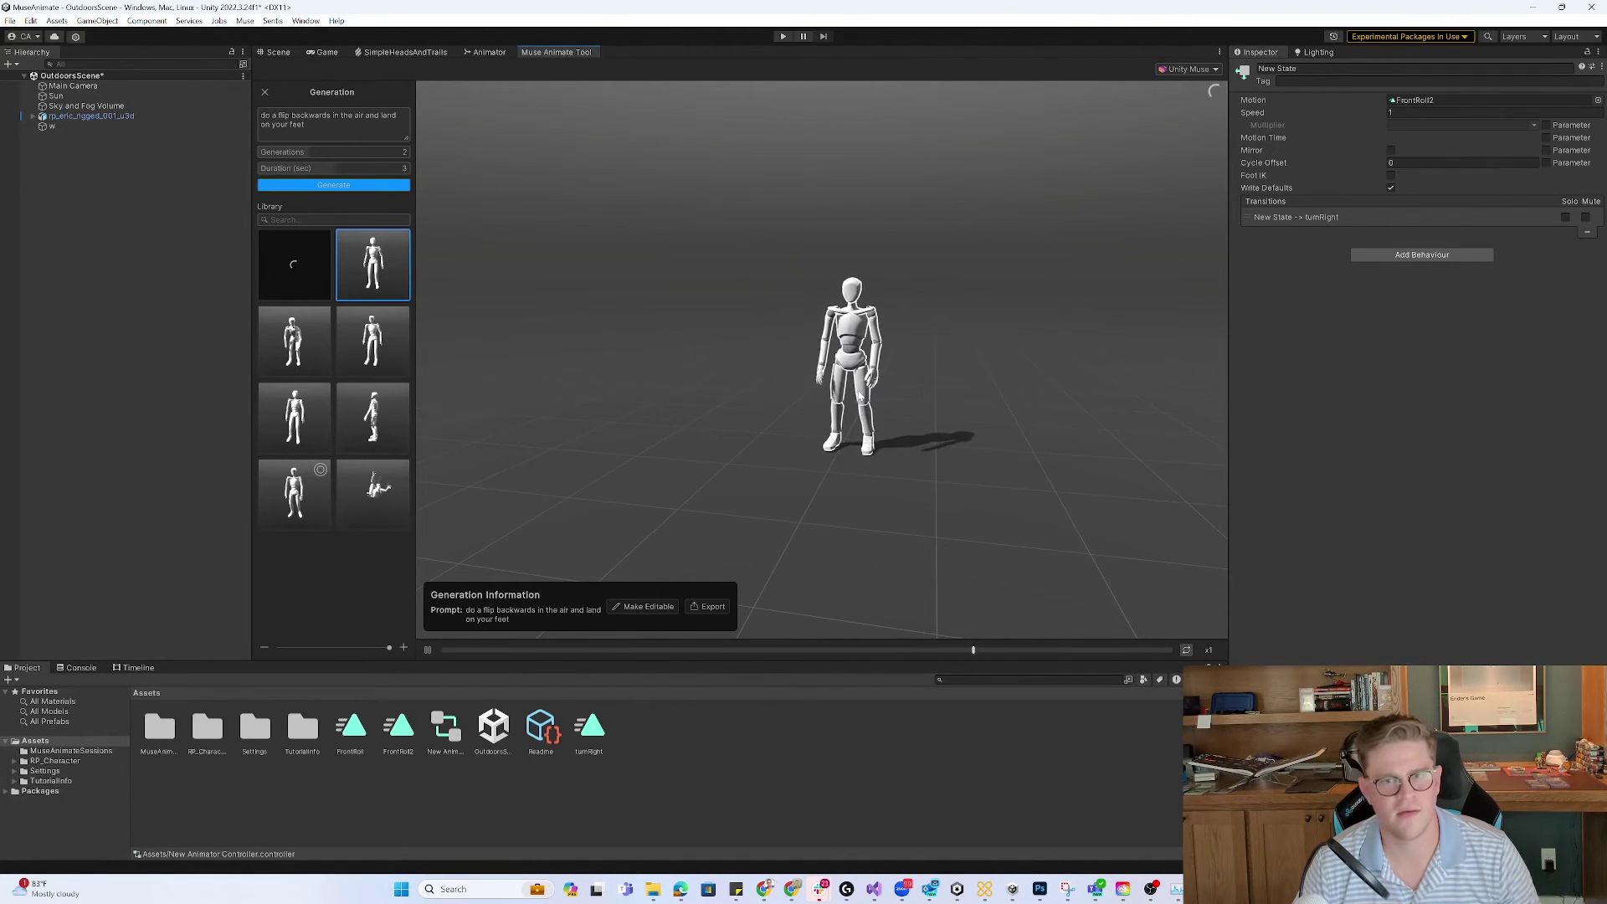
click(318, 285)
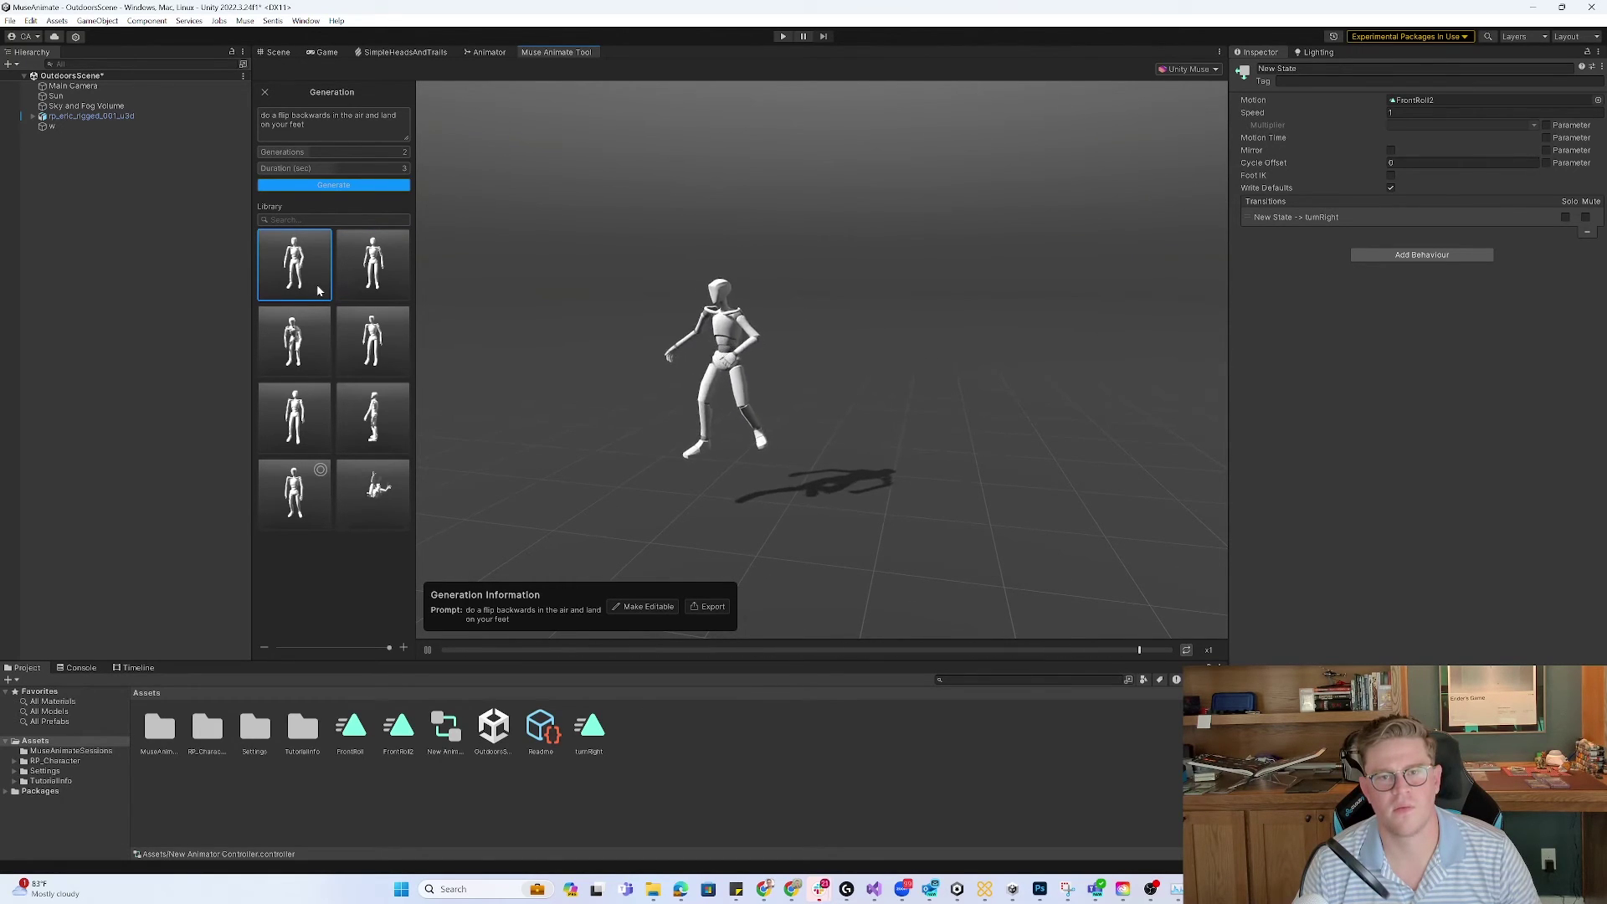
click(366, 286)
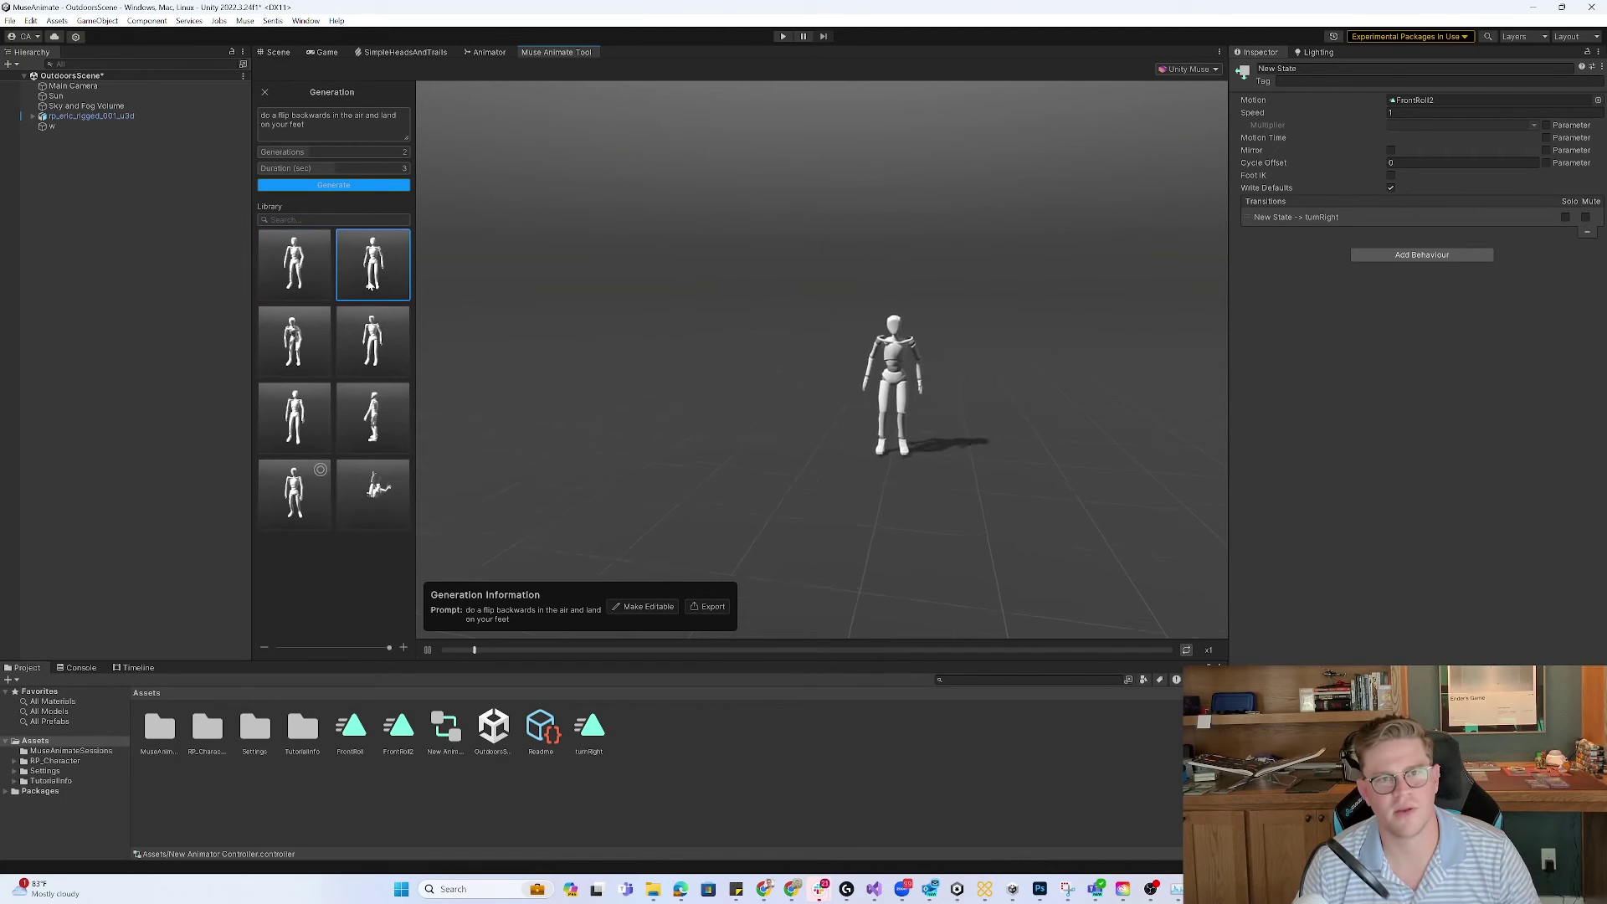
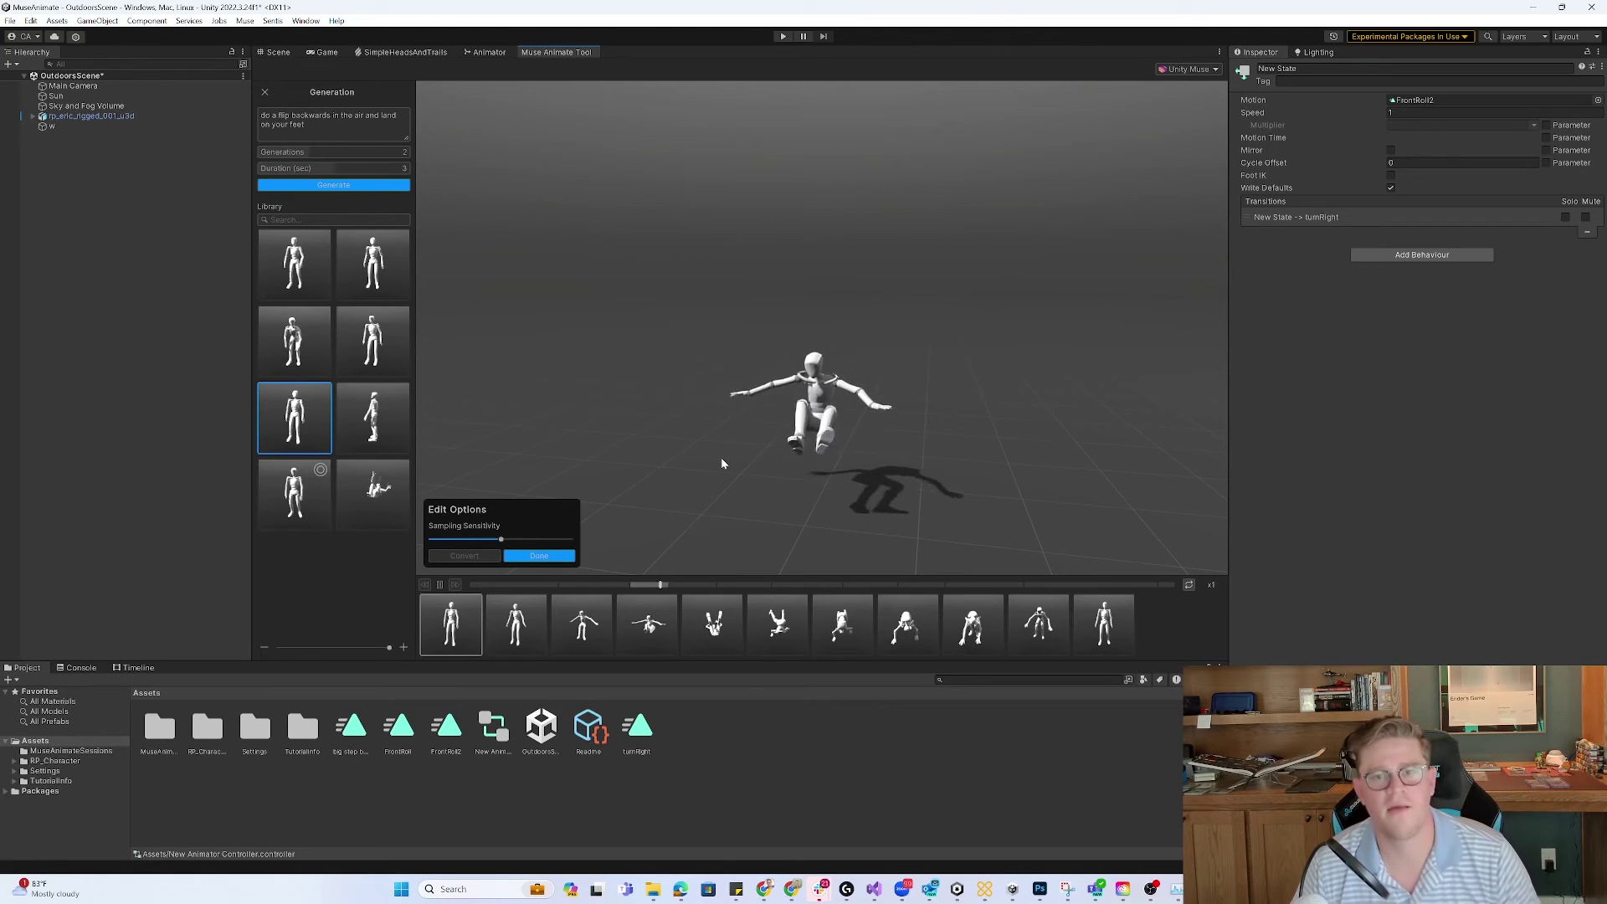
- Finish making the "character does a backflip" take editable and raise the body slightly in its second key pose
click(535, 557)
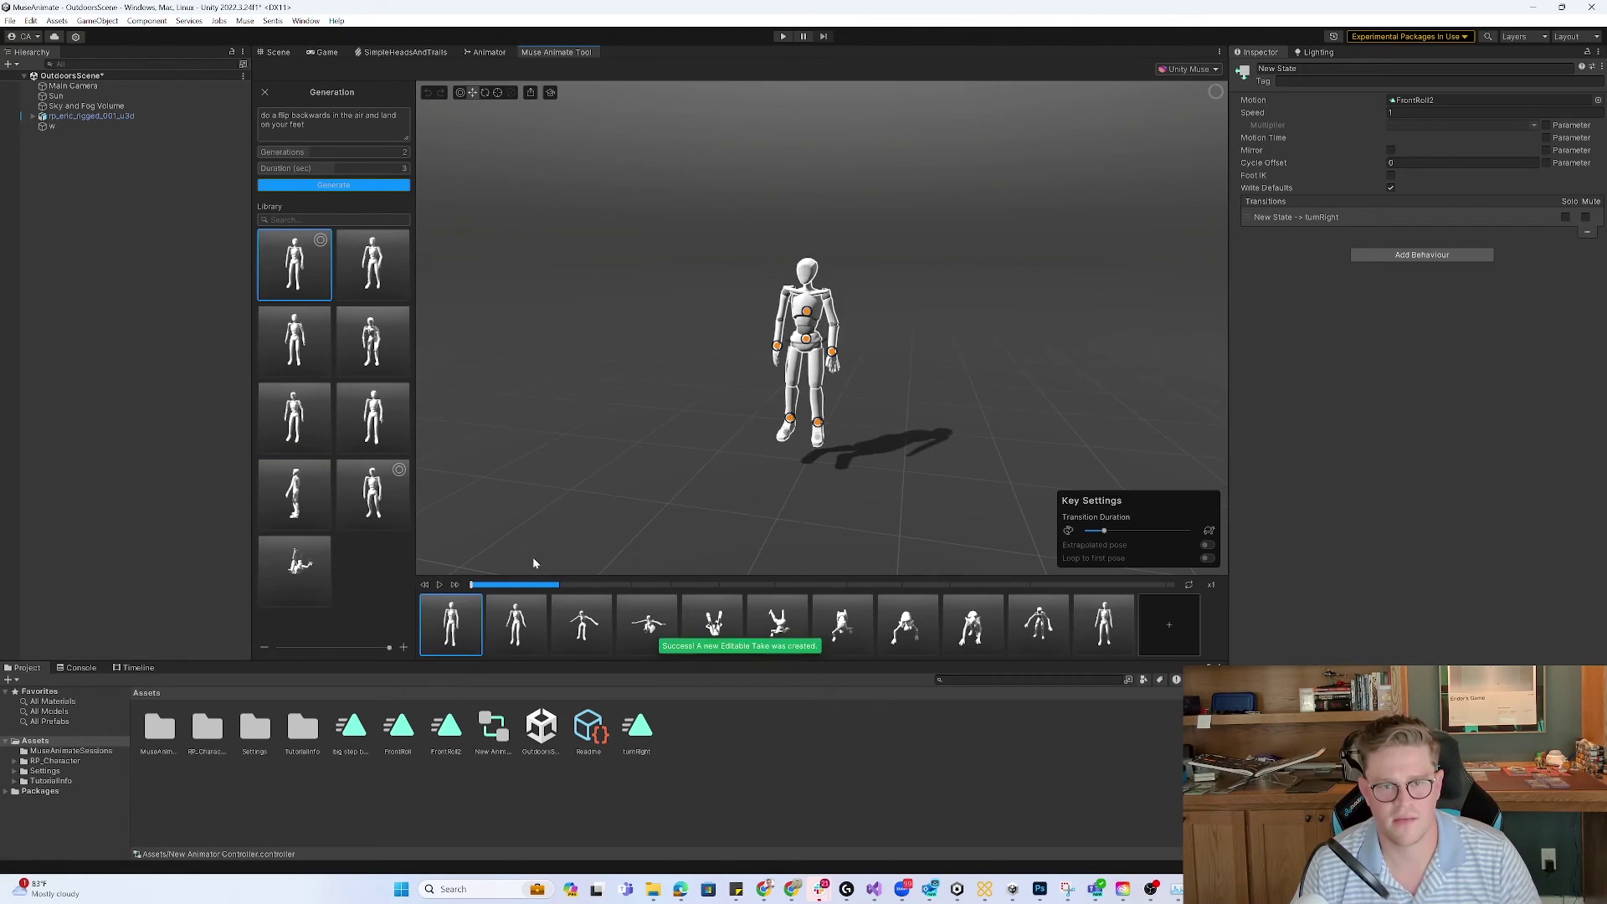
click(516, 624)
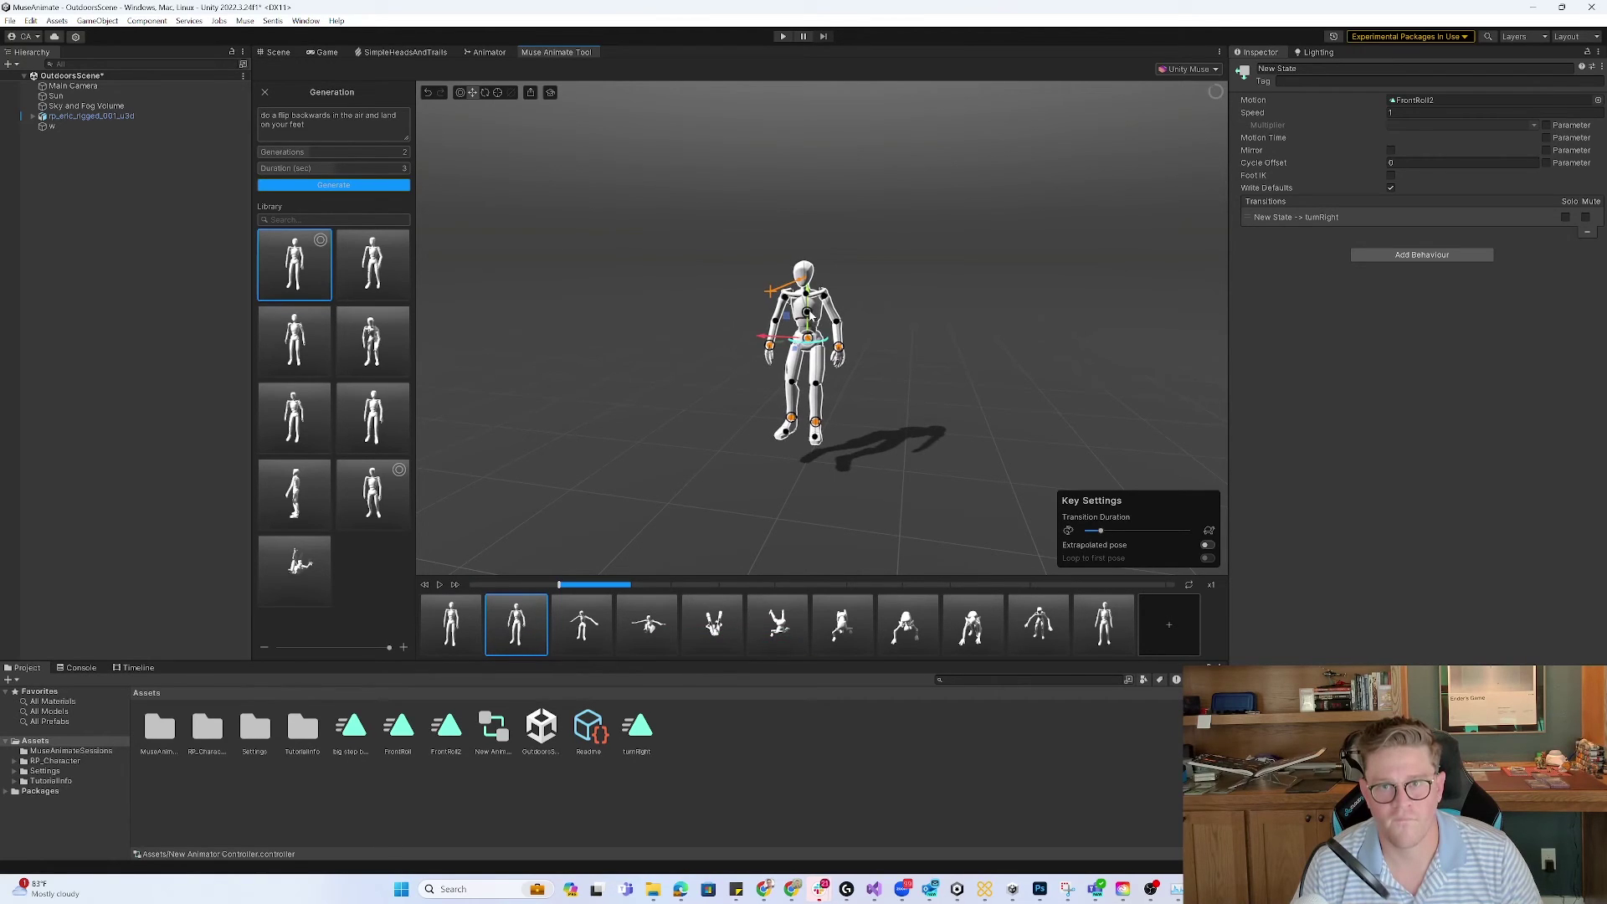
drag(811, 316, 809, 295)
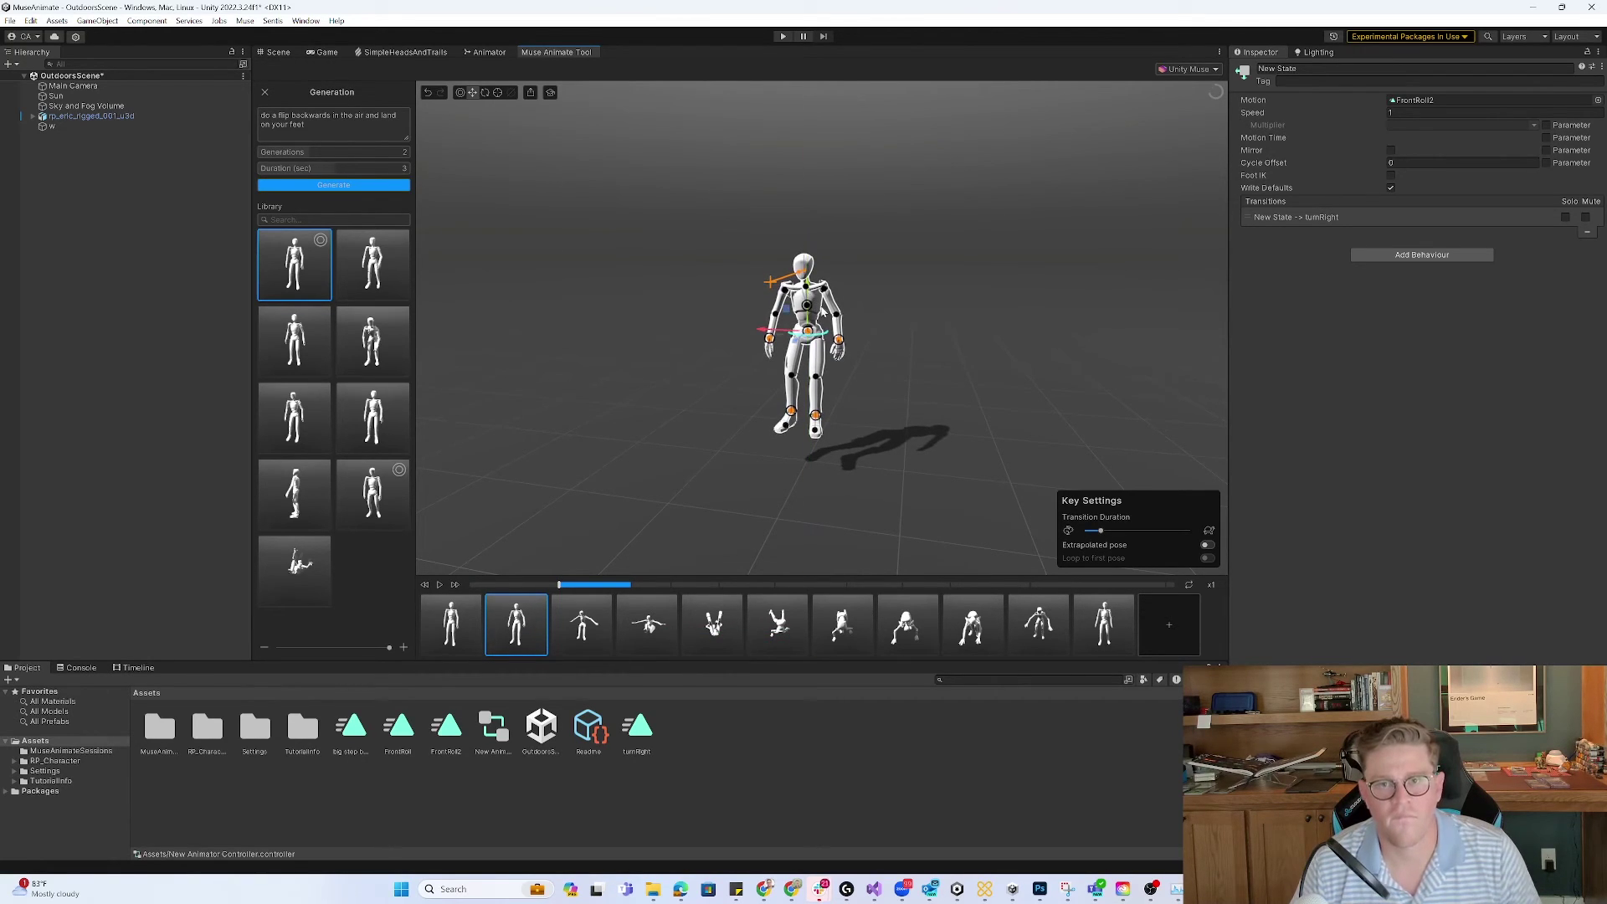
click(582, 623)
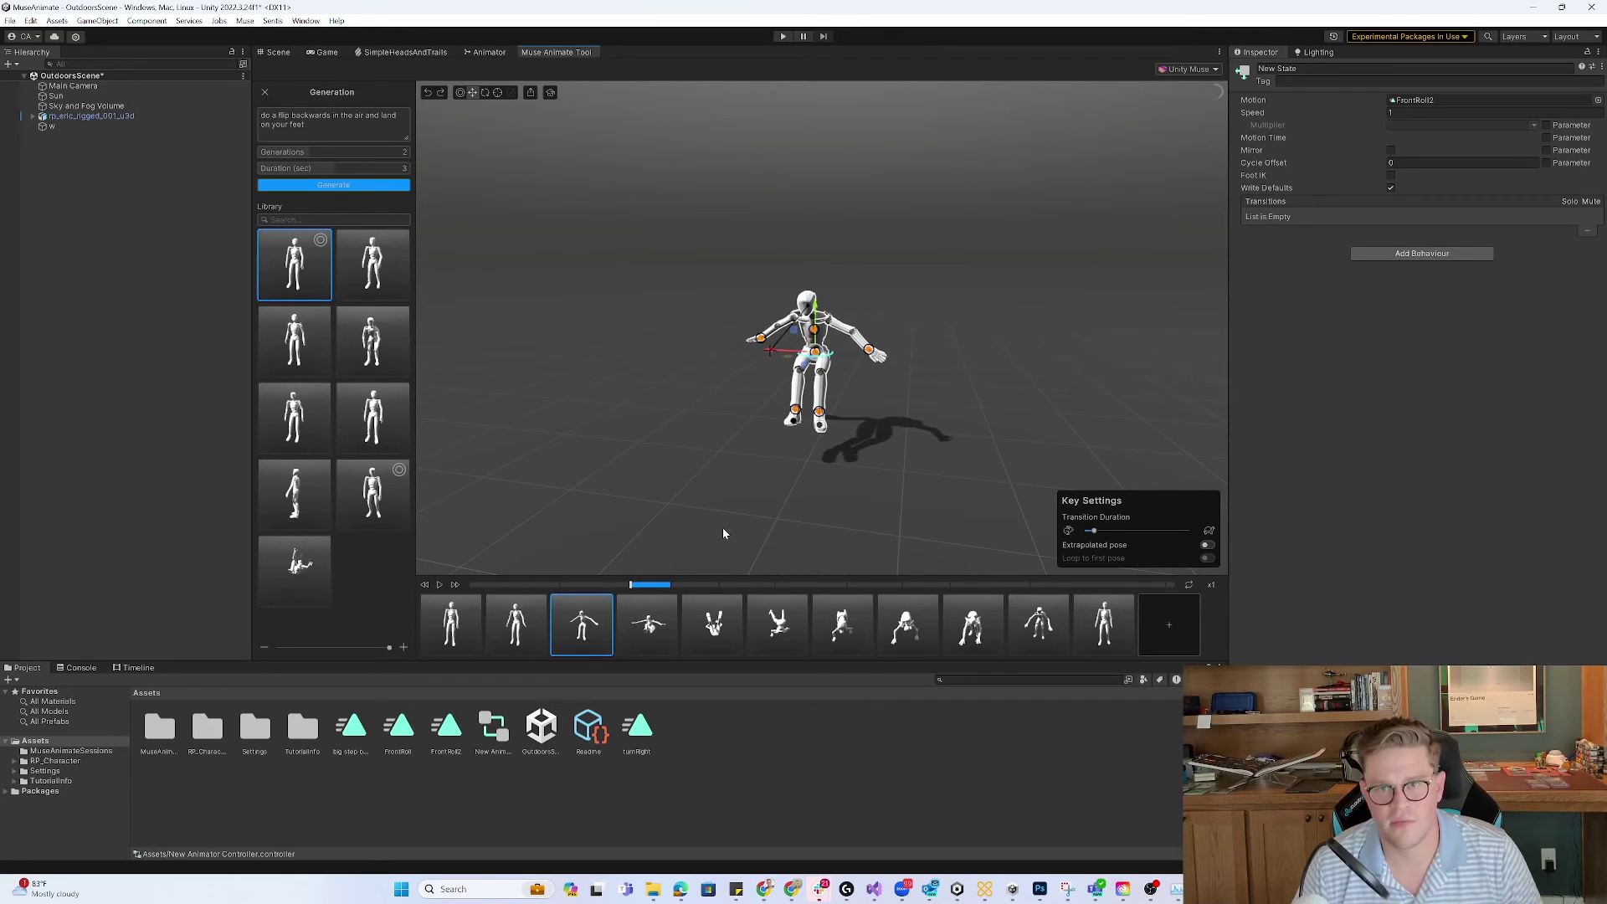
- Adjust the crouching third key pose of the backflip slightly from a side view
click(451, 623)
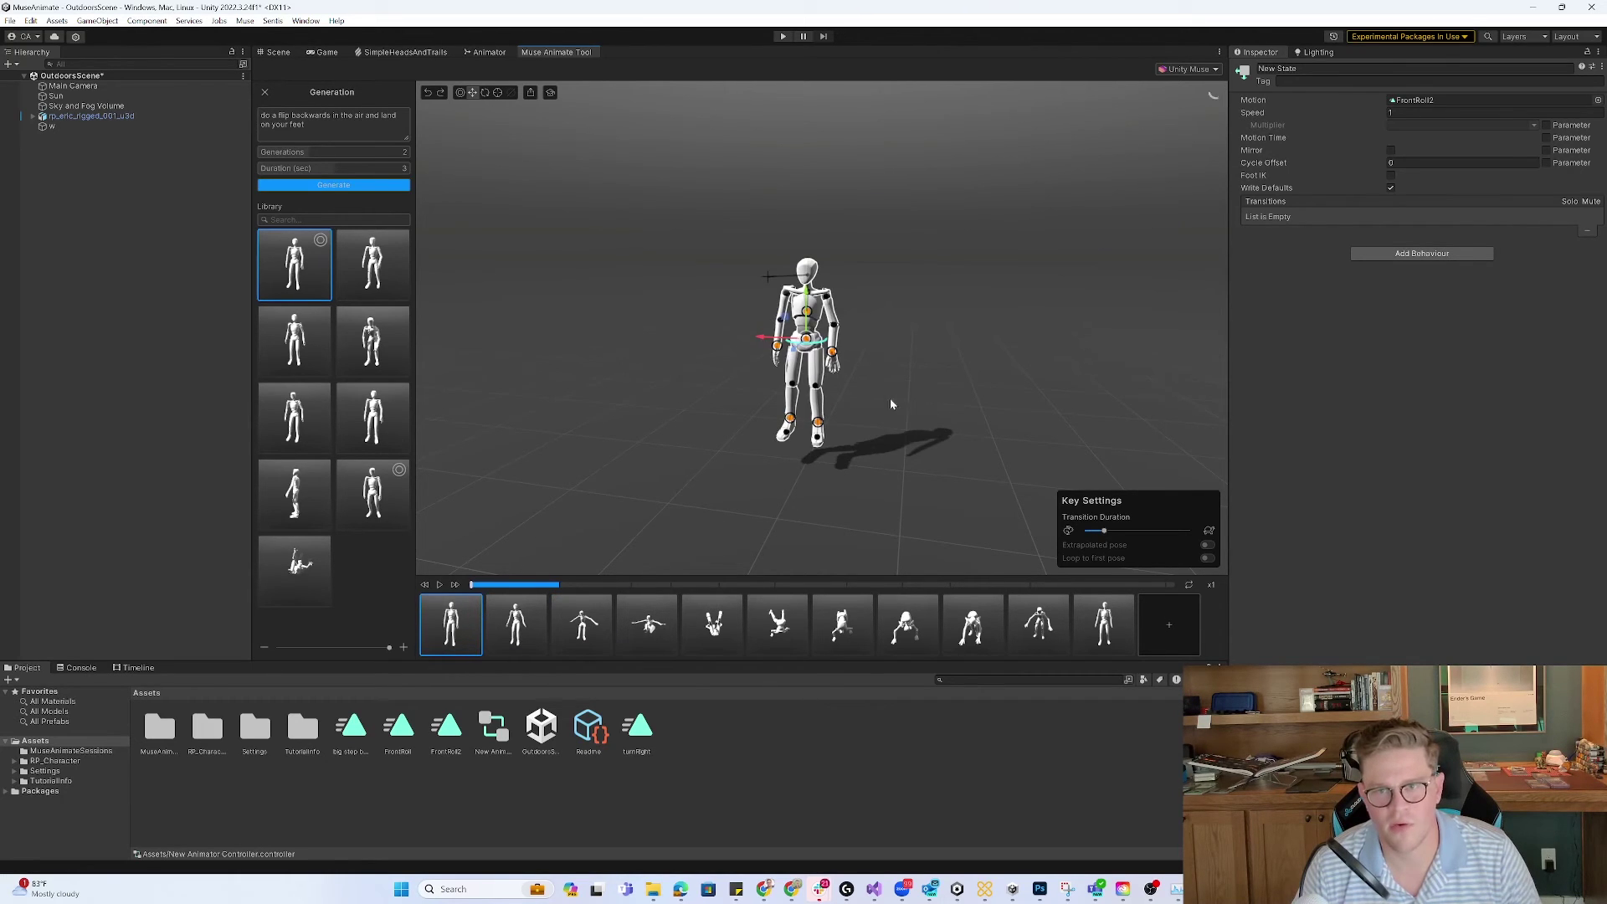
drag(941, 339, 838, 319)
drag(711, 273, 758, 336)
click(517, 624)
click(582, 624)
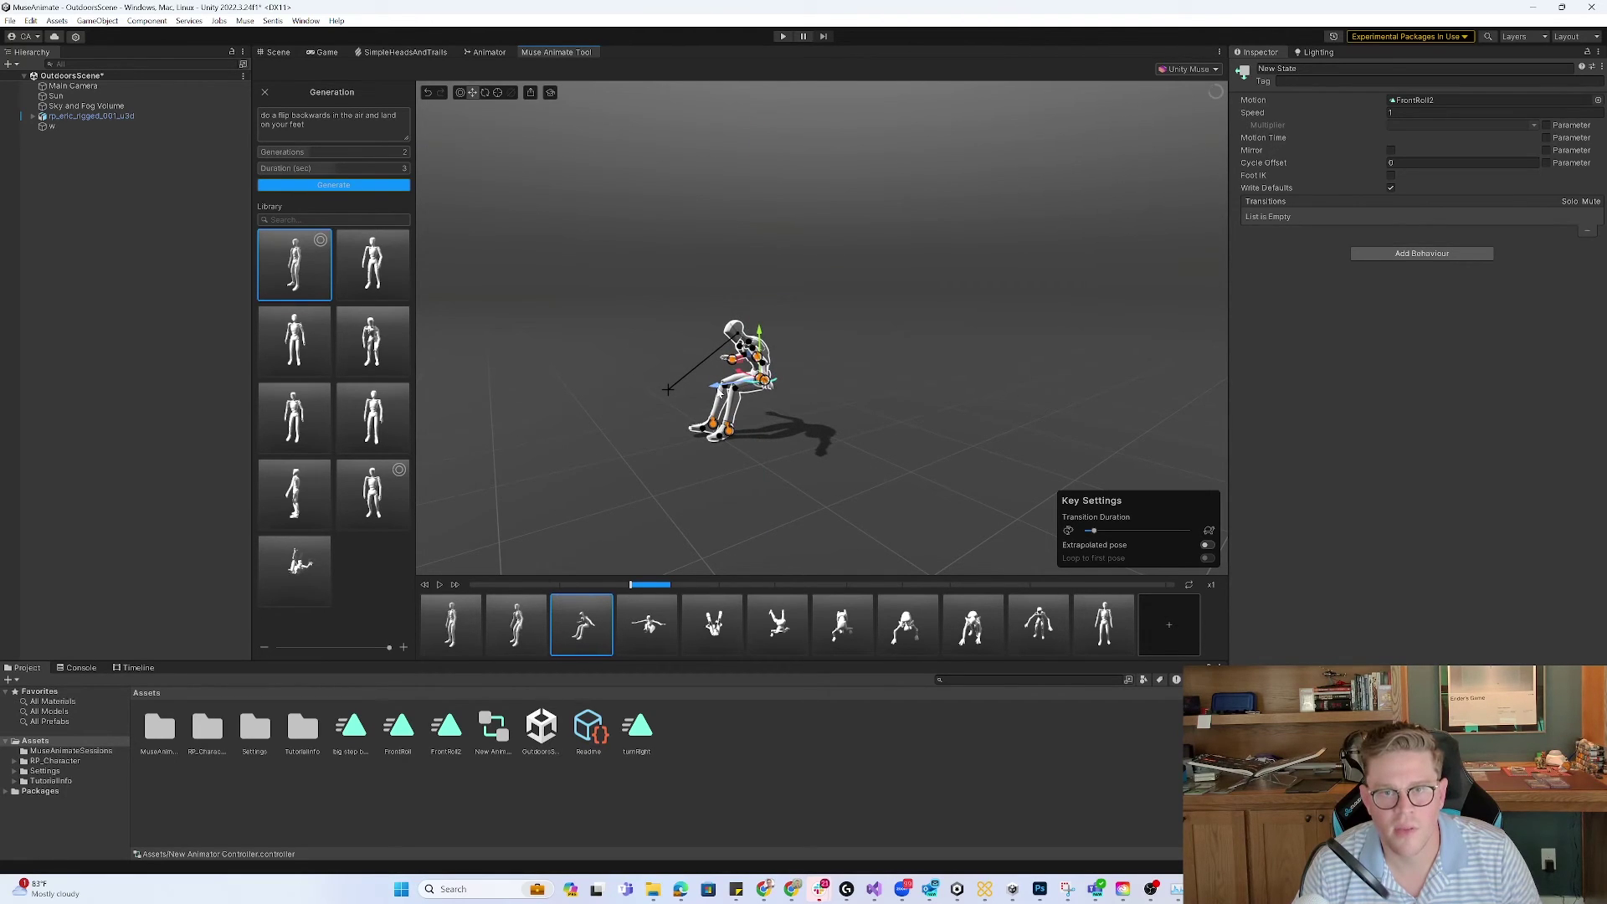
drag(721, 391, 720, 389)
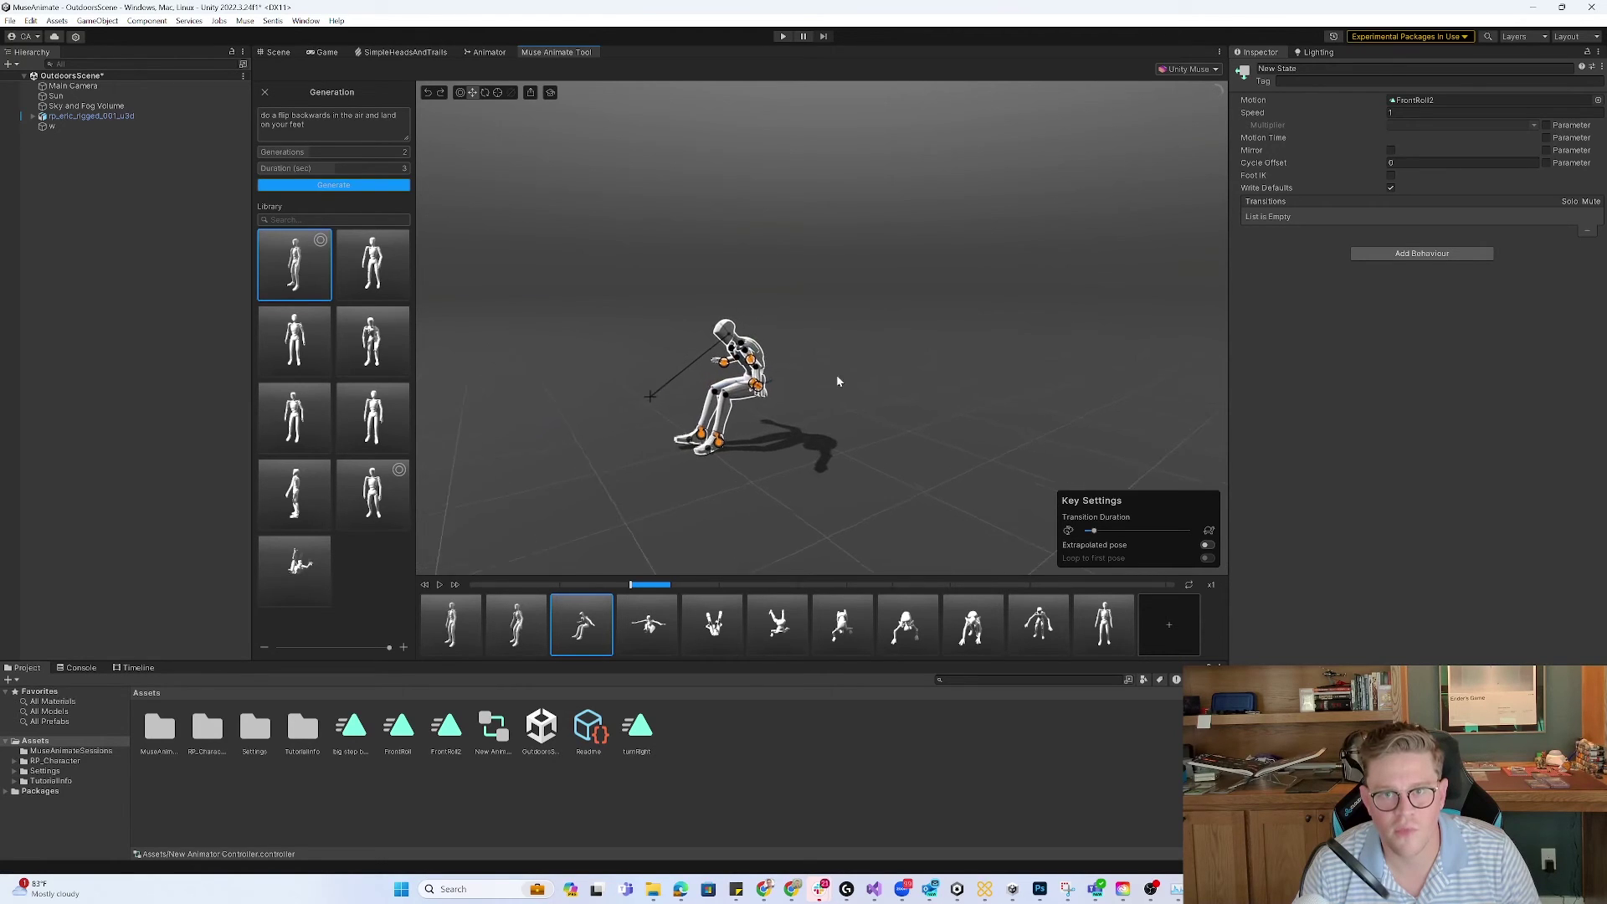
scroll(728, 421, up, 3)
drag(607, 409, 623, 405)
scroll(827, 445, down, 3)
- Raise the body higher off the ground in the fourth key pose of the backflip
click(648, 626)
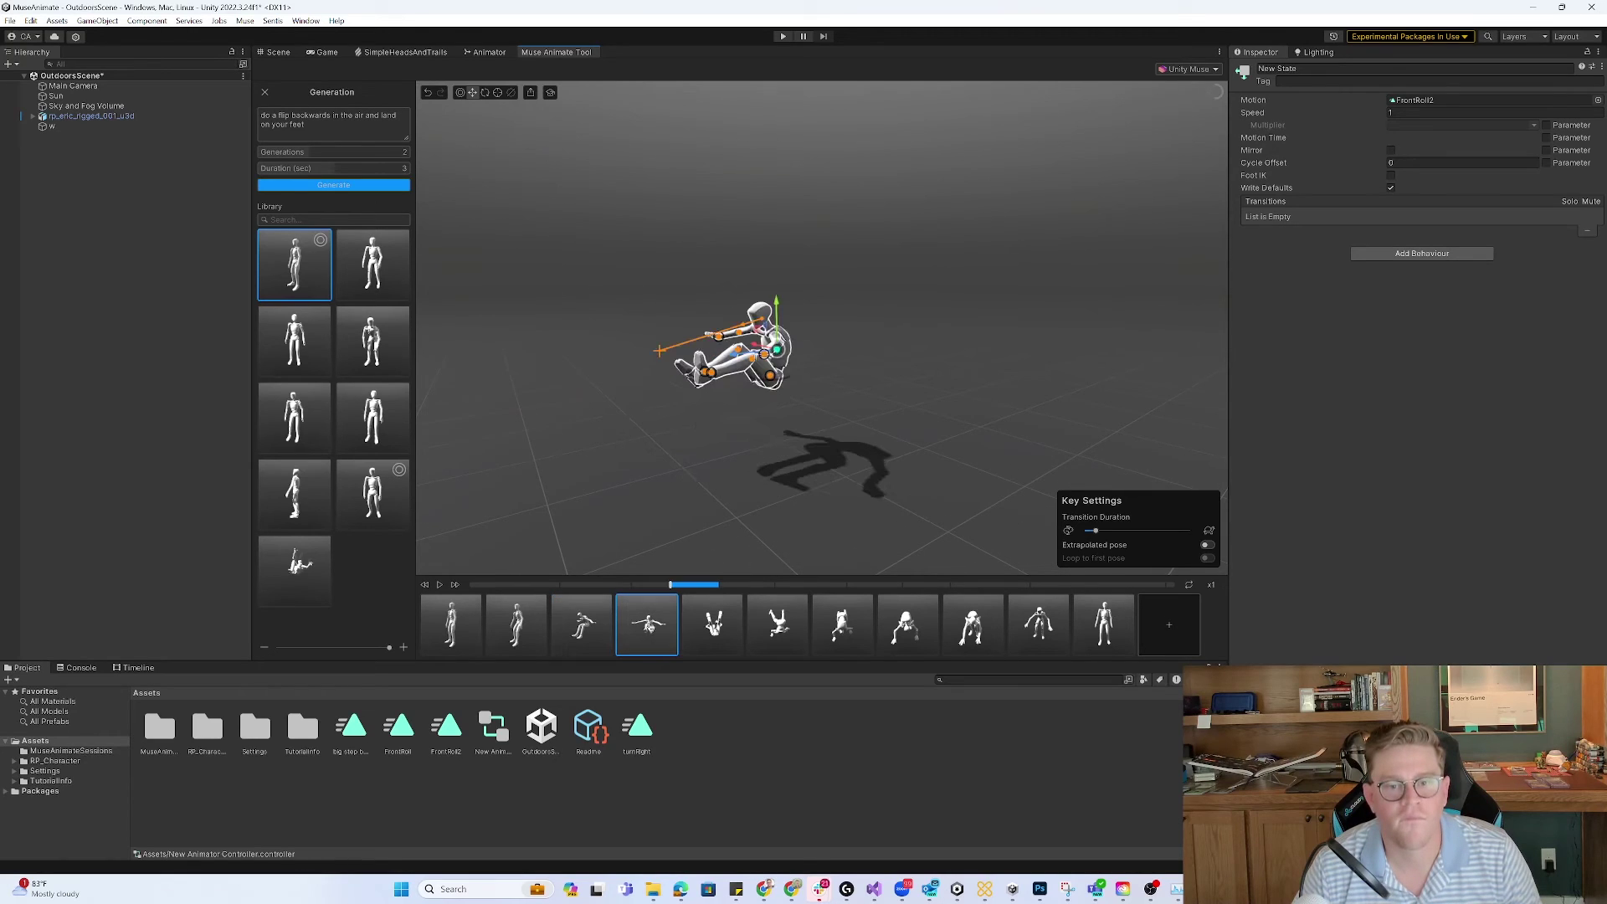
click(772, 376)
drag(768, 360, 768, 314)
- Lift the upside-down body higher into the air in the fifth key pose of the backflip
click(727, 614)
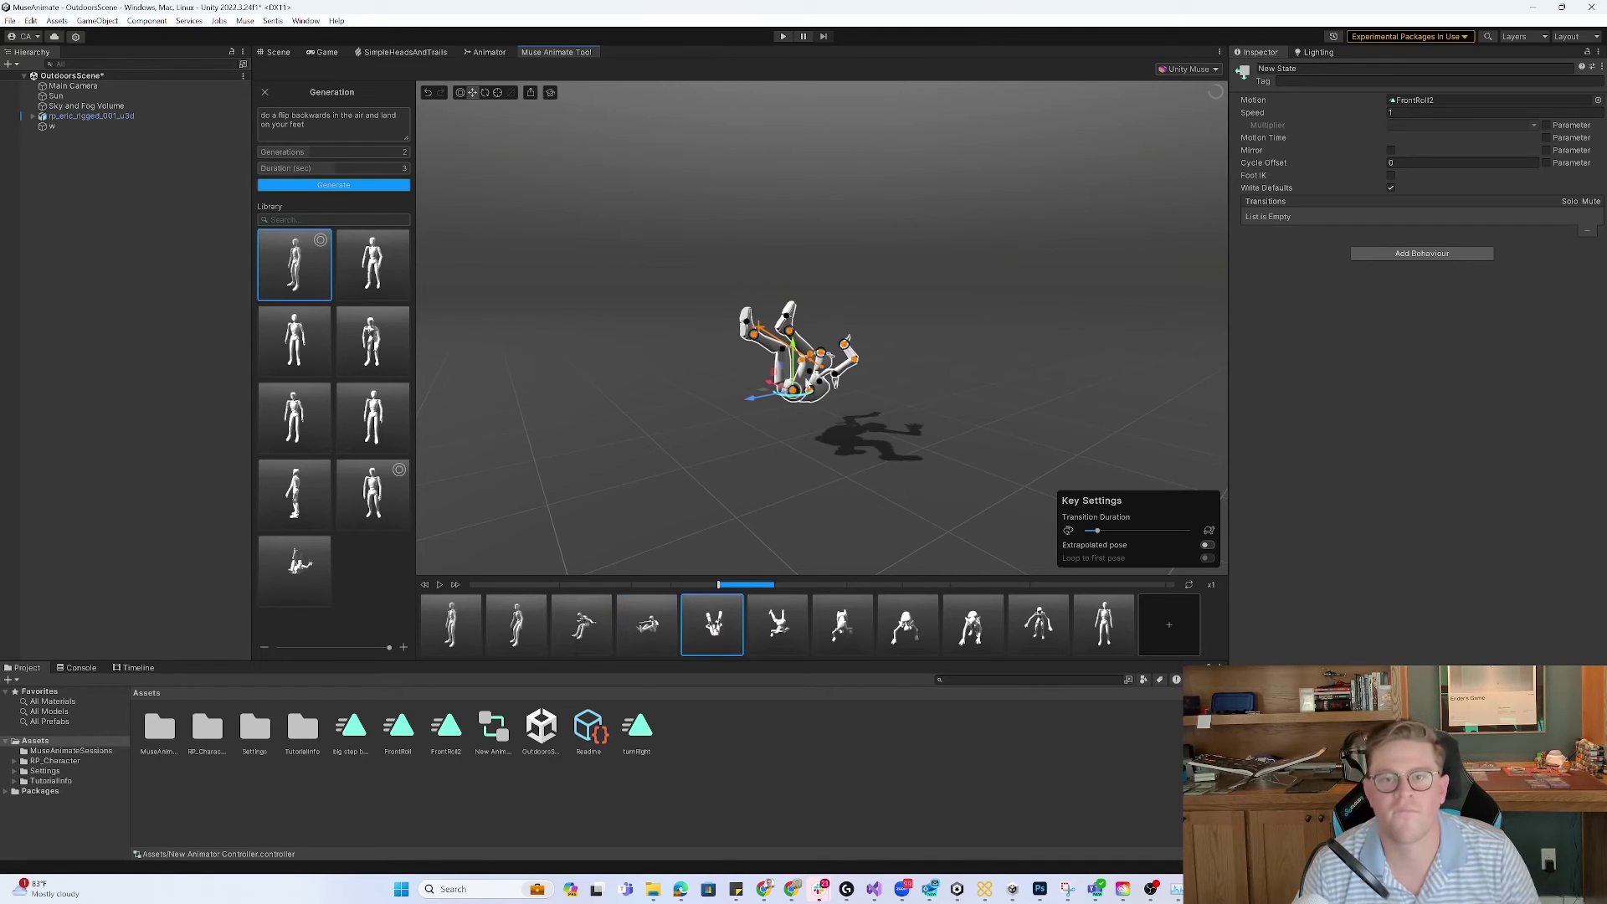
drag(799, 349, 819, 309)
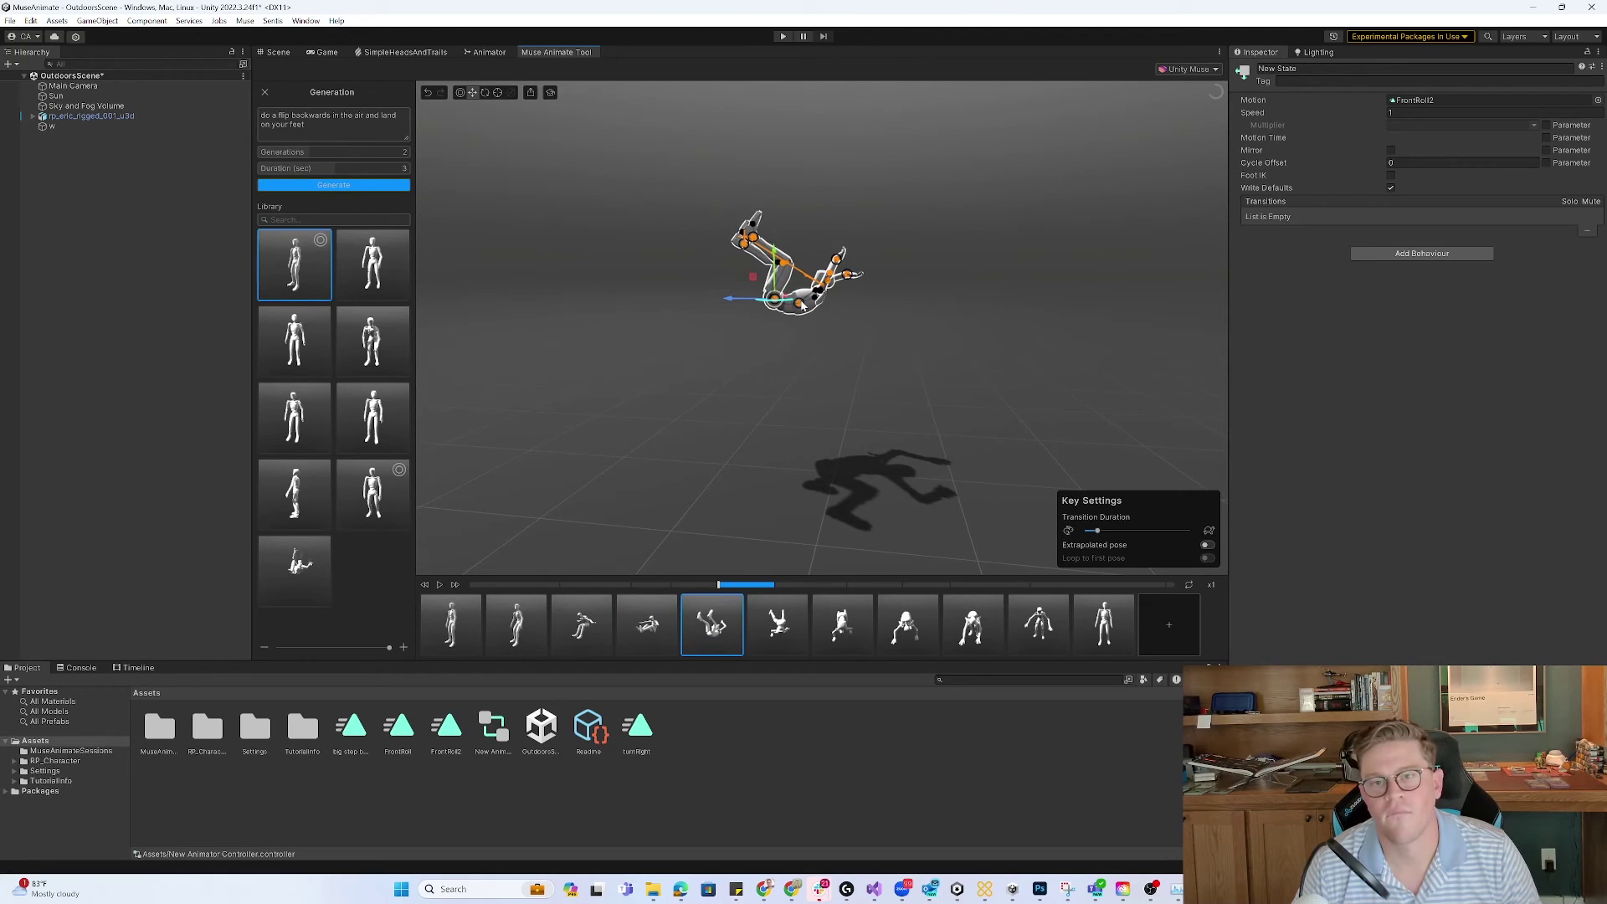
click(799, 304)
- Raise the body higher into the air in the sixth key pose of the backflip
click(785, 636)
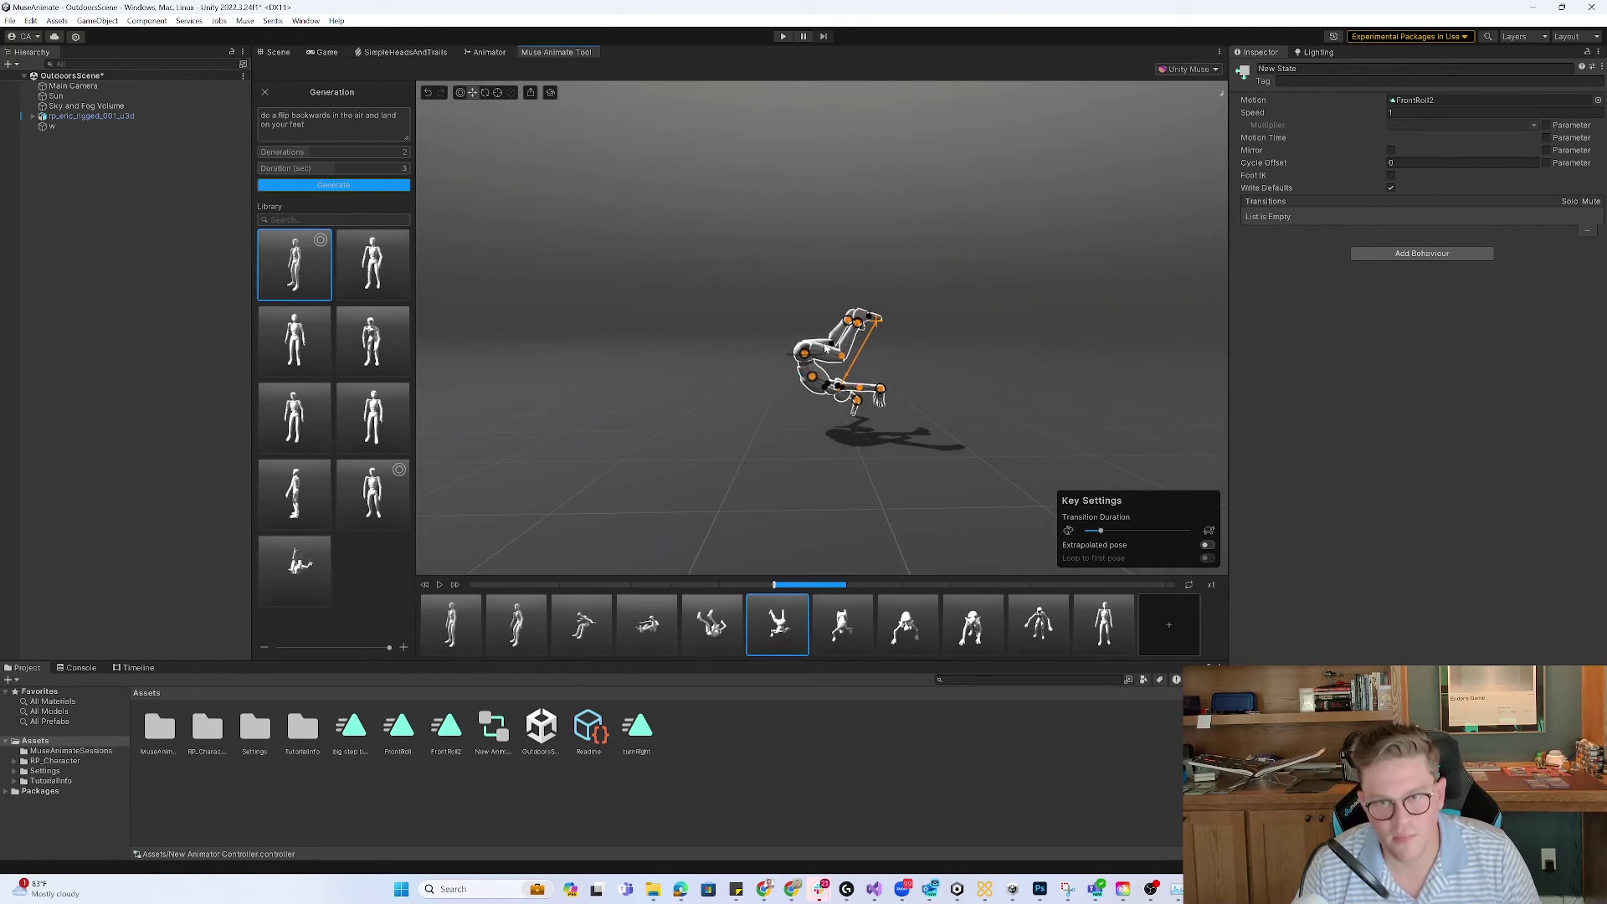
drag(802, 314, 802, 247)
click(855, 632)
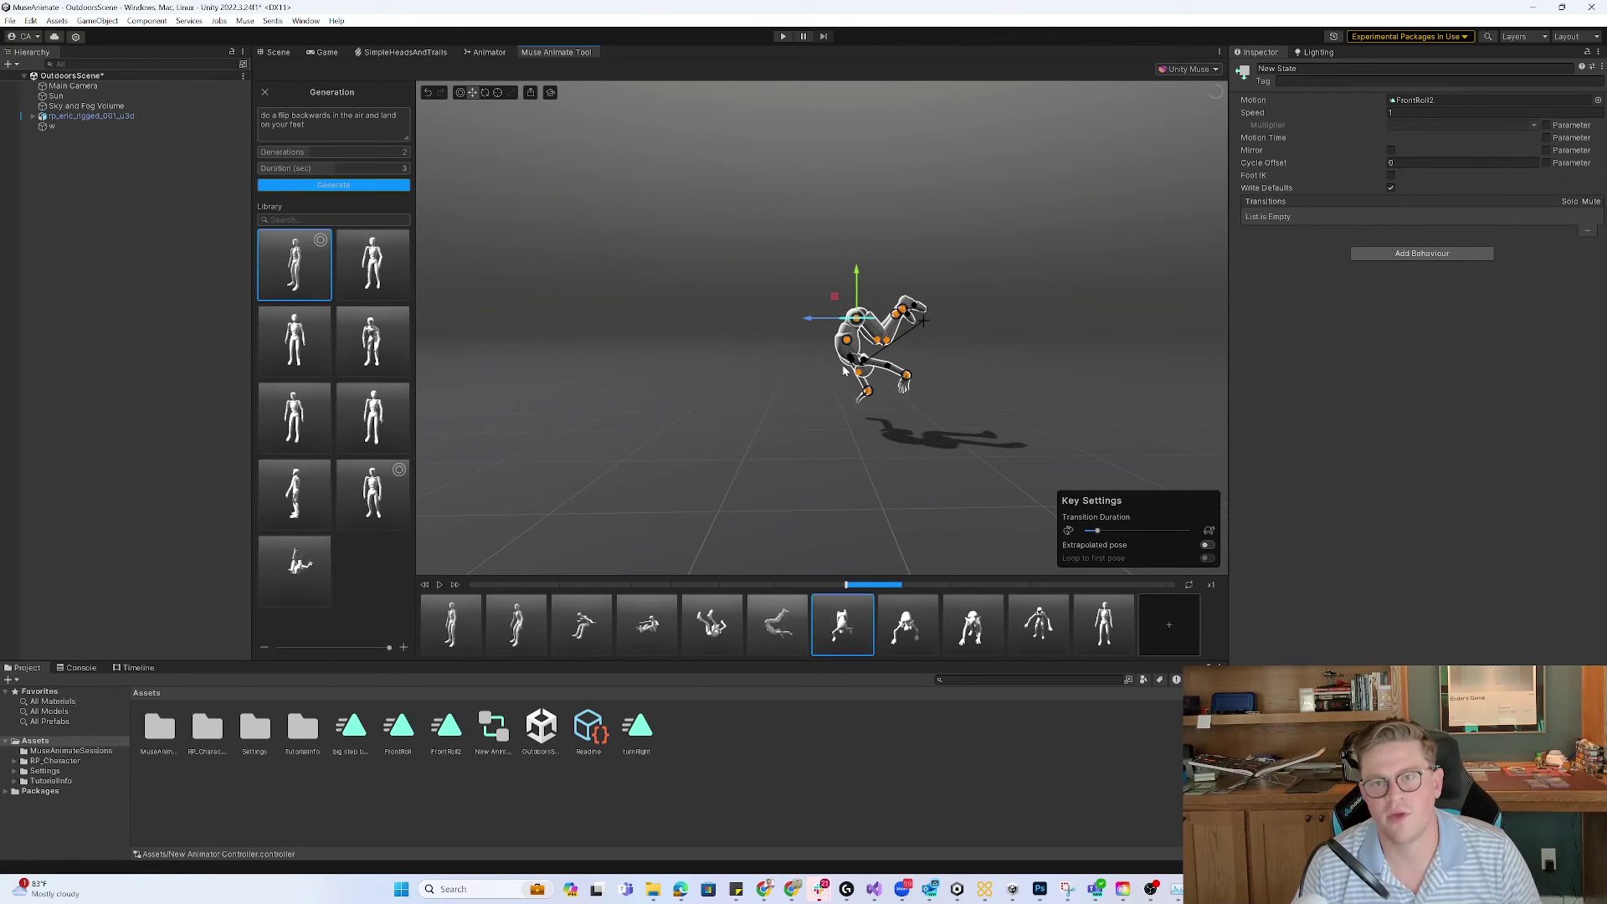
- Lower the body to the ground in the eighth key pose and shift it slightly in the ninth key pose of the backflip
click(973, 625)
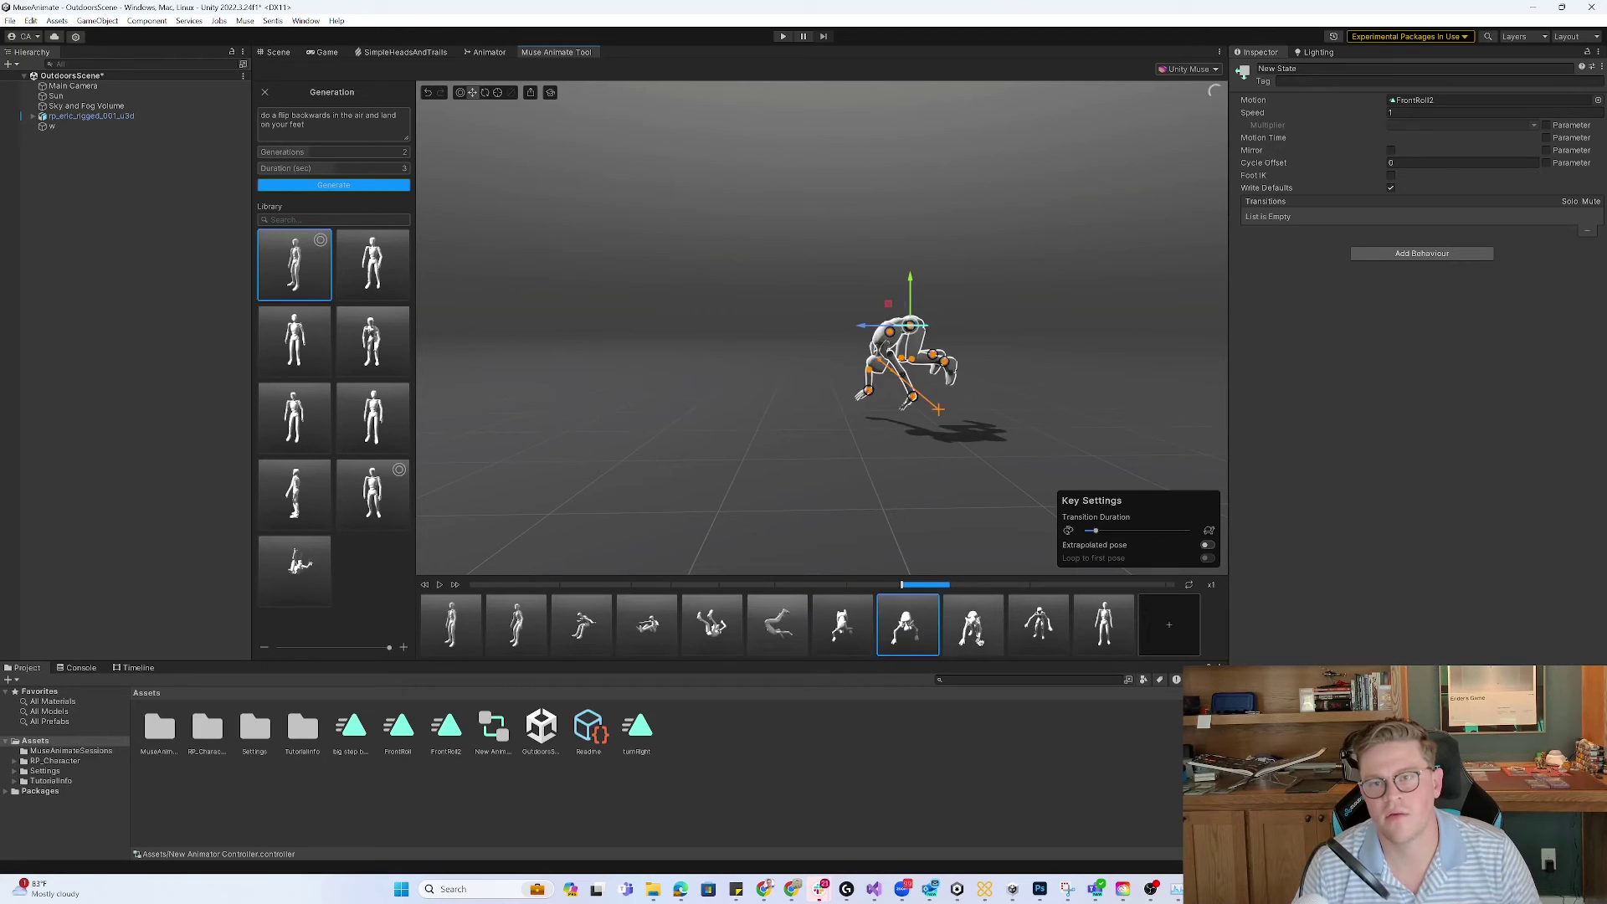
click(933, 630)
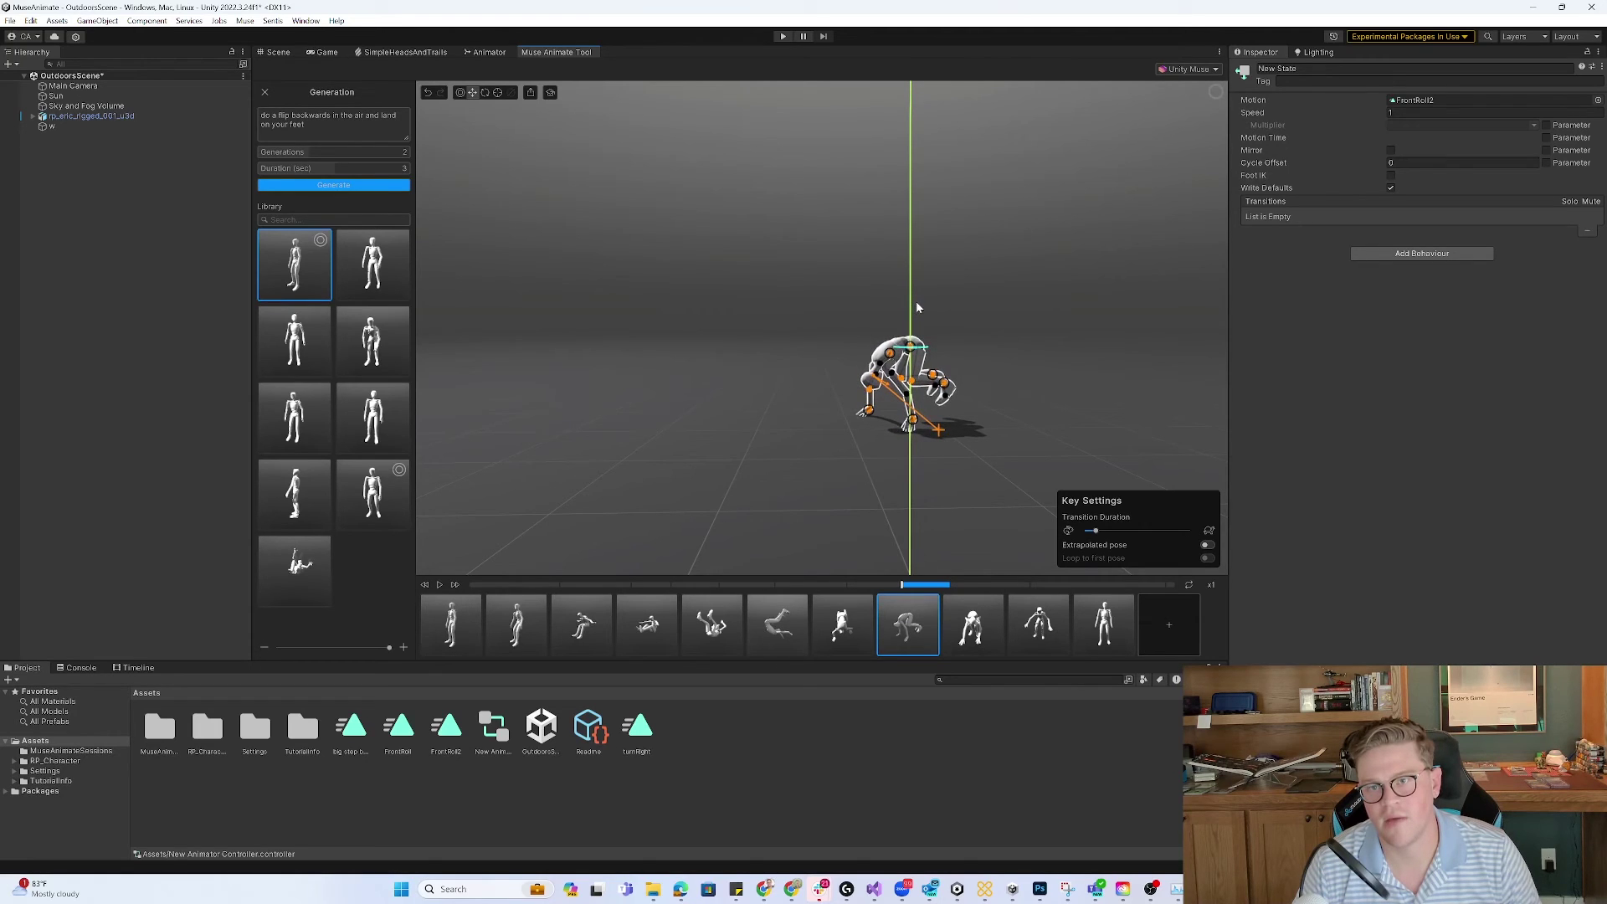
click(970, 624)
mouse_move(952, 298)
mouse_down()
mouse_move(951, 317)
mouse_move(976, 305)
mouse_move(971, 268)
mouse_move(976, 293)
mouse_up()
click(1028, 633)
click(1103, 624)
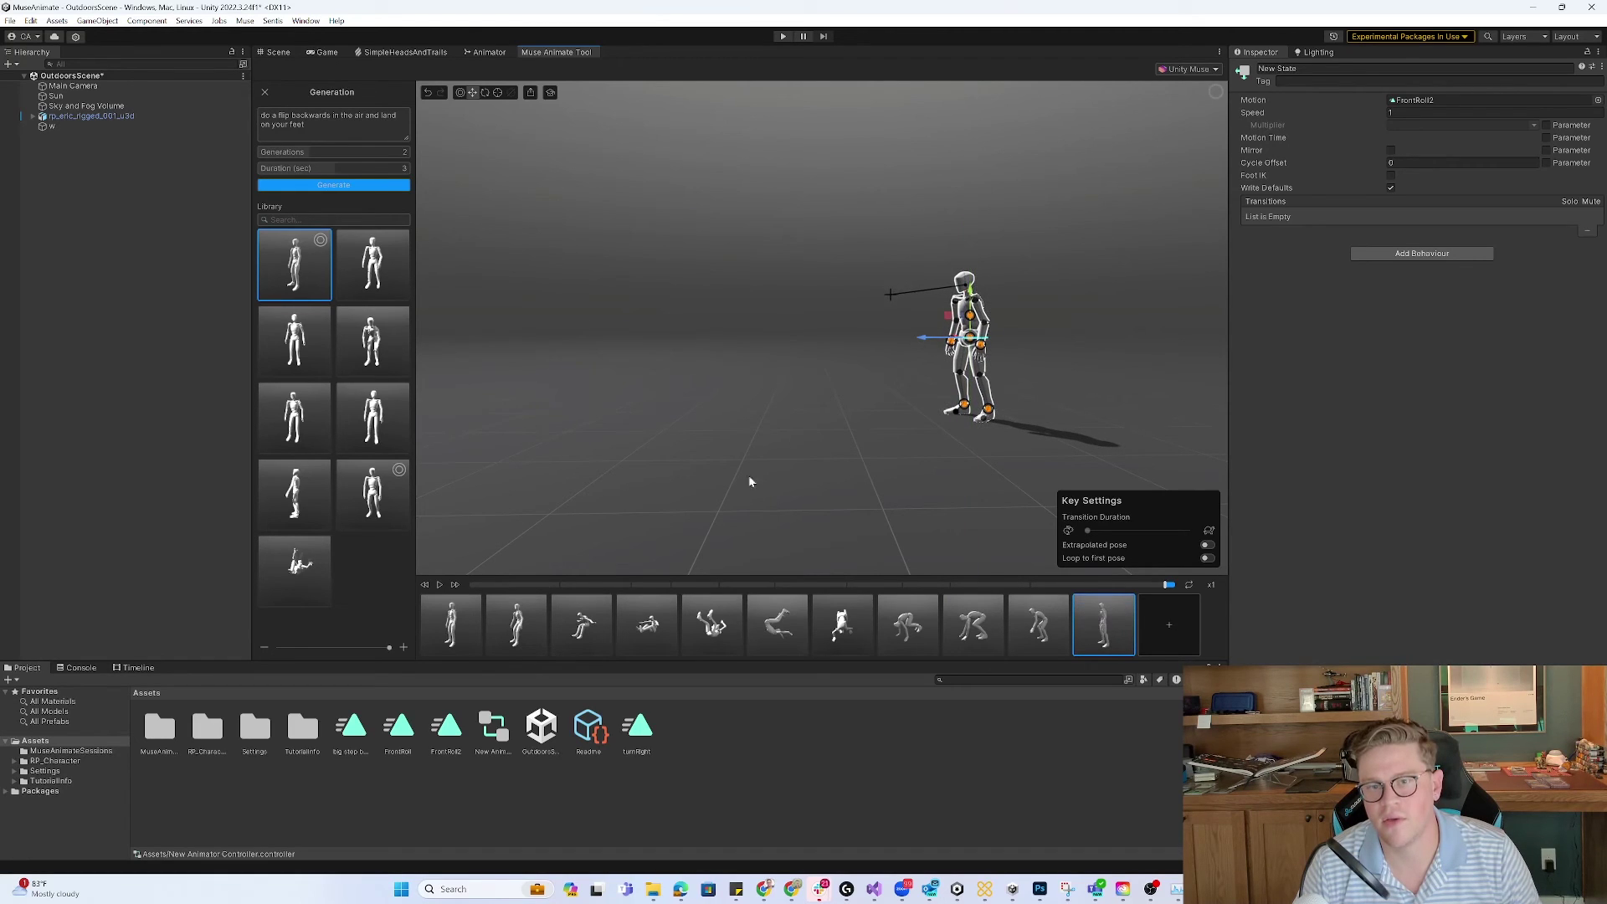
- Review the backflip's first five key poses and play the edited animation from the start
click(462, 628)
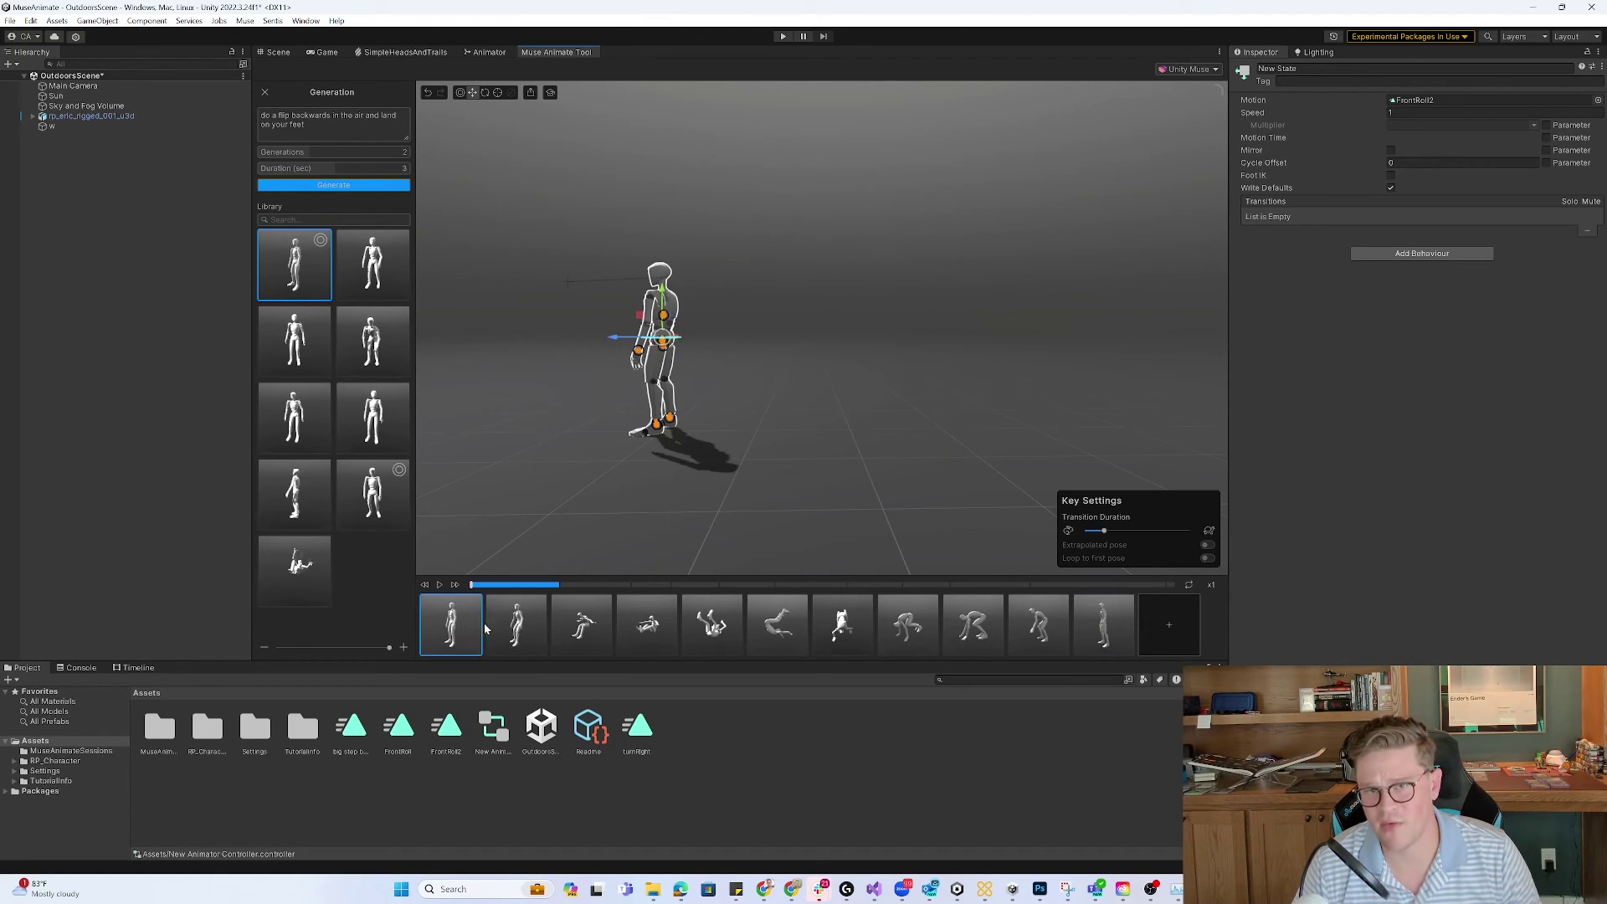
click(516, 628)
click(582, 628)
click(647, 628)
click(712, 628)
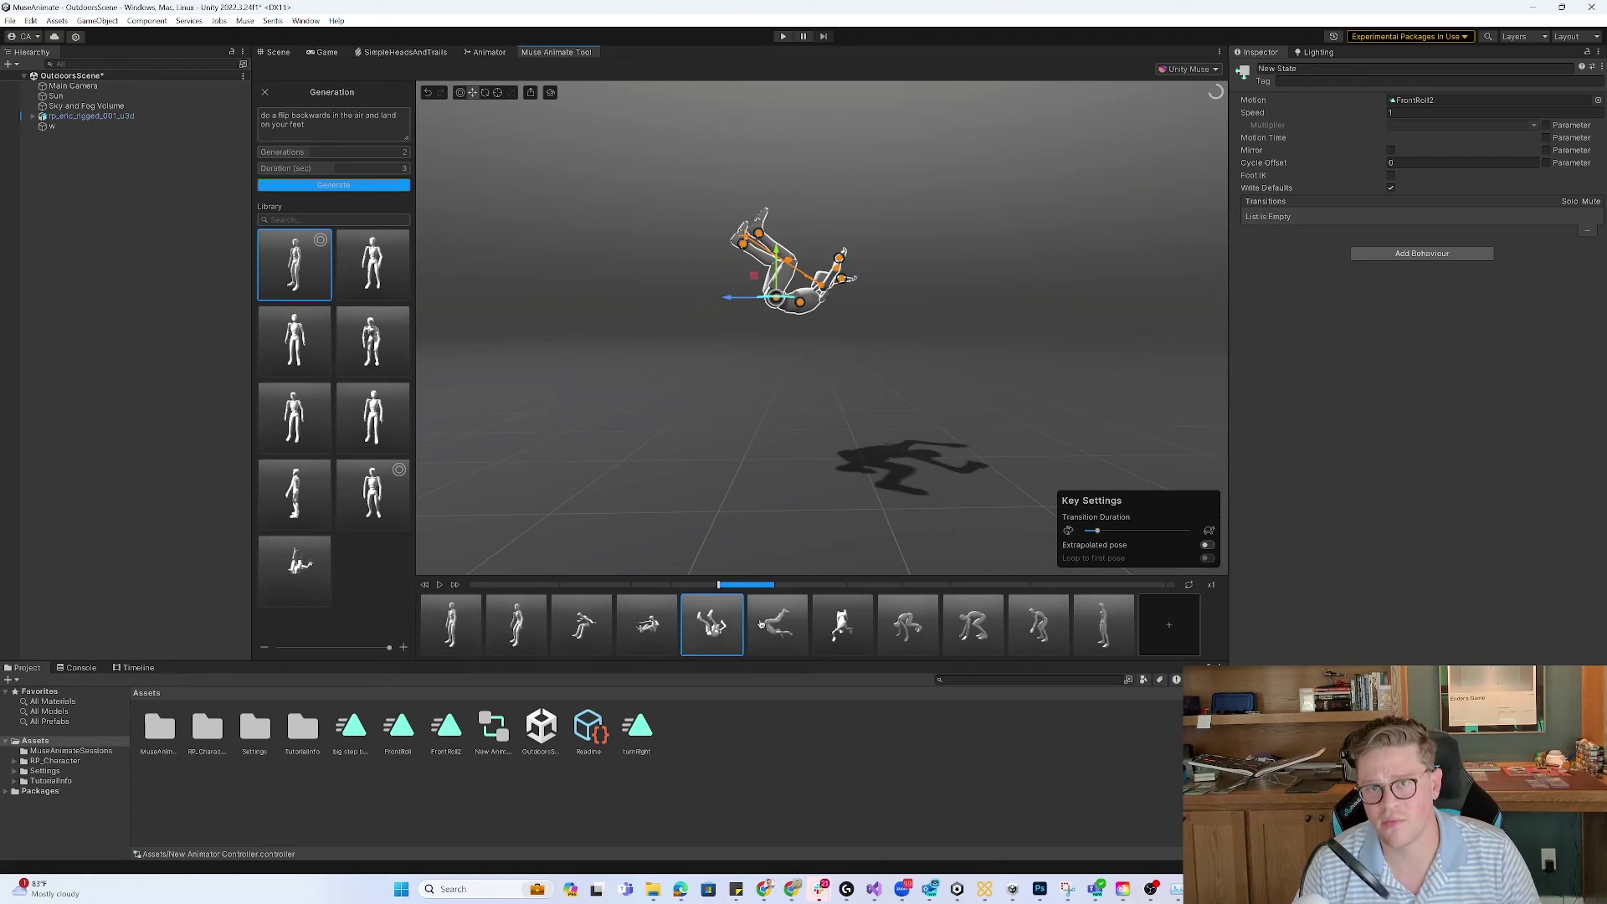
click(467, 586)
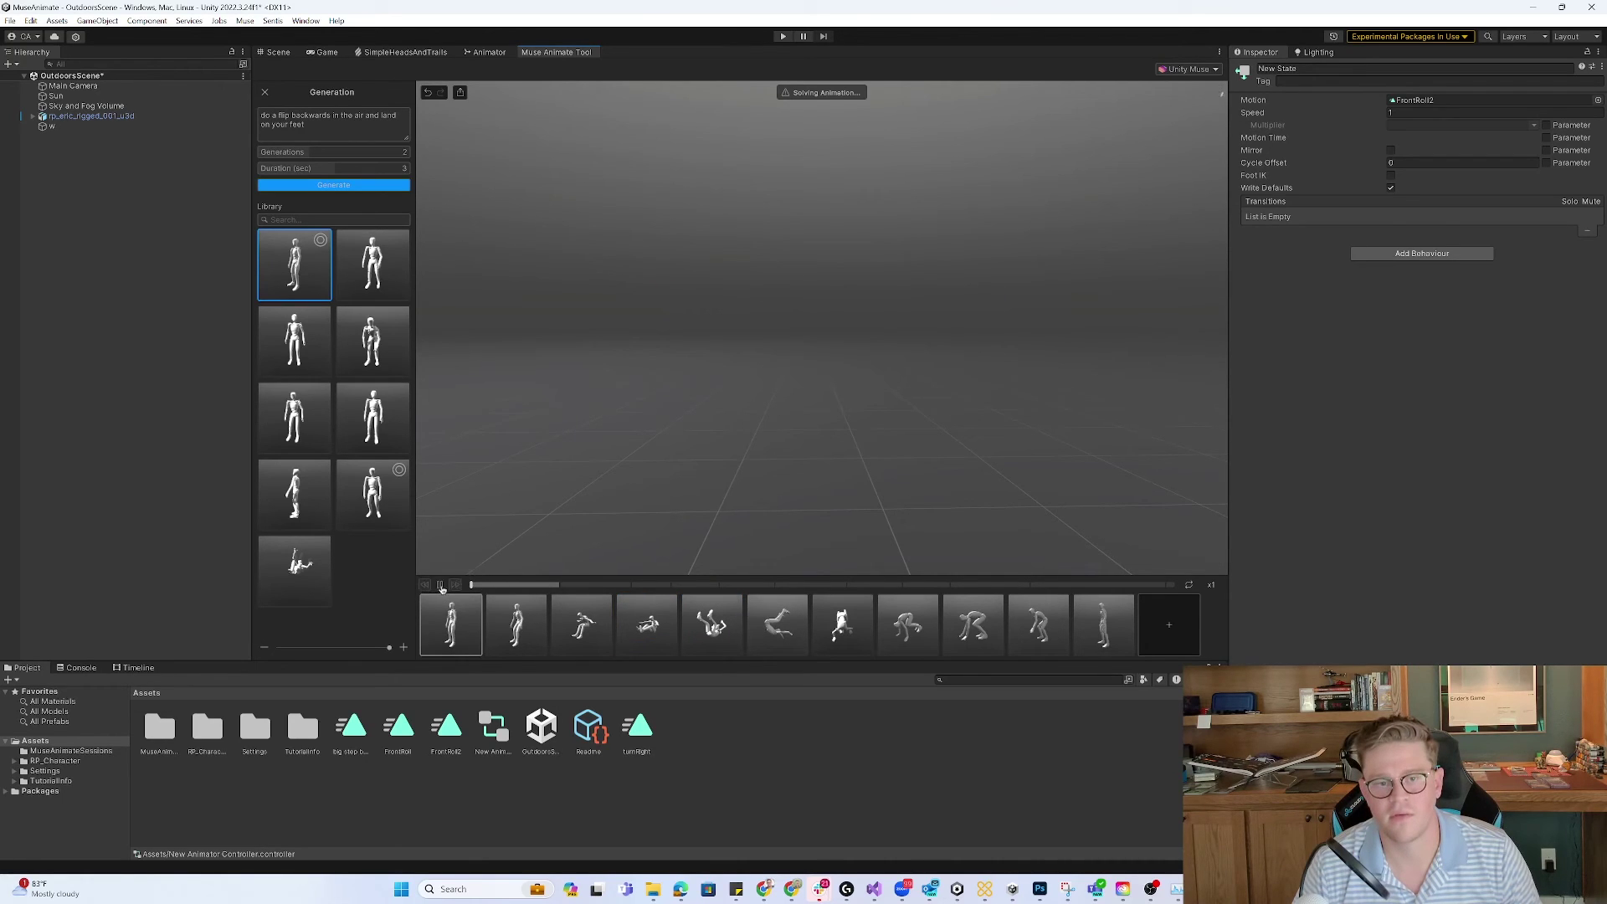
click(441, 585)
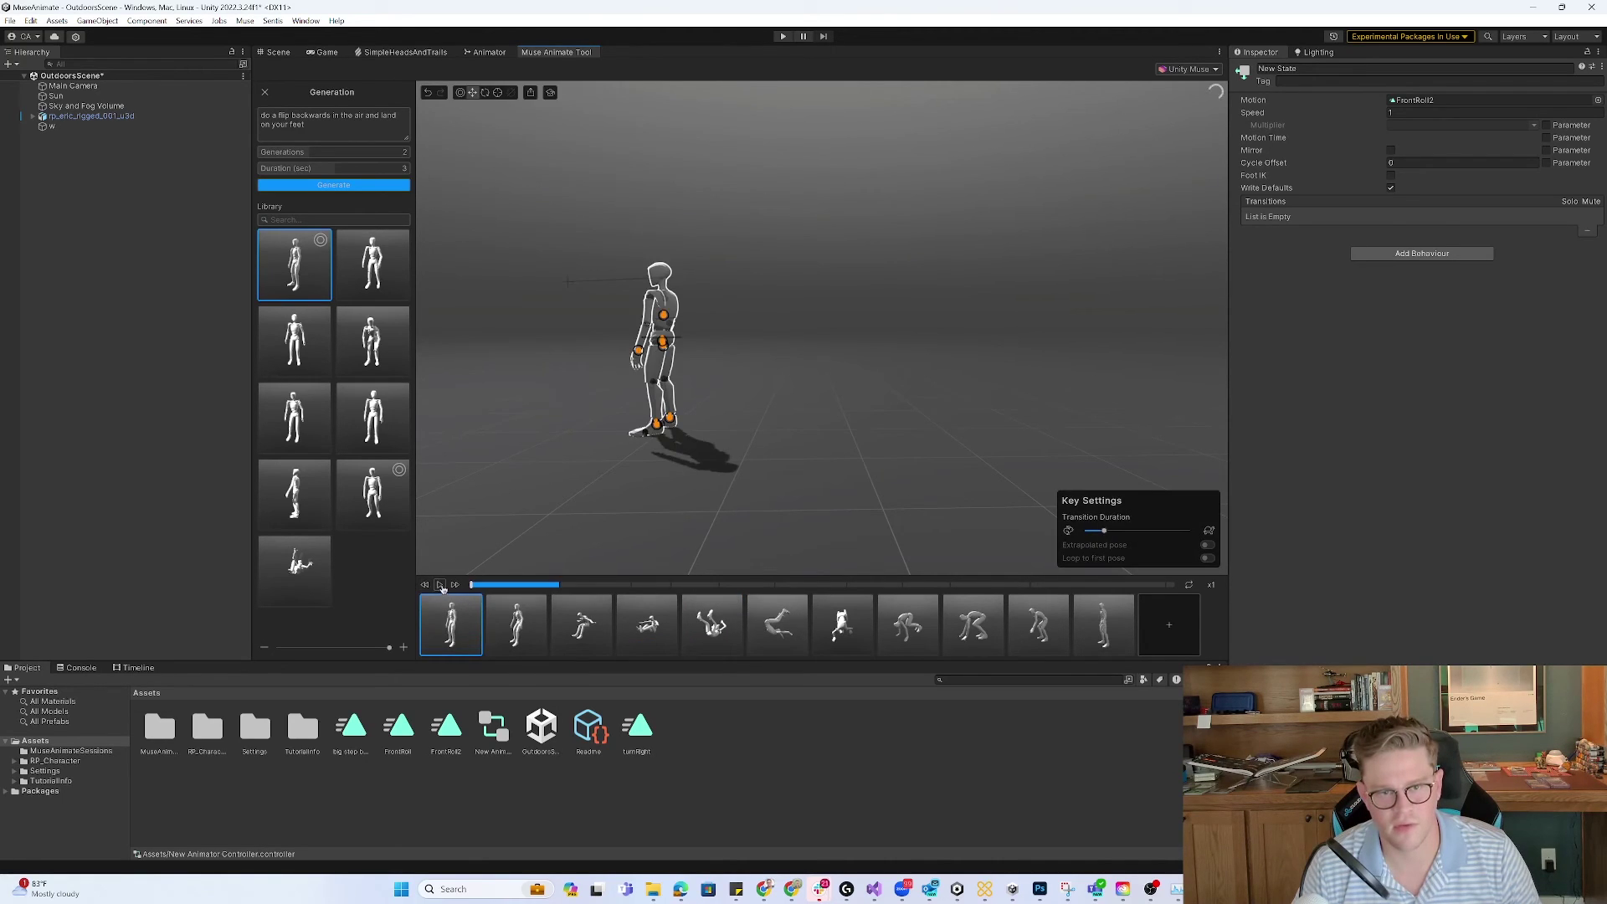
click(440, 586)
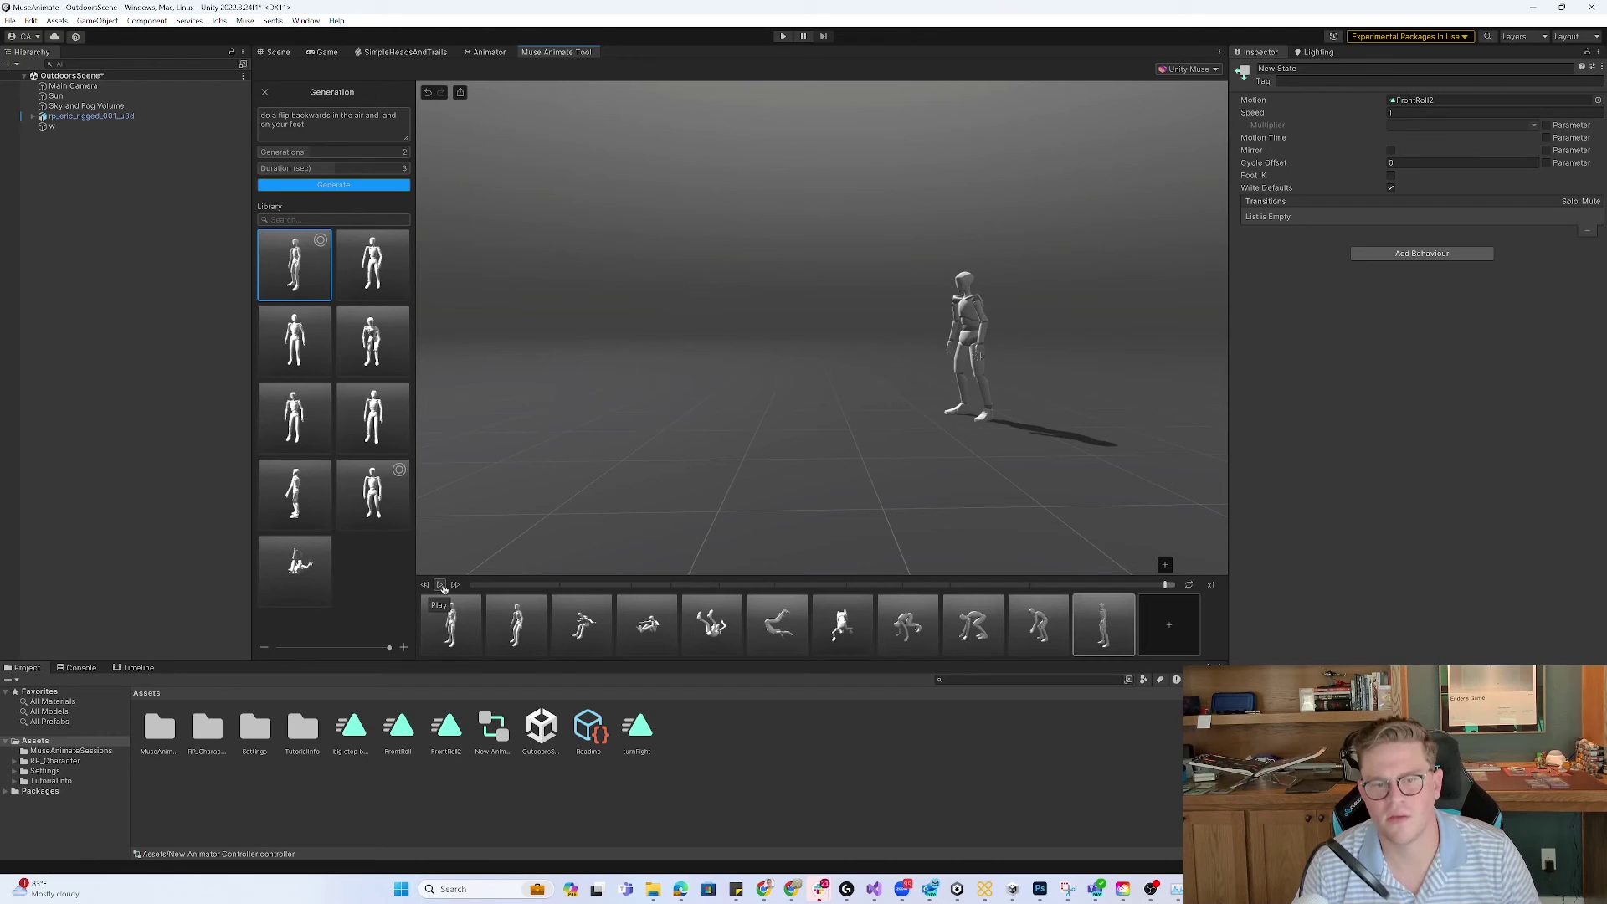
click(441, 586)
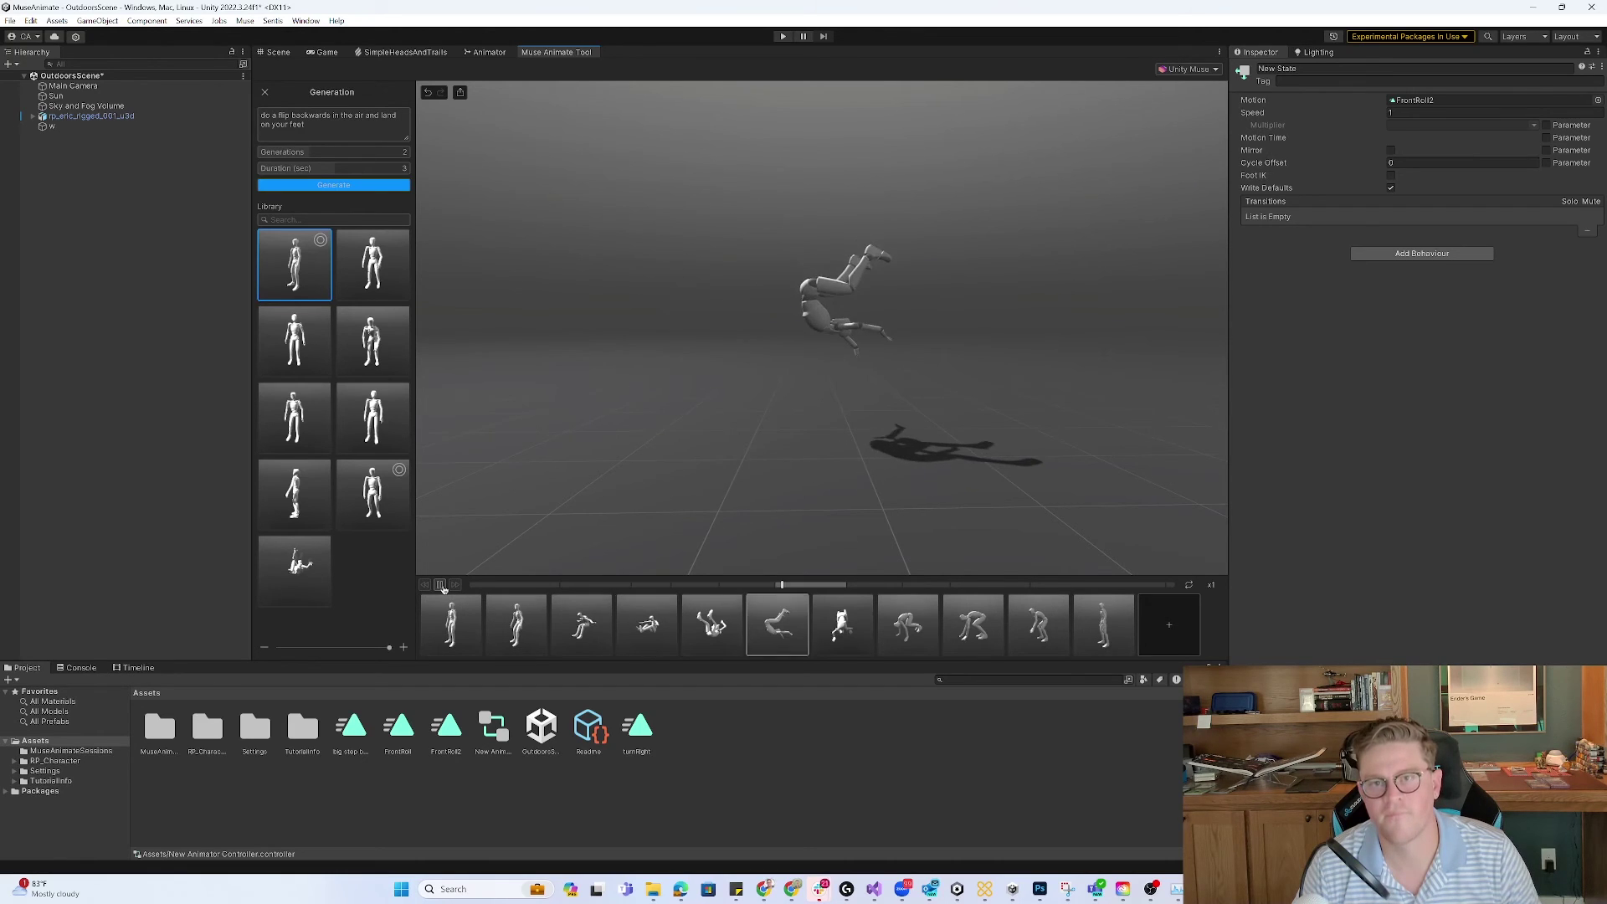
- Turn the third key pose of the backflip into an extrapolated pose
click(657, 625)
click(598, 634)
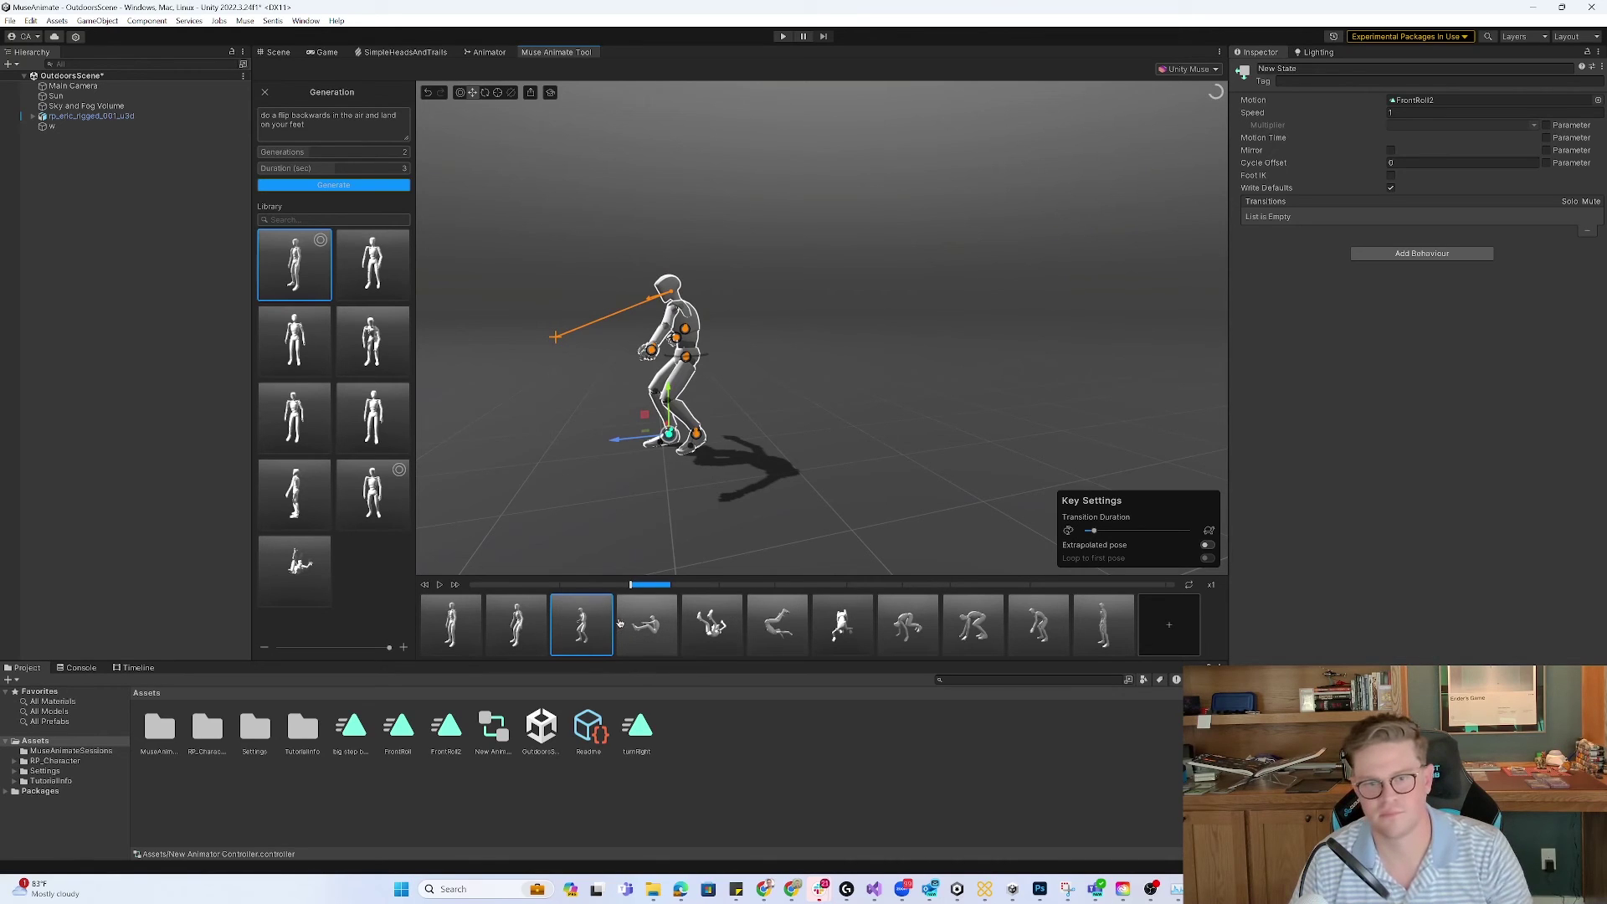
click(1207, 545)
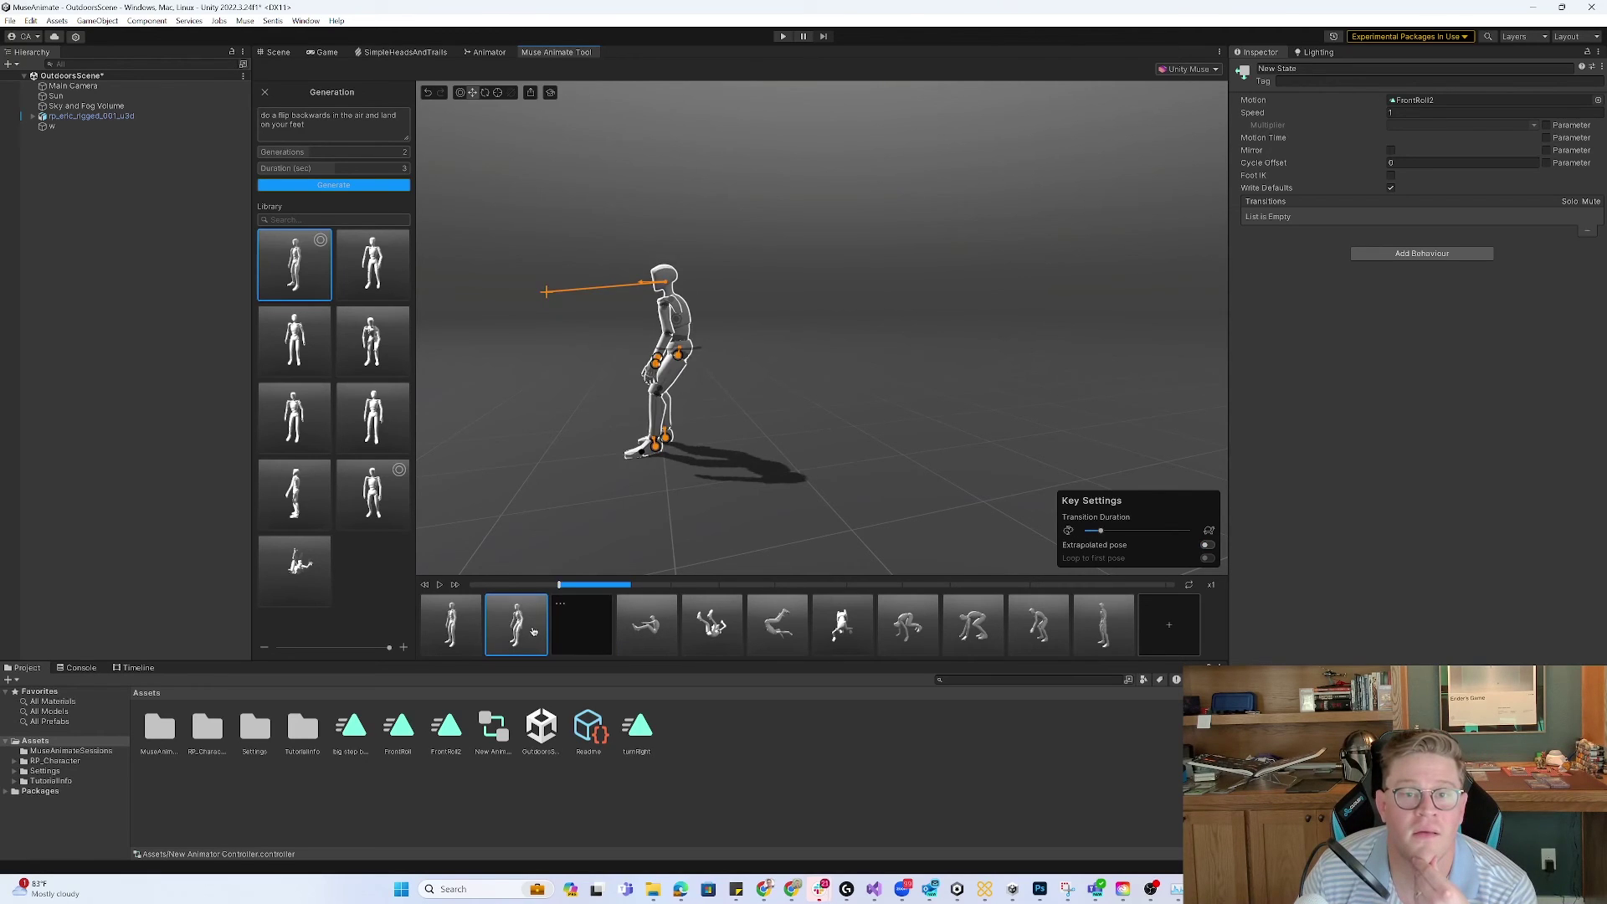
- Check the key poses following the extrapolated one and play the updated backflip from its first pose
click(649, 629)
click(712, 628)
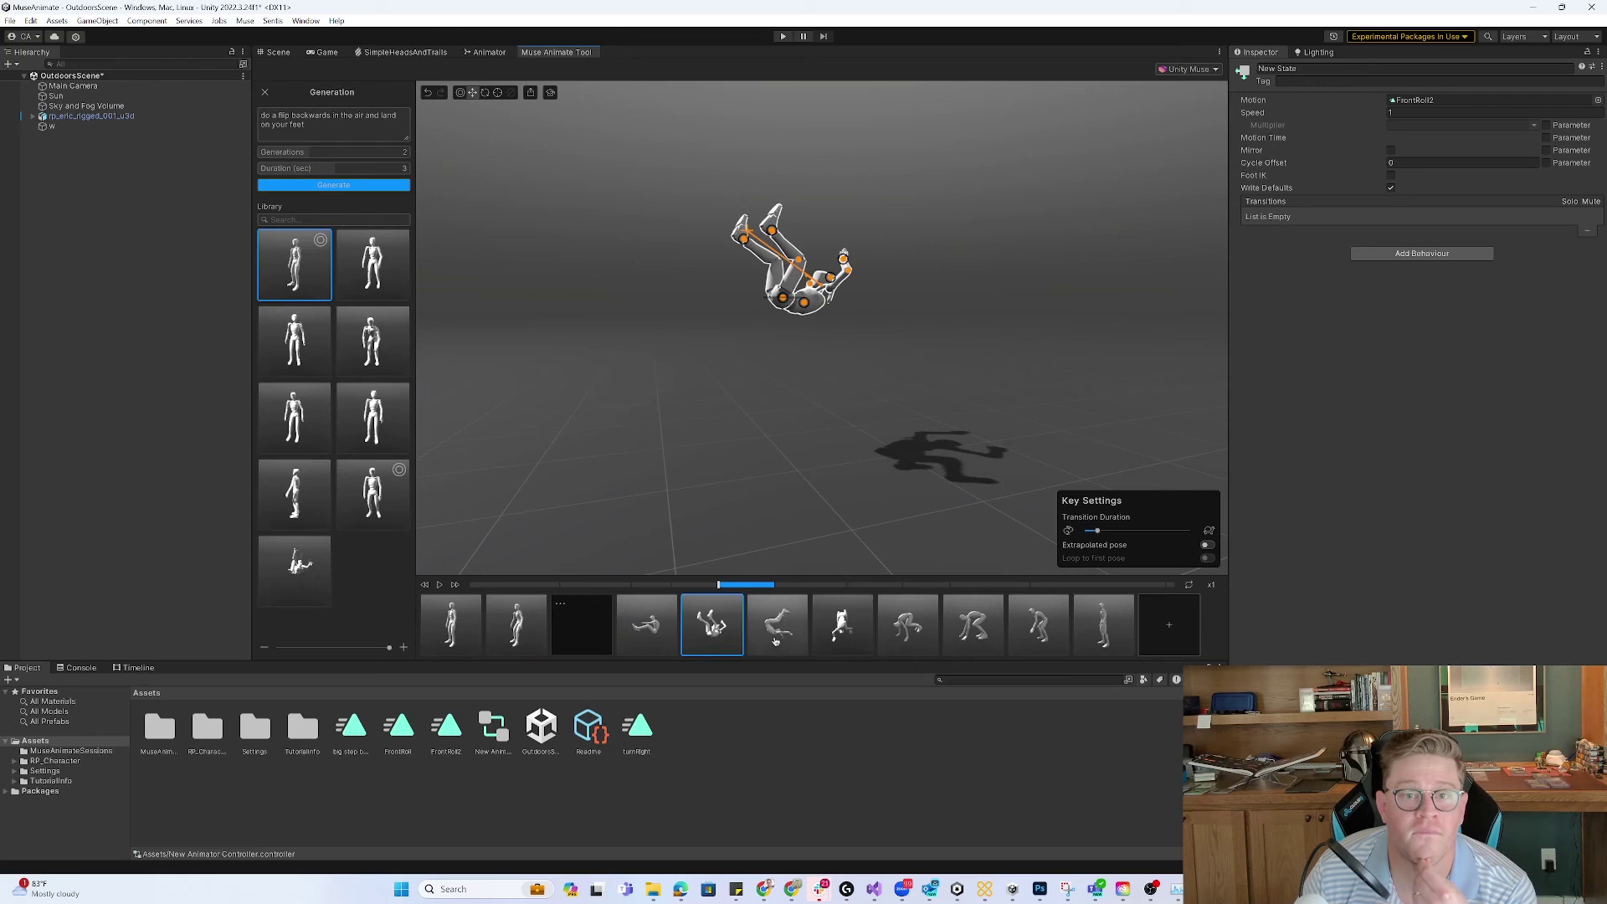
click(778, 629)
click(848, 641)
click(909, 637)
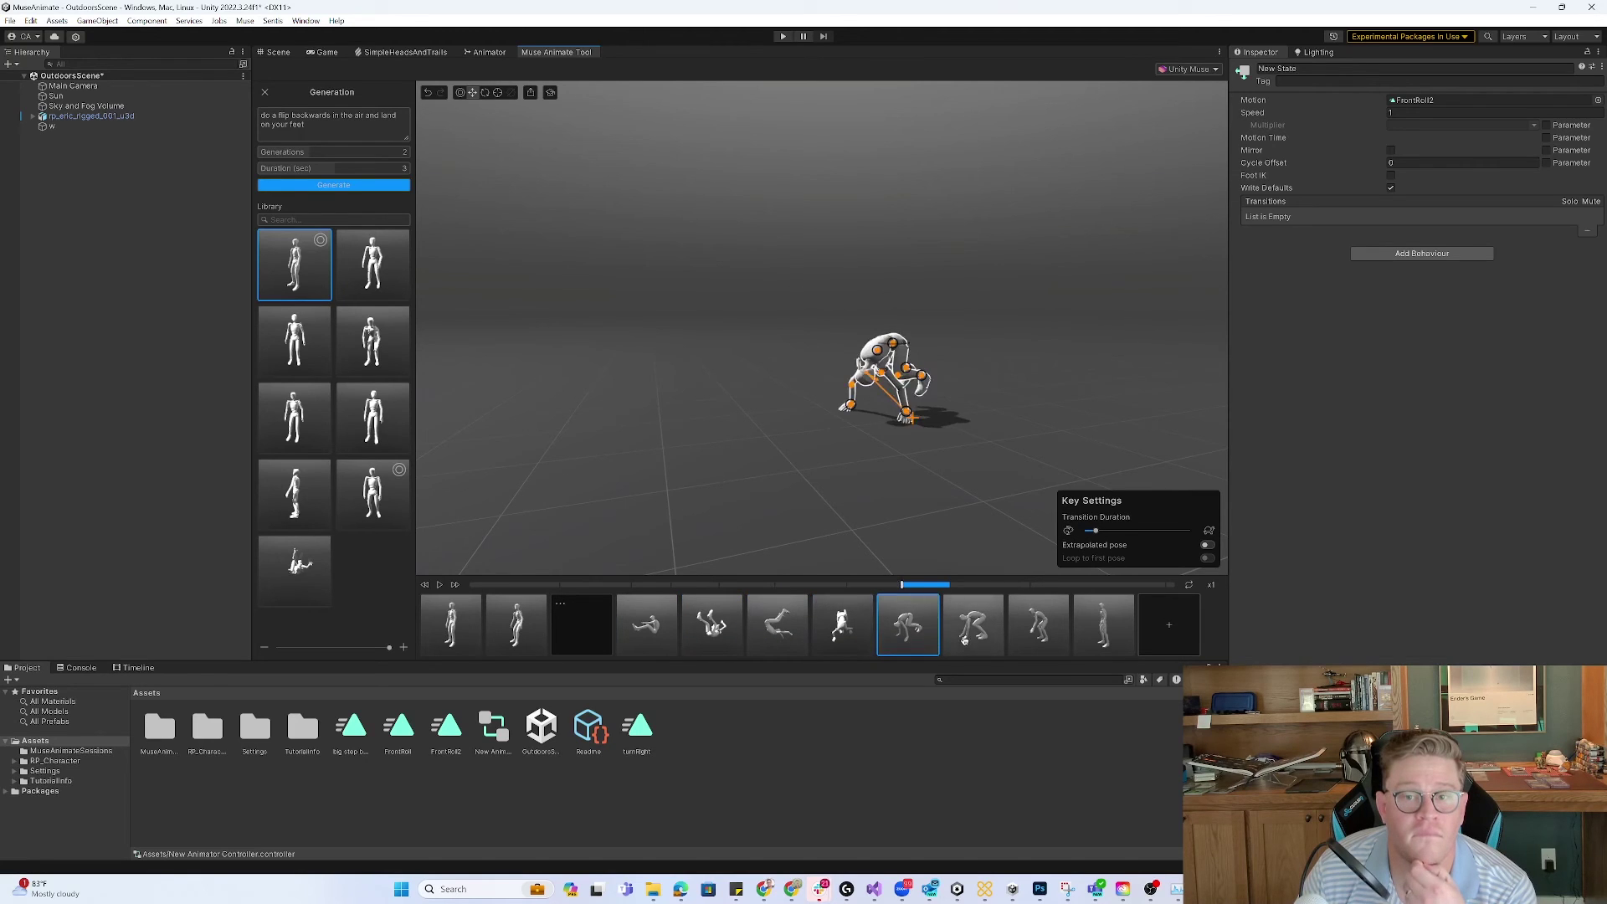
click(973, 636)
click(1039, 636)
click(452, 628)
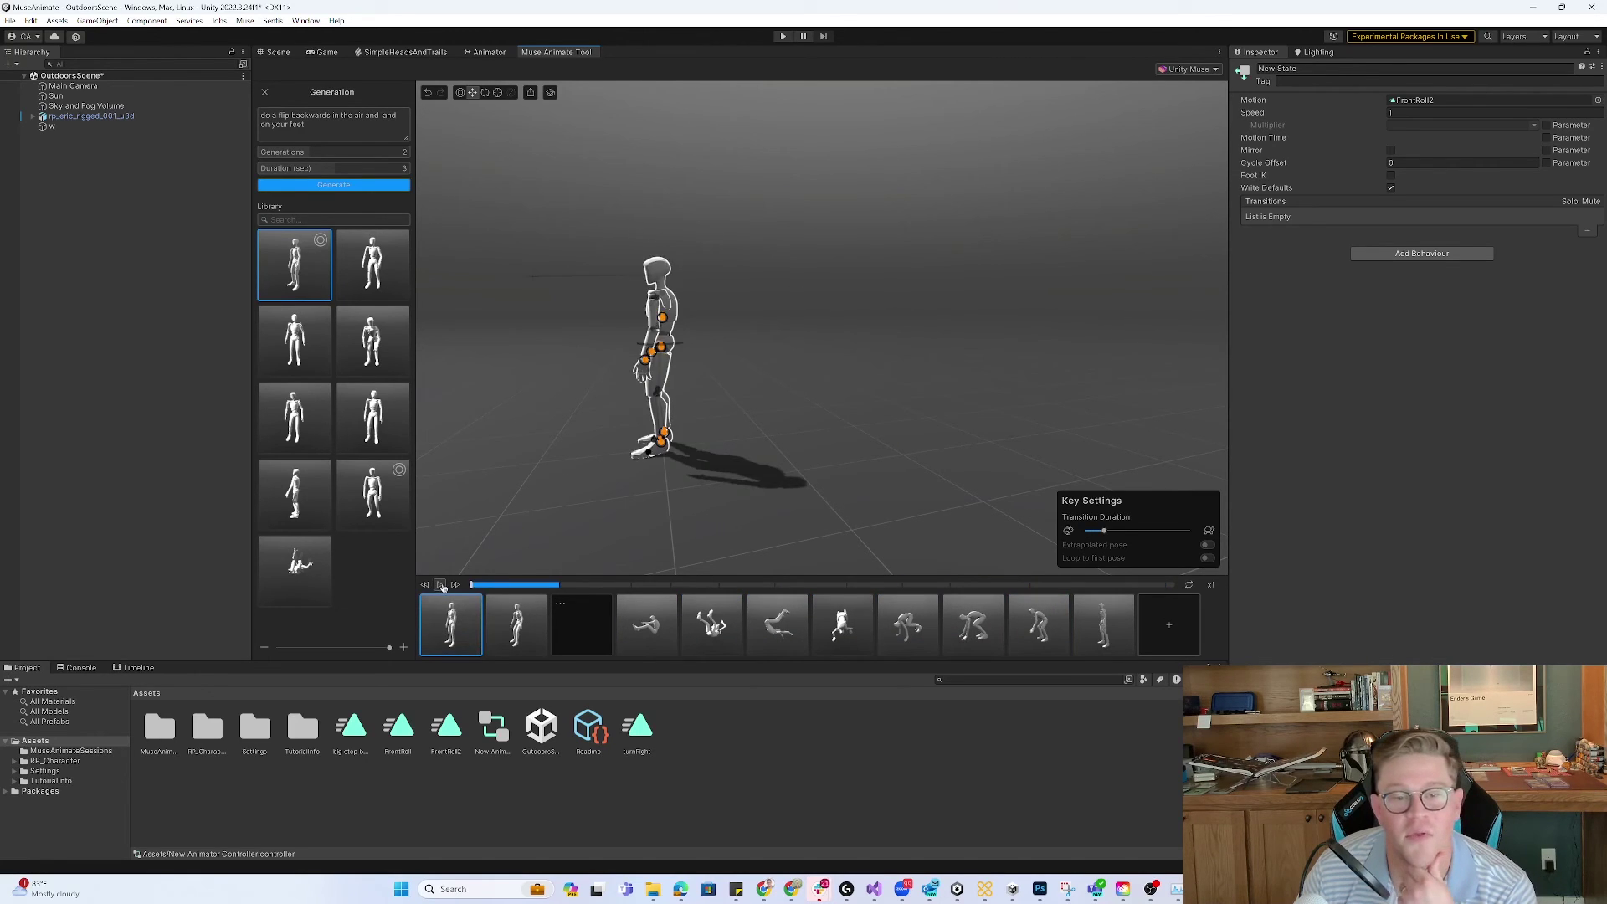
click(440, 584)
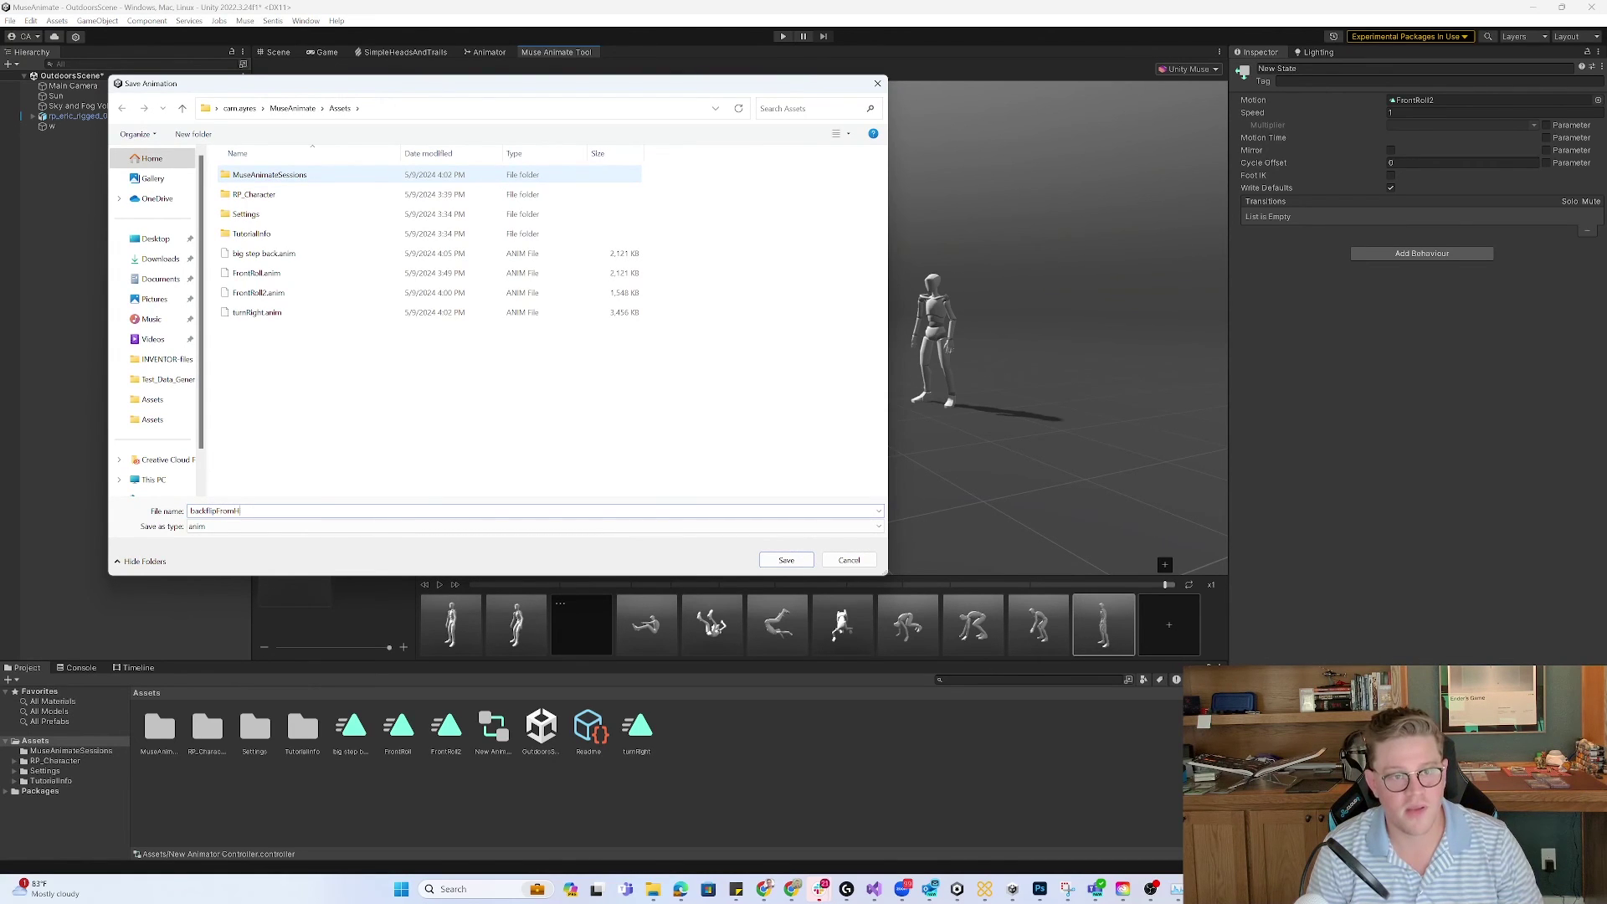
- Save the backflip animation as backflipFromHit in the Assets folder and return to the Animator graph
key(Return)
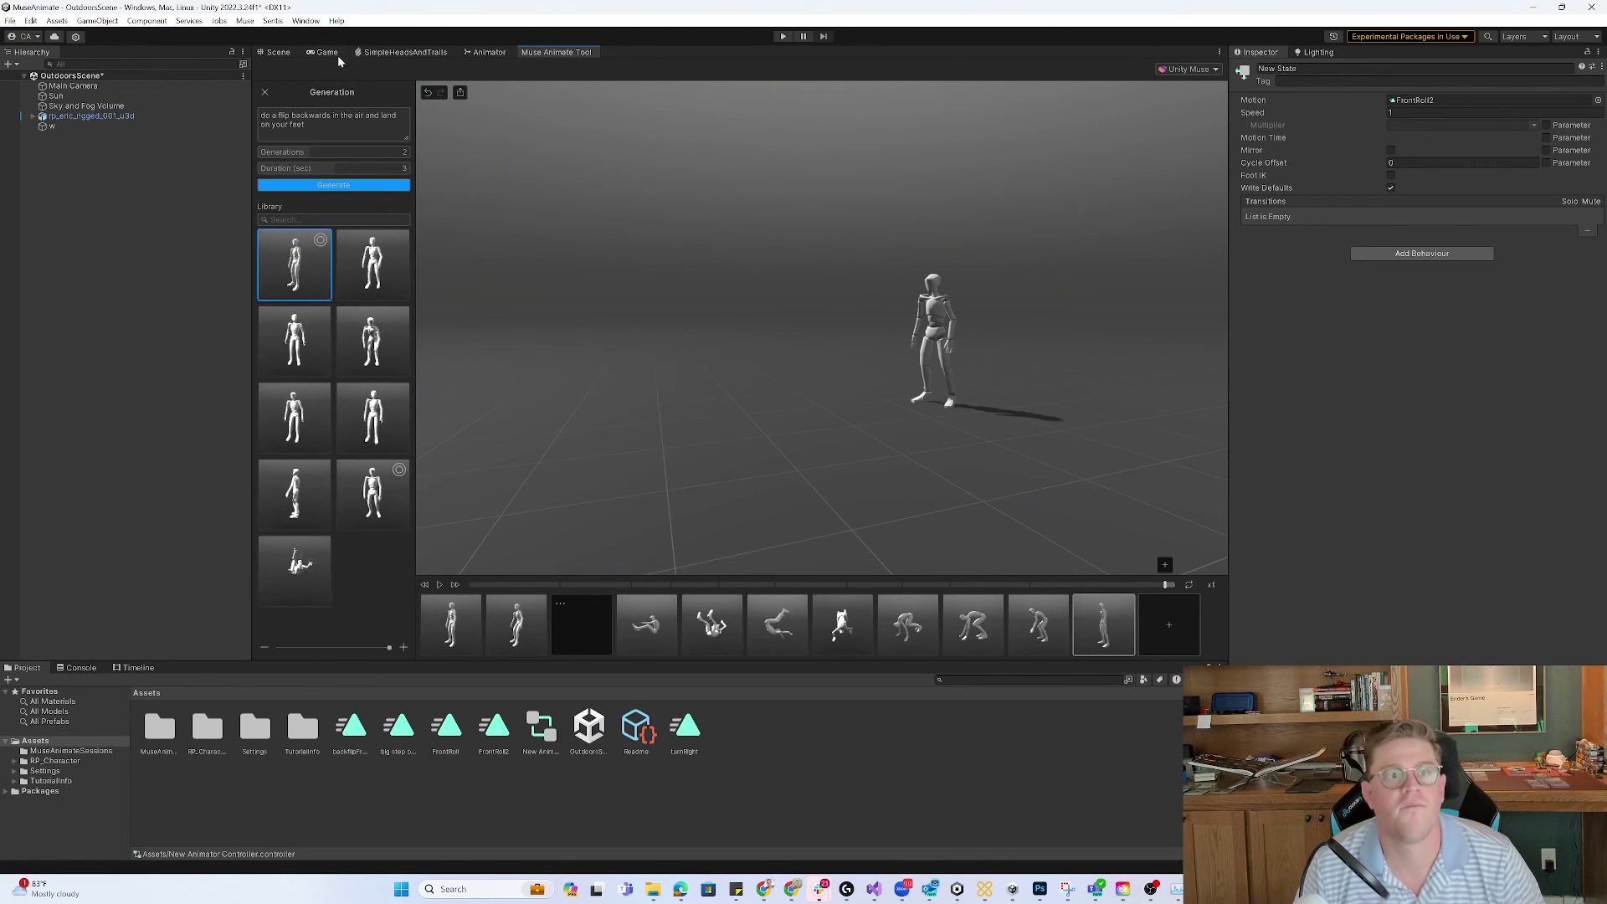
click(278, 52)
click(486, 52)
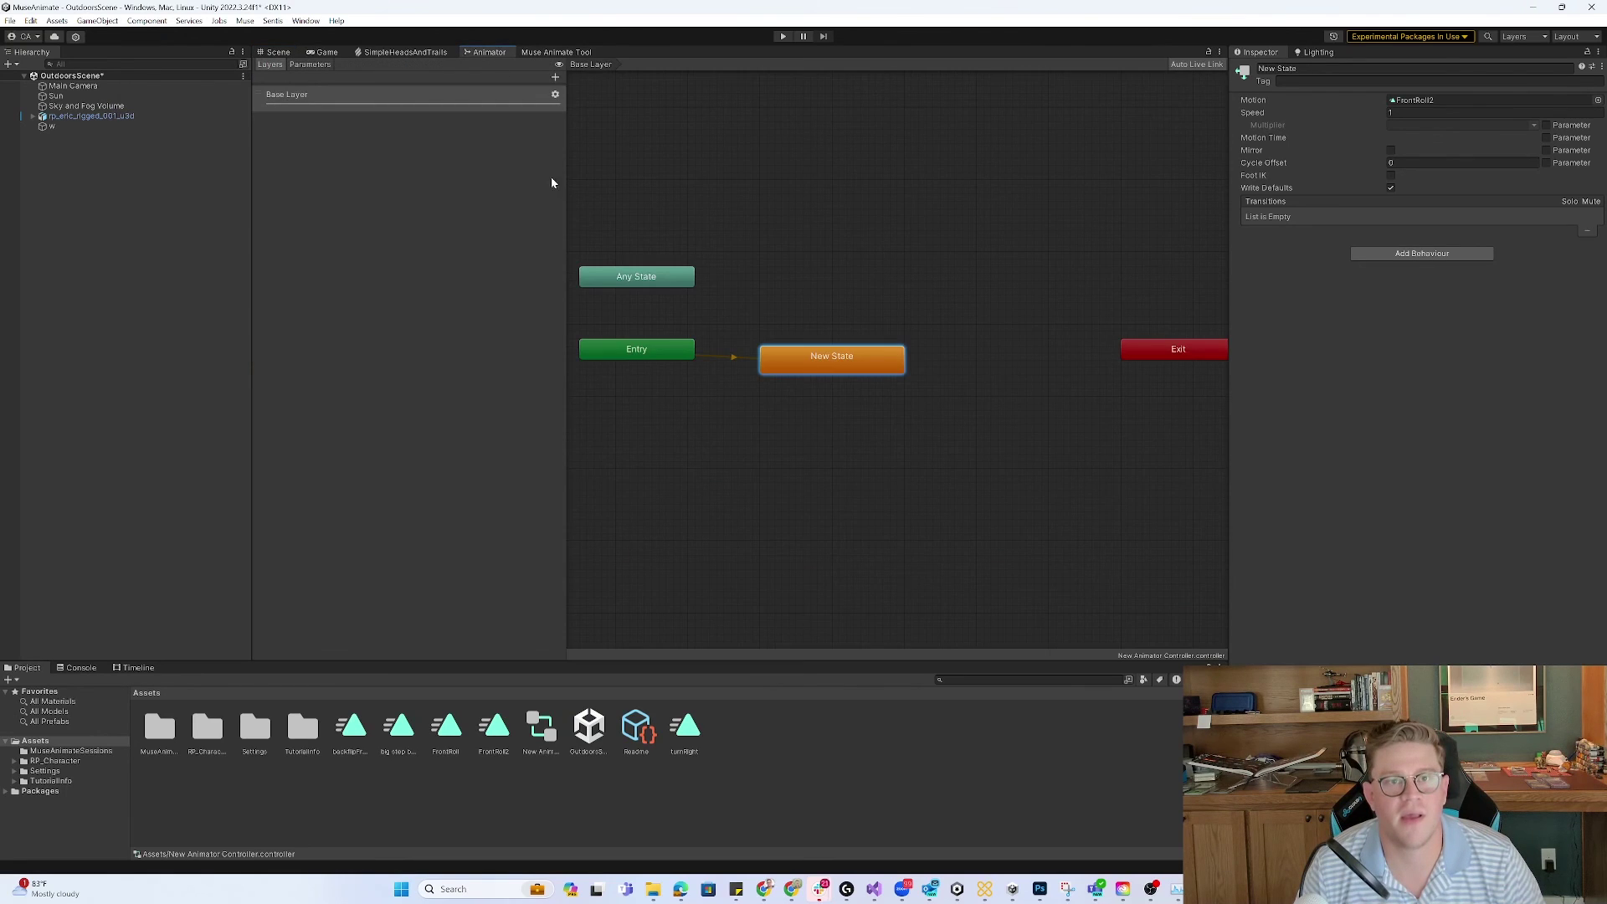
- Add the big step back and backflipFromHit clips as states in the Animator graph
right_click(867, 442)
click(772, 591)
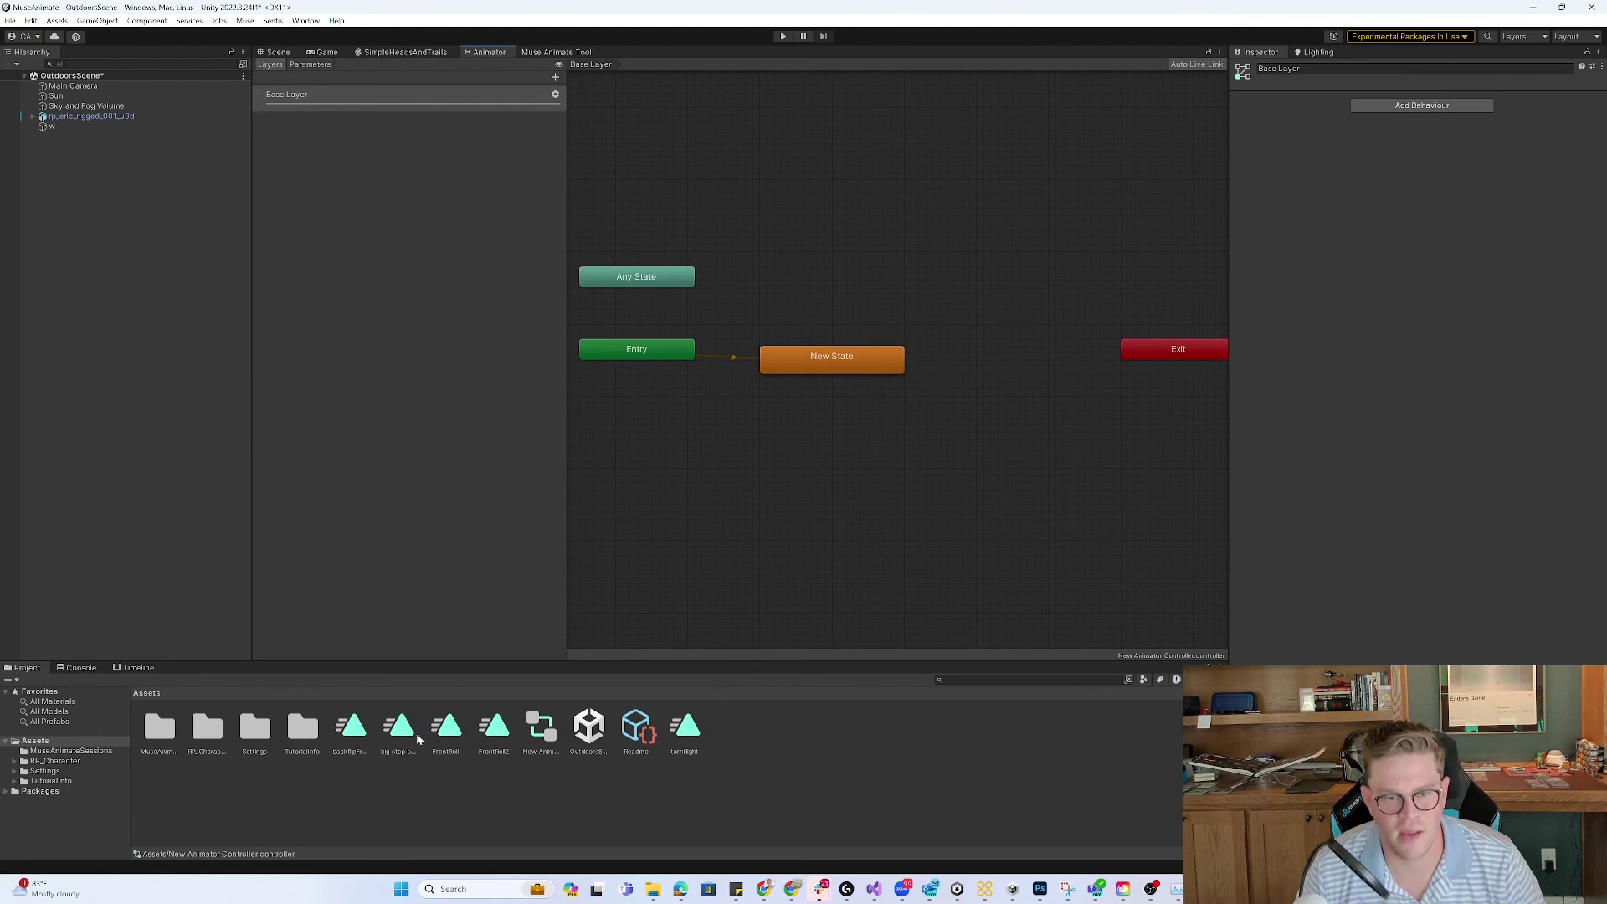
drag(416, 730, 919, 473)
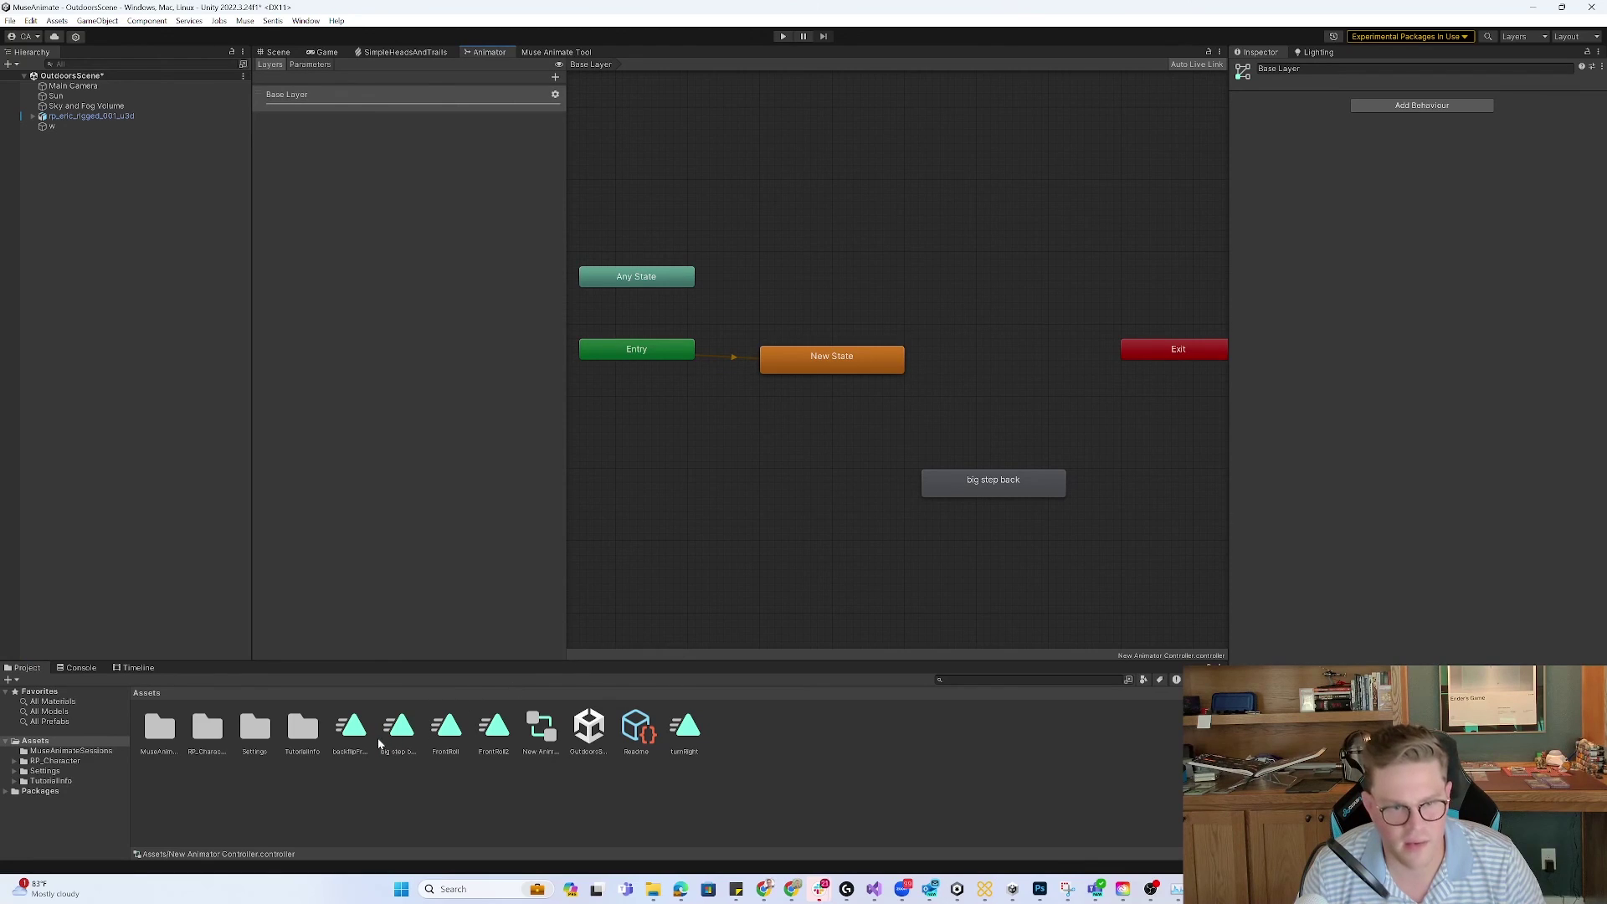
drag(519, 673, 1080, 578)
- Make transitions from New State to big step back and from big step back to backflipFromHit
right_click(901, 373)
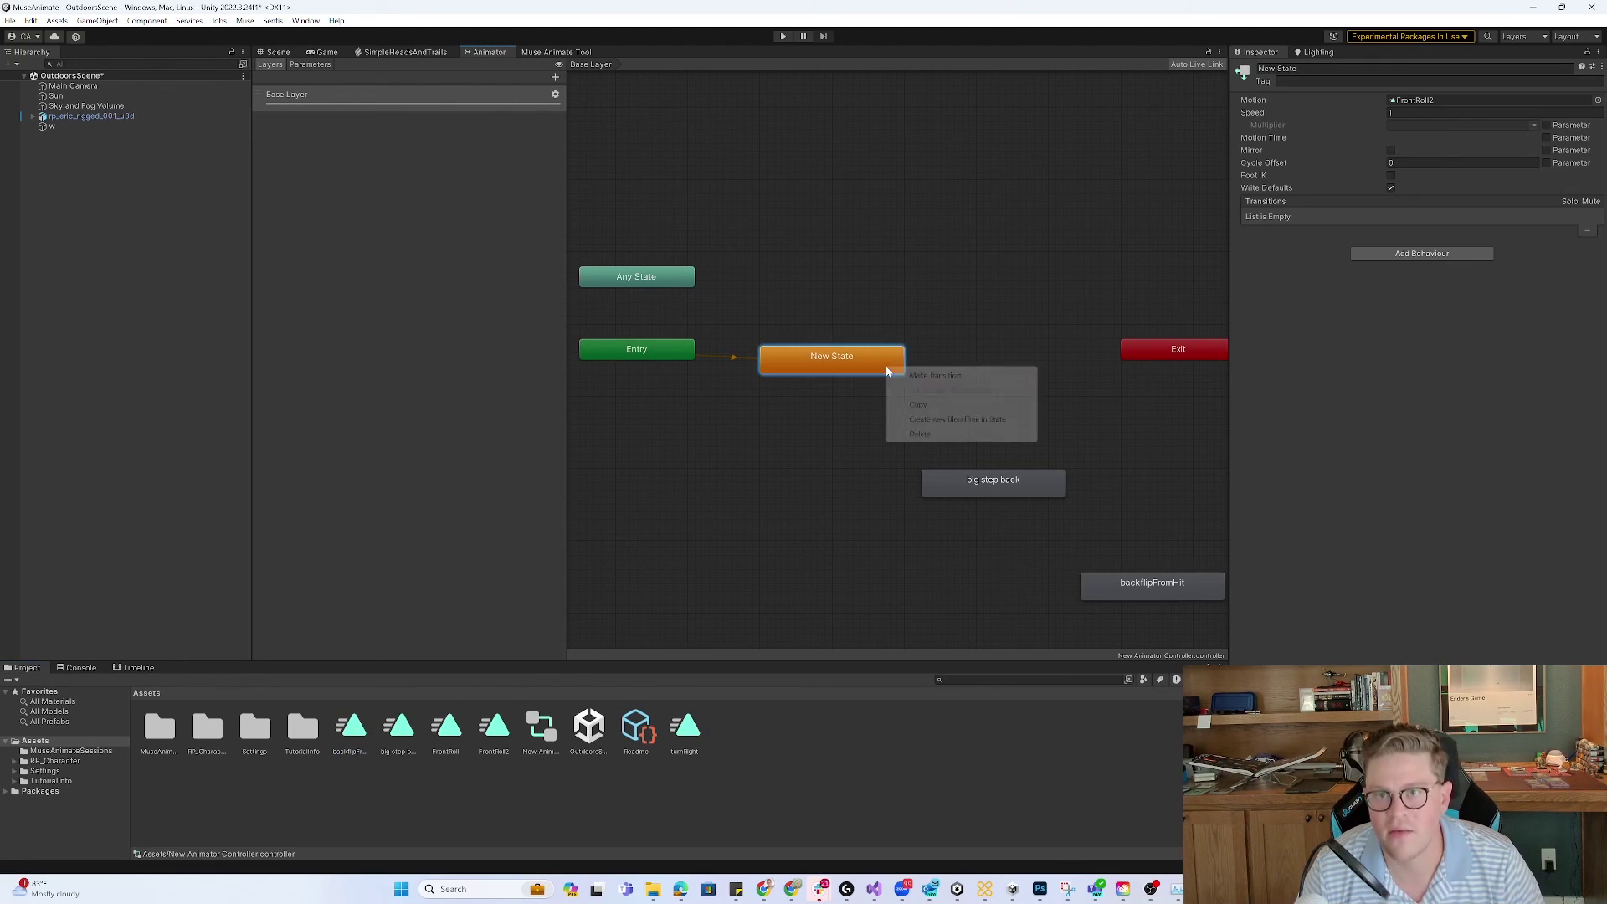
click(927, 374)
click(987, 485)
right_click(987, 487)
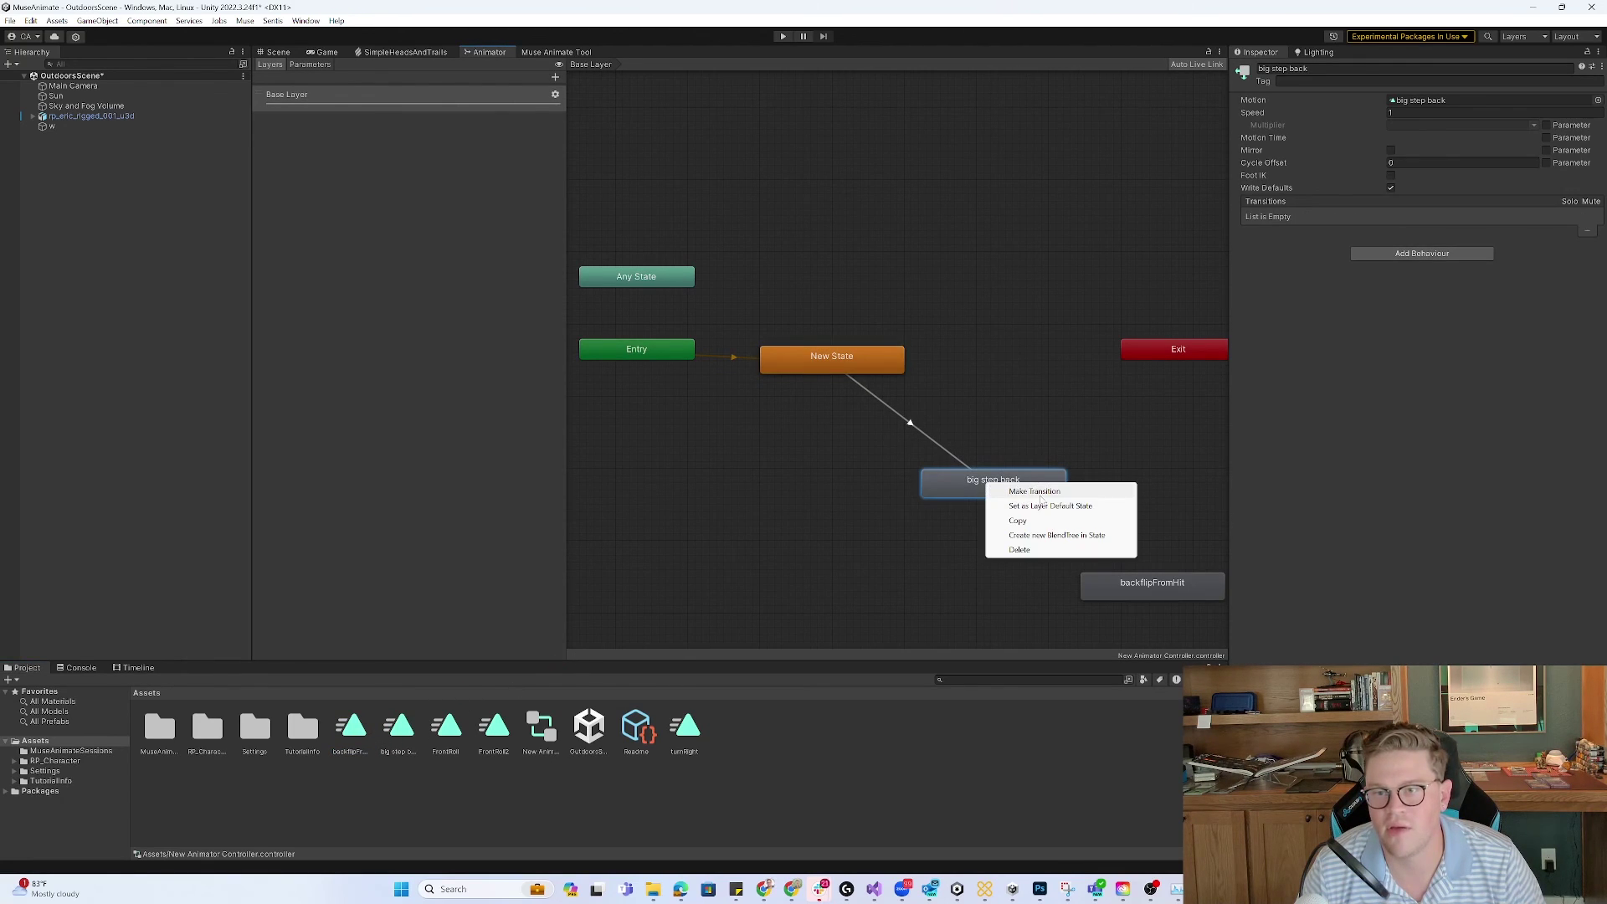
click(1027, 496)
click(1129, 559)
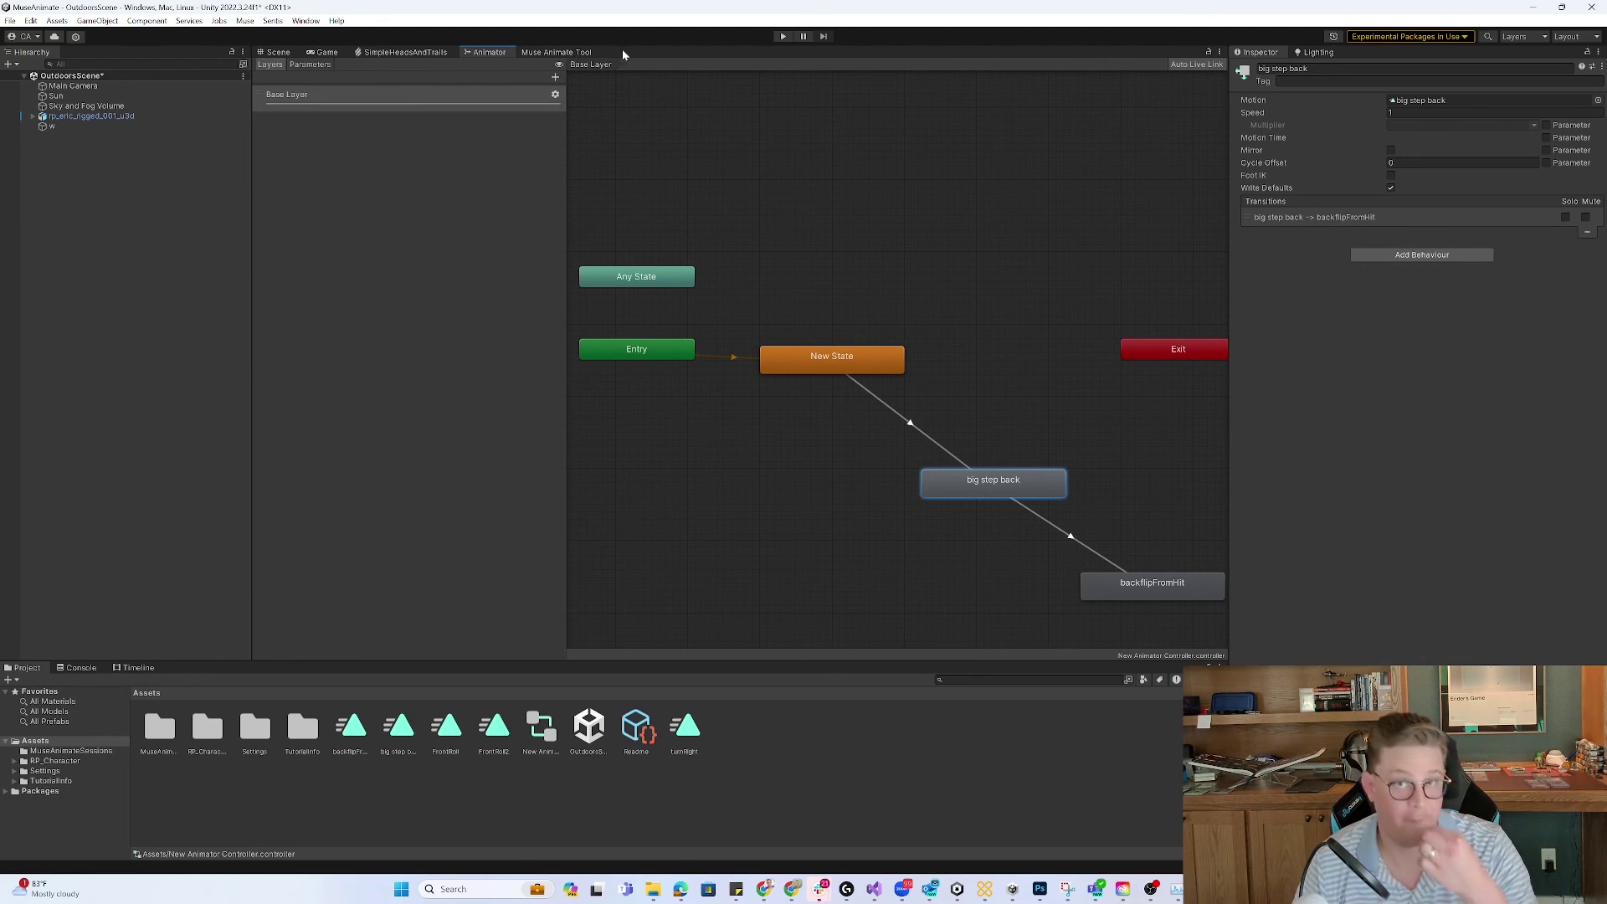
- Run the scene, watch the character perform the chained animations in the Scene view, and stop the run
click(783, 36)
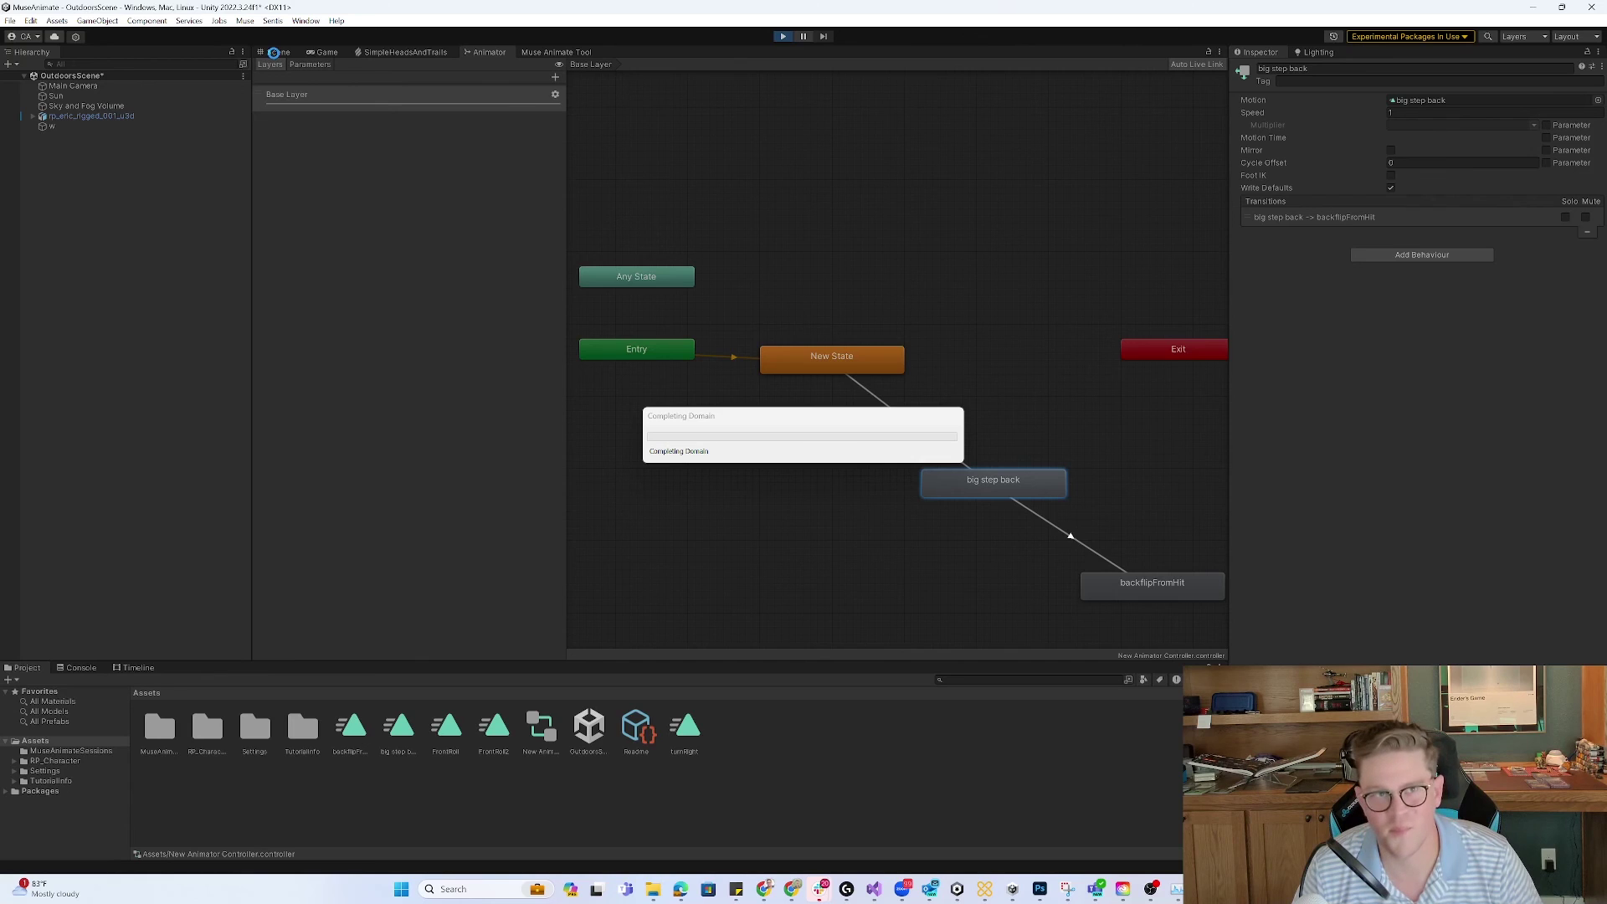
click(276, 53)
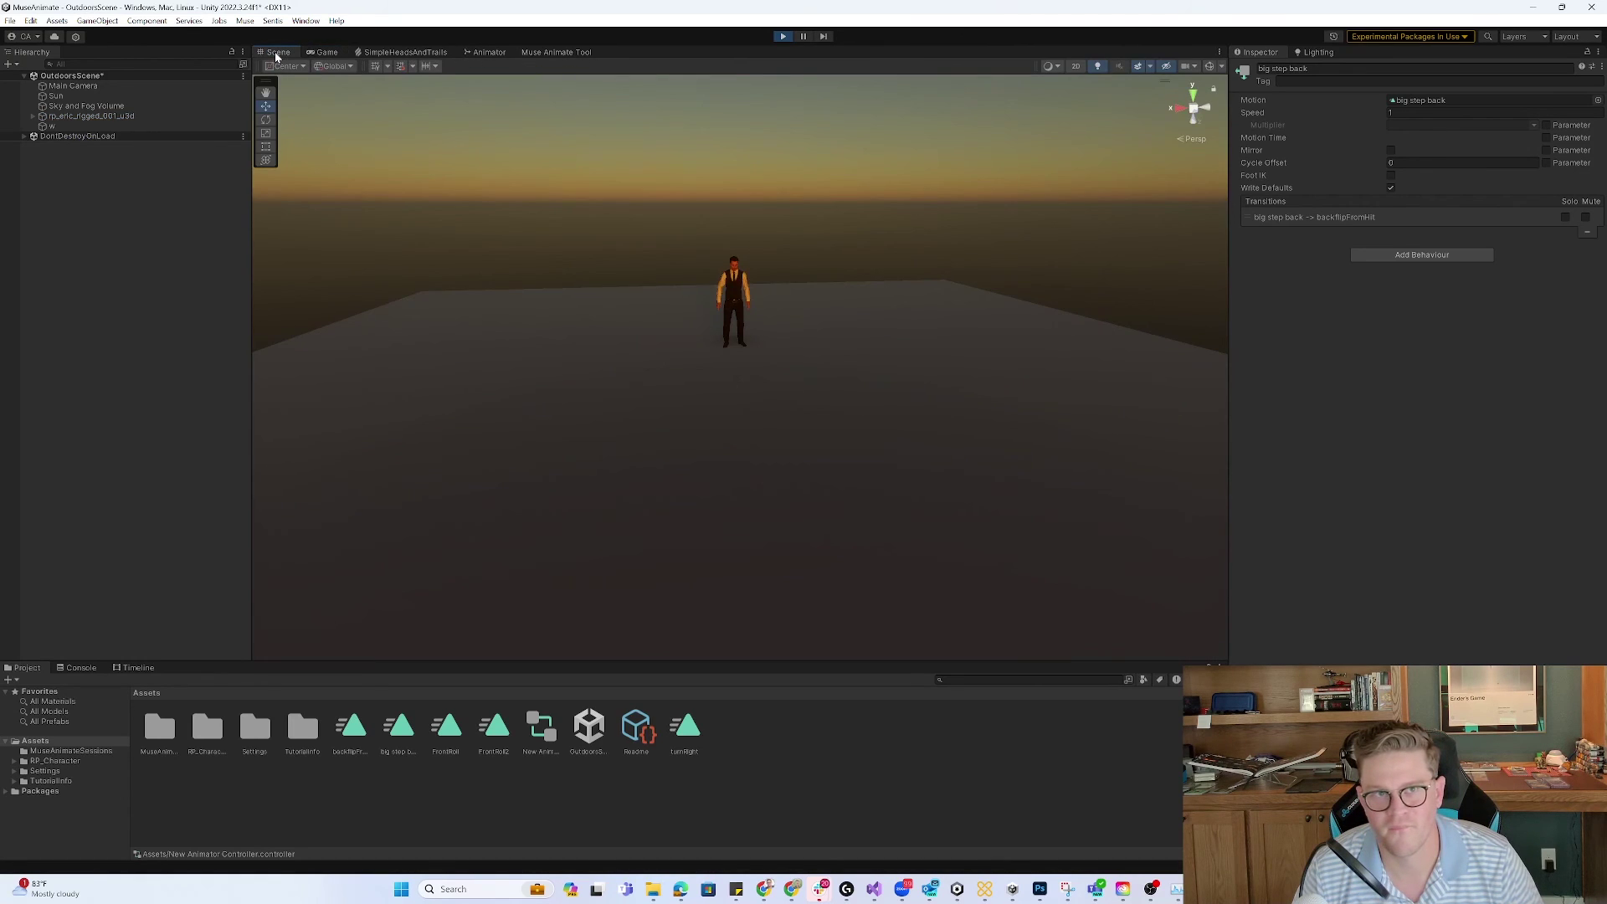
scroll(728, 258, down, 3)
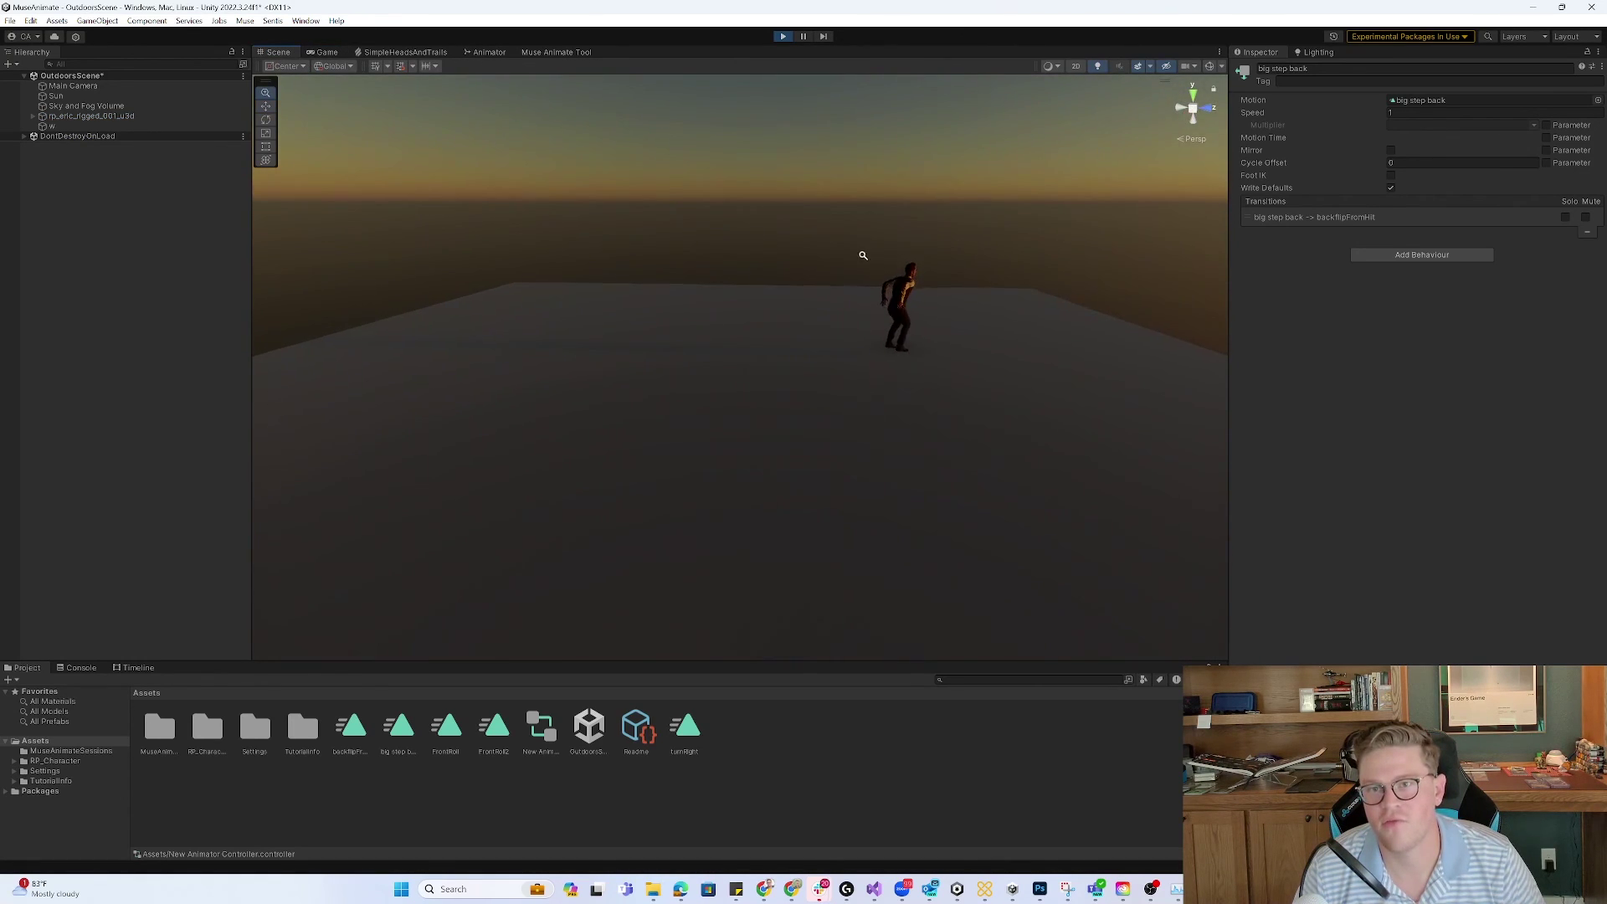
scroll(751, 239, down, 2)
alt+drag(822, 262, 587, 269)
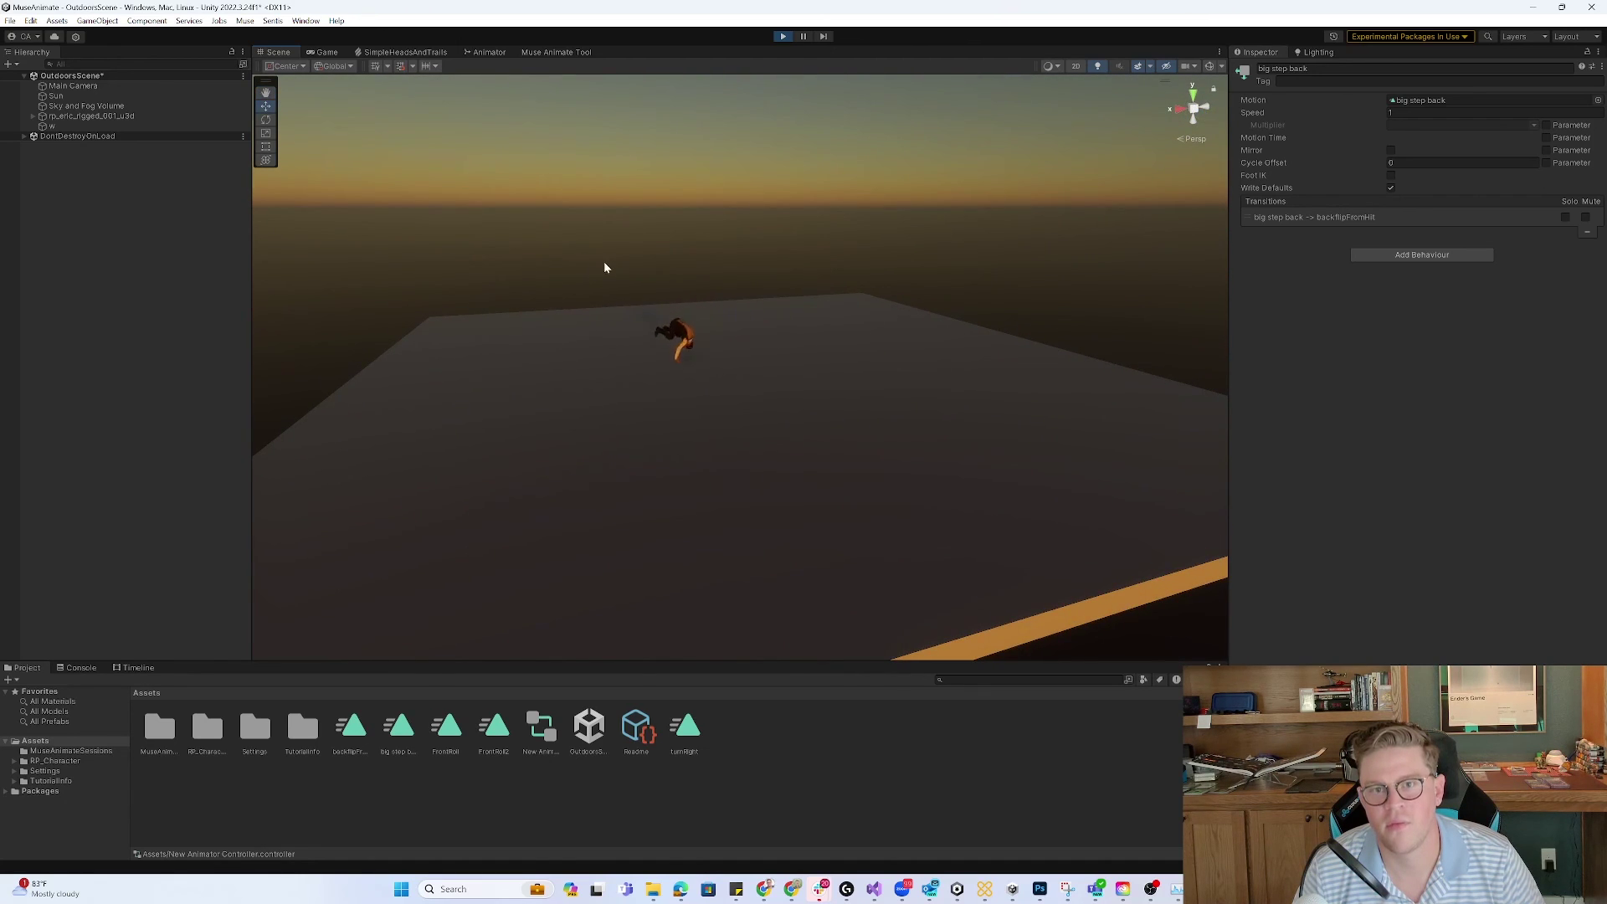
click(780, 37)
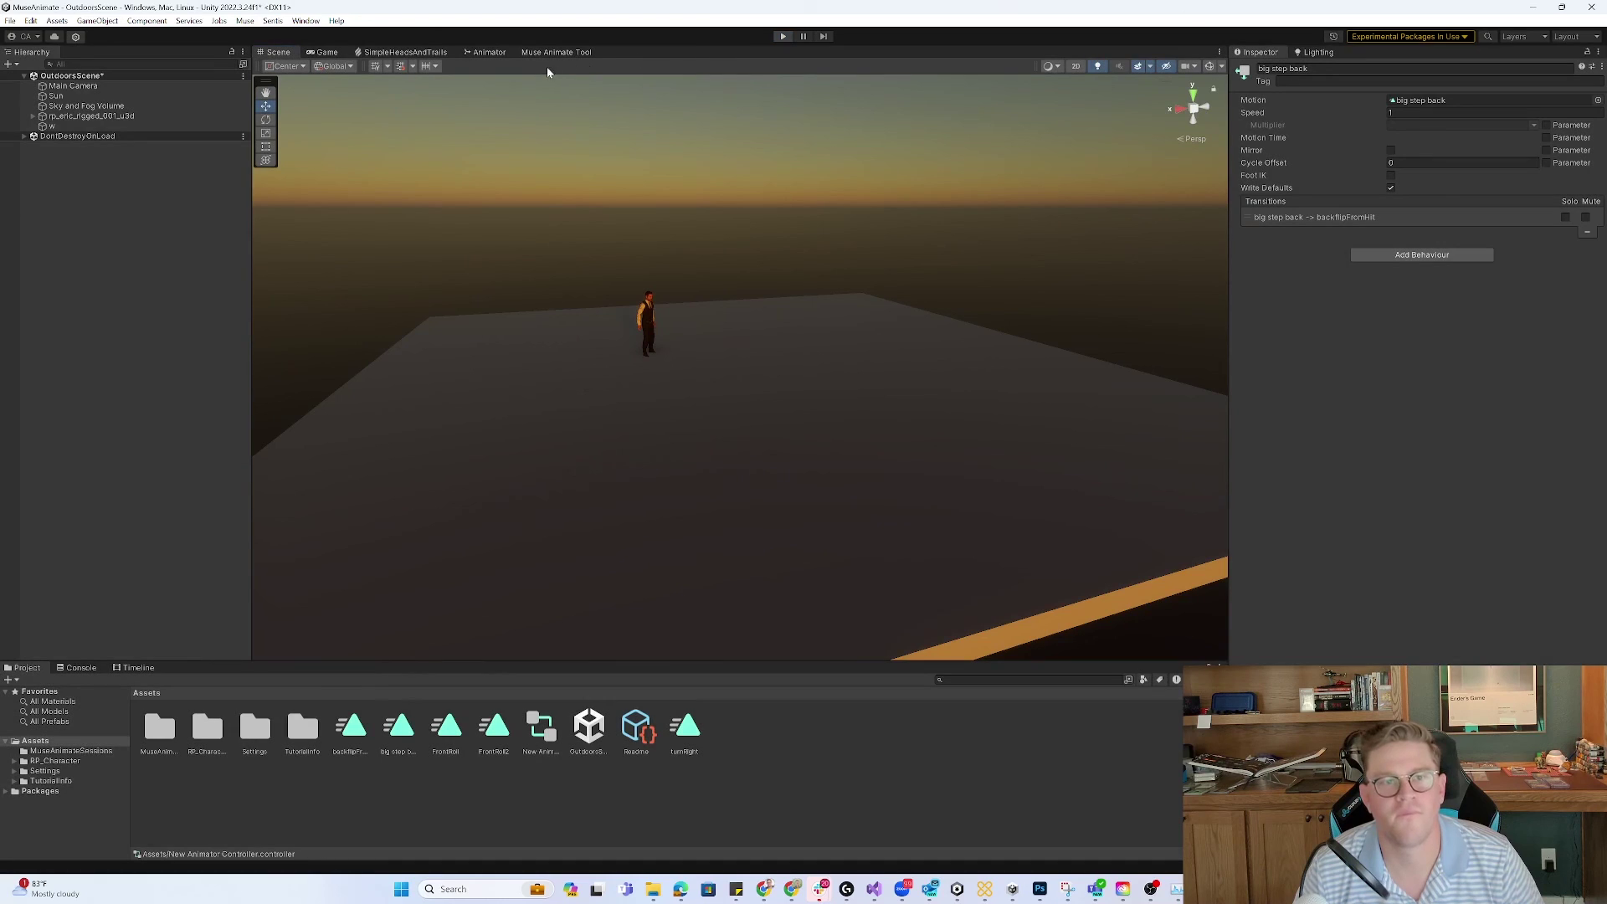
- Create an empty state in the Animator graph between New State and big step back
click(485, 52)
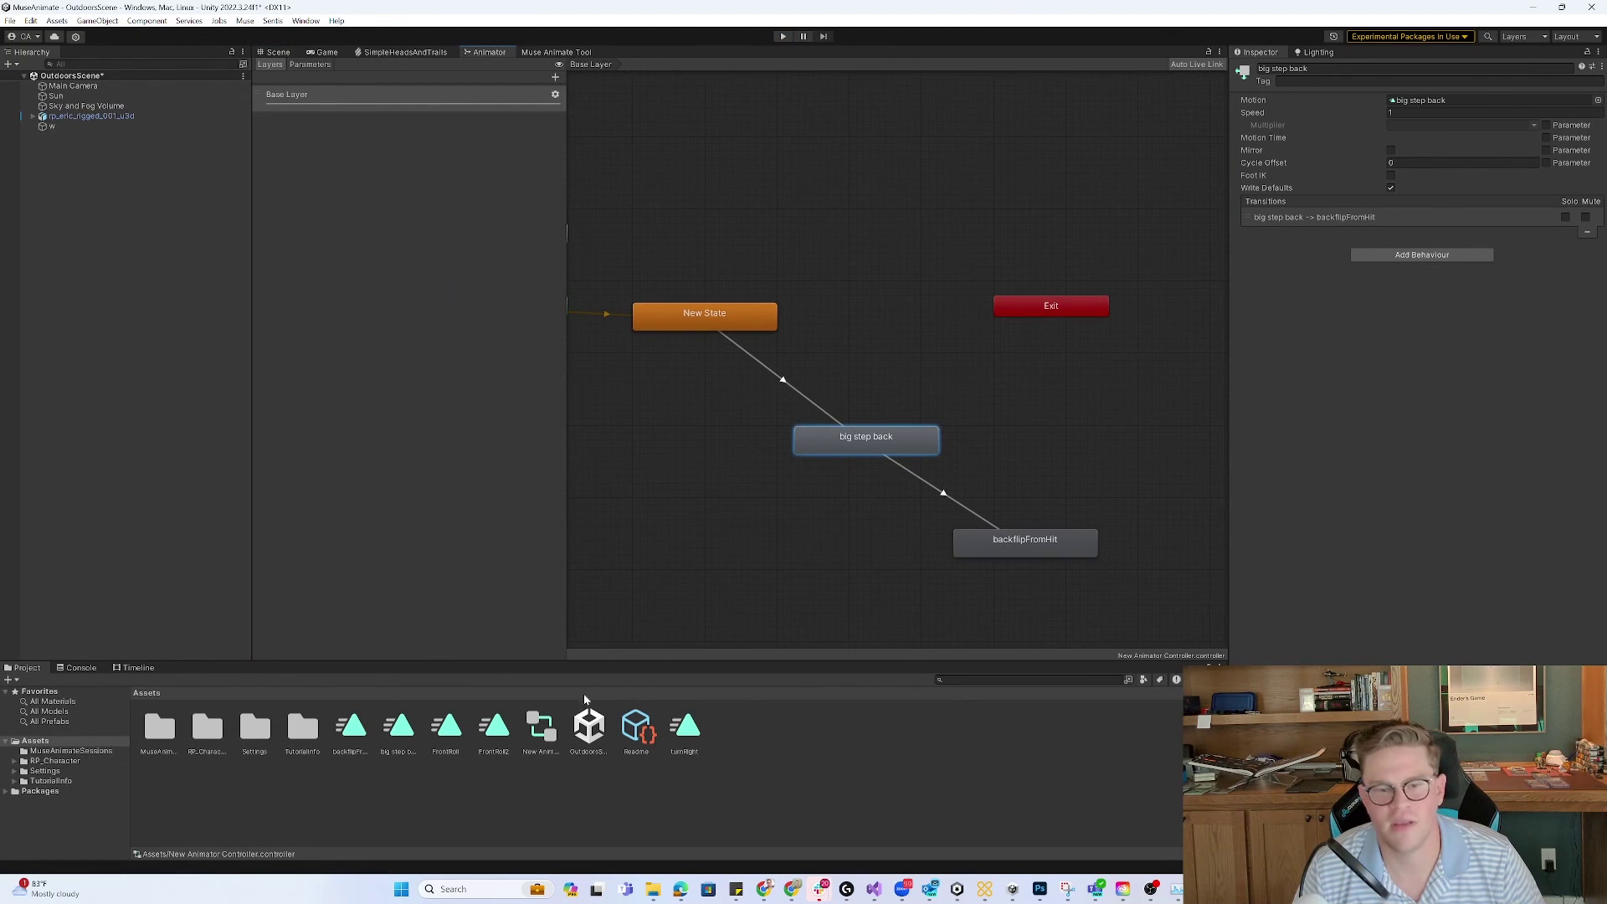
right_click(822, 372)
mouse_move(887, 374)
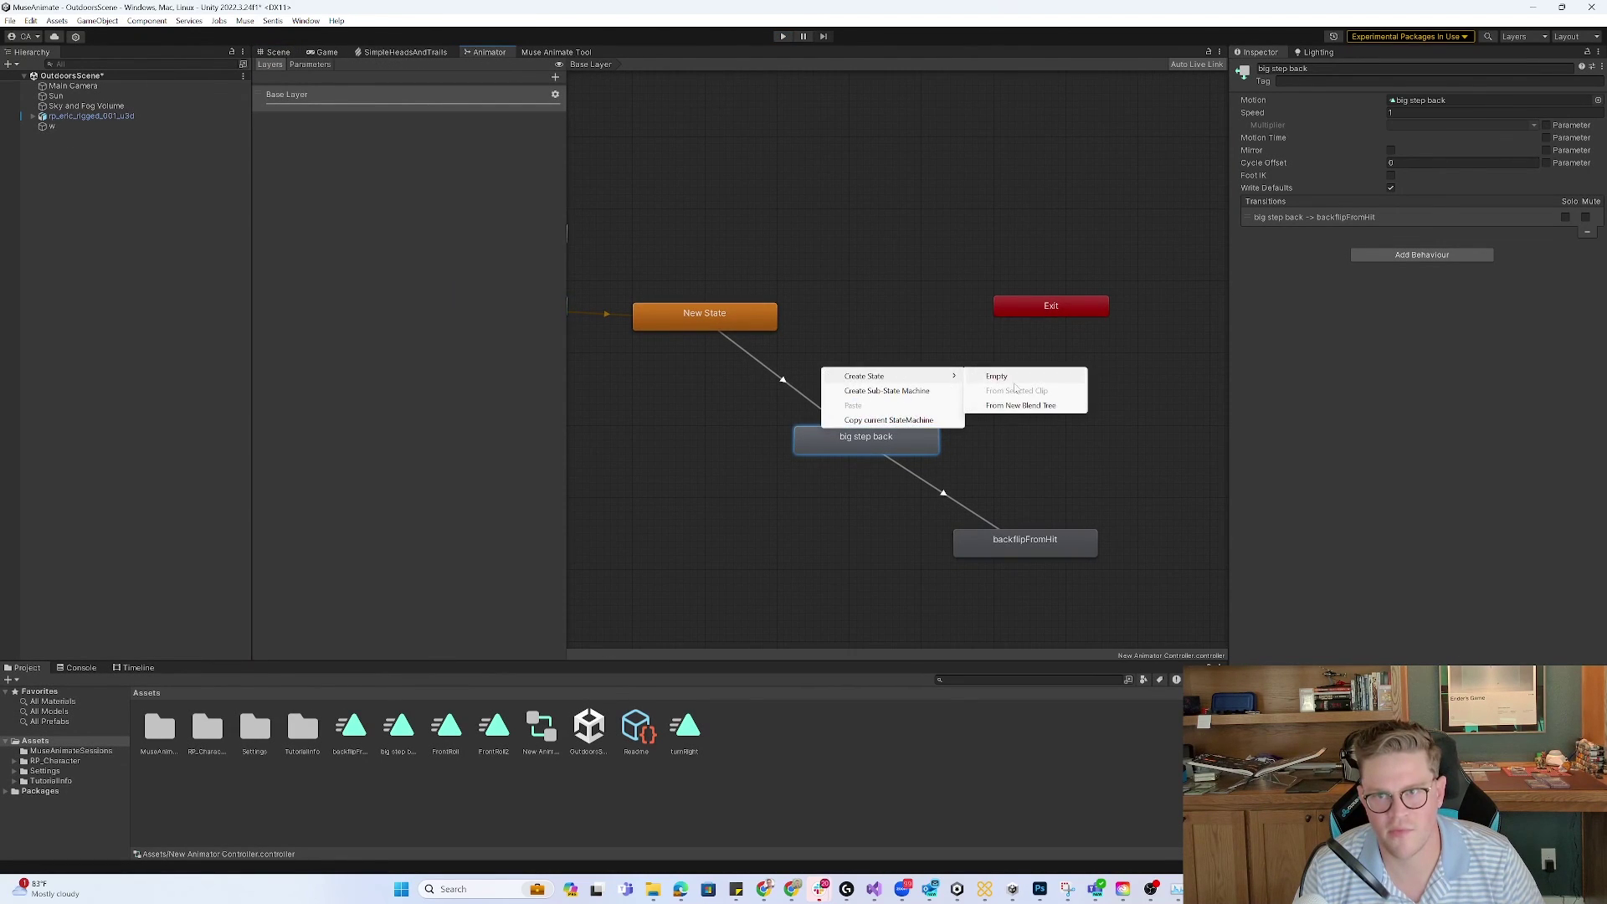
click(1004, 376)
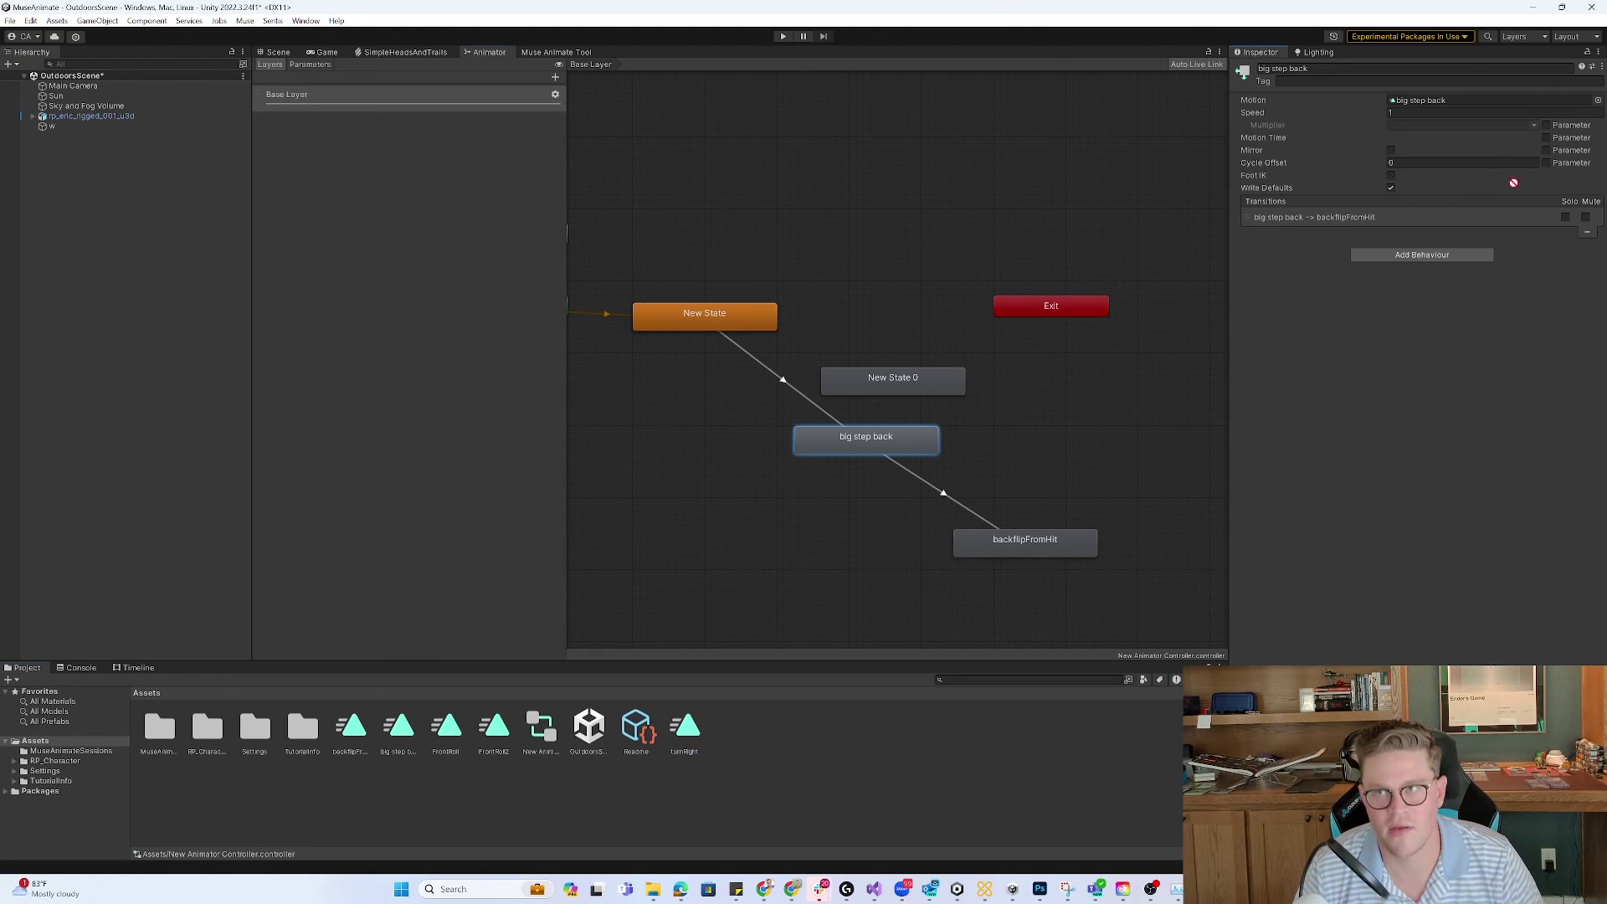
- Make a transition from New State to the new empty state and delete New State's direct transition to big step back
right_click(742, 327)
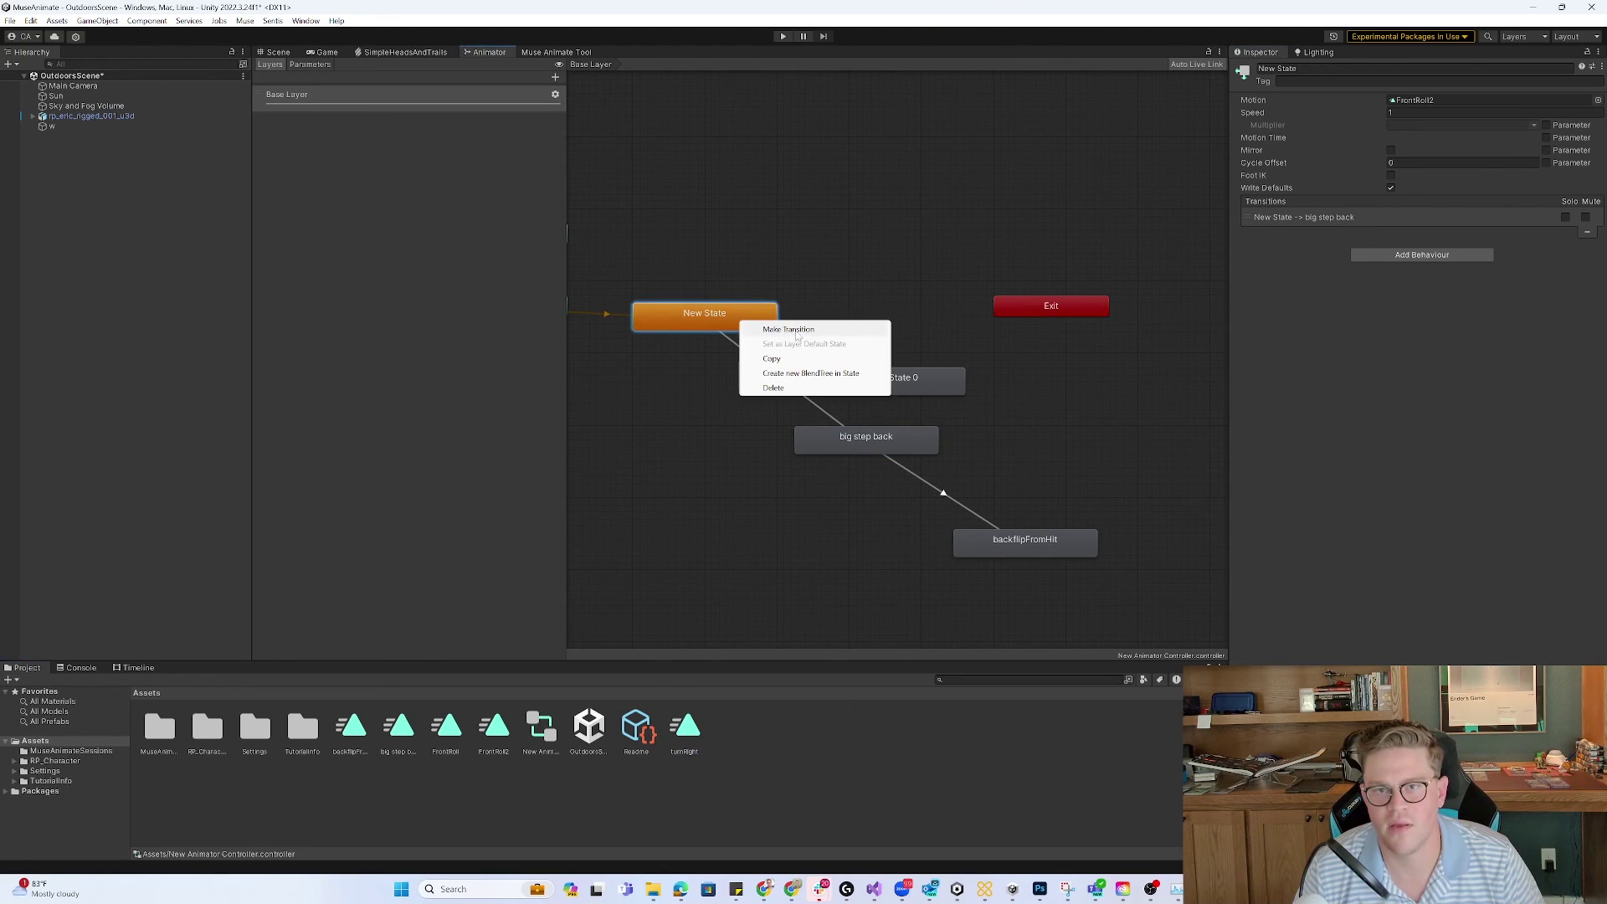
click(775, 340)
click(871, 379)
click(785, 384)
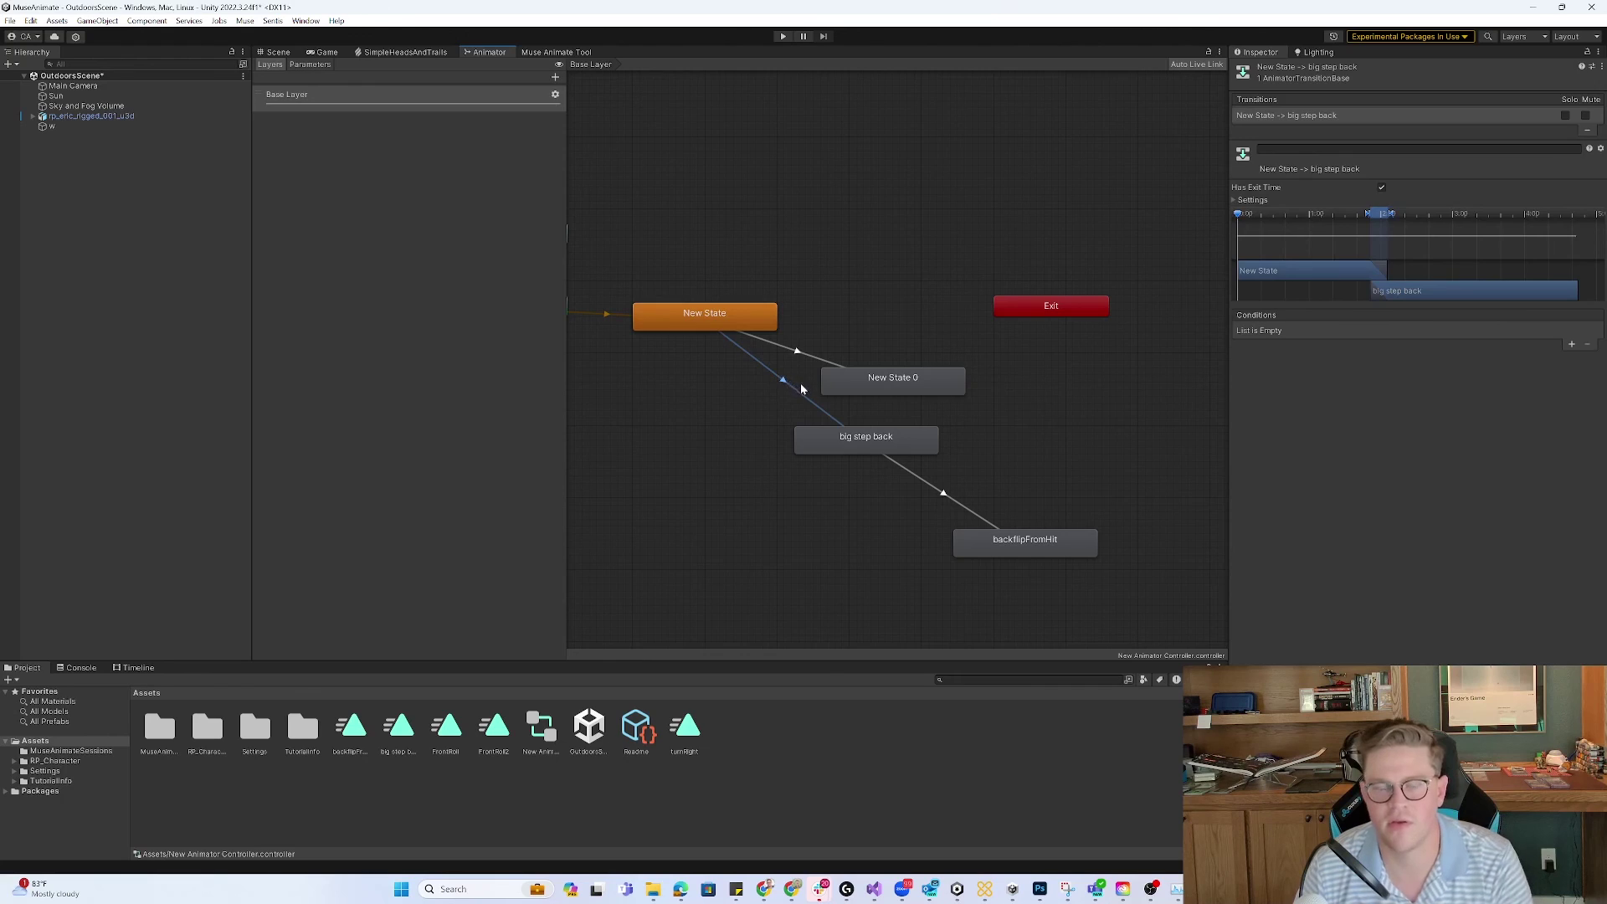
- Make a transition from the empty New State 0 to big step back
right_click(823, 371)
click(846, 377)
click(879, 436)
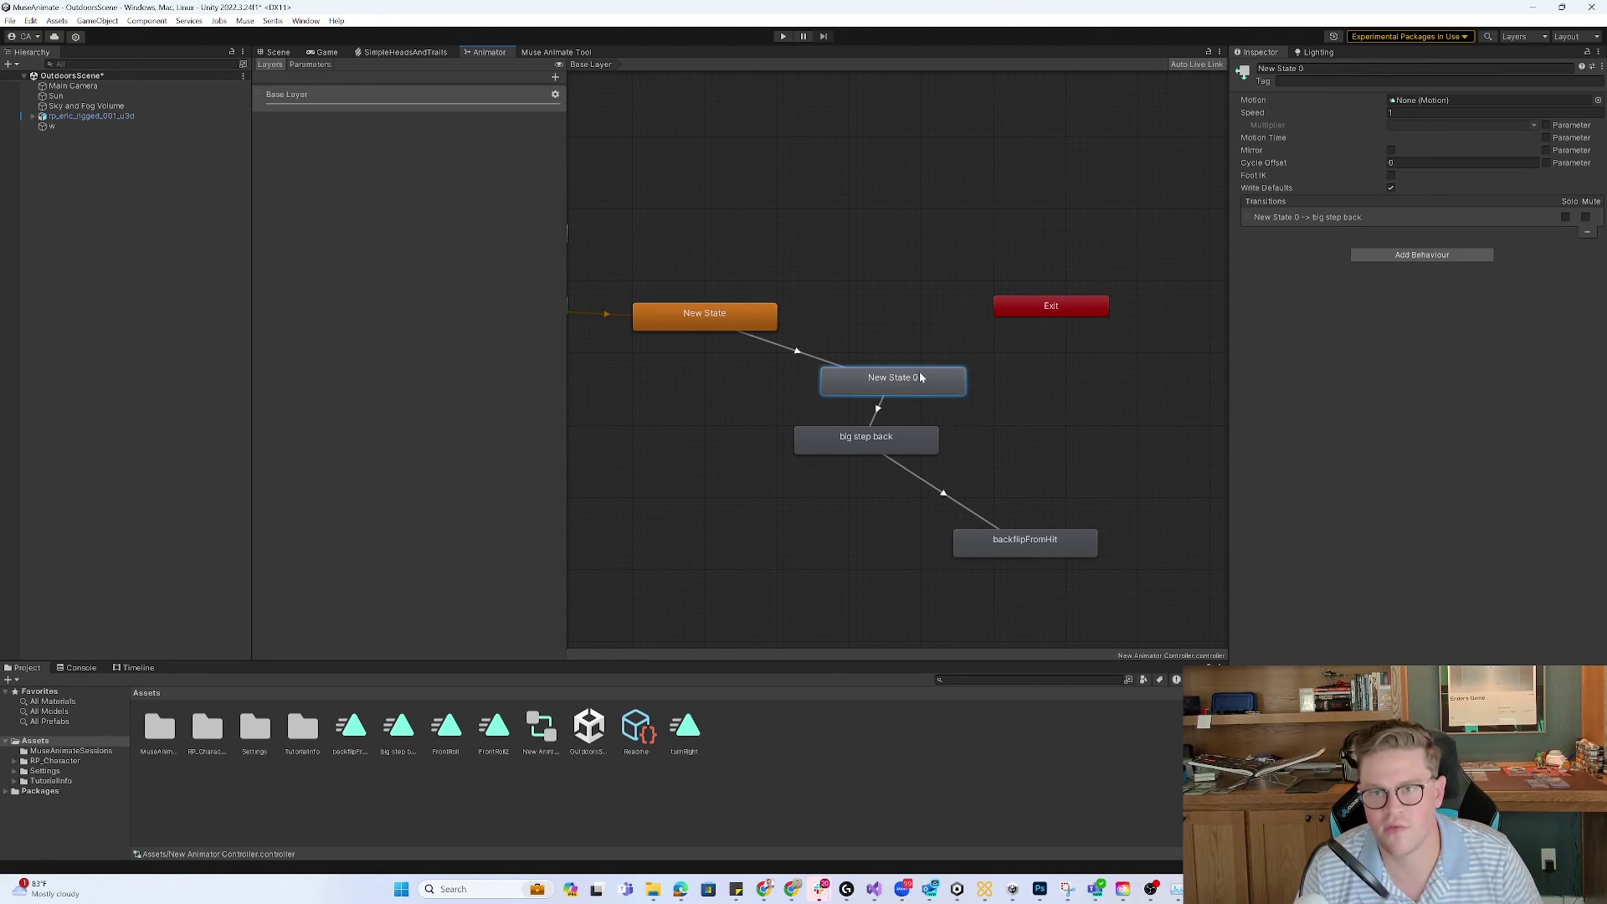
- Assign the turnRight clip as the motion of New State 0 and reposition the state between New State and big step back
click(695, 726)
drag(1382, 121, 1417, 102)
drag(884, 393, 770, 393)
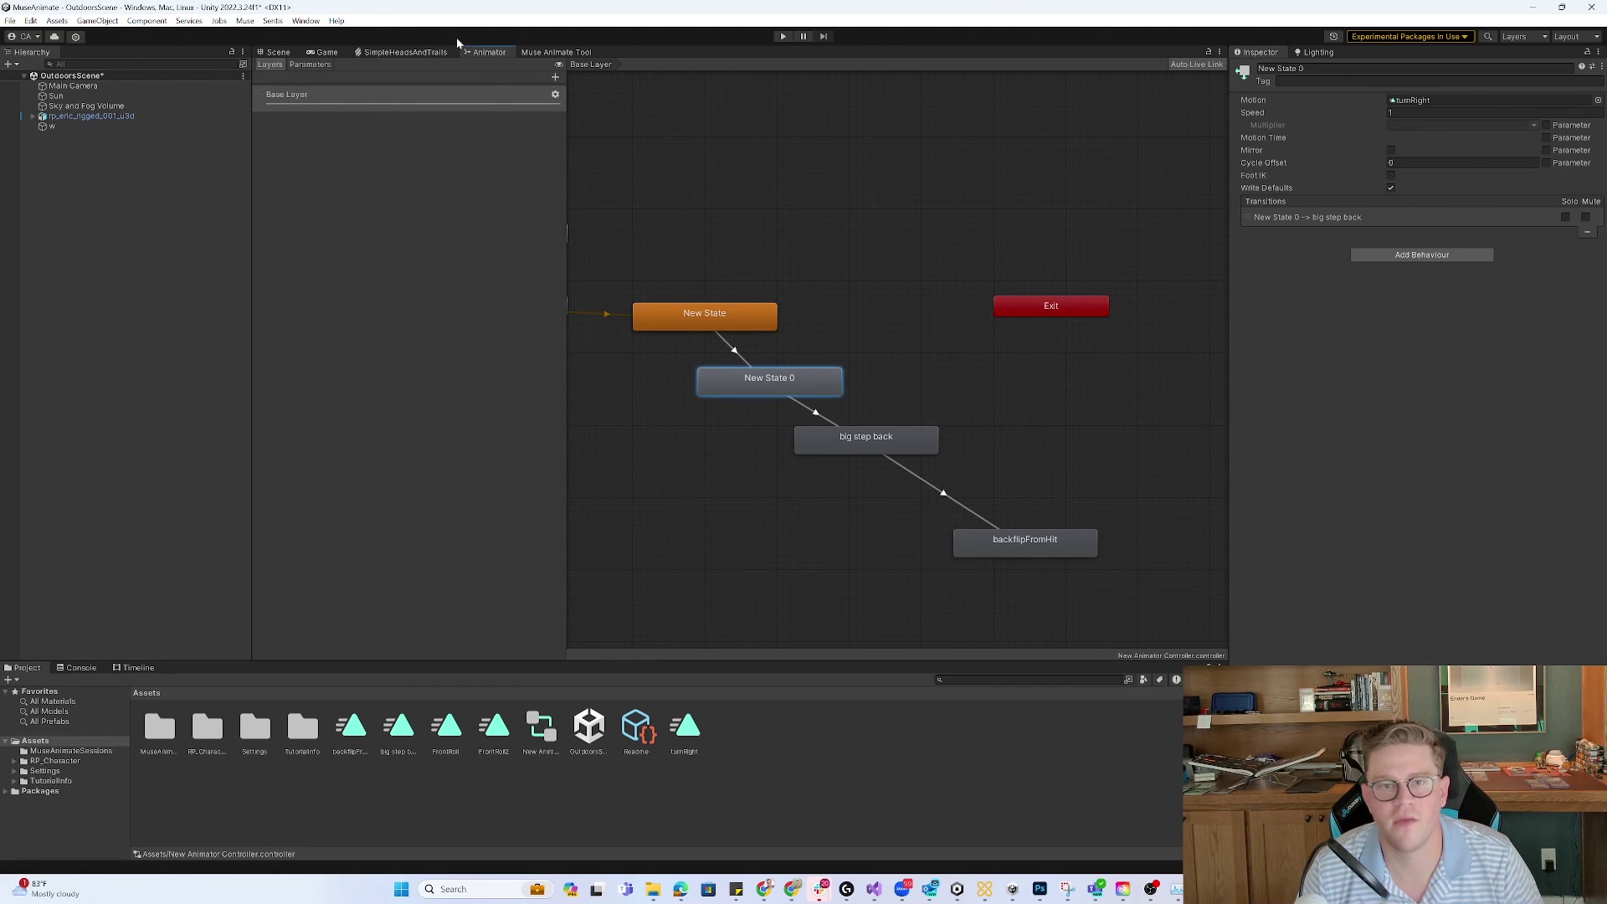
- Run the scene and watch the character perform the full animation chain in the Scene view from several angles
click(273, 51)
click(784, 37)
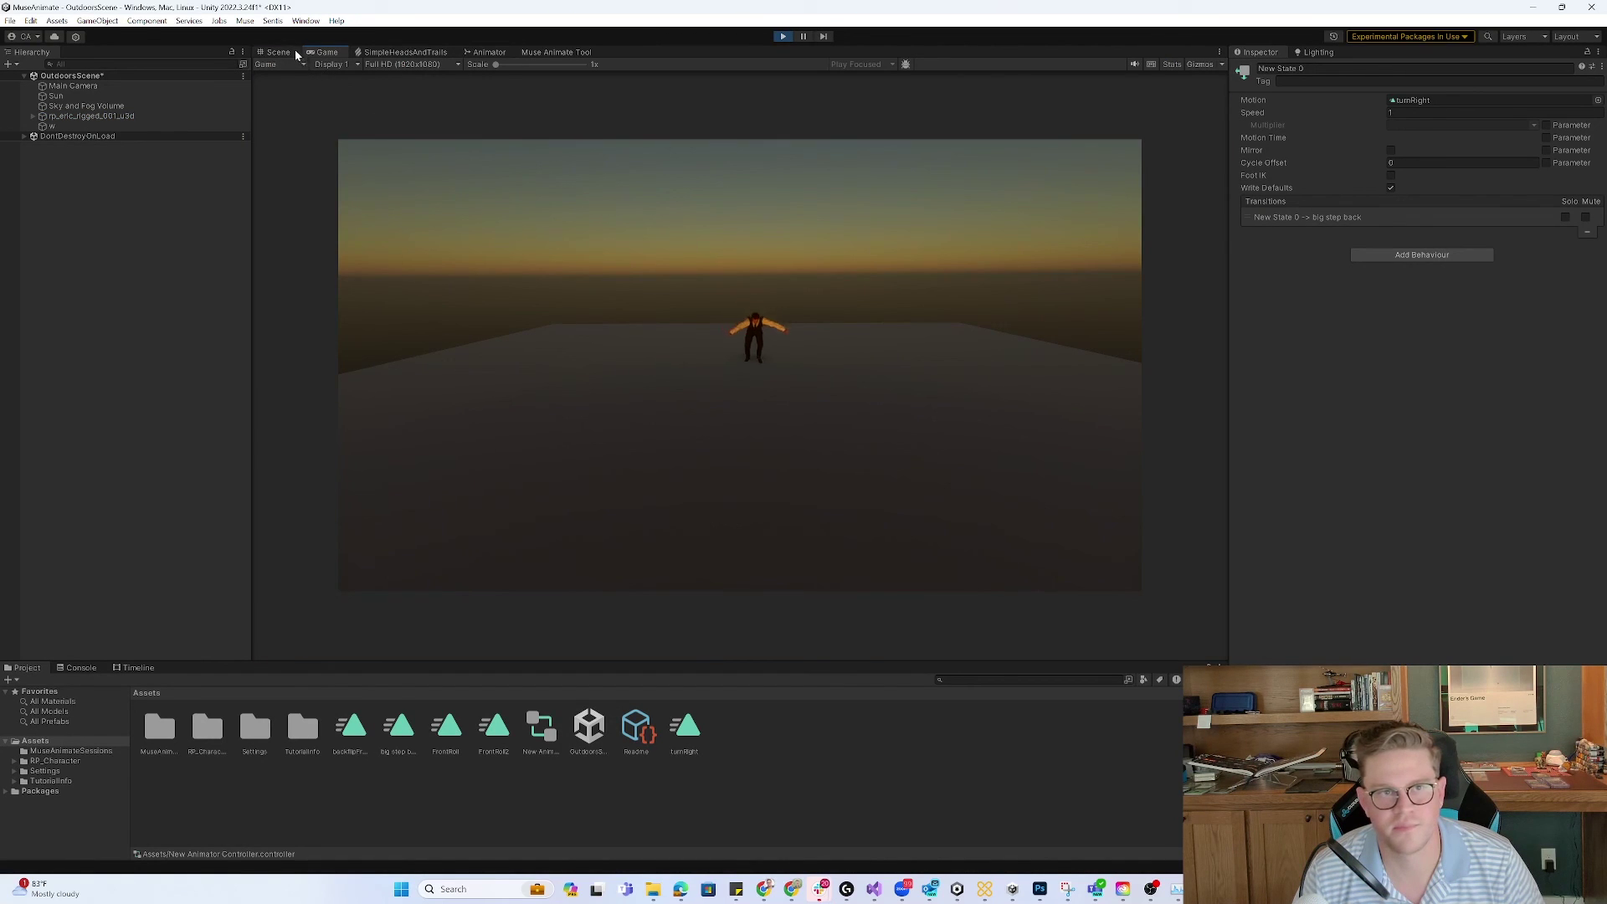
click(293, 52)
right_drag(727, 339, 1093, 373)
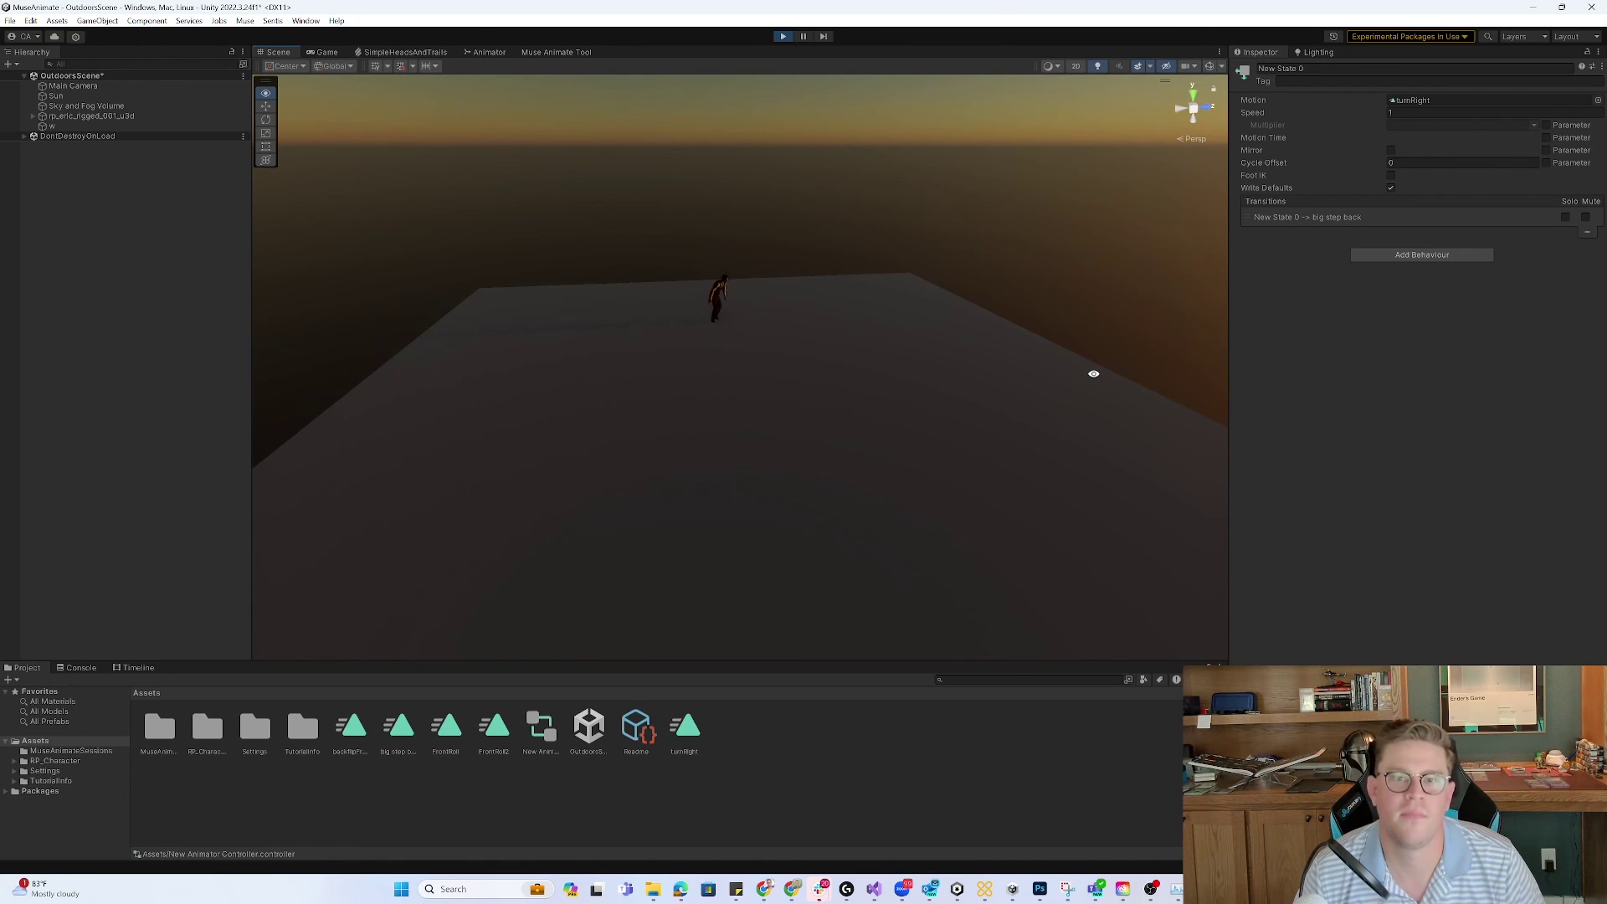
mouse_move(1093, 374)
right_down()
mouse_move(653, 344)
mouse_move(784, 331)
mouse_move(664, 283)
mouse_move(998, 383)
mouse_move(851, 348)
mouse_move(1069, 381)
right_up()
middle_drag(1069, 382, 935, 360)
alt+right_drag(863, 346, 919, 362)
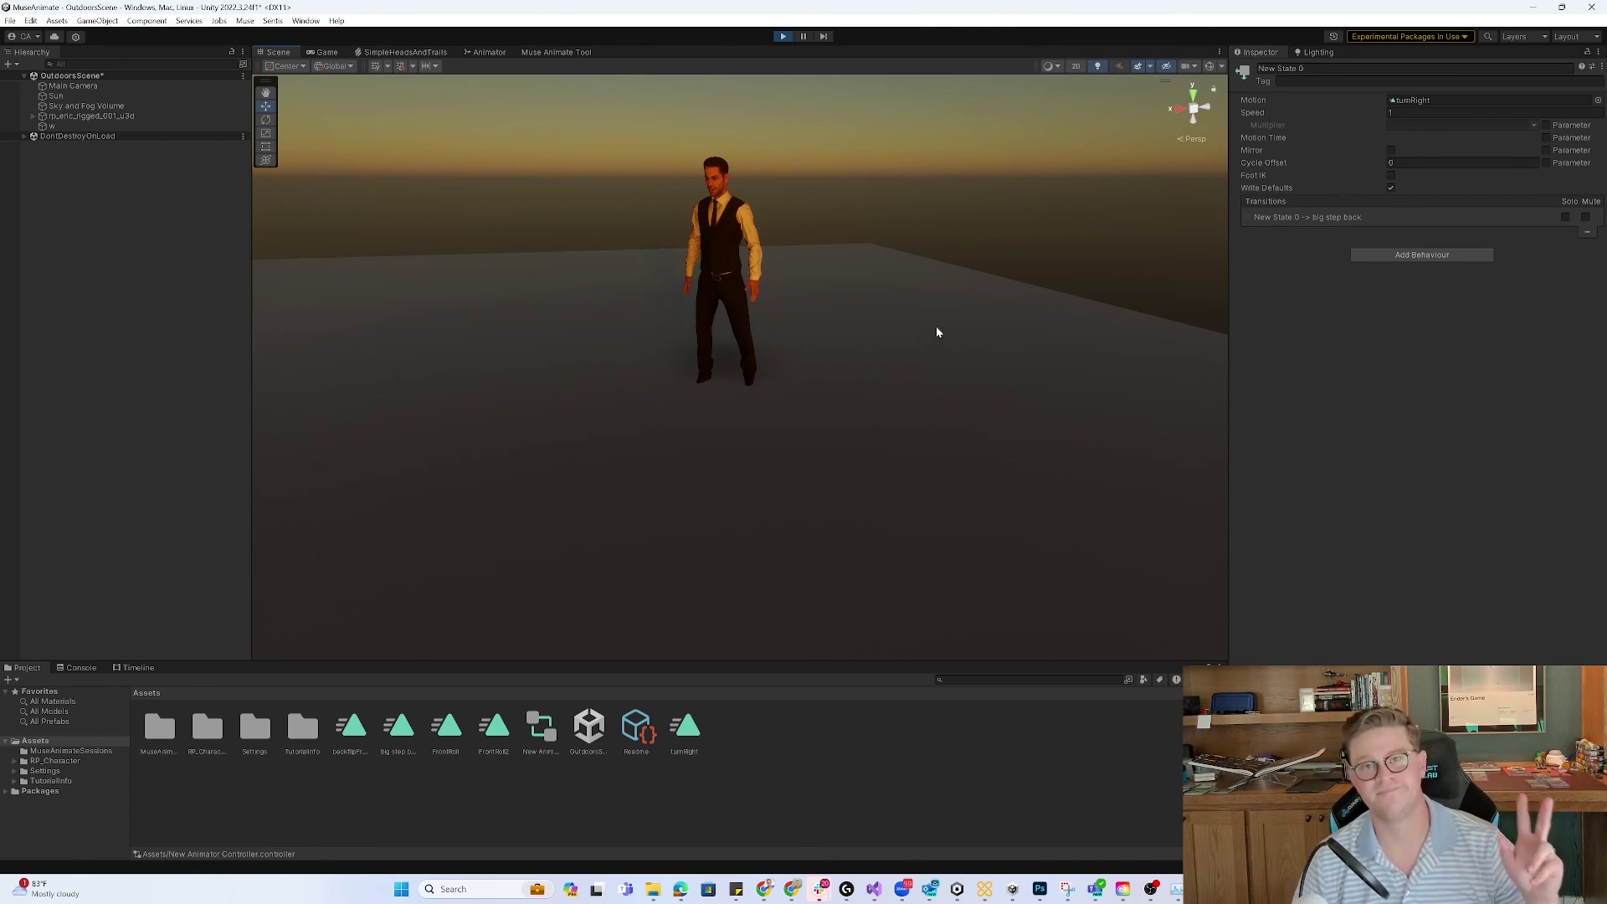
- Rerun the scene with the Scene view maximized and examine the chained animations up close and from the side
click(782, 36)
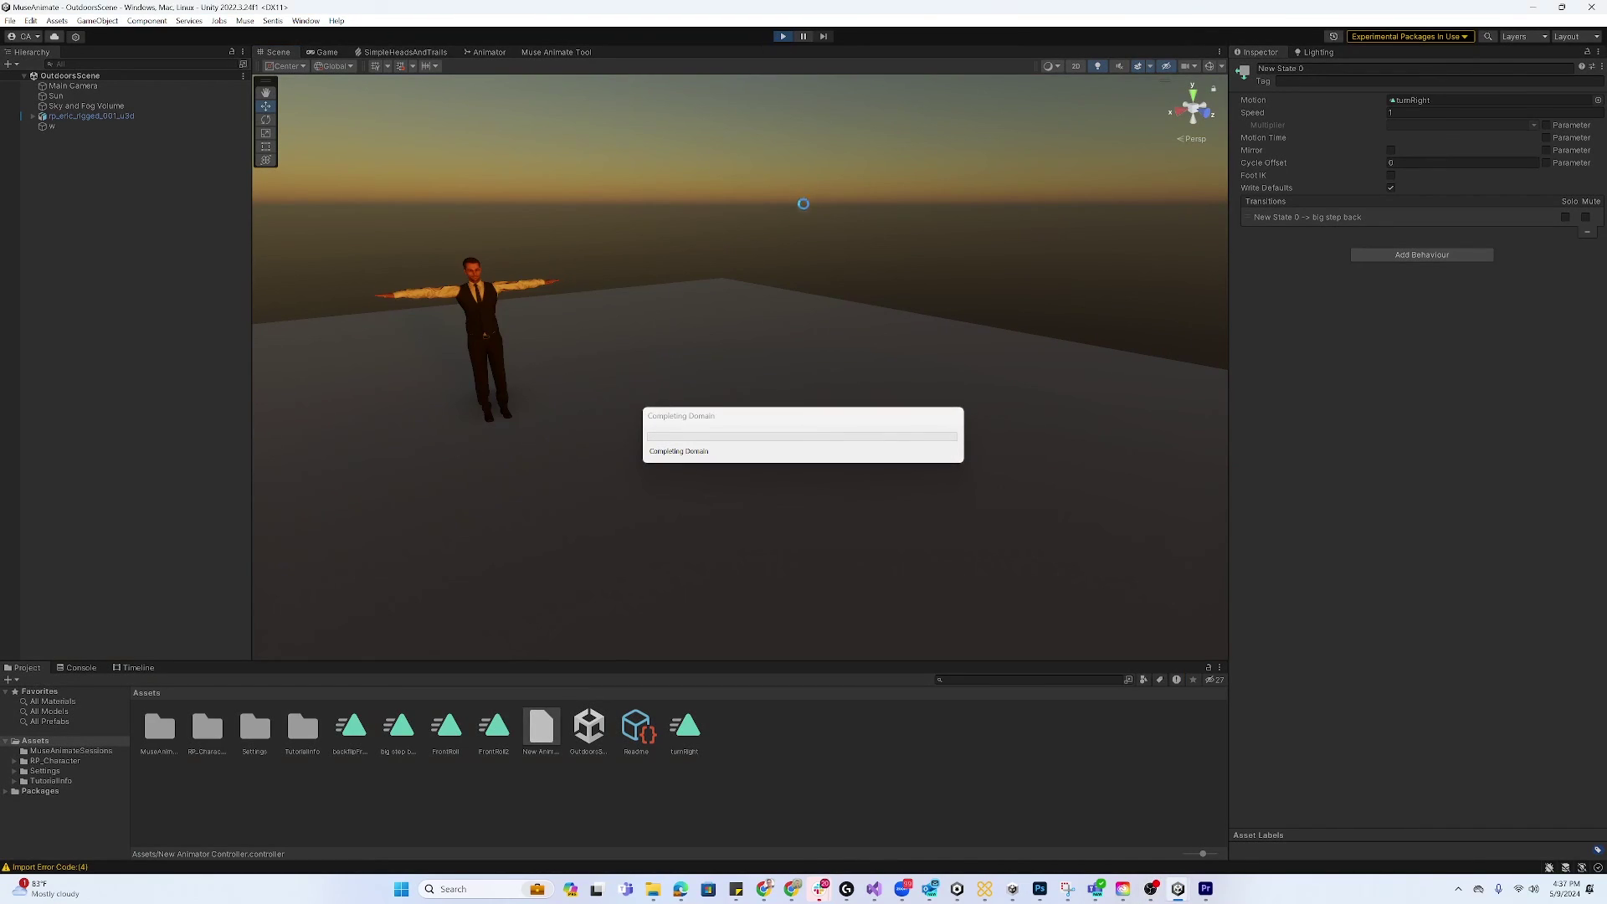
double_click(270, 53)
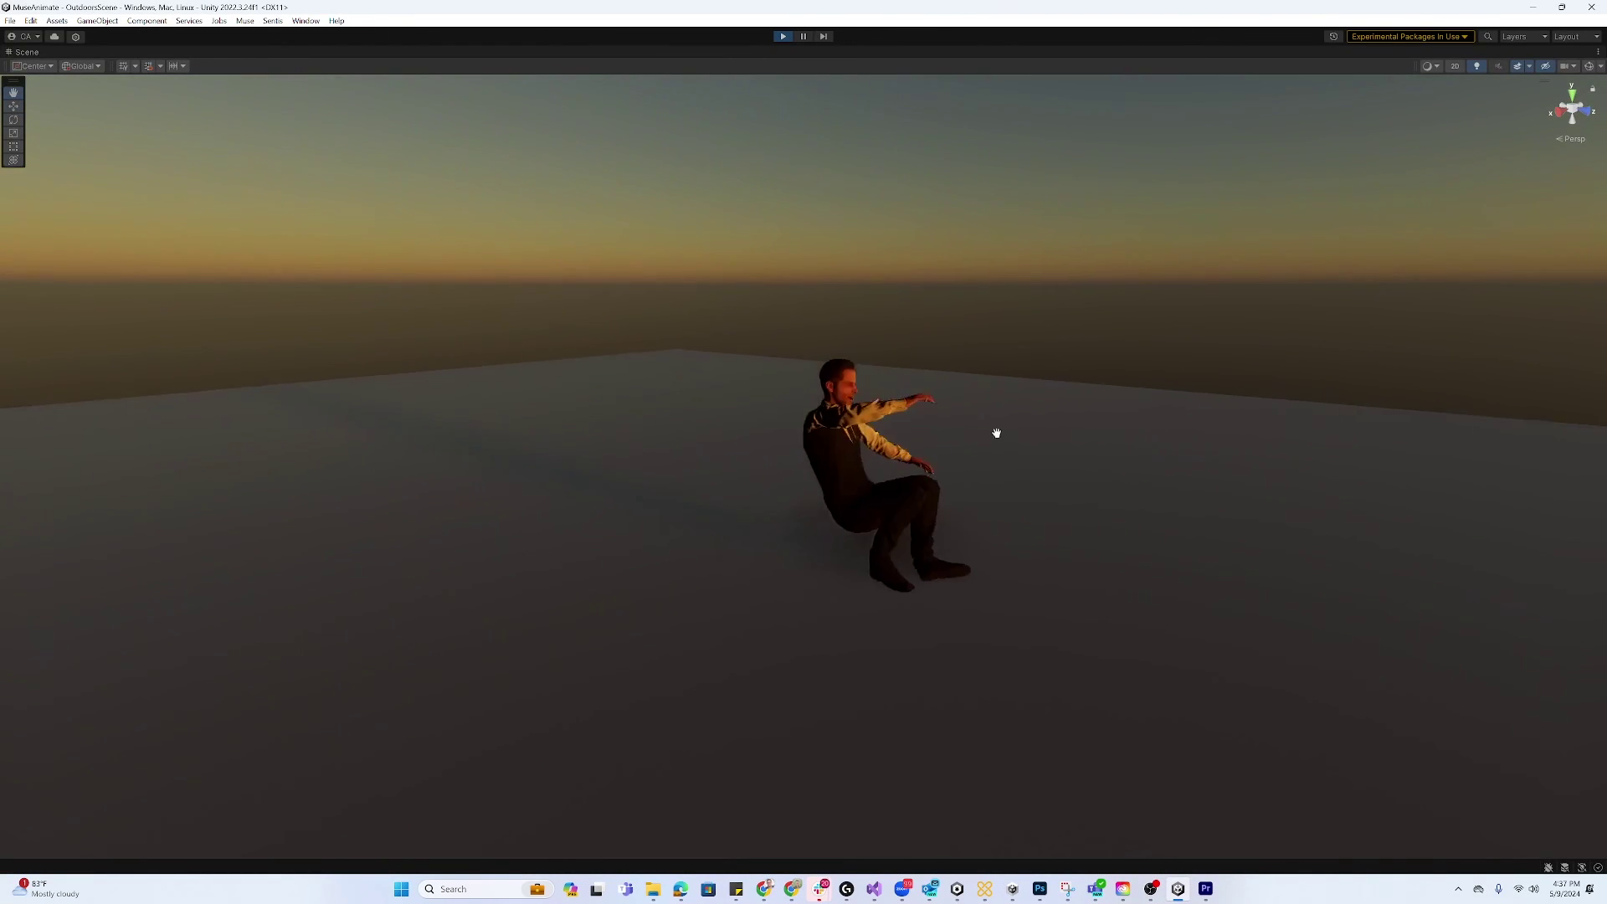
scroll(915, 427, up, 2)
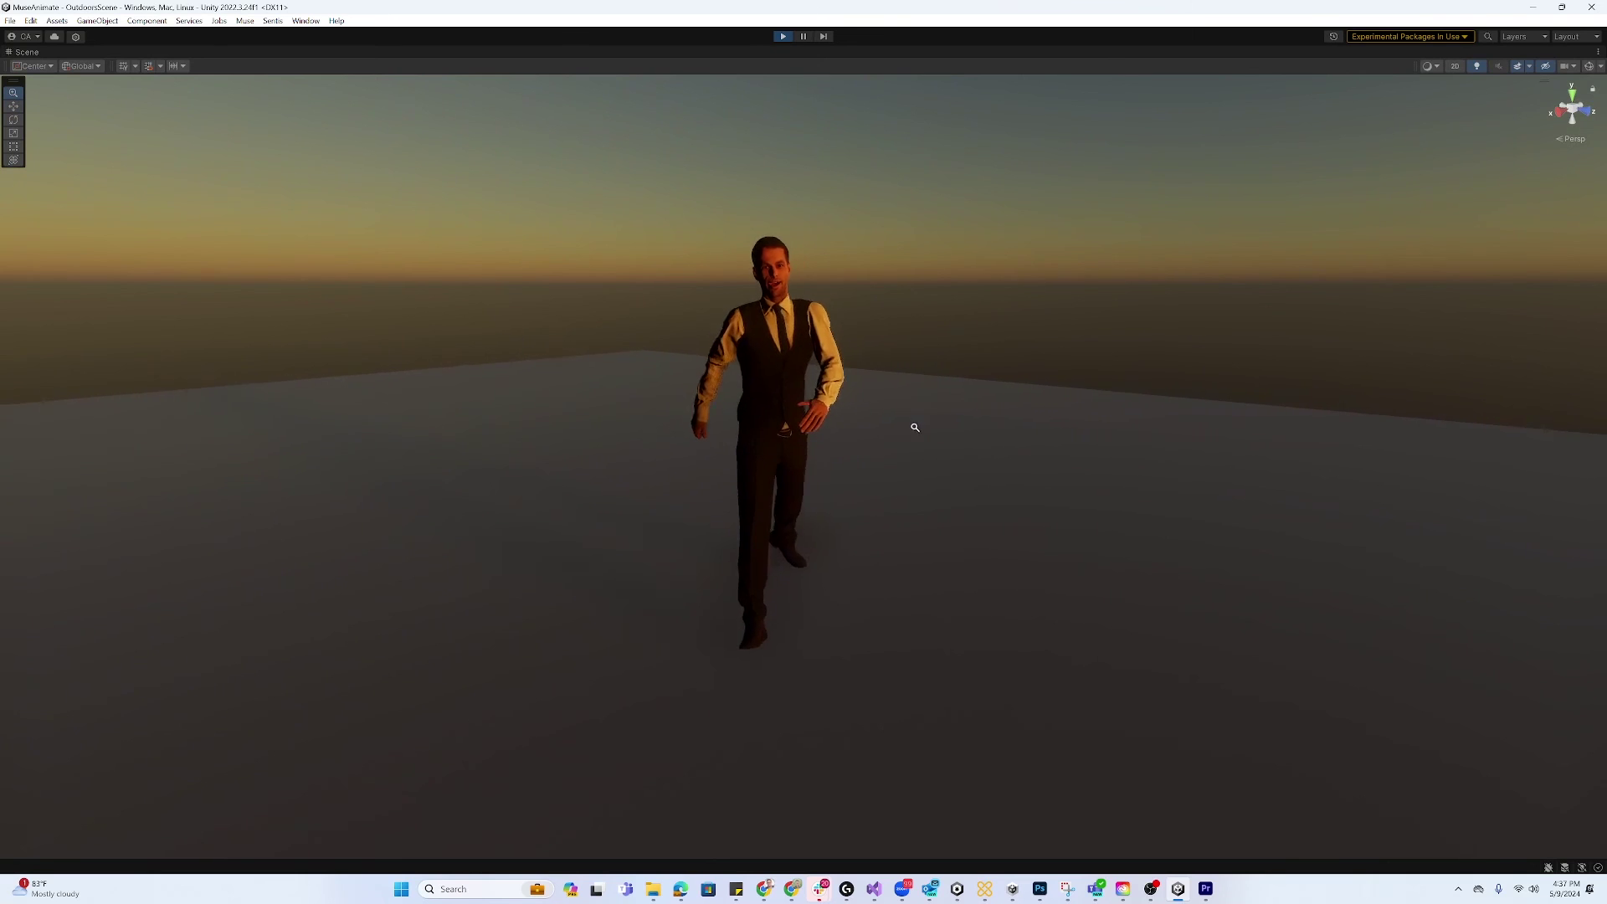
scroll(851, 406, down, 3)
alt+drag(831, 402, 884, 448)
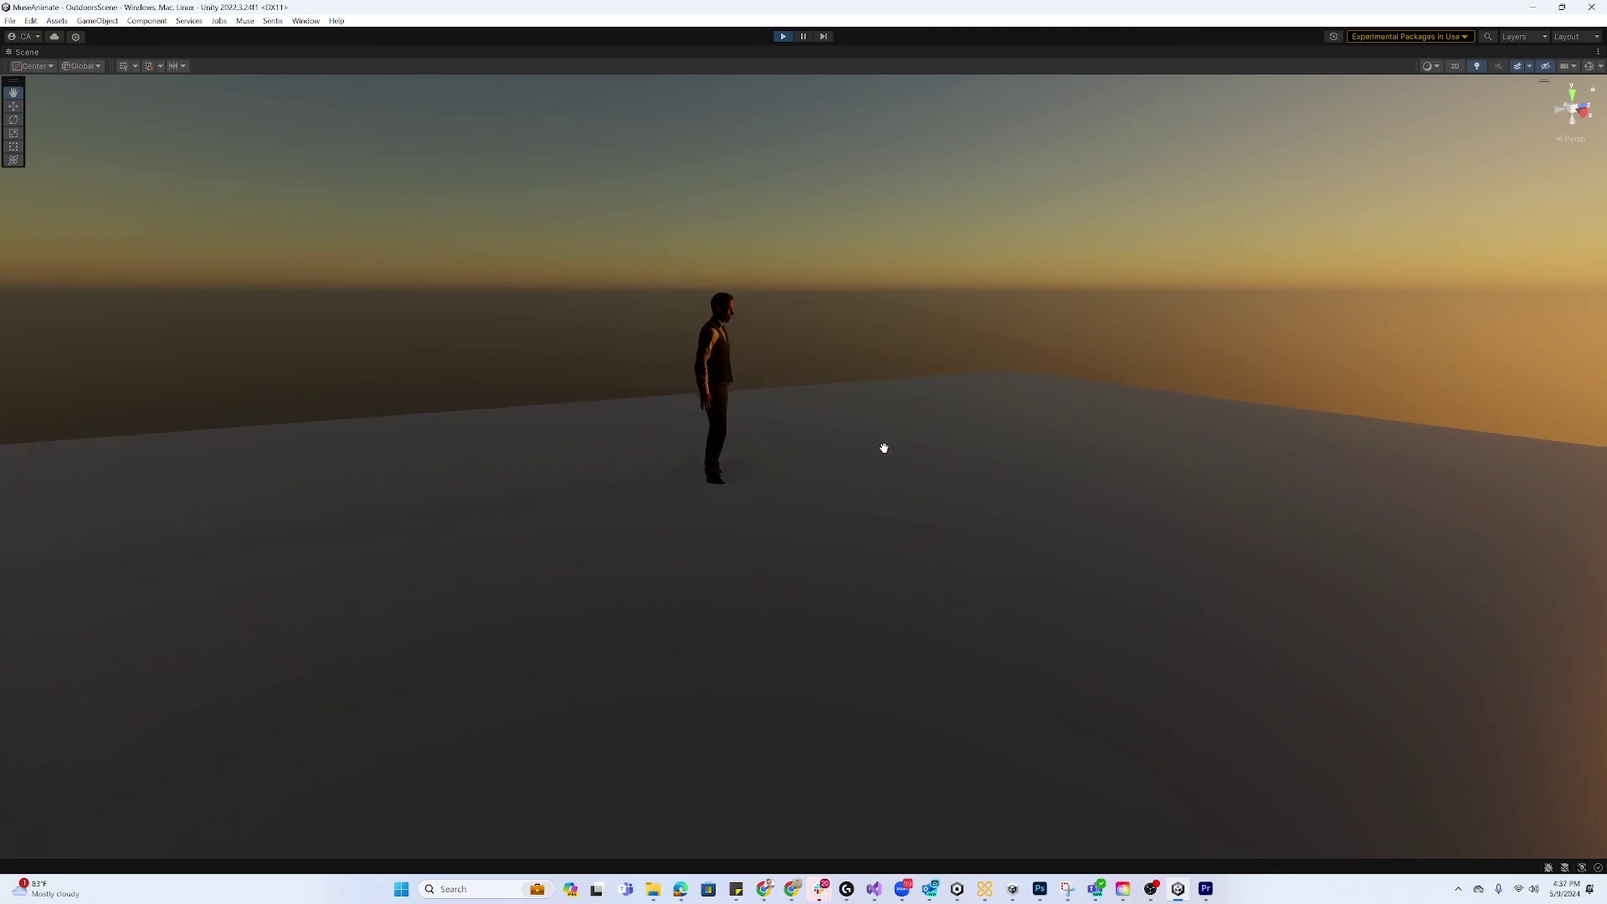
- Play the scene once more and follow the character's animations in the regular-size Scene view
click(783, 36)
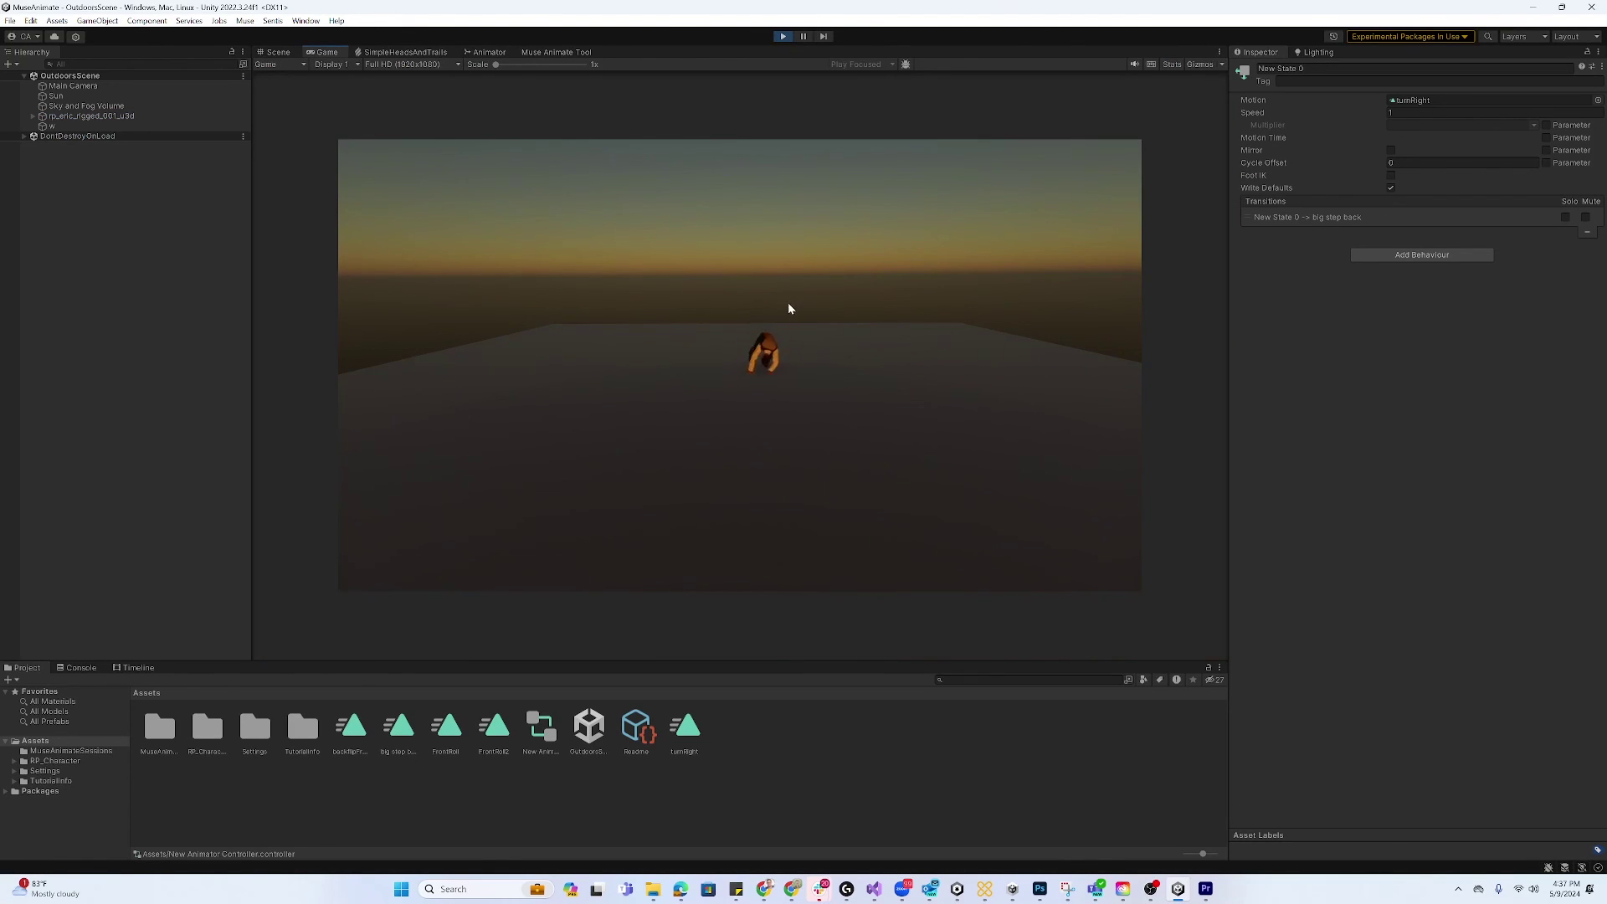
click(279, 52)
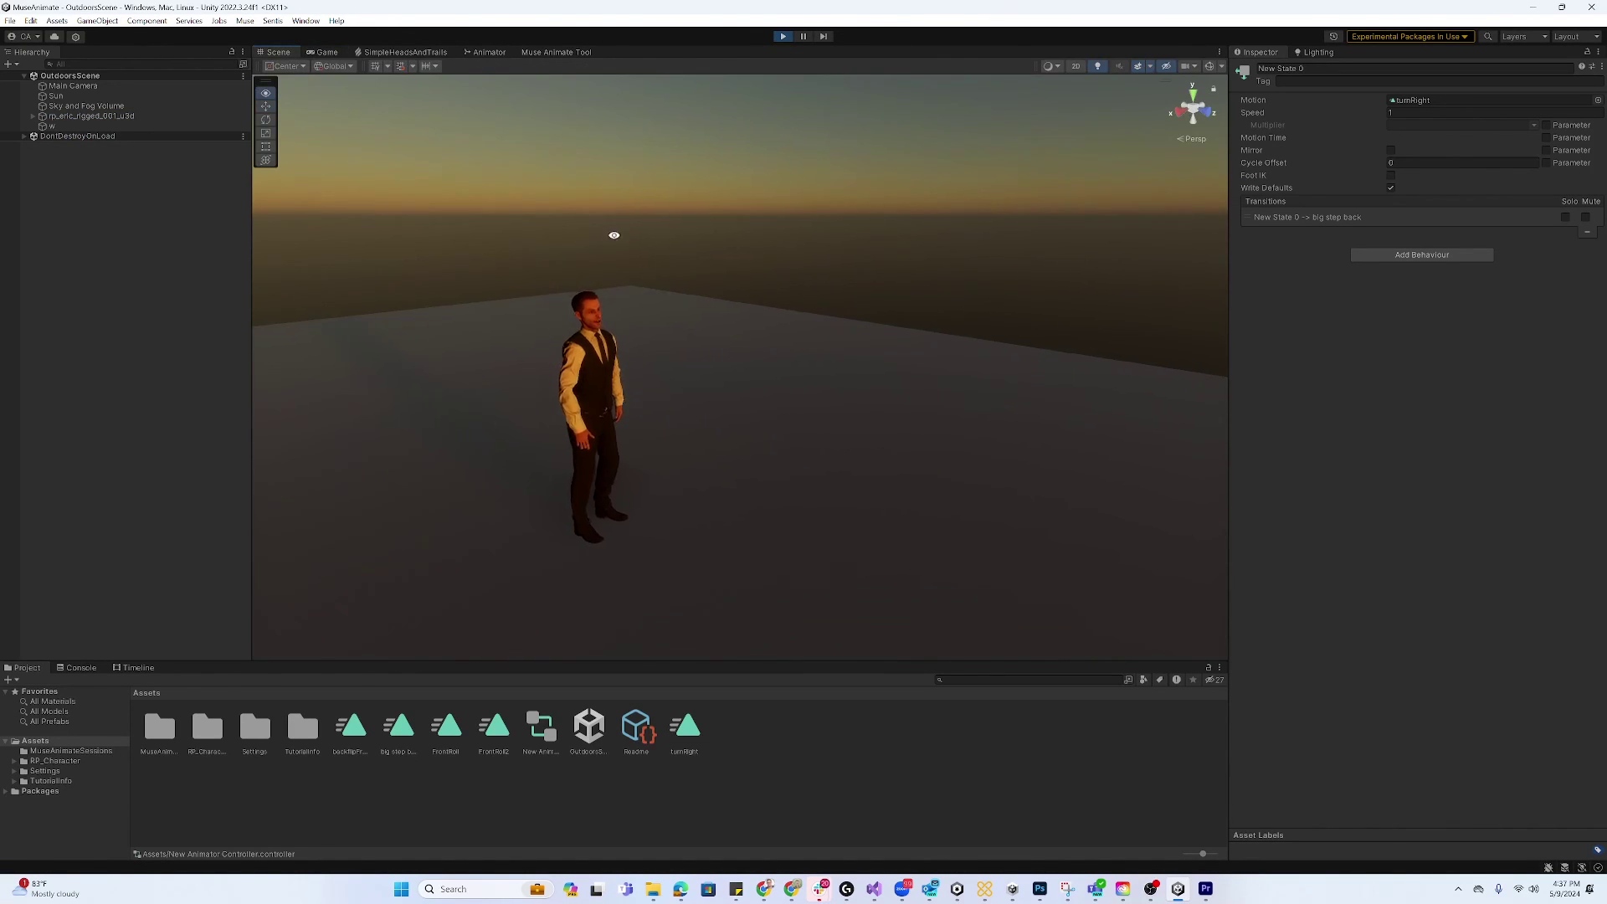